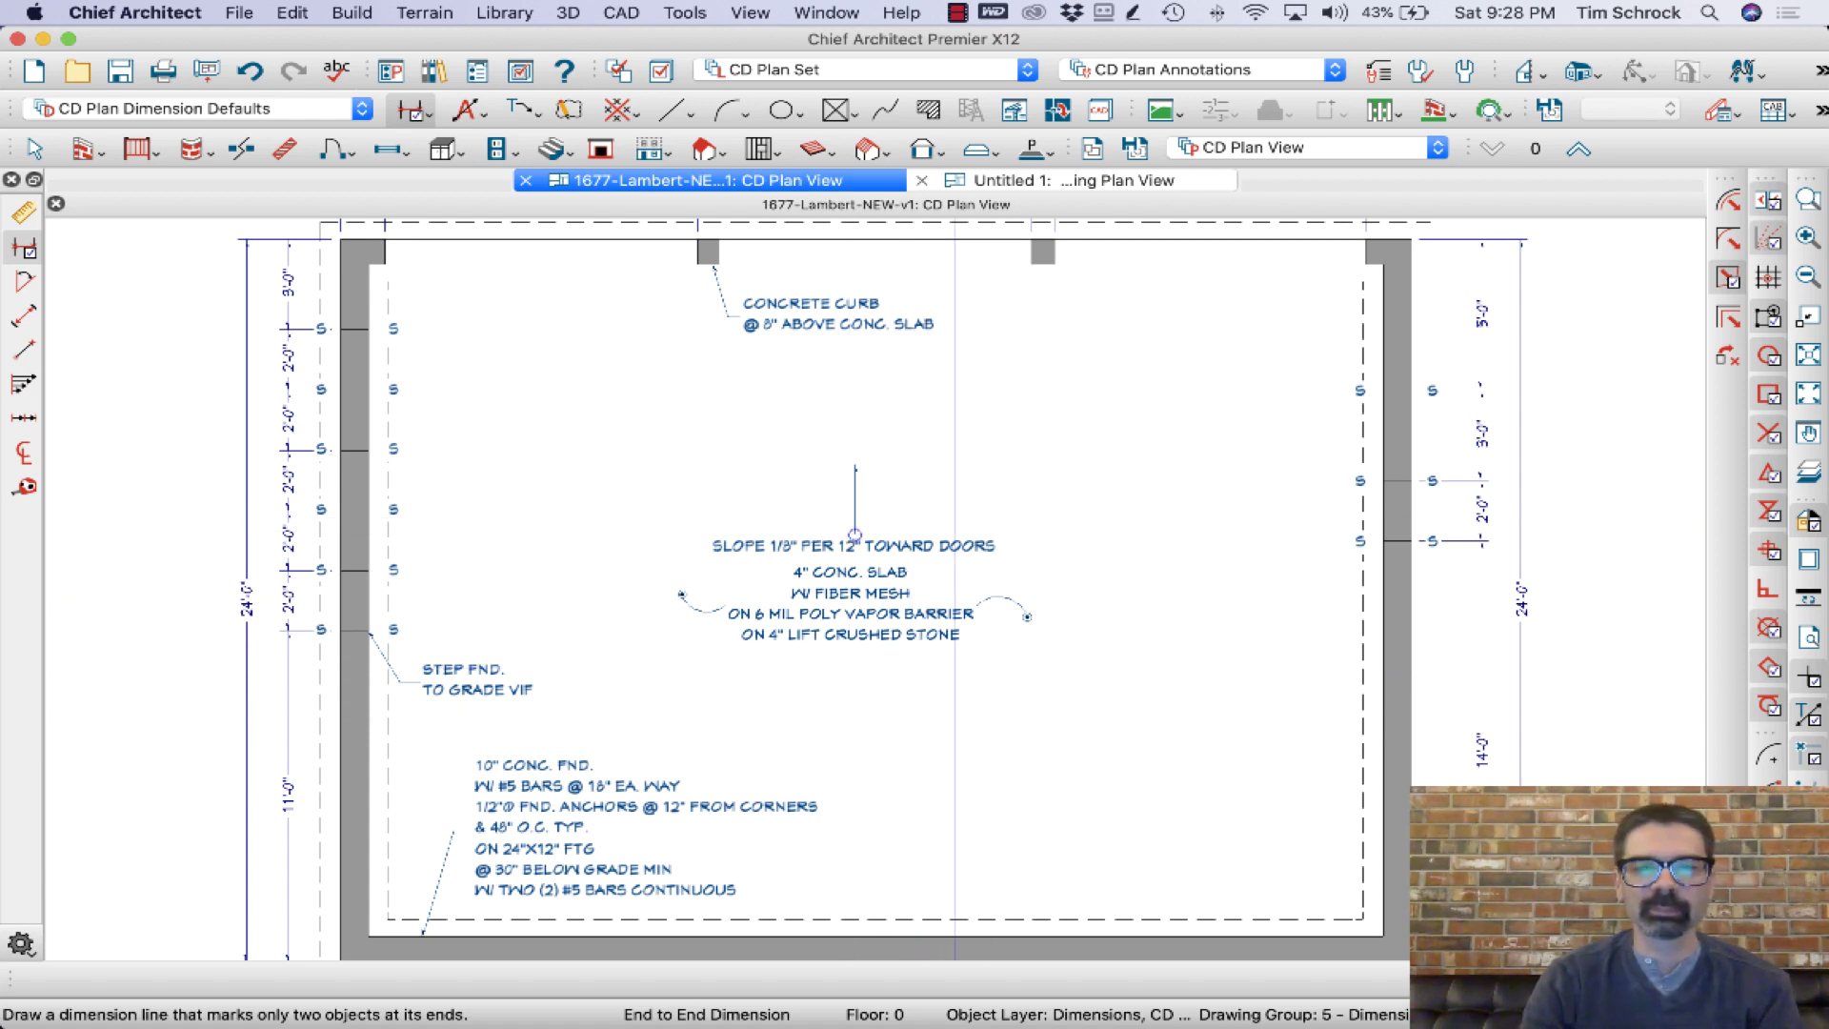
Cut Cross Section 6 across the building, zoom to the slab, and draw a 268 15/128" line across it
{"action": "left_click", "coordinate": [1524, 73]}
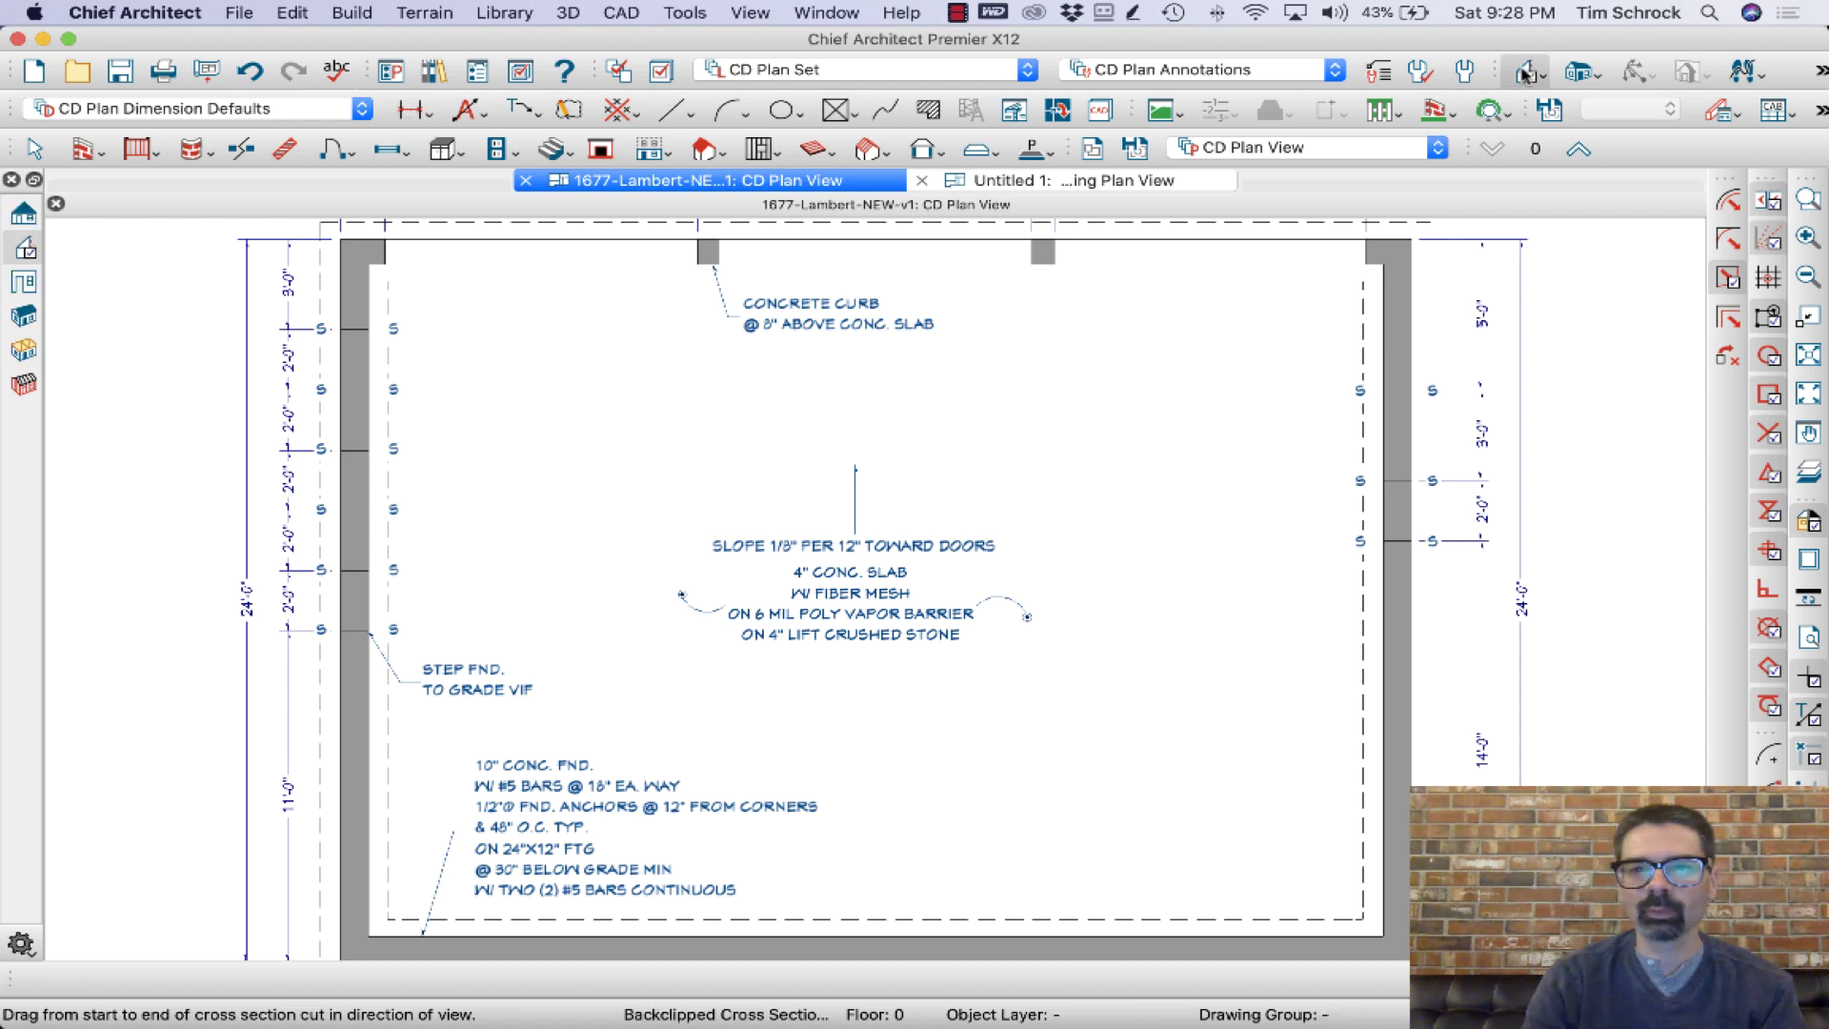
{"action": "left_click_drag", "start_coordinate": [752, 465], "coordinate": [298, 470]}
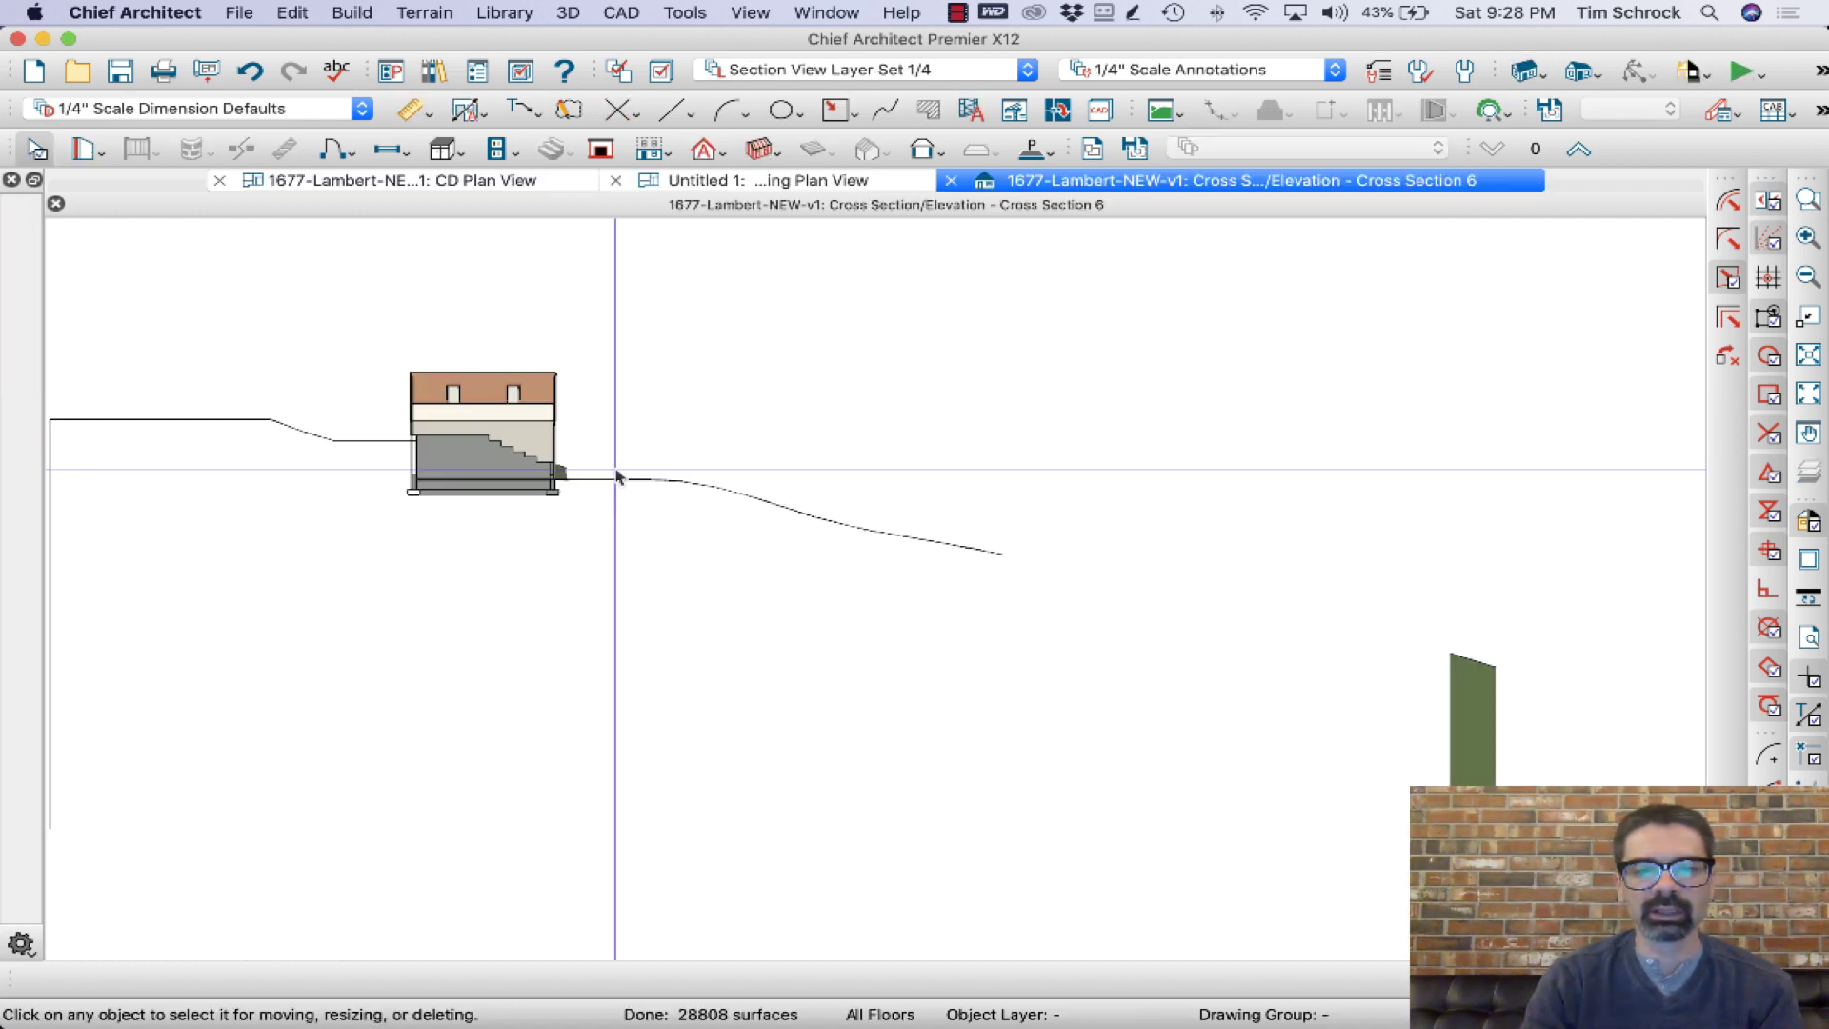
{"action": "key", "text": "z"}
{"action": "left_click_drag", "start_coordinate": [409, 446], "coordinate": [572, 519]}
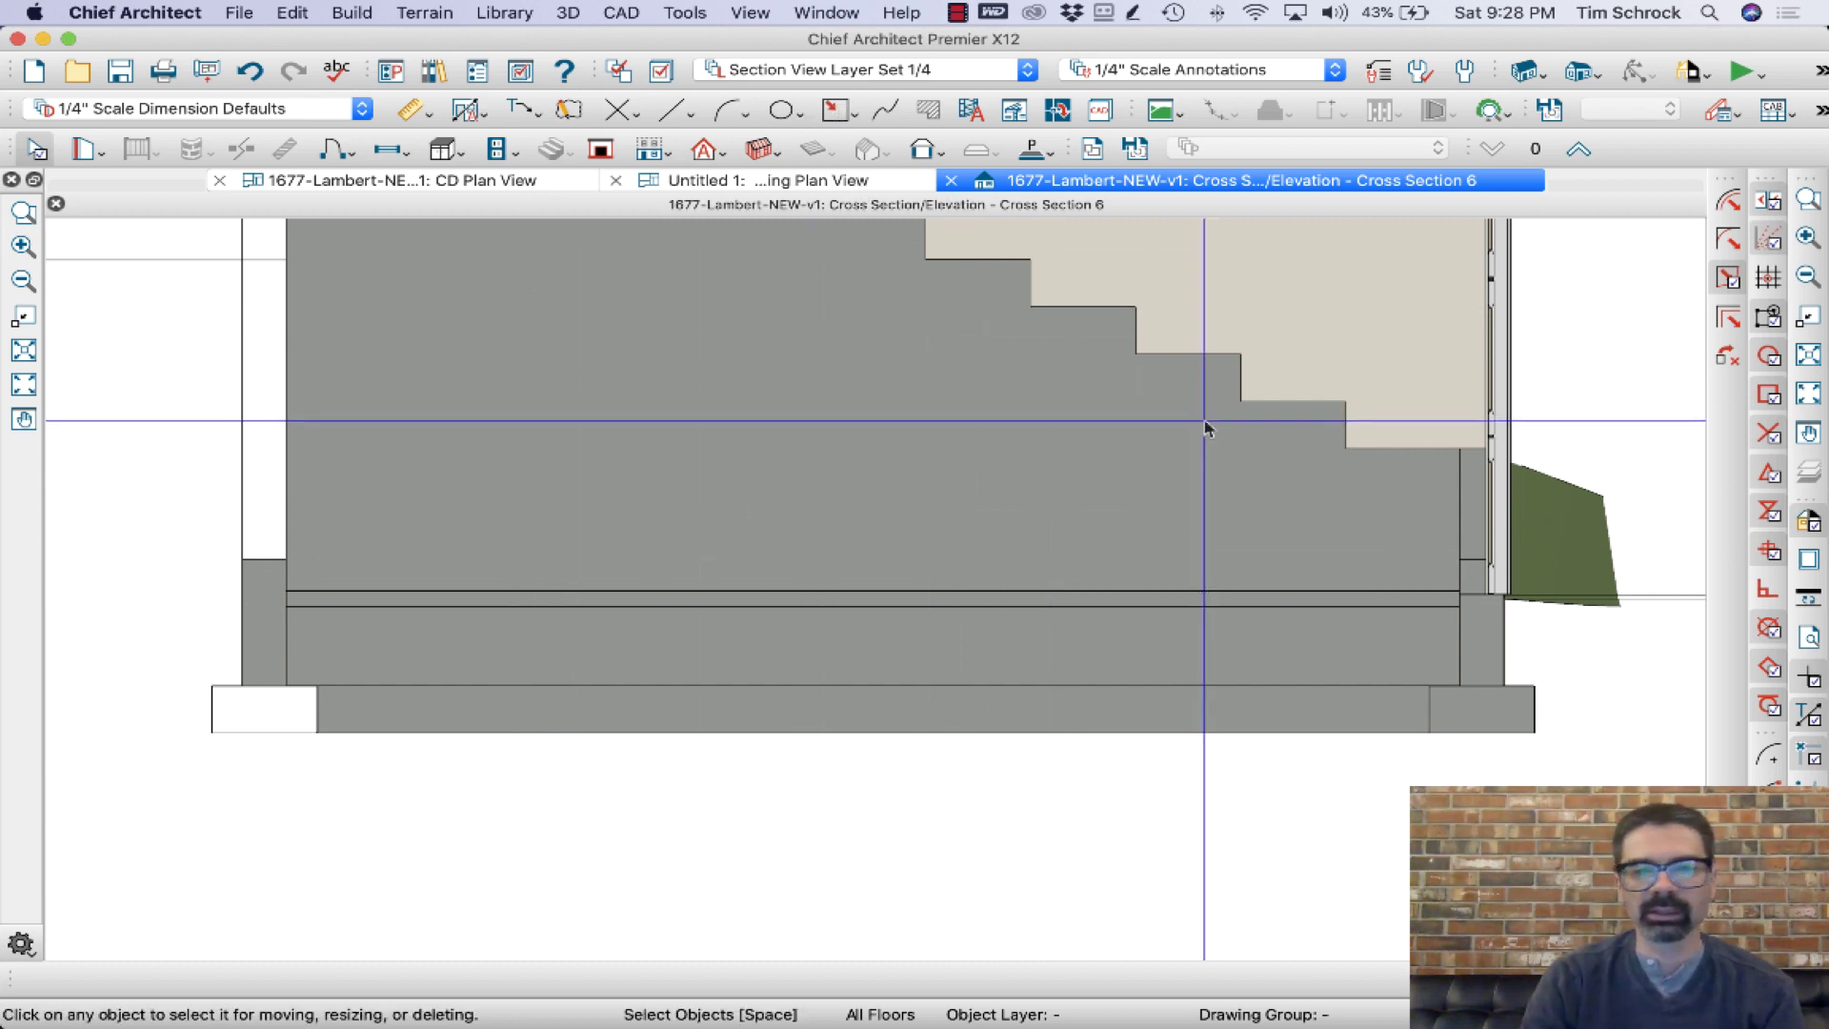
{"action": "key", "text": "w"}
{"action": "mouse_move", "coordinate": [1392, 573]}
{"action": "left_mouse_down"}
{"action": "mouse_move", "coordinate": [551, 534]}
{"action": "mouse_move", "coordinate": [287, 538]}
{"action": "mouse_move", "coordinate": [287, 557]}
{"action": "left_mouse_up"}
Set the number style so angles are shown as pitch
{"action": "double_click", "coordinate": [333, 563]}
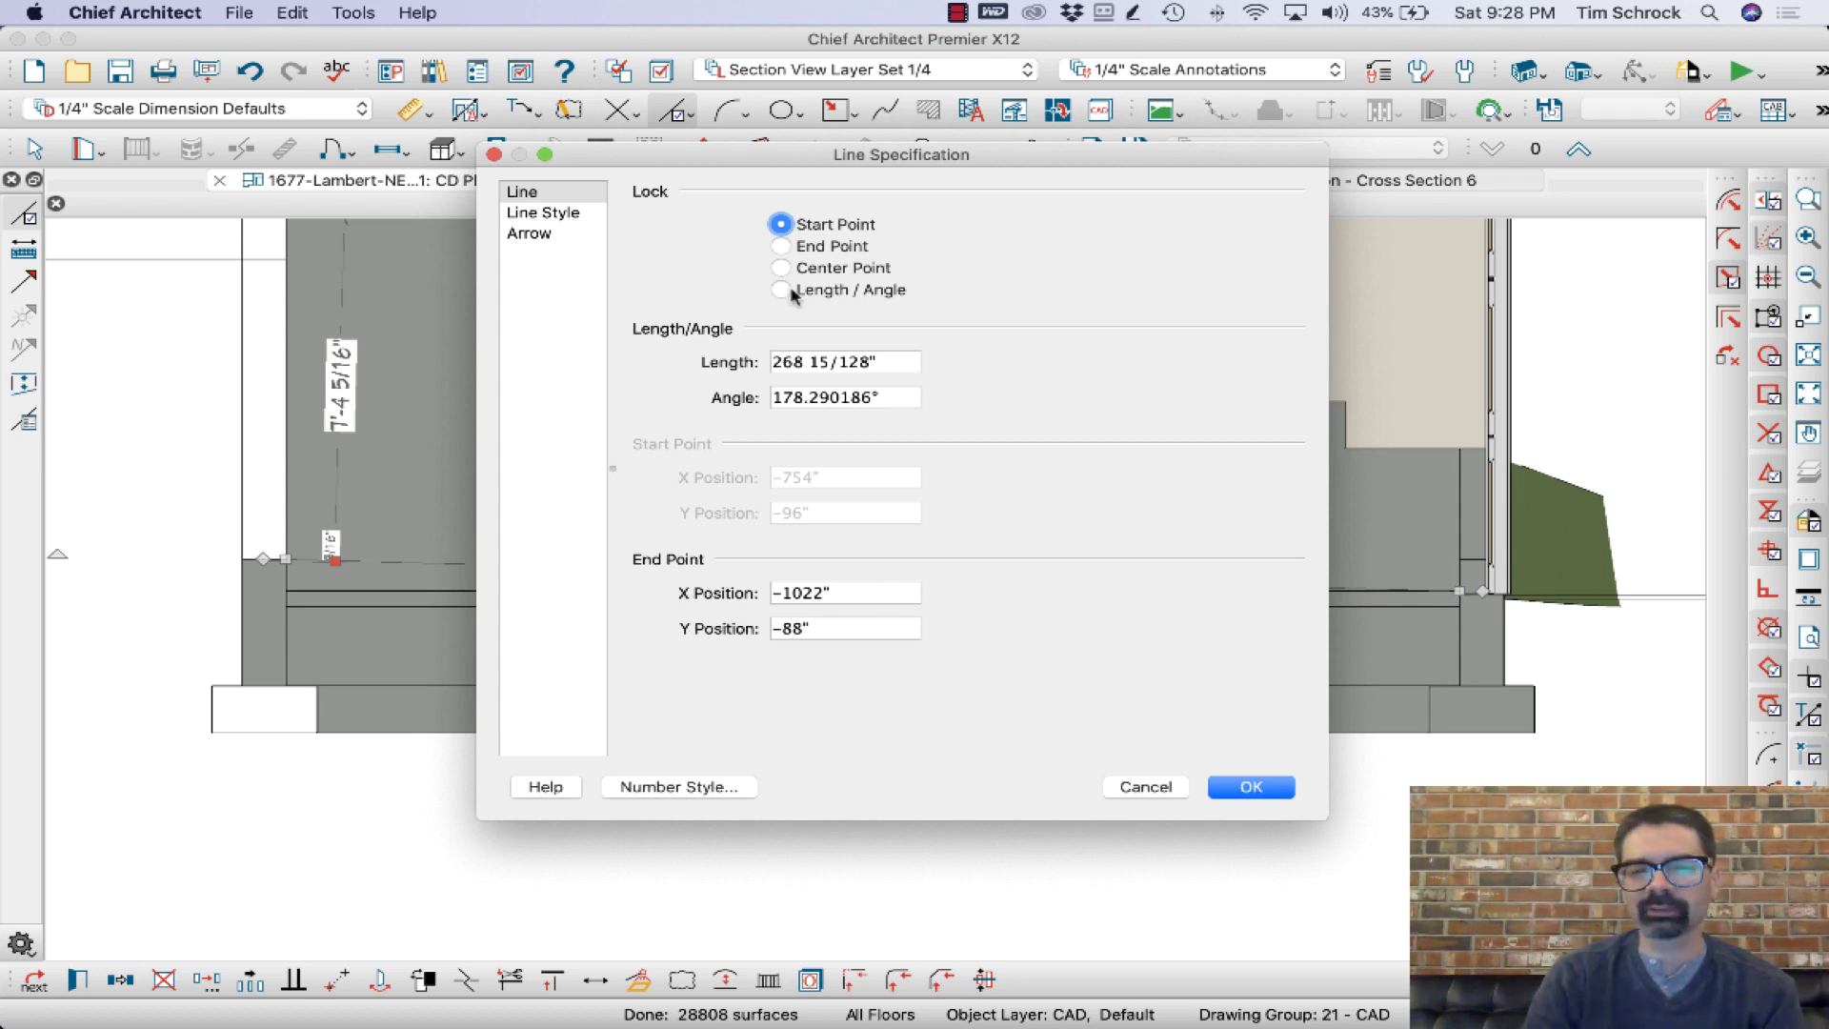
{"action": "left_click", "coordinate": [667, 786]}
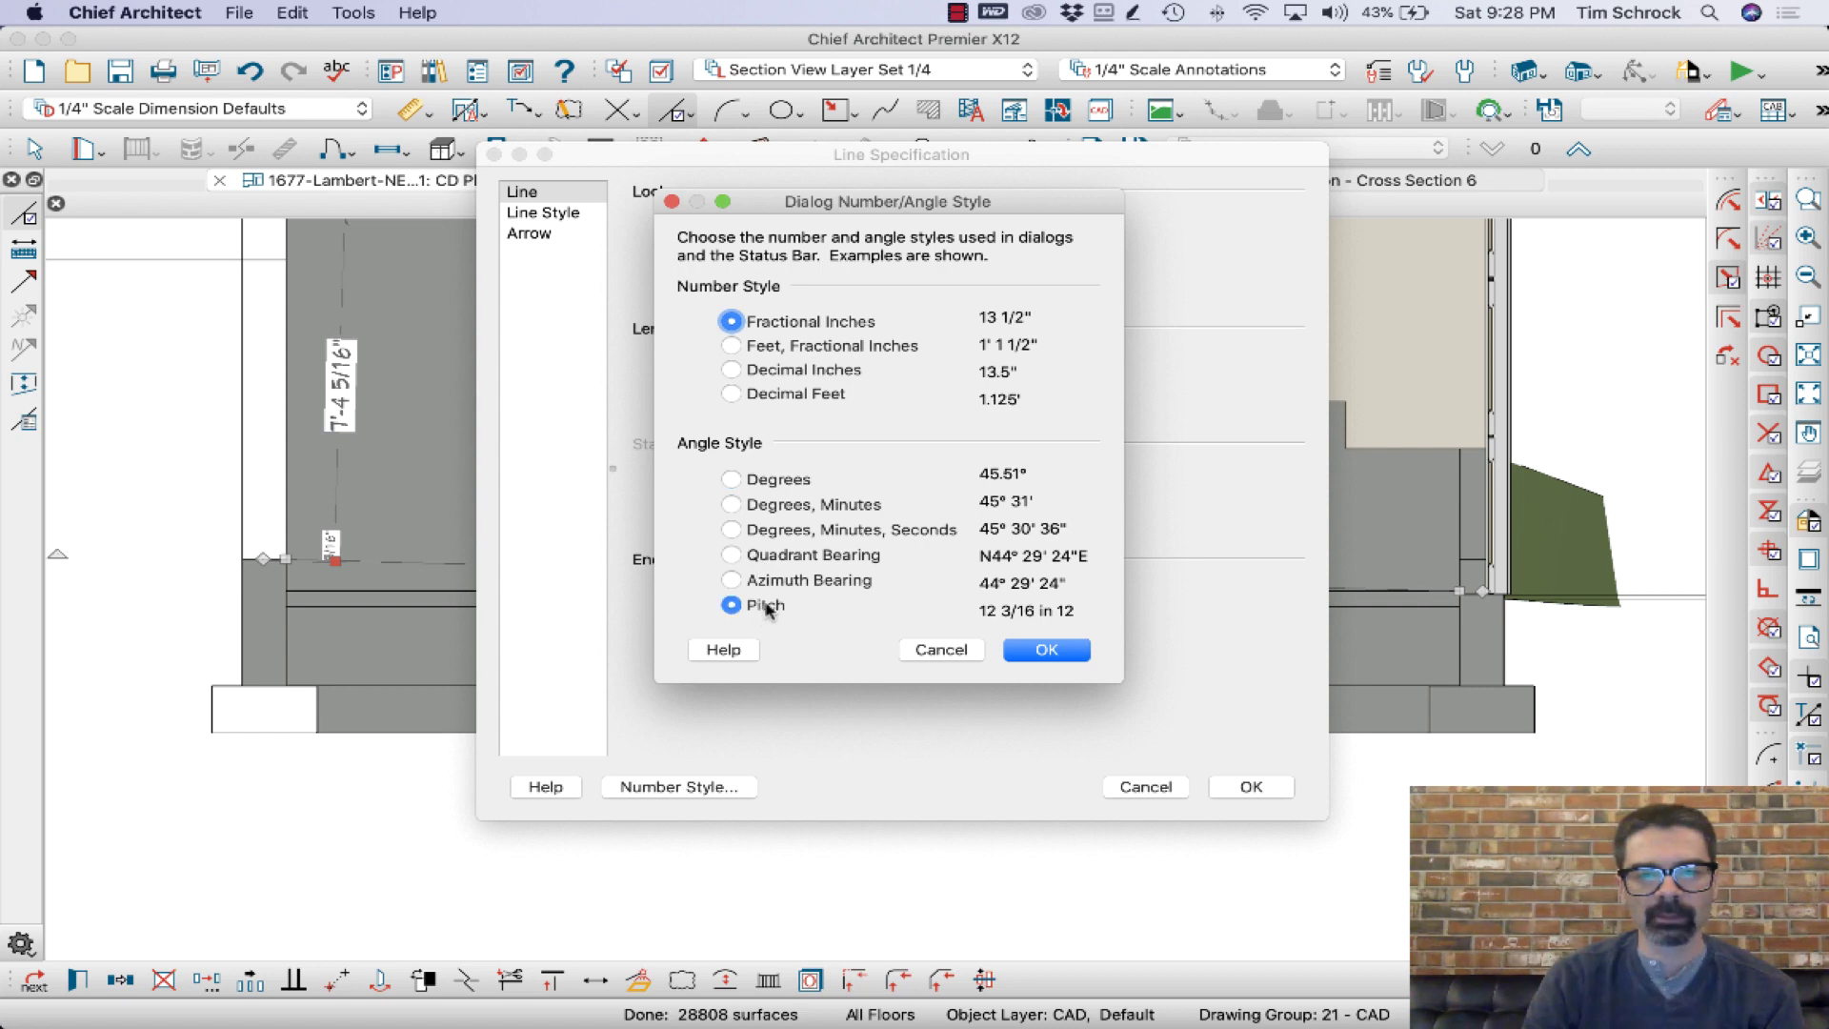
{"action": "left_click", "coordinate": [1046, 651]}
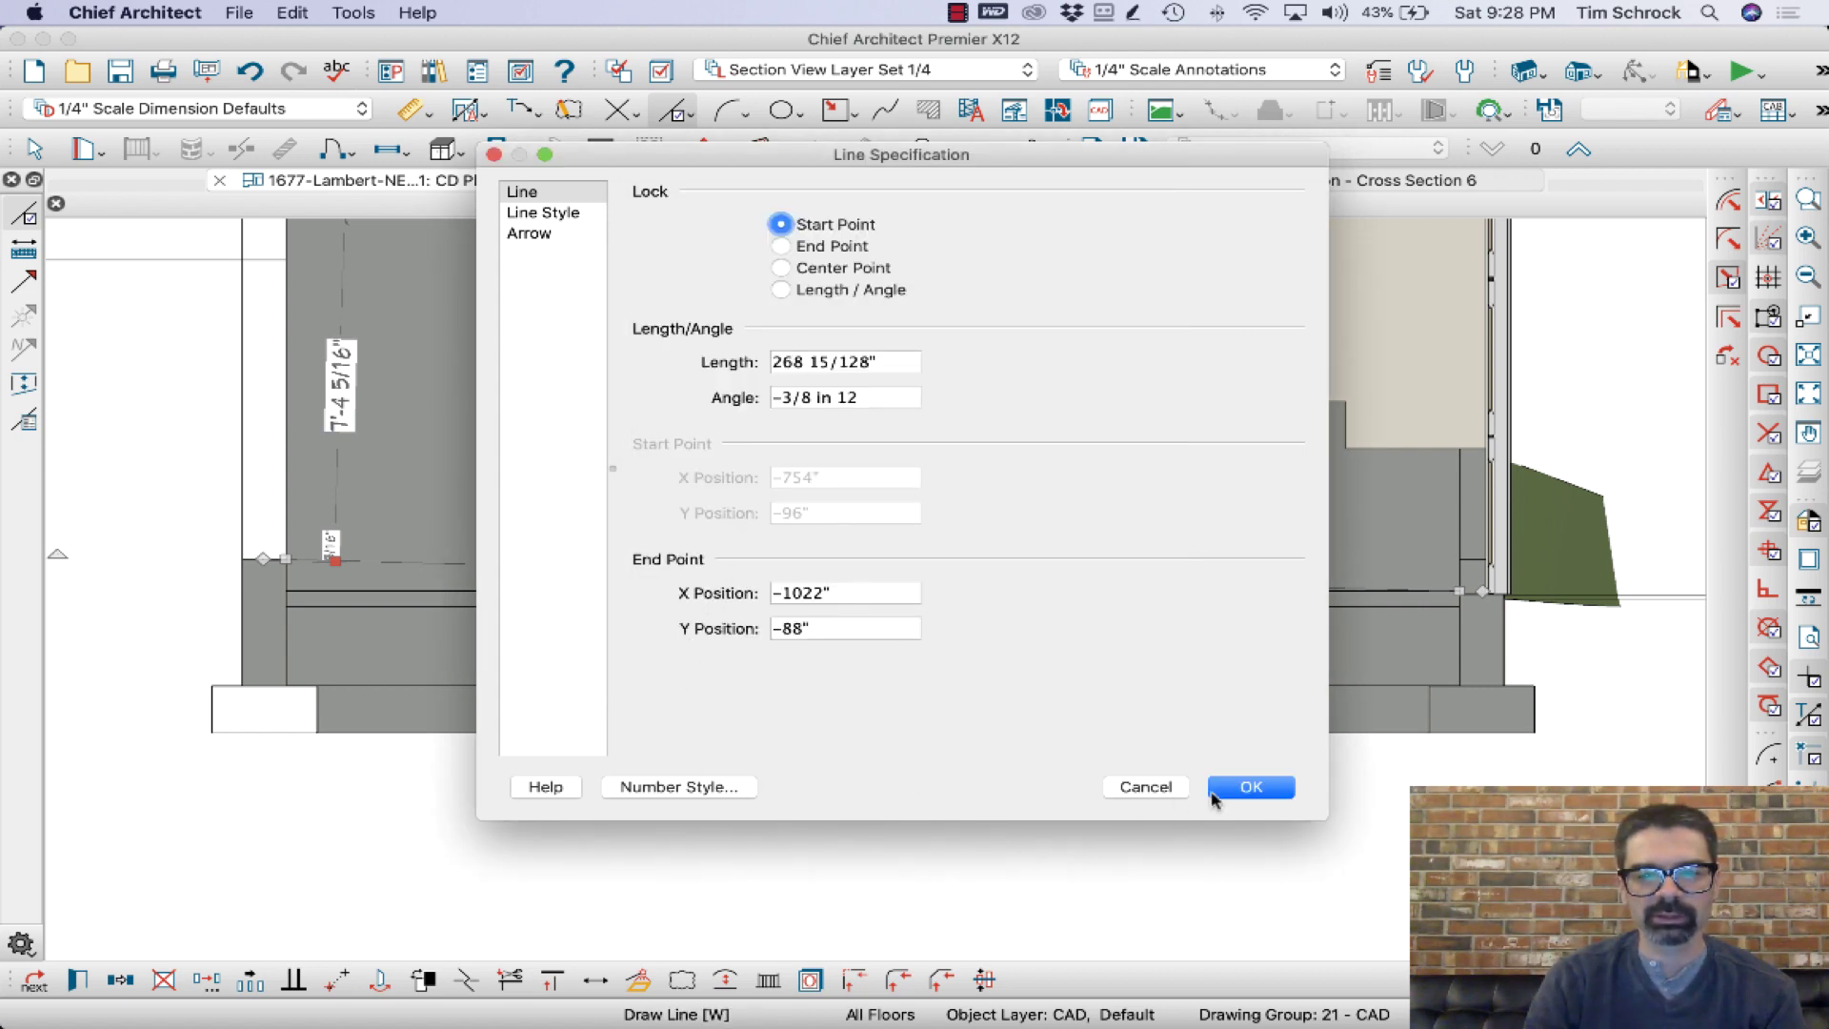
Give the slab line an angle of -1/8 in 12
{"action": "left_click", "coordinate": [1215, 793]}
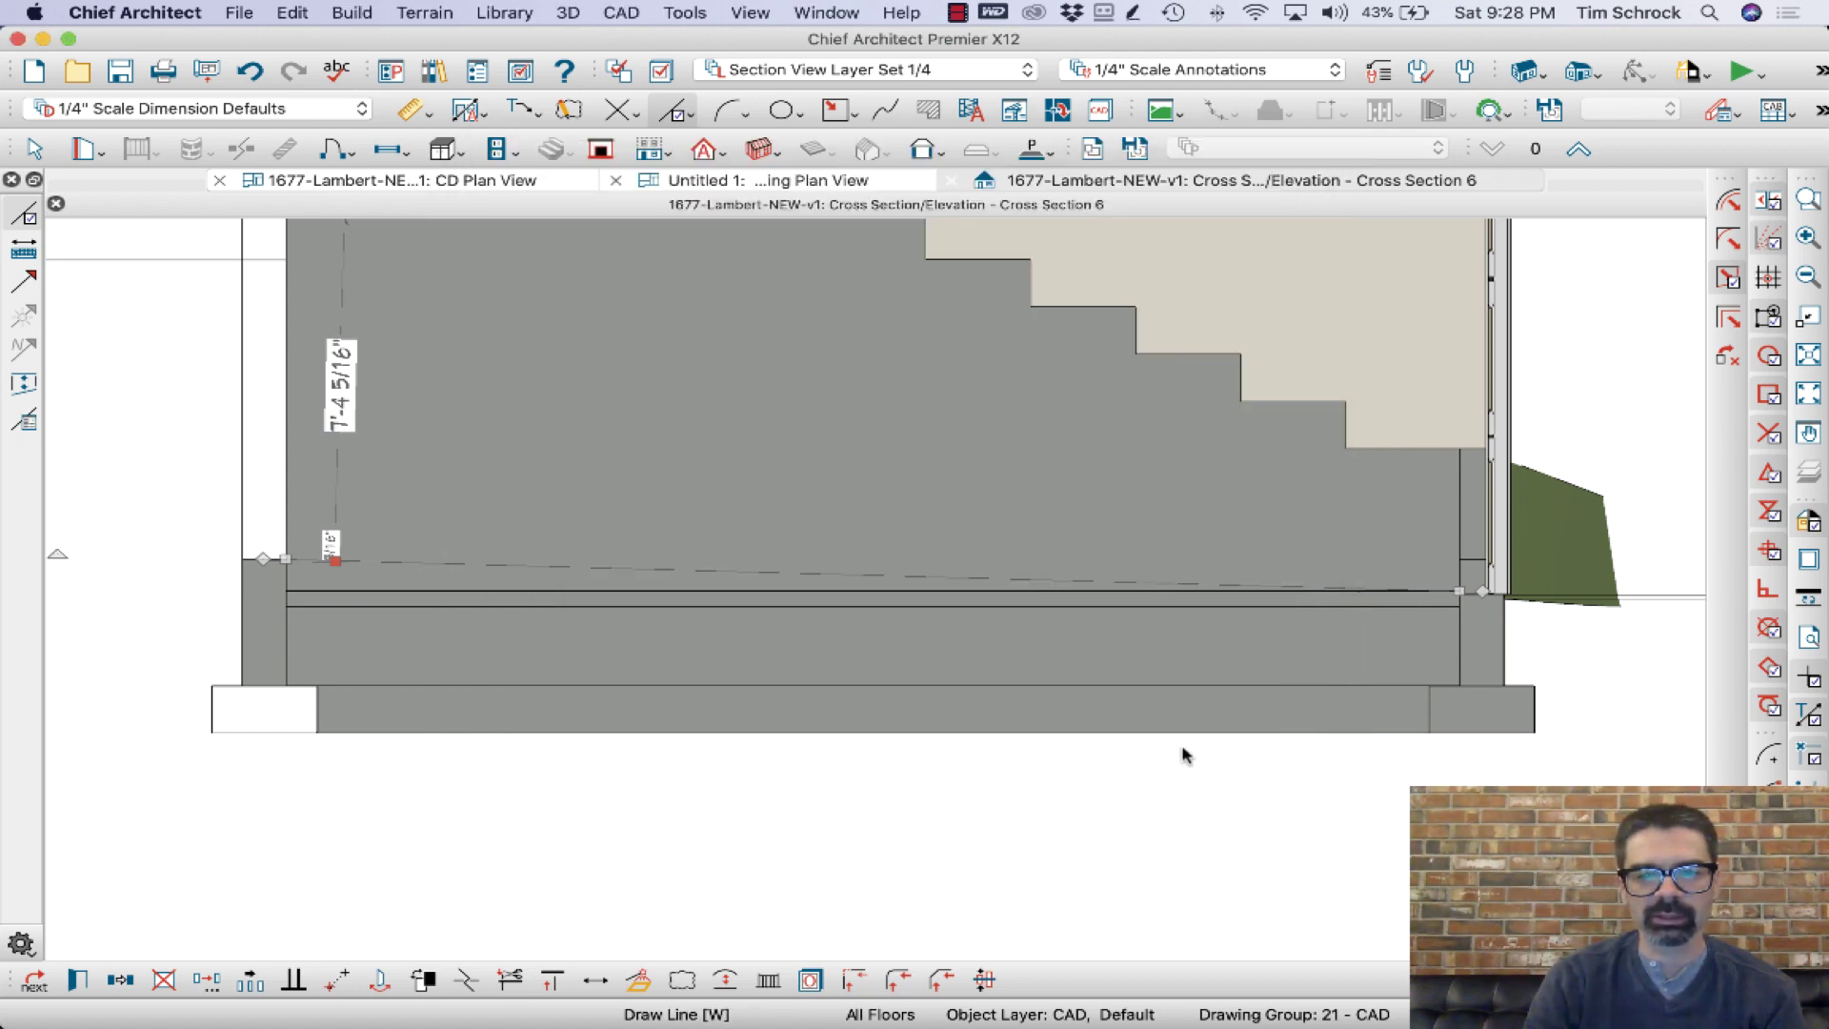
{"action": "double_click", "coordinate": [400, 566]}
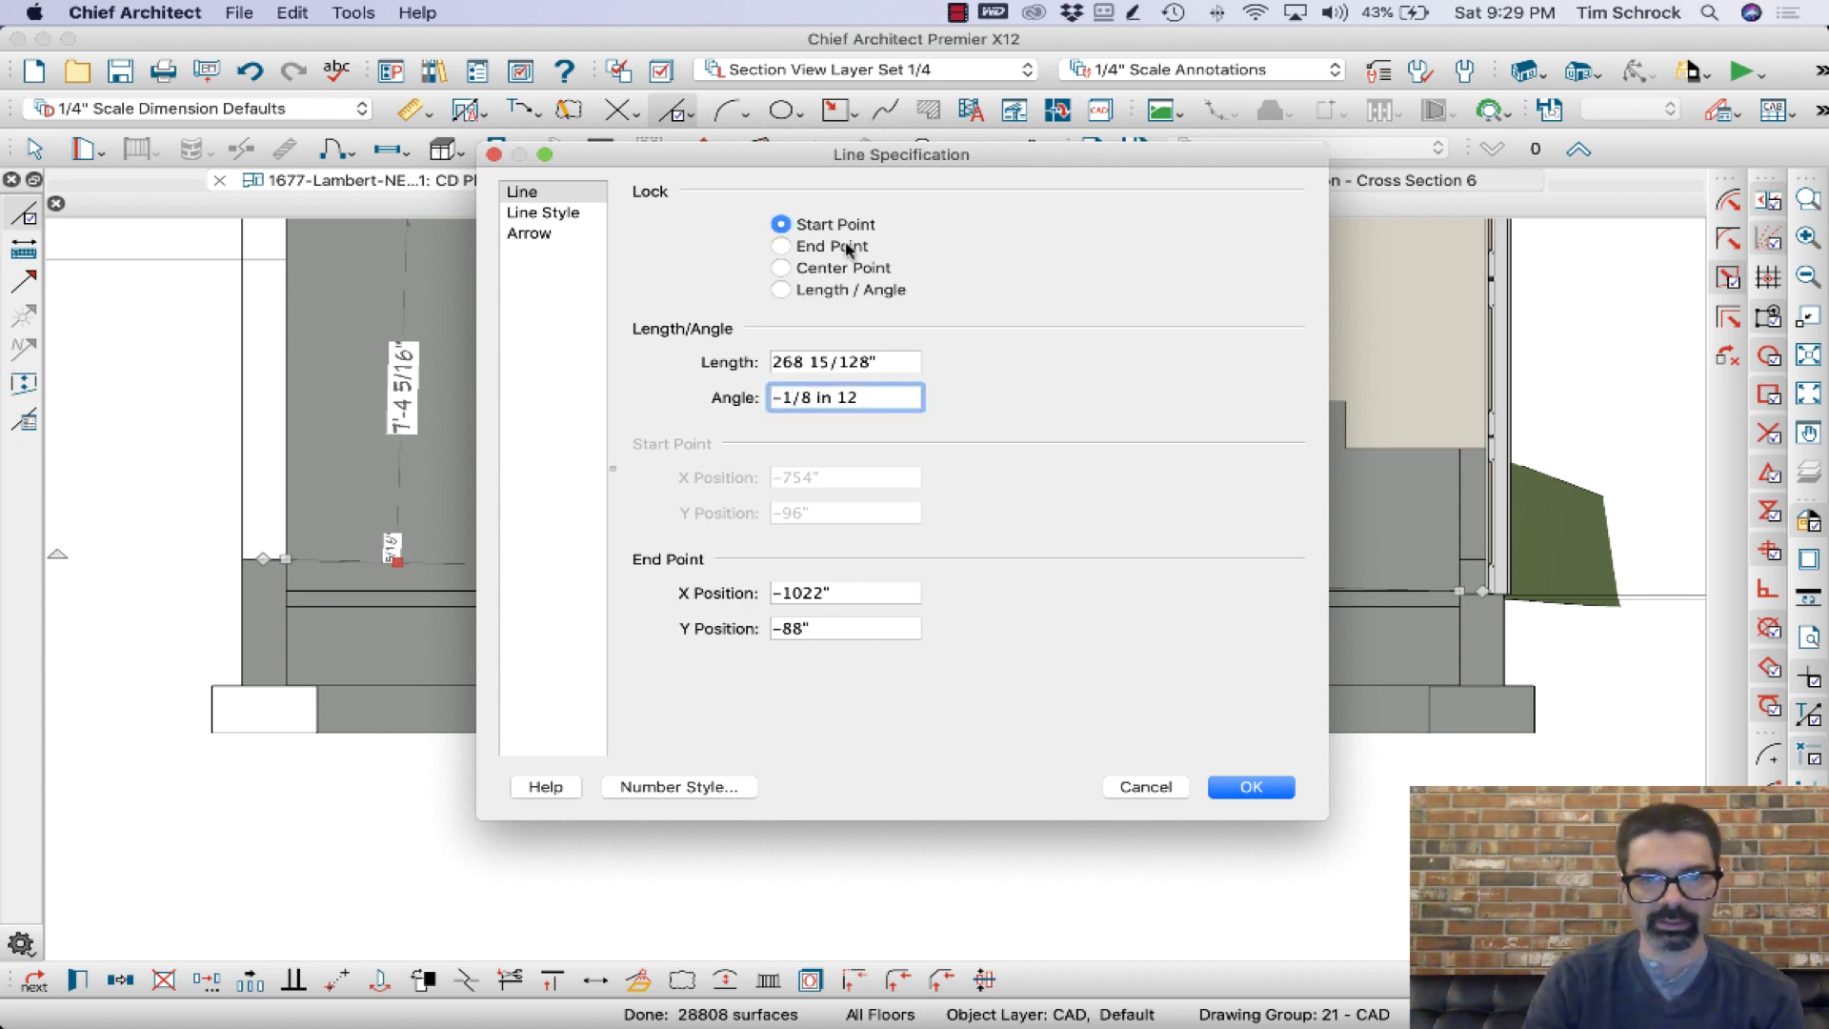
{"action": "key", "text": "Return"}
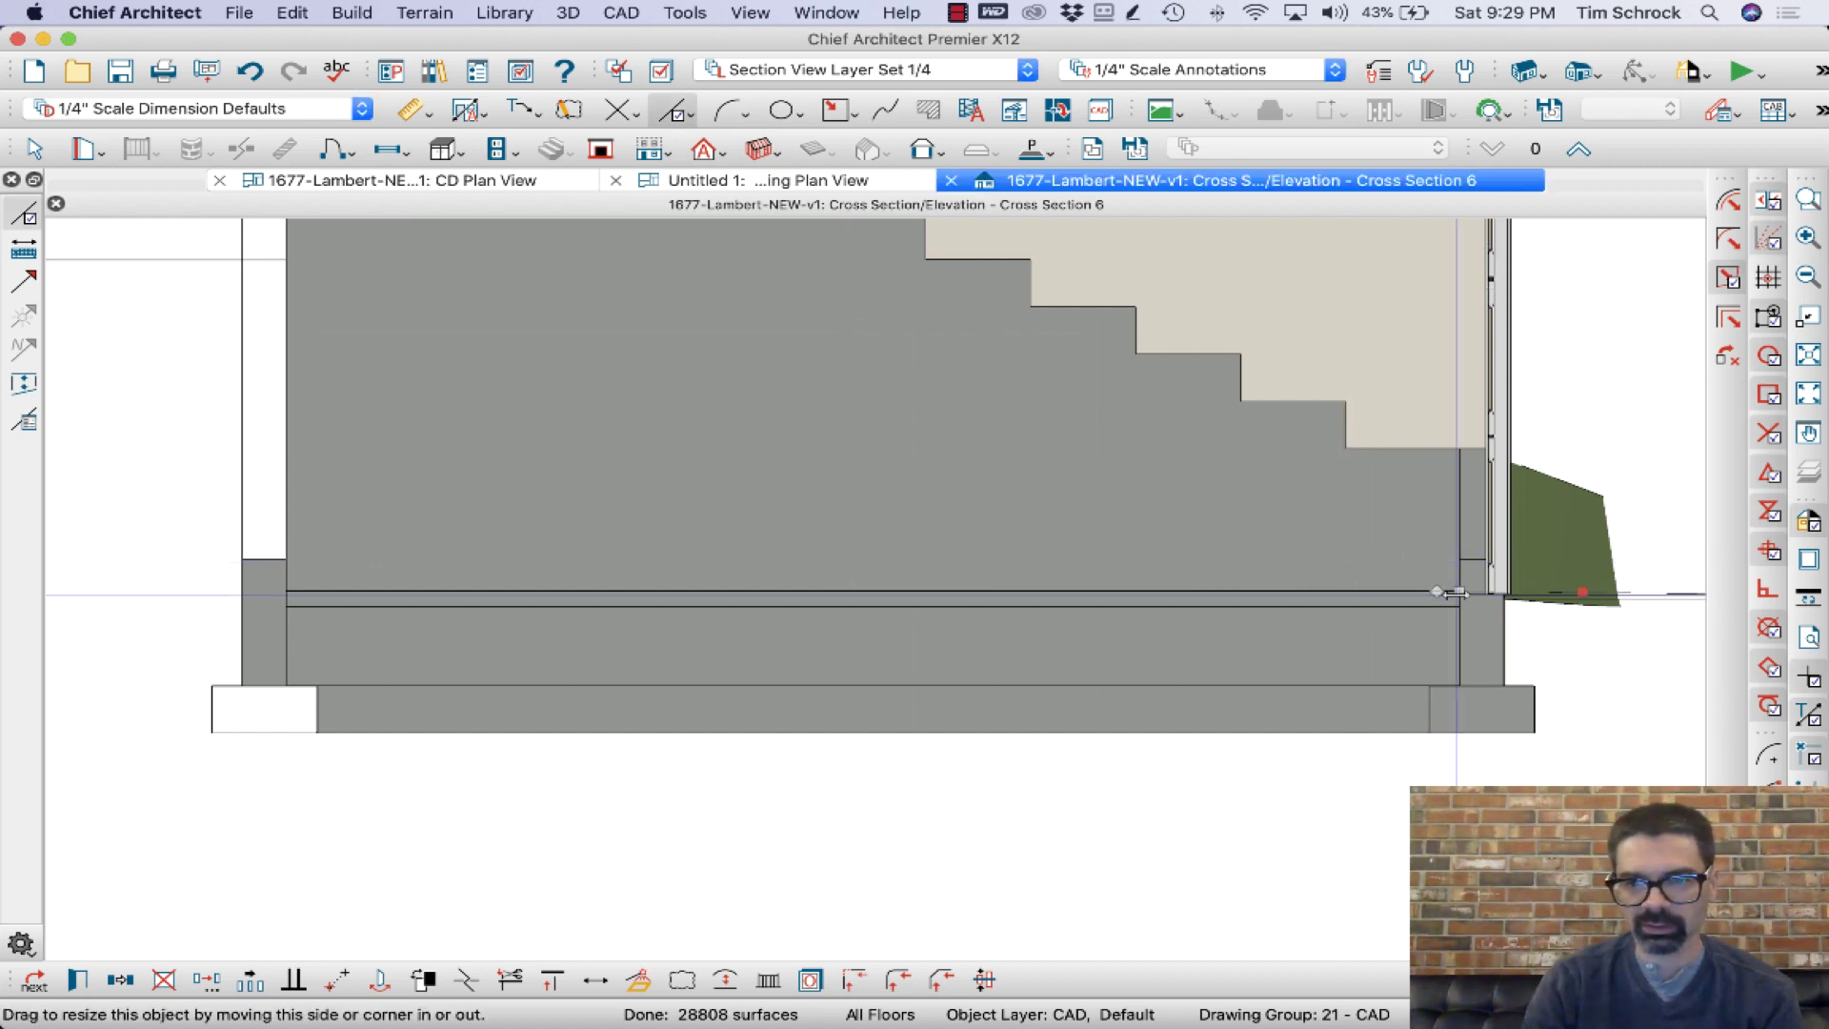
{"action": "left_click_drag", "start_coordinate": [1455, 593], "coordinate": [250, 580]}
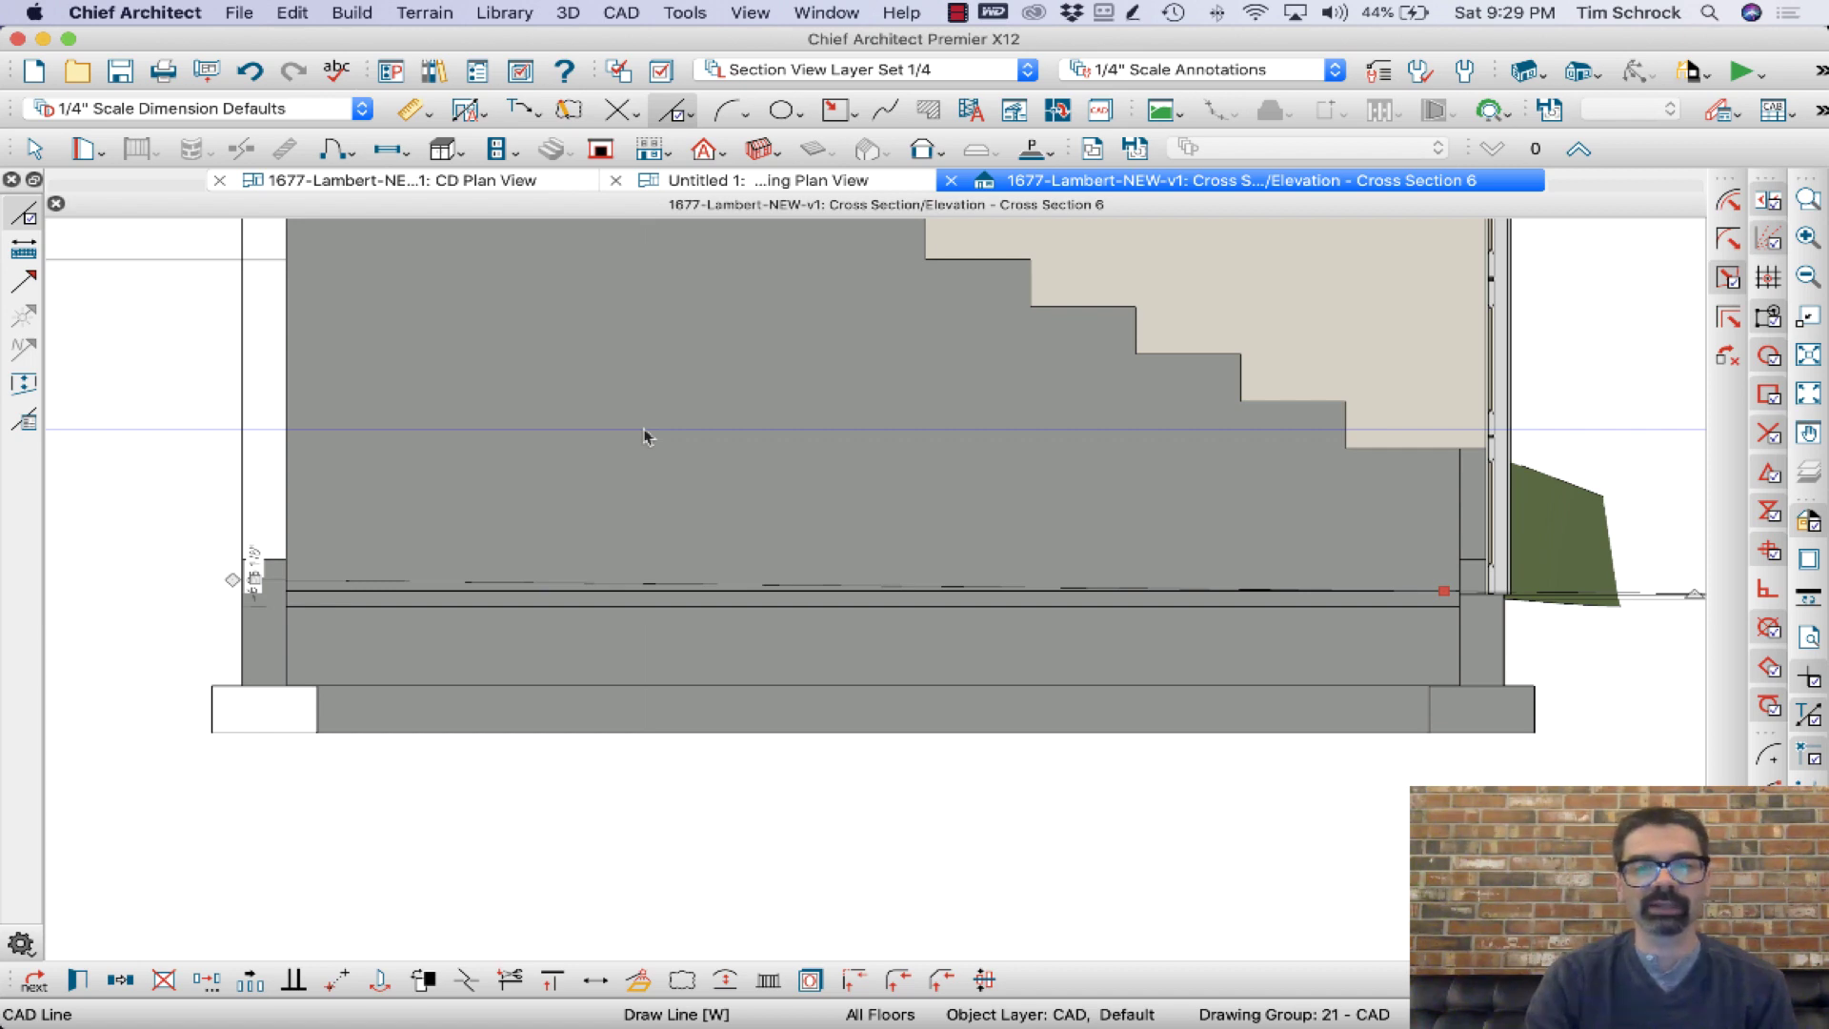
Return to the CD Plan View and select the slab room
{"action": "left_click", "coordinate": [509, 184]}
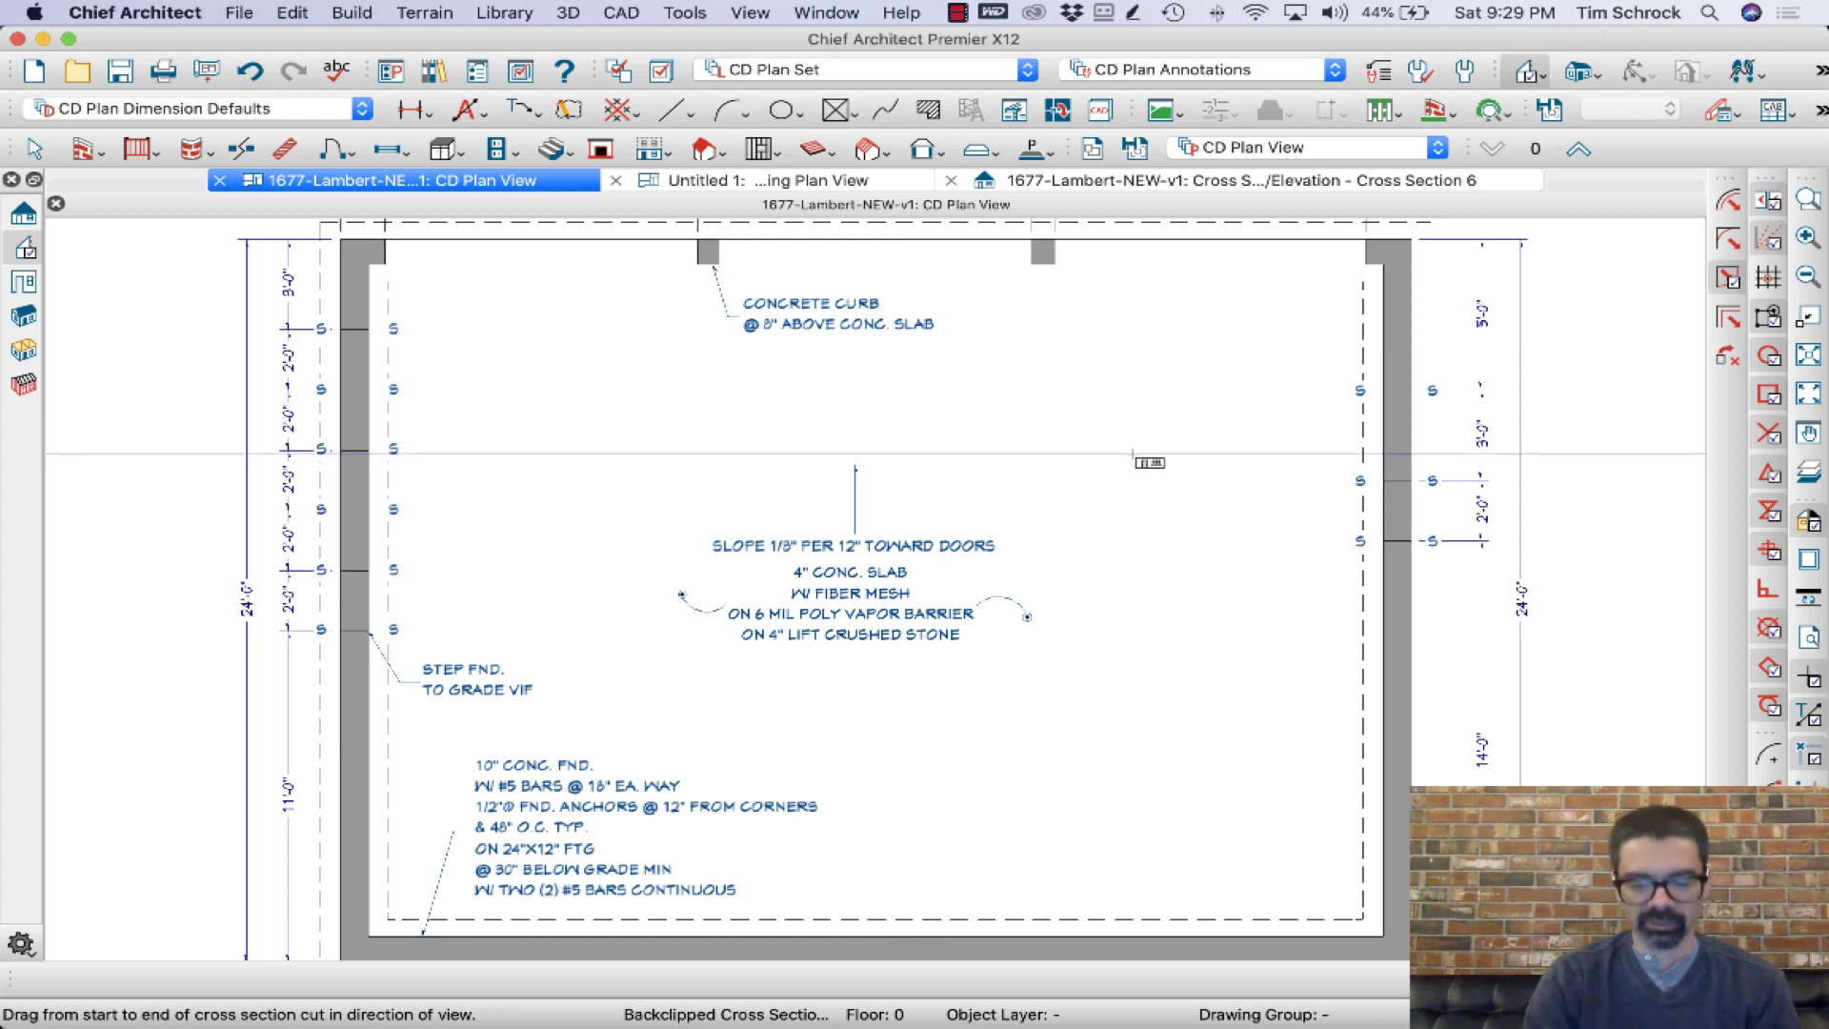
{"action": "key", "text": "space"}
{"action": "left_click", "coordinate": [1144, 459]}
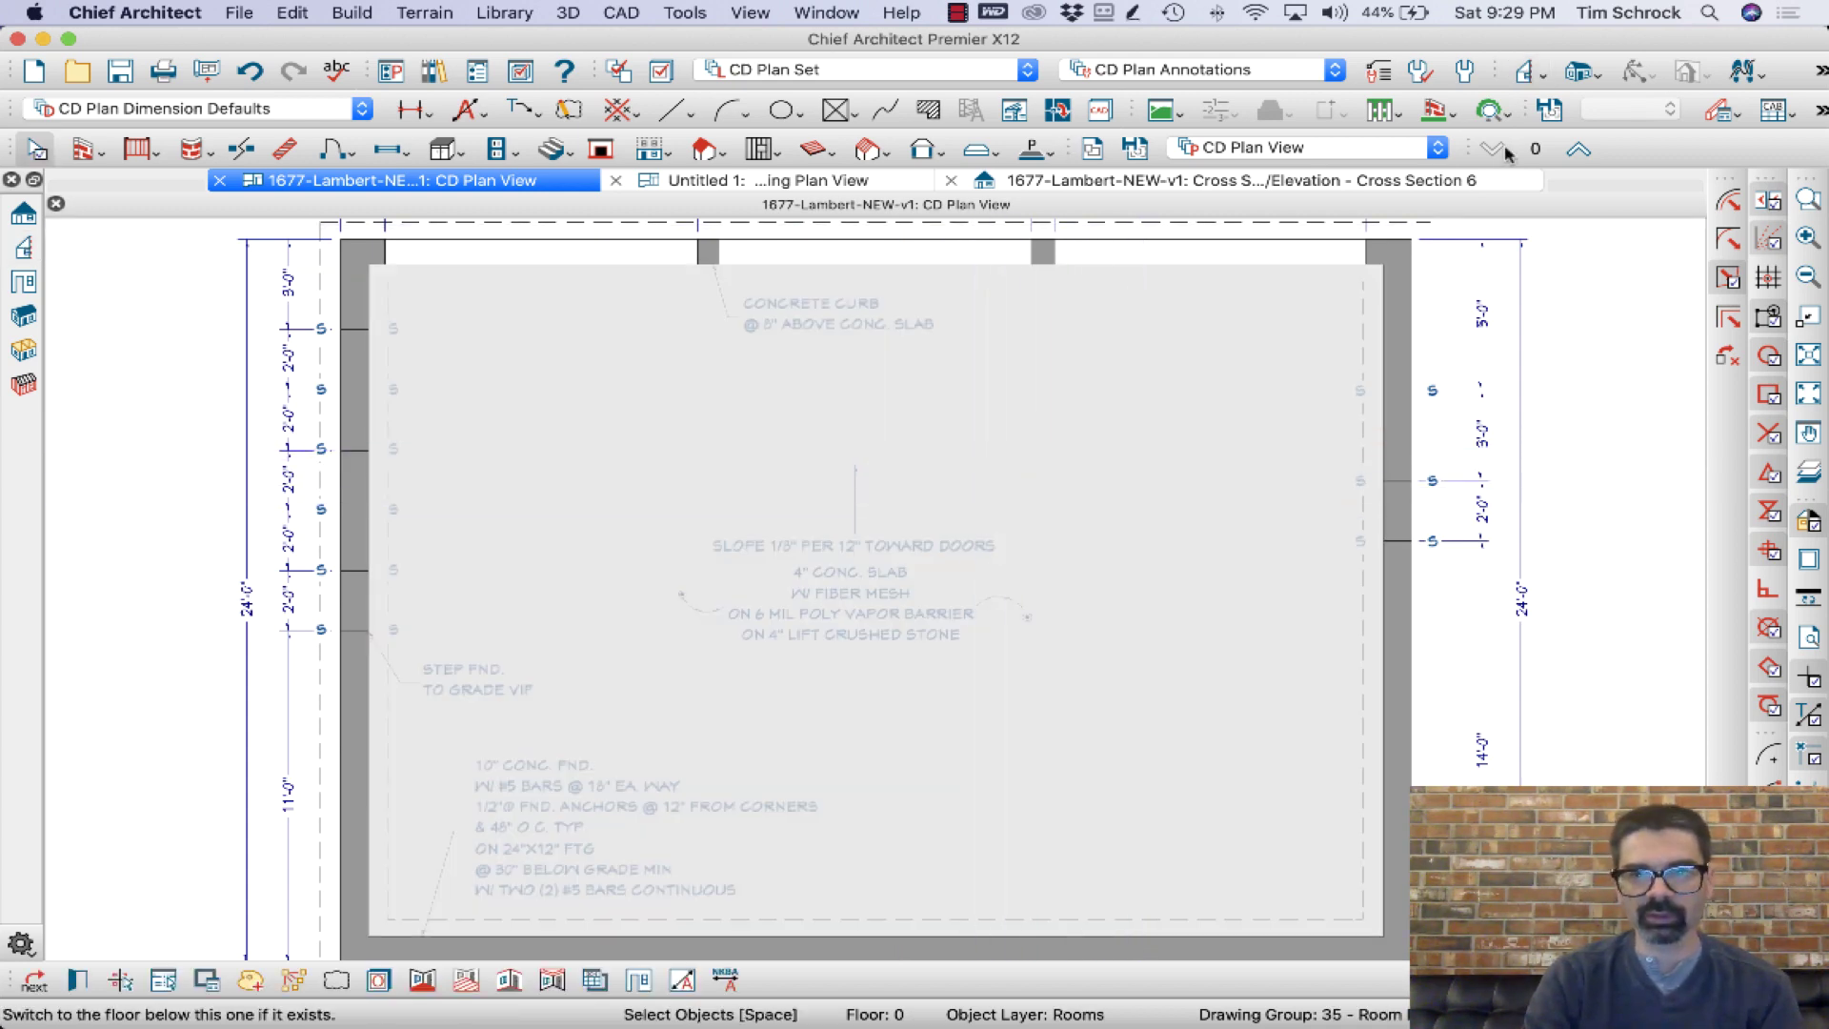
Check the garage floor's -96" elevation one floor up, then go back down to the foundation
{"action": "left_click", "coordinate": [1572, 150]}
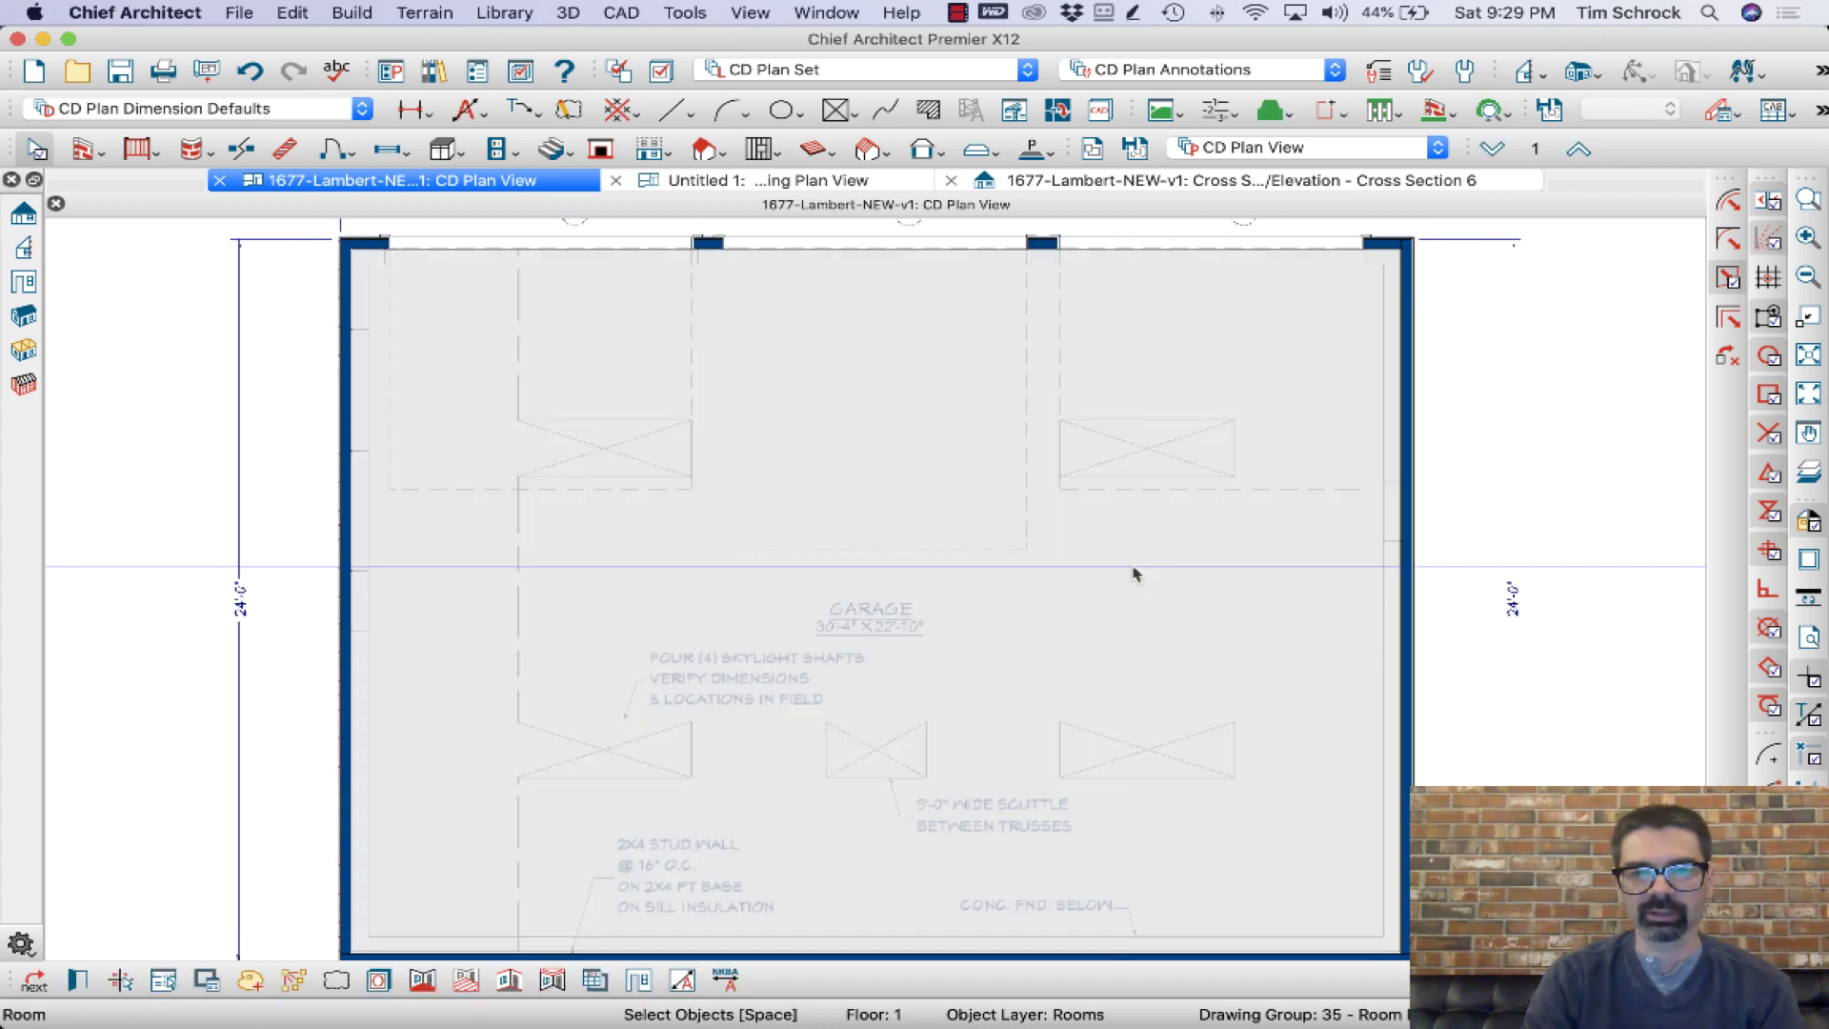
{"action": "double_click", "coordinate": [1130, 569]}
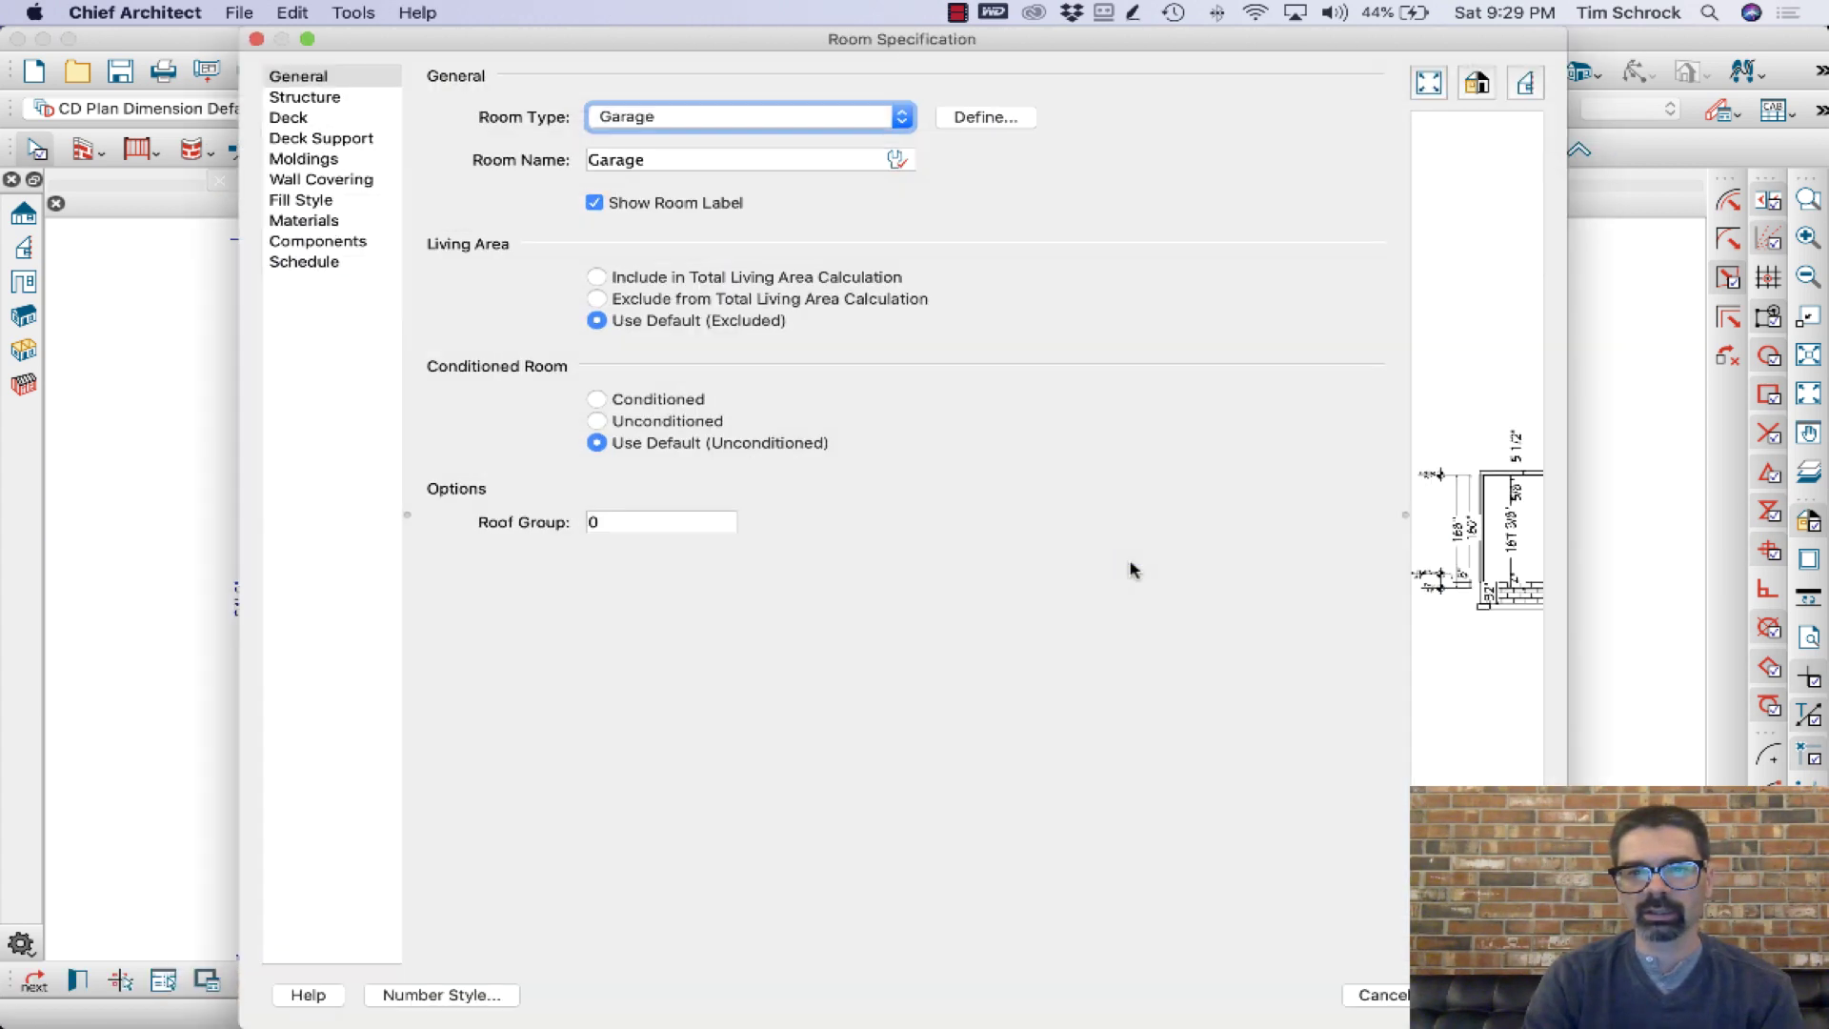
{"action": "left_click", "coordinate": [335, 98]}
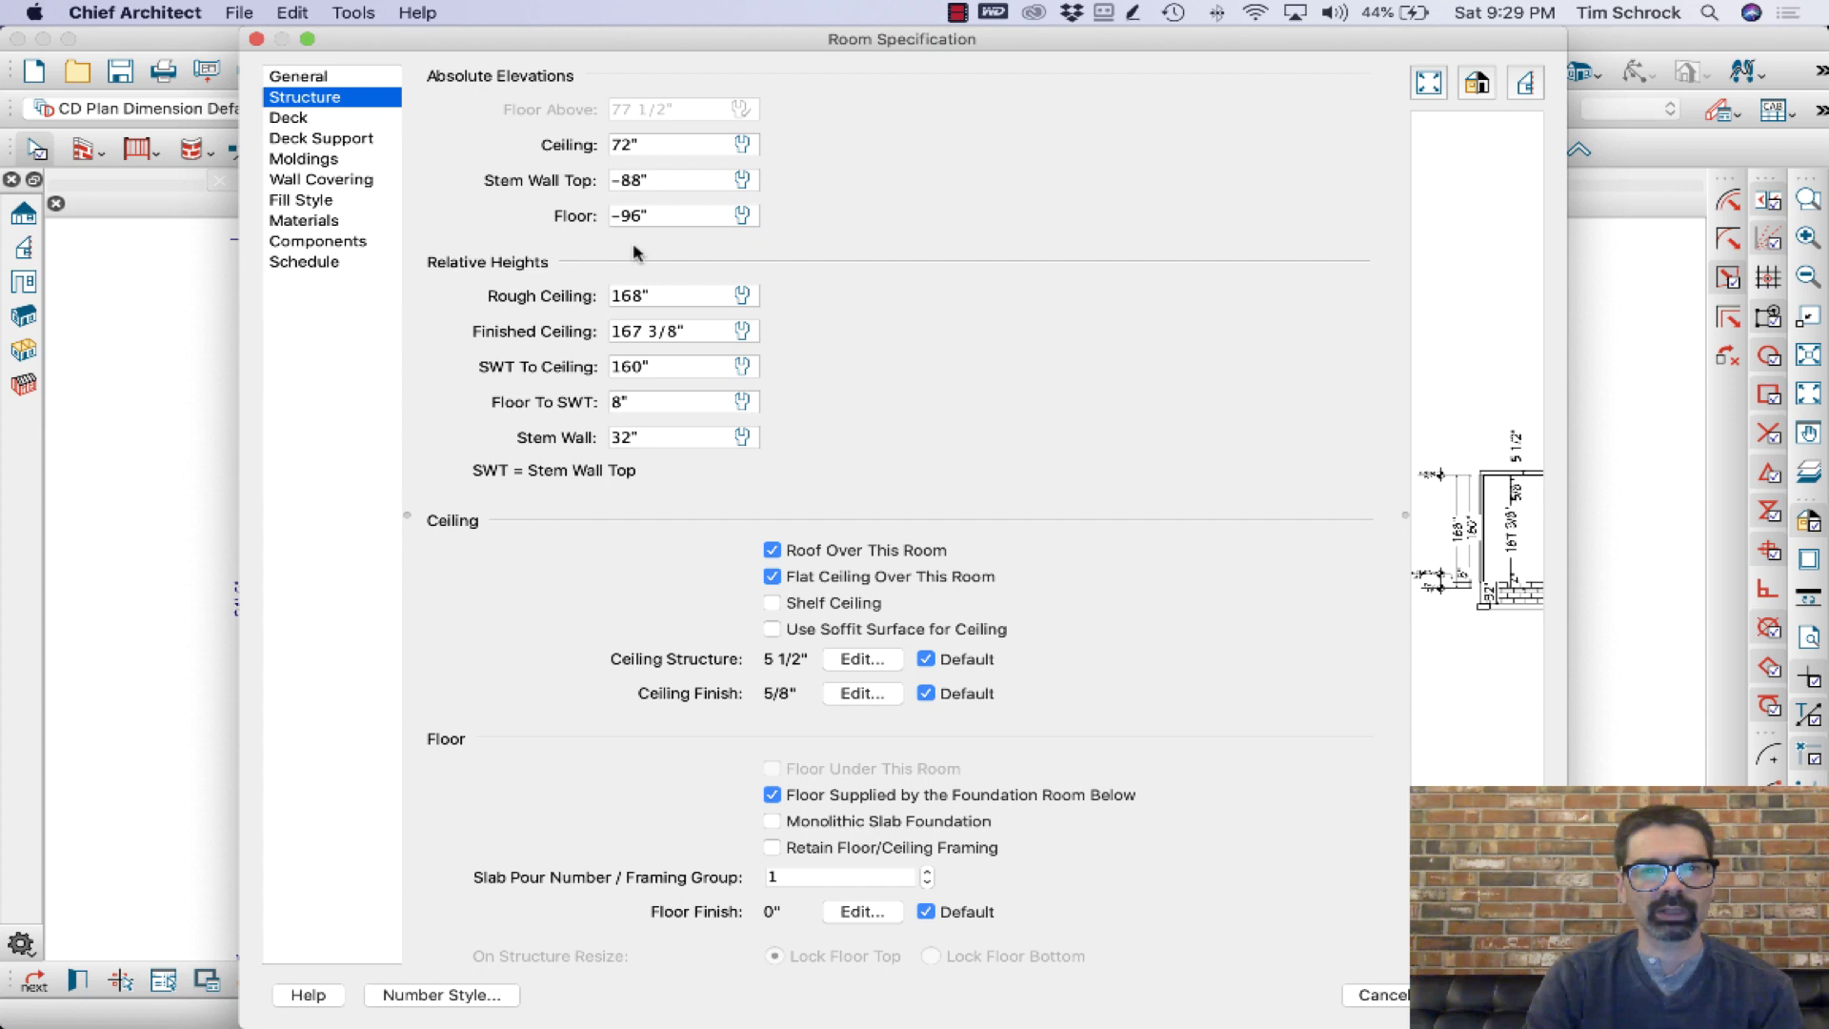
{"action": "key", "text": "Escape"}
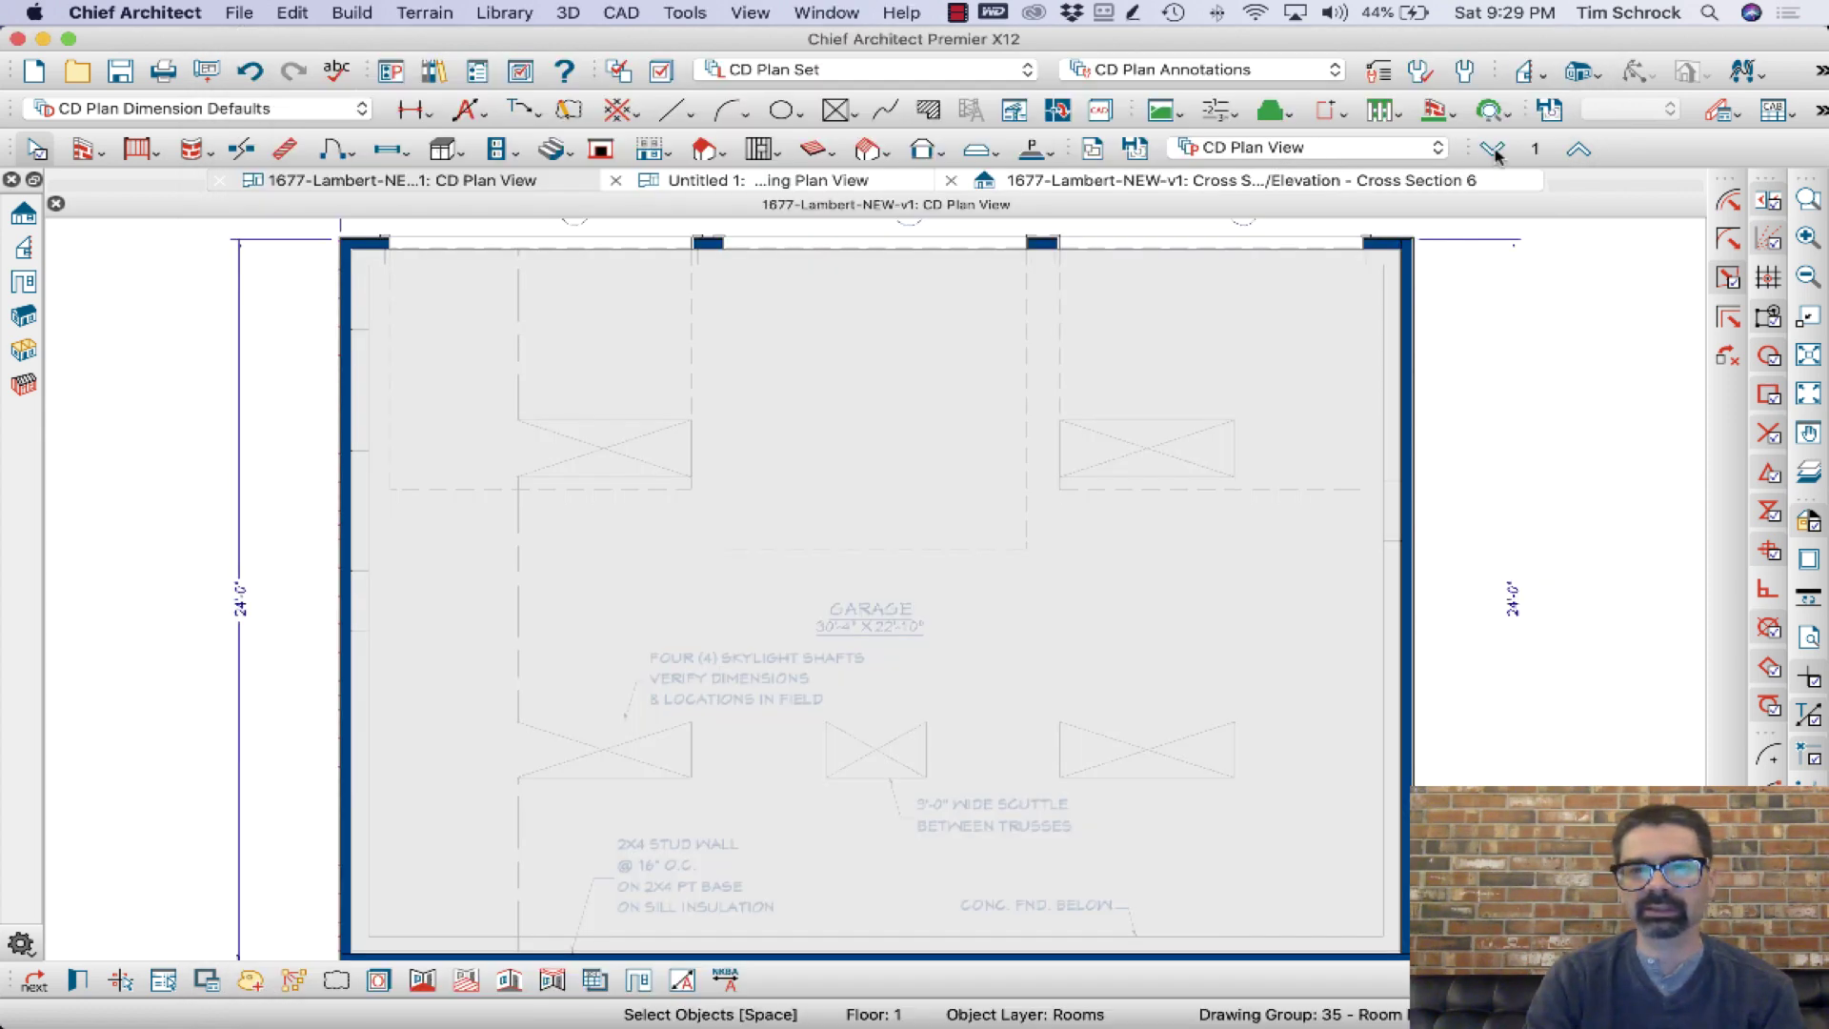
{"action": "left_click", "coordinate": [1493, 150]}
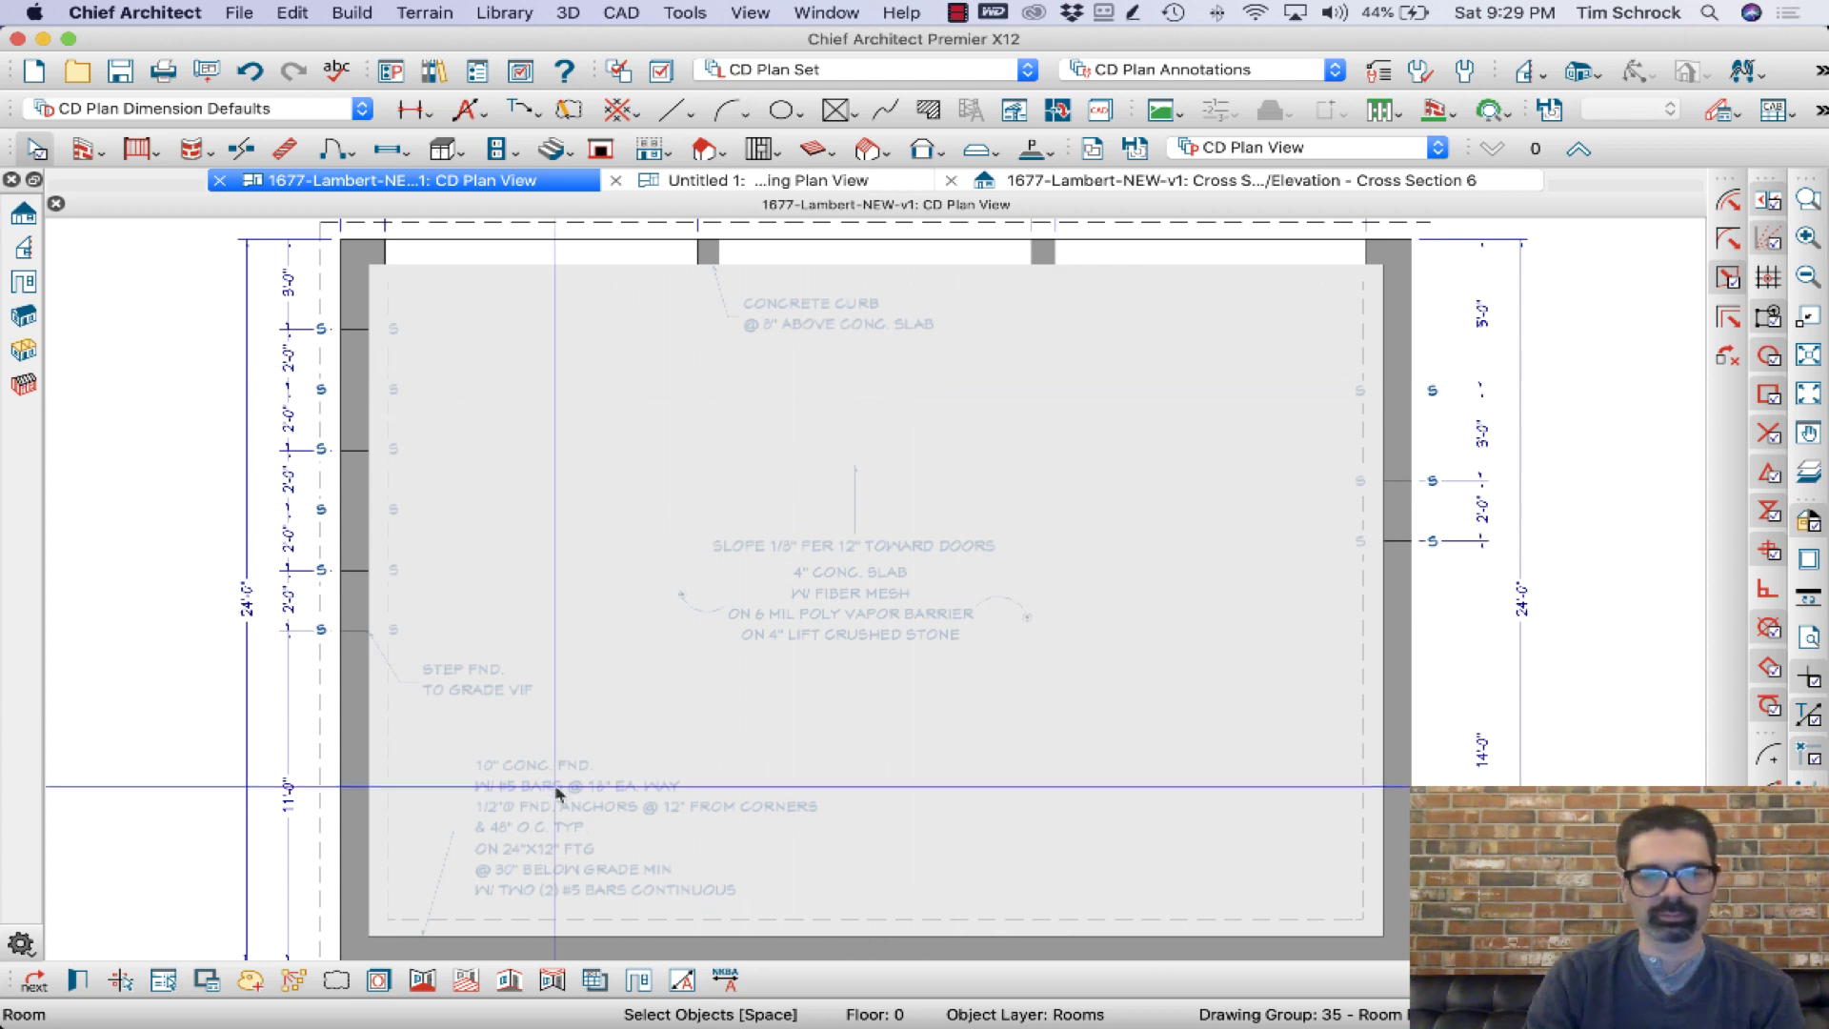
Trace the room perimeter as a polyline, then draw a polyline solid spanning the 30'-4" slab
{"action": "left_click", "coordinate": [425, 981]}
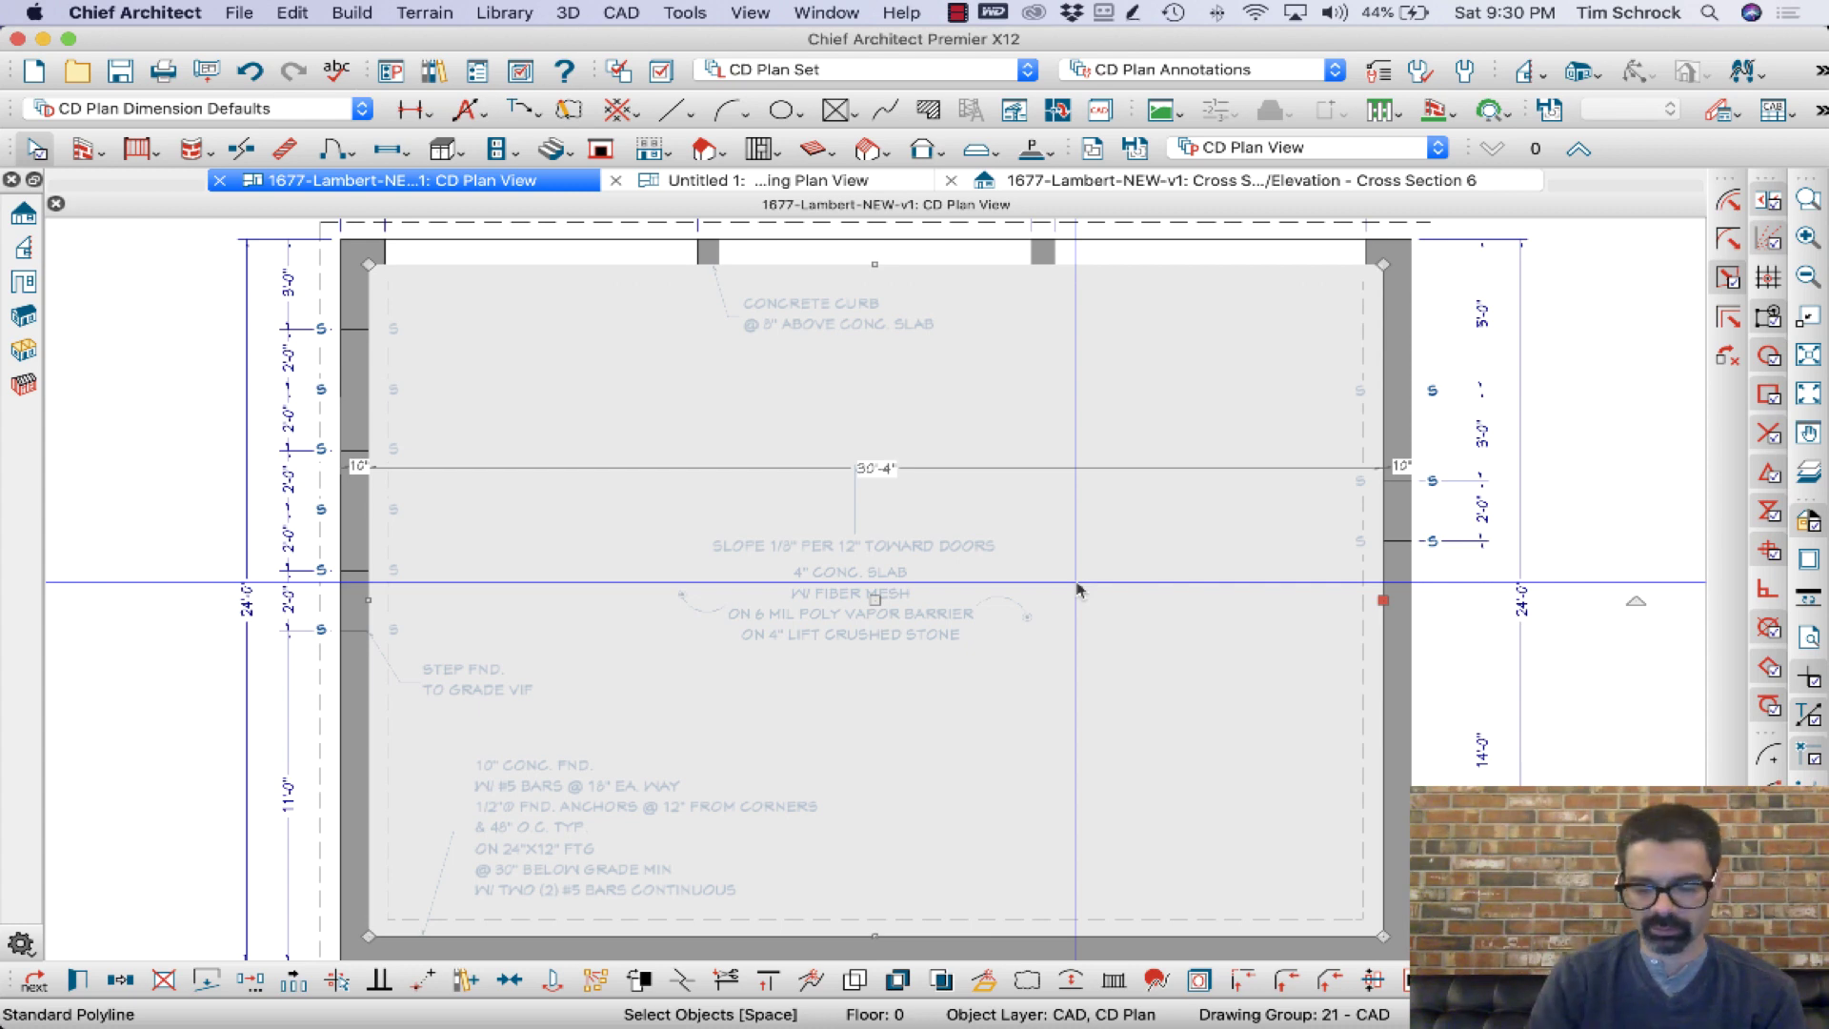
{"action": "key", "text": "Escape"}
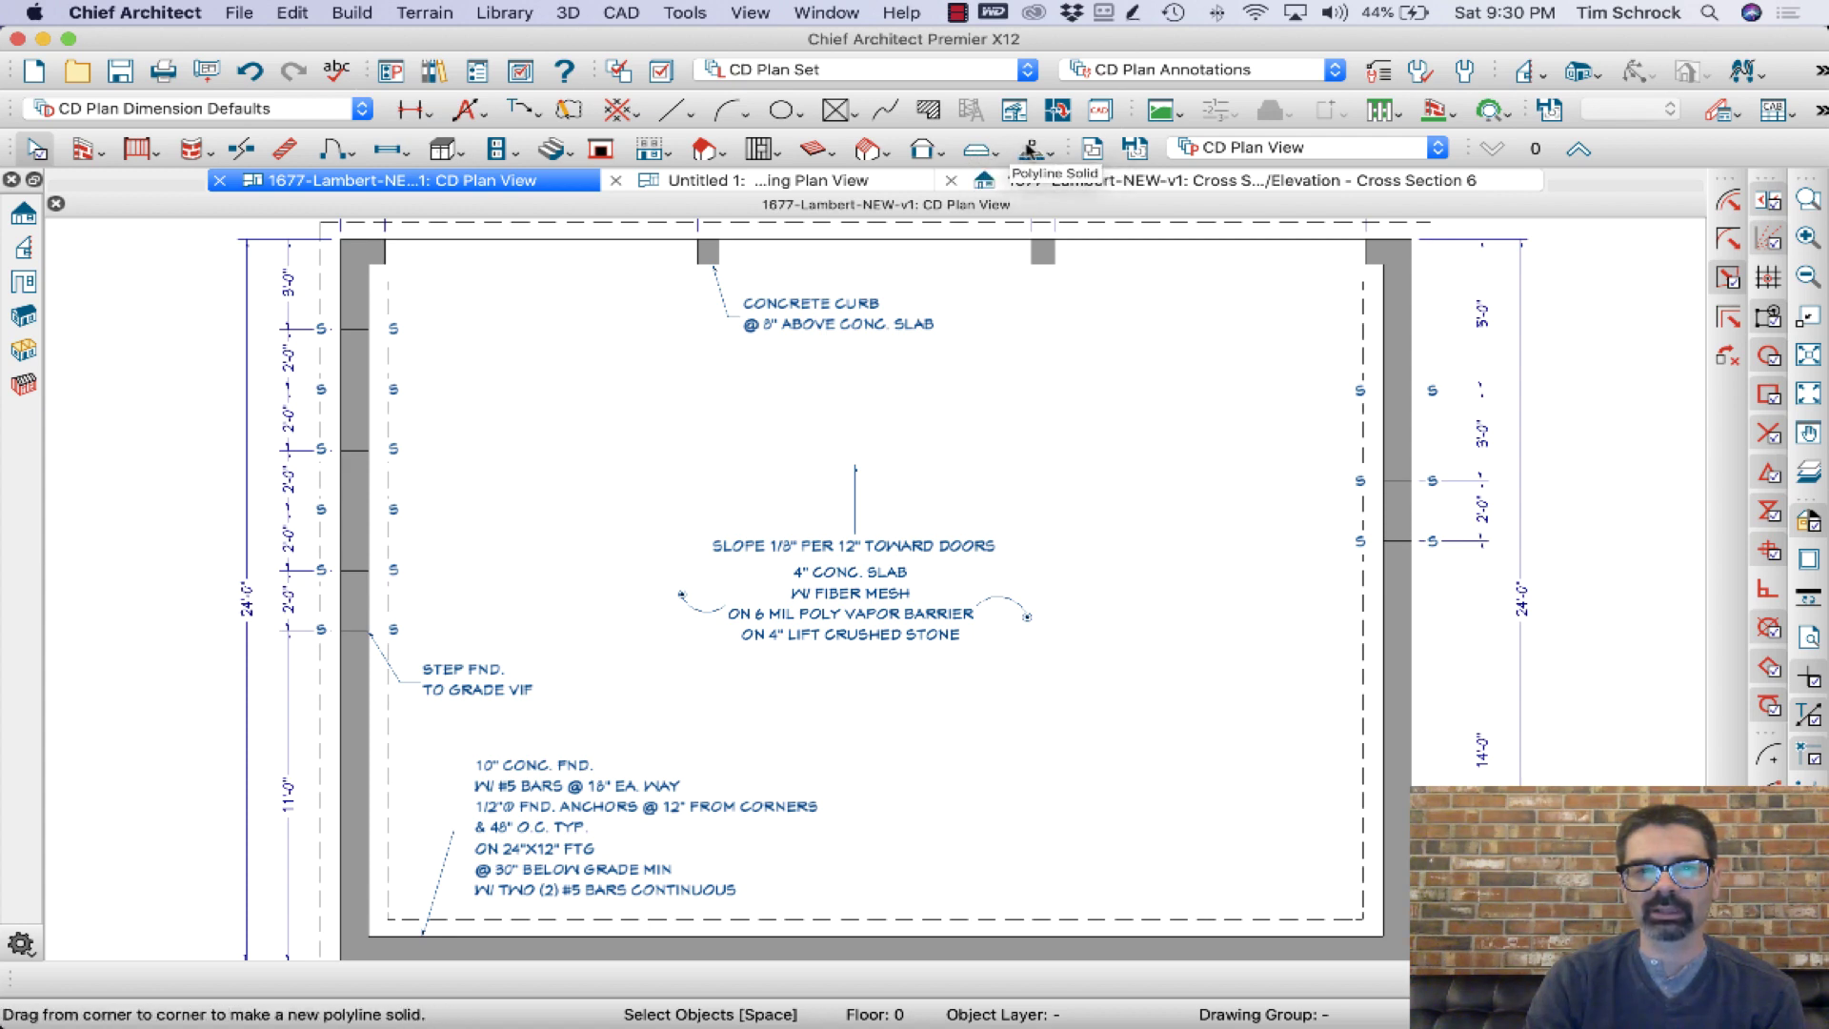
{"action": "left_click", "coordinate": [1032, 150]}
{"action": "left_click_drag", "start_coordinate": [384, 265], "coordinate": [1383, 935]}
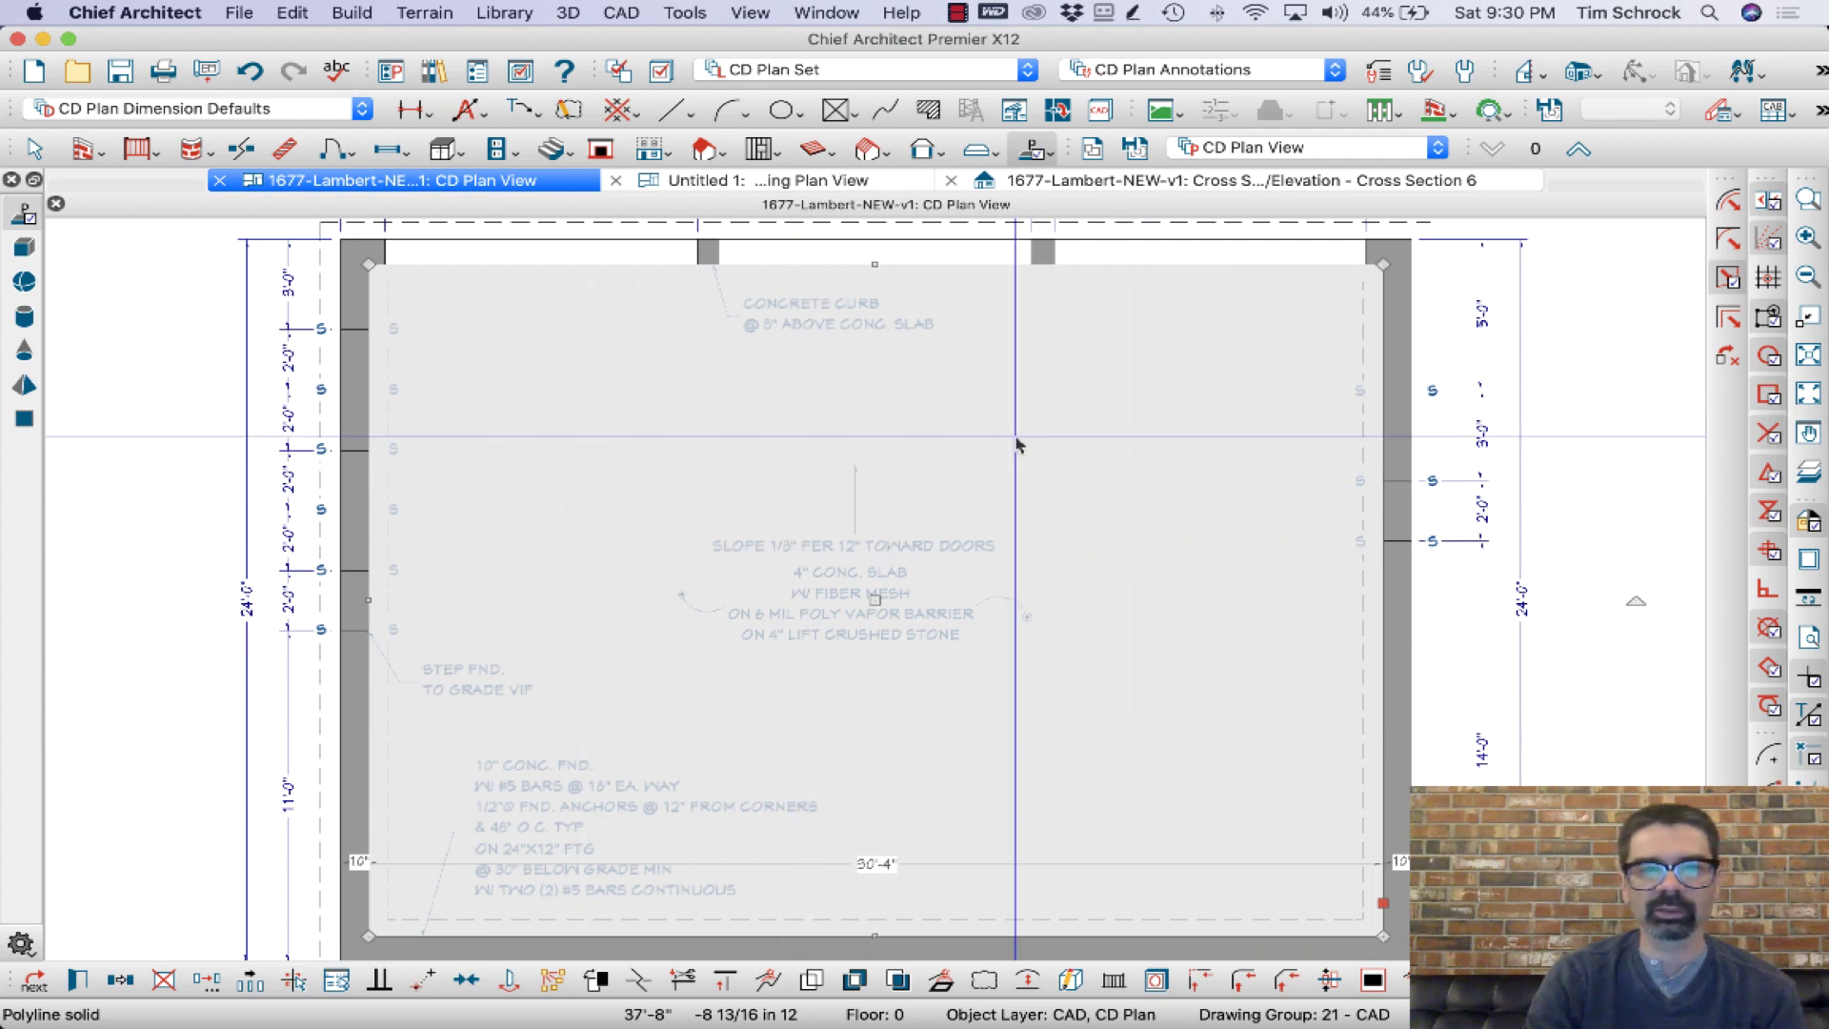
Give the slab solid 4" thickness and a -96" top, then narrow it to the slab's left portion
{"action": "double_click", "coordinate": [1156, 408]}
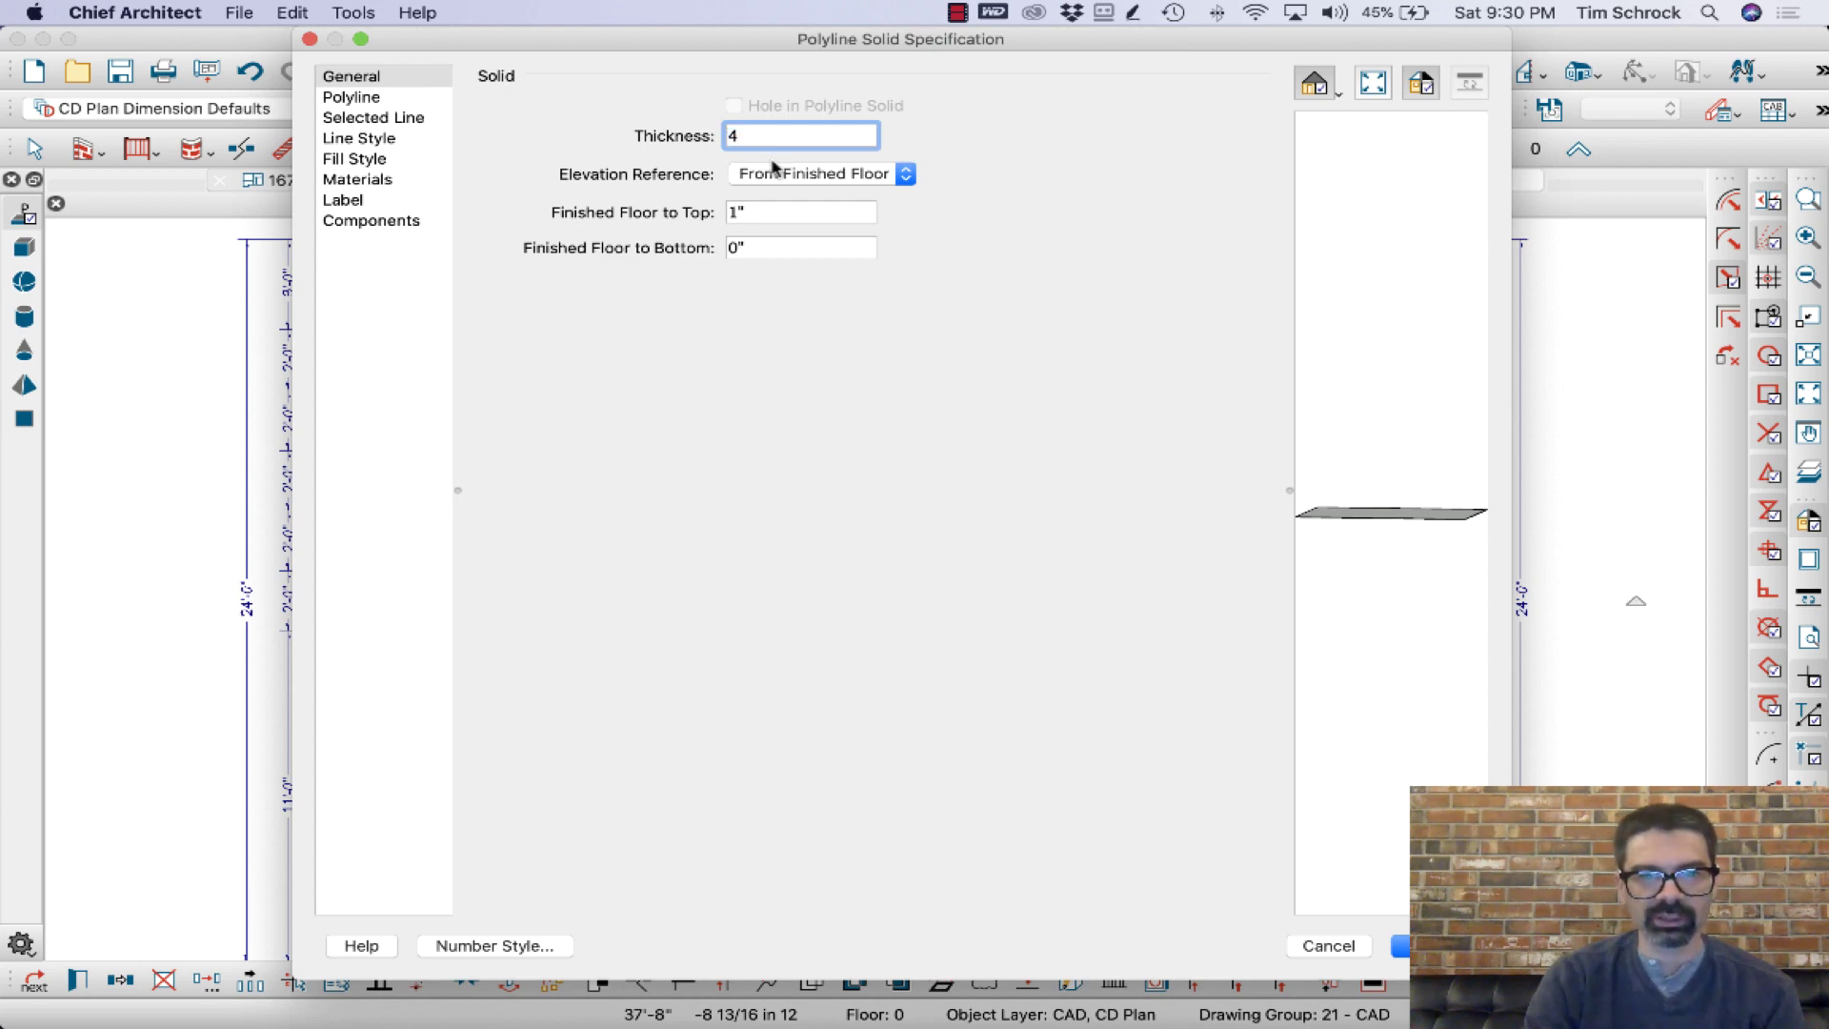
{"action": "key", "text": "Tab"}
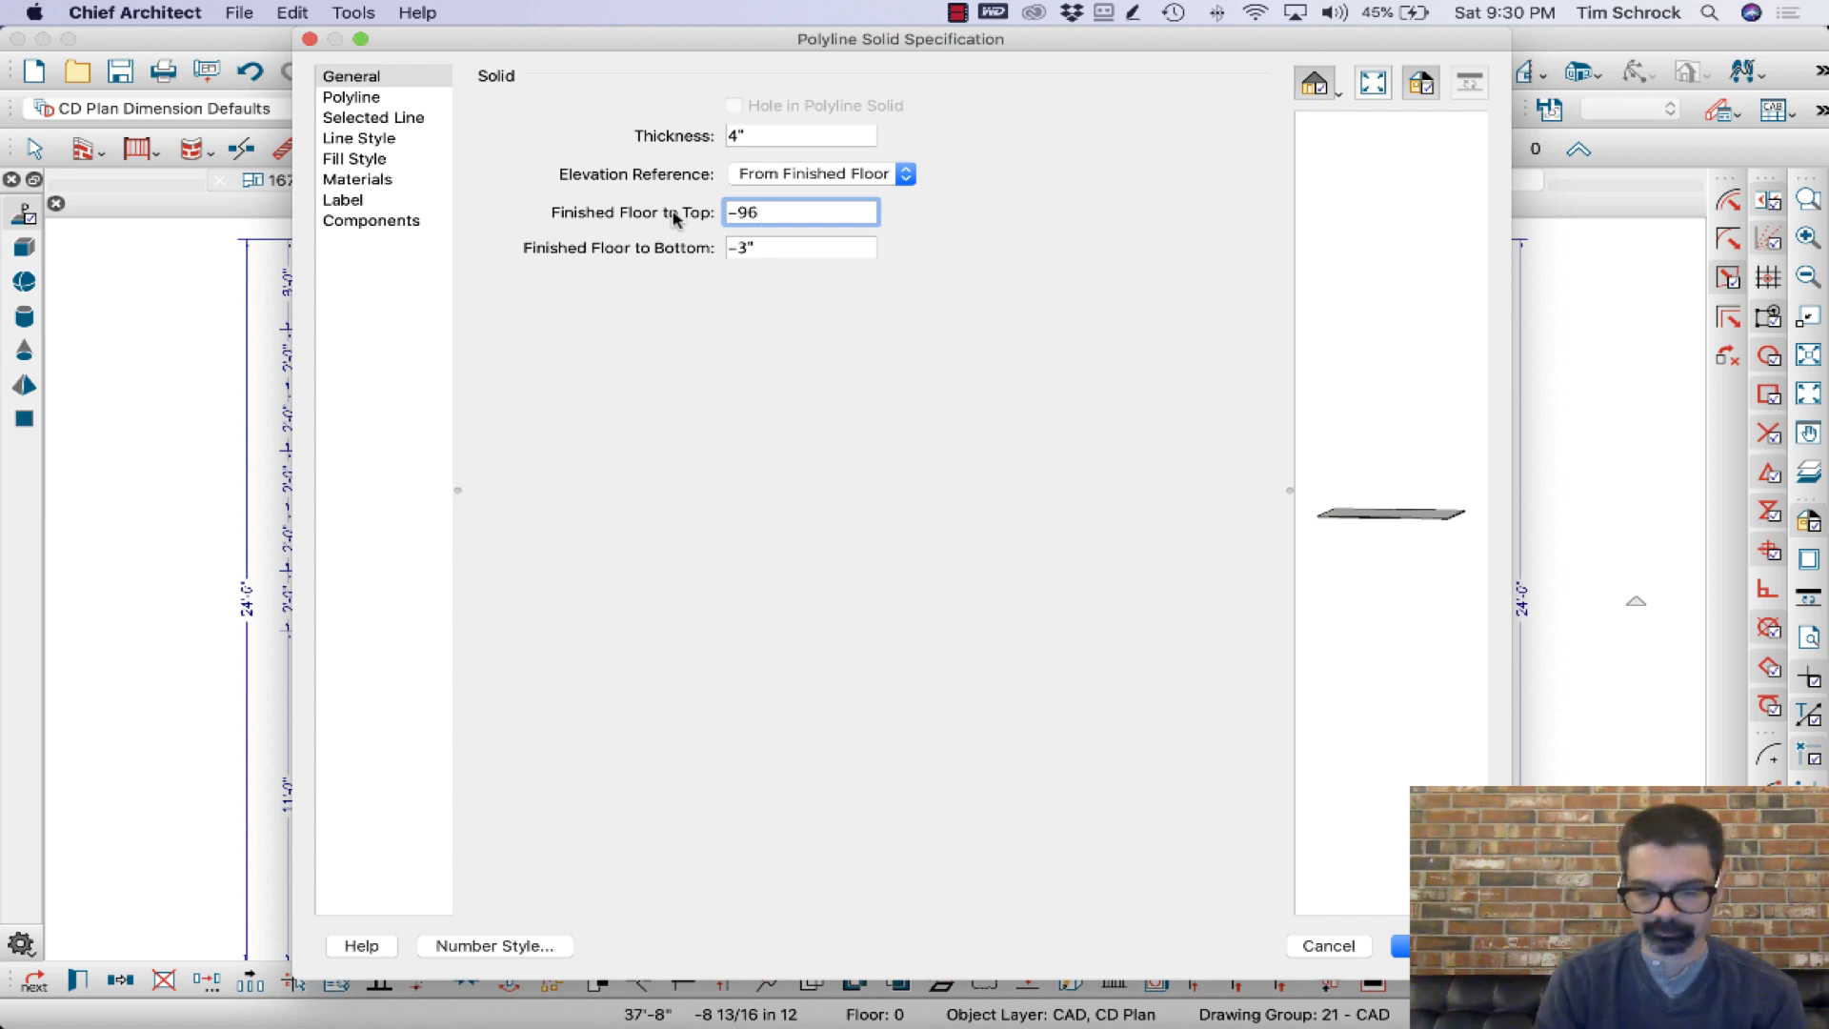
{"action": "key", "text": "Return"}
{"action": "left_click", "coordinate": [1330, 787]}
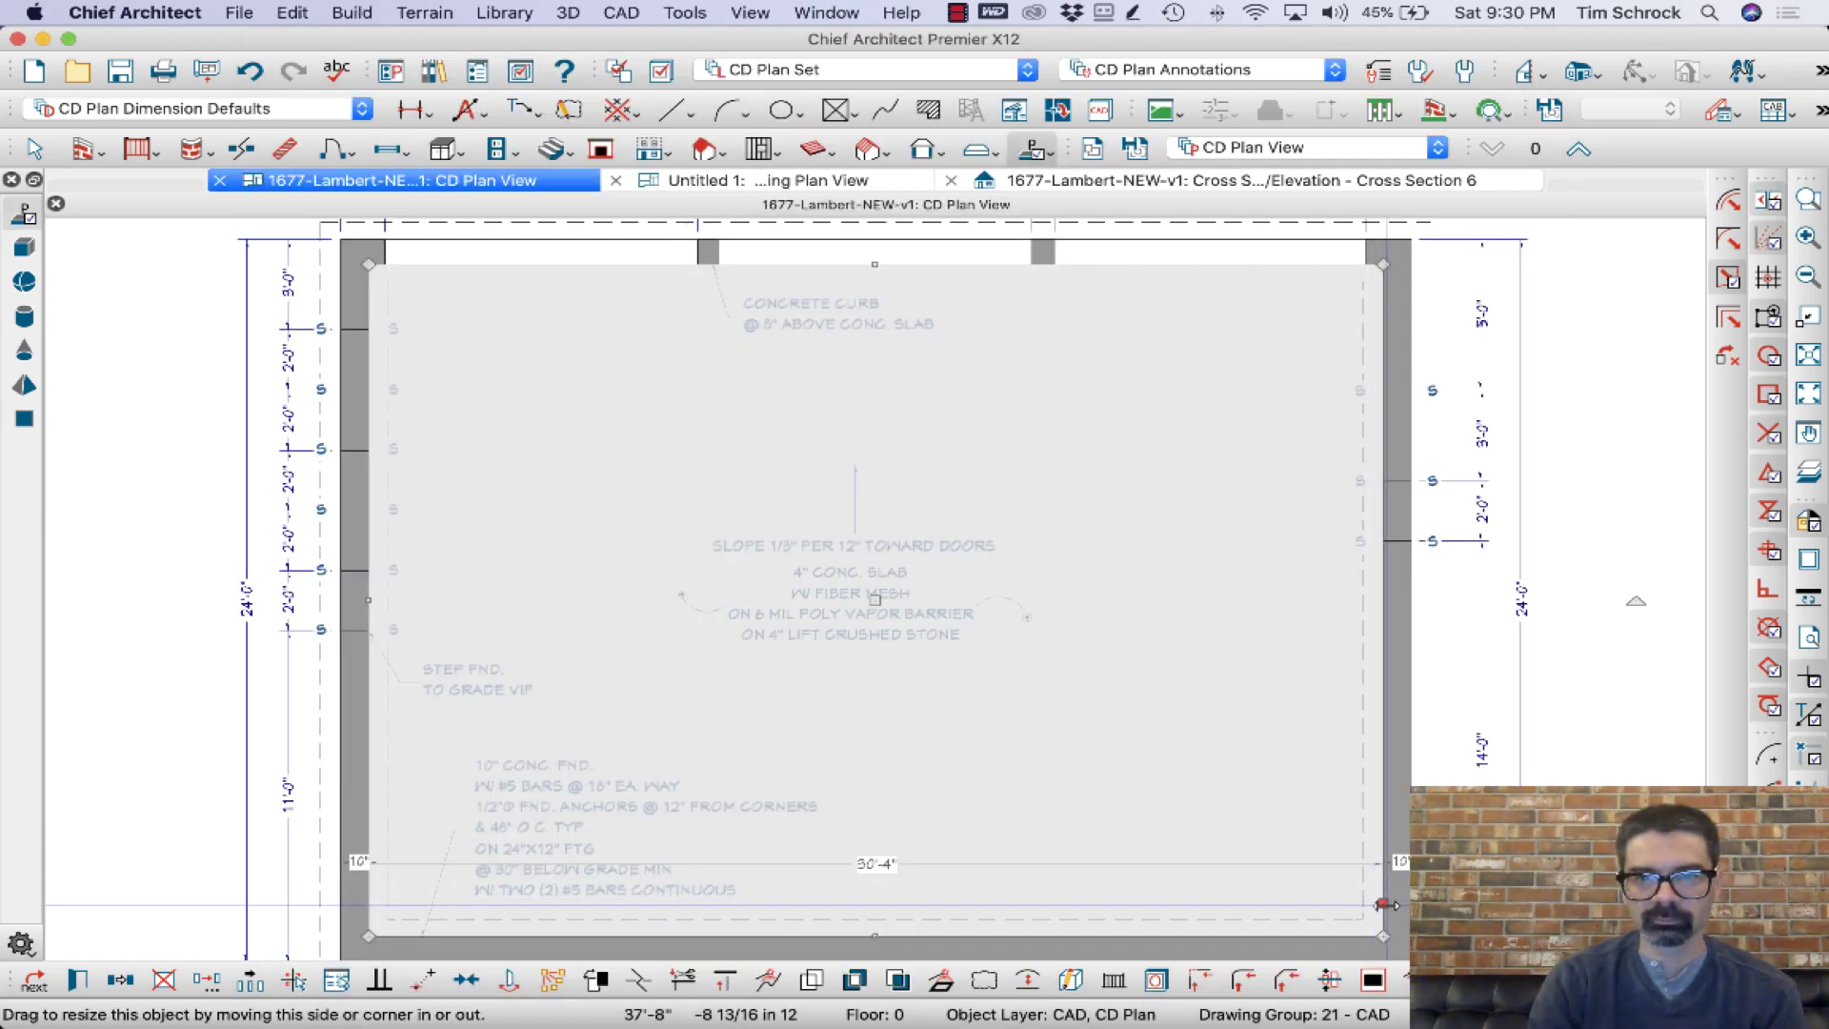
{"action": "left_click_drag", "start_coordinate": [1383, 904], "coordinate": [697, 869]}
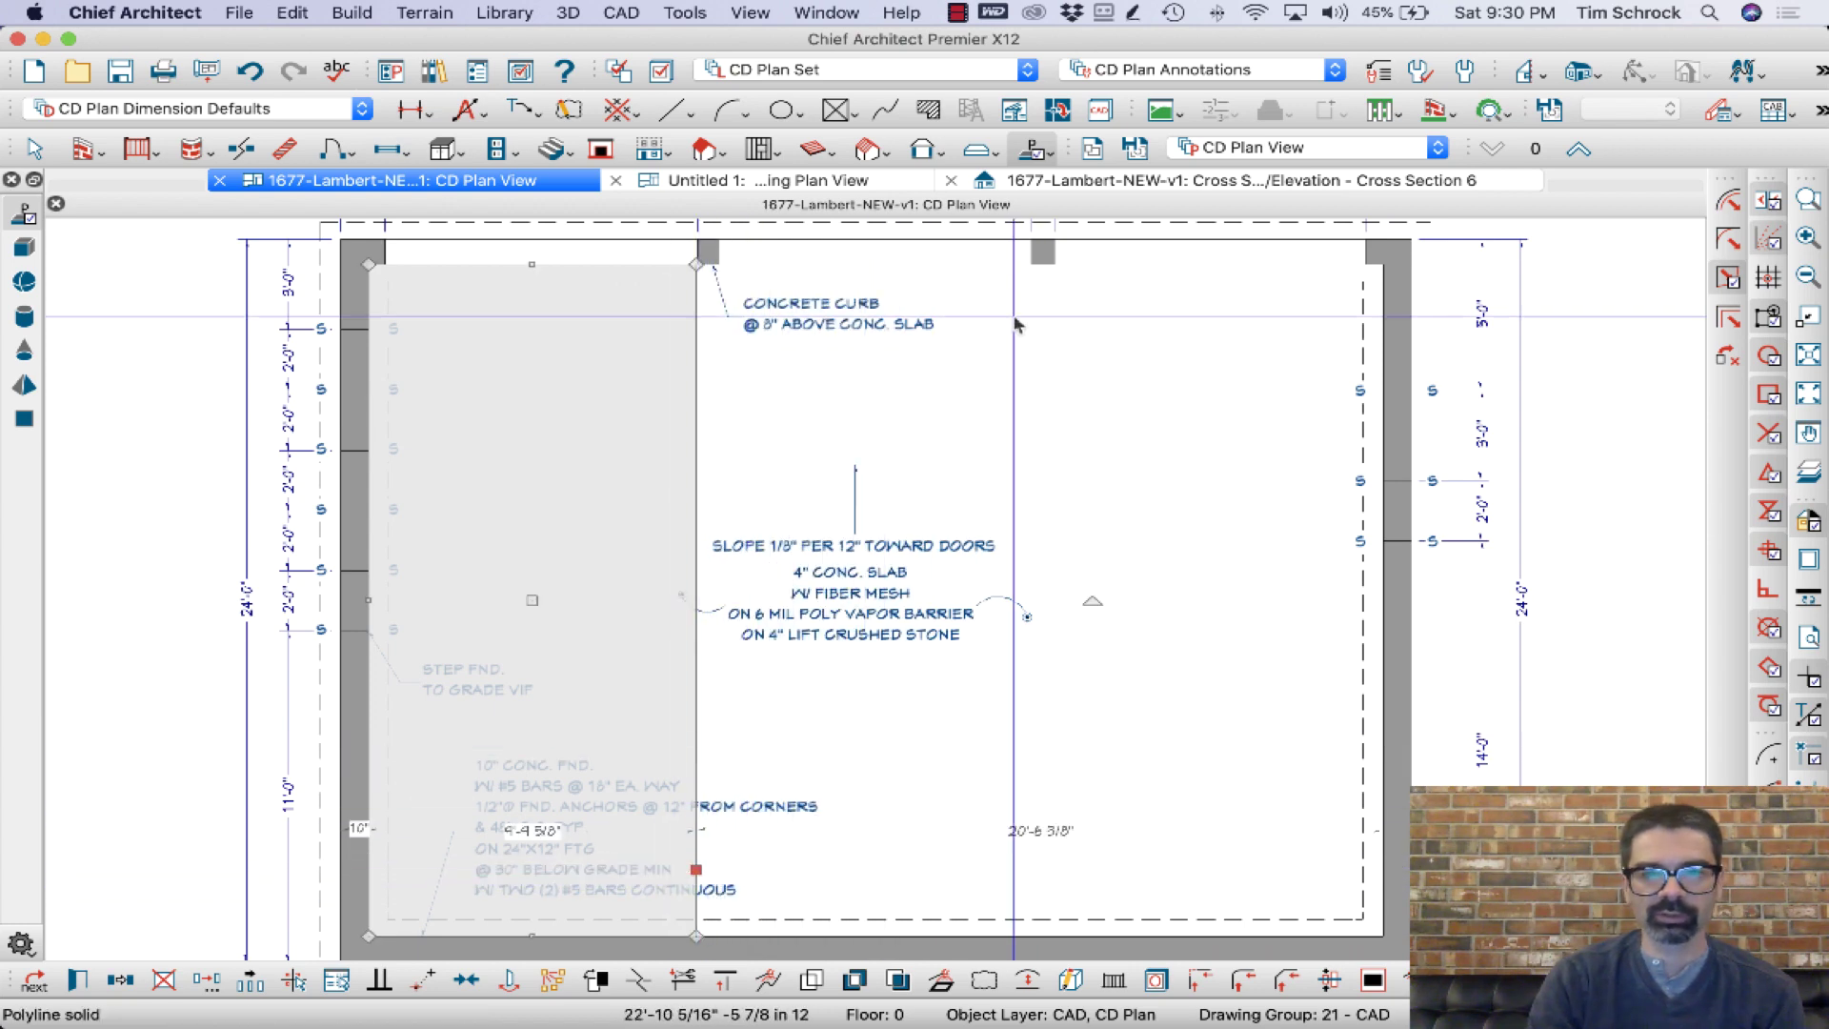
Check the foundation wall heights in the cross section, then select the slab solid in the CD plan
{"action": "left_click", "coordinate": [1097, 183]}
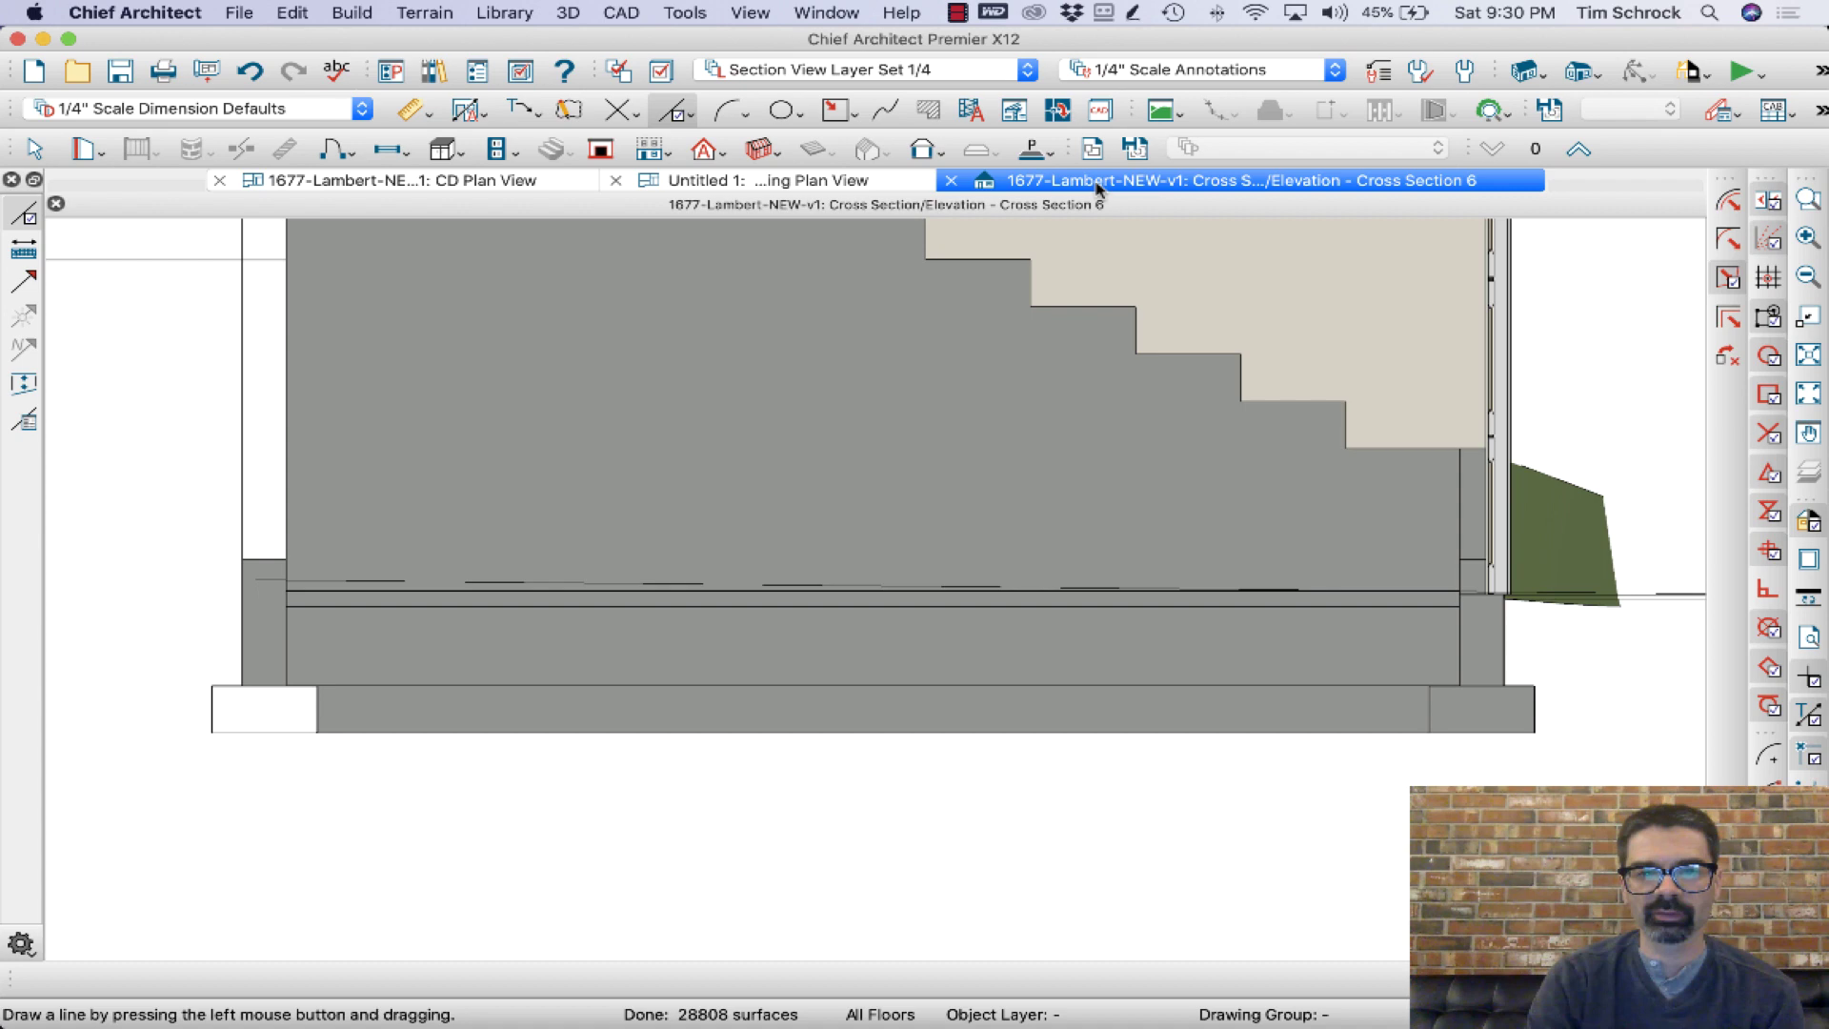
{"action": "key", "text": "space"}
{"action": "left_click", "coordinate": [536, 624]}
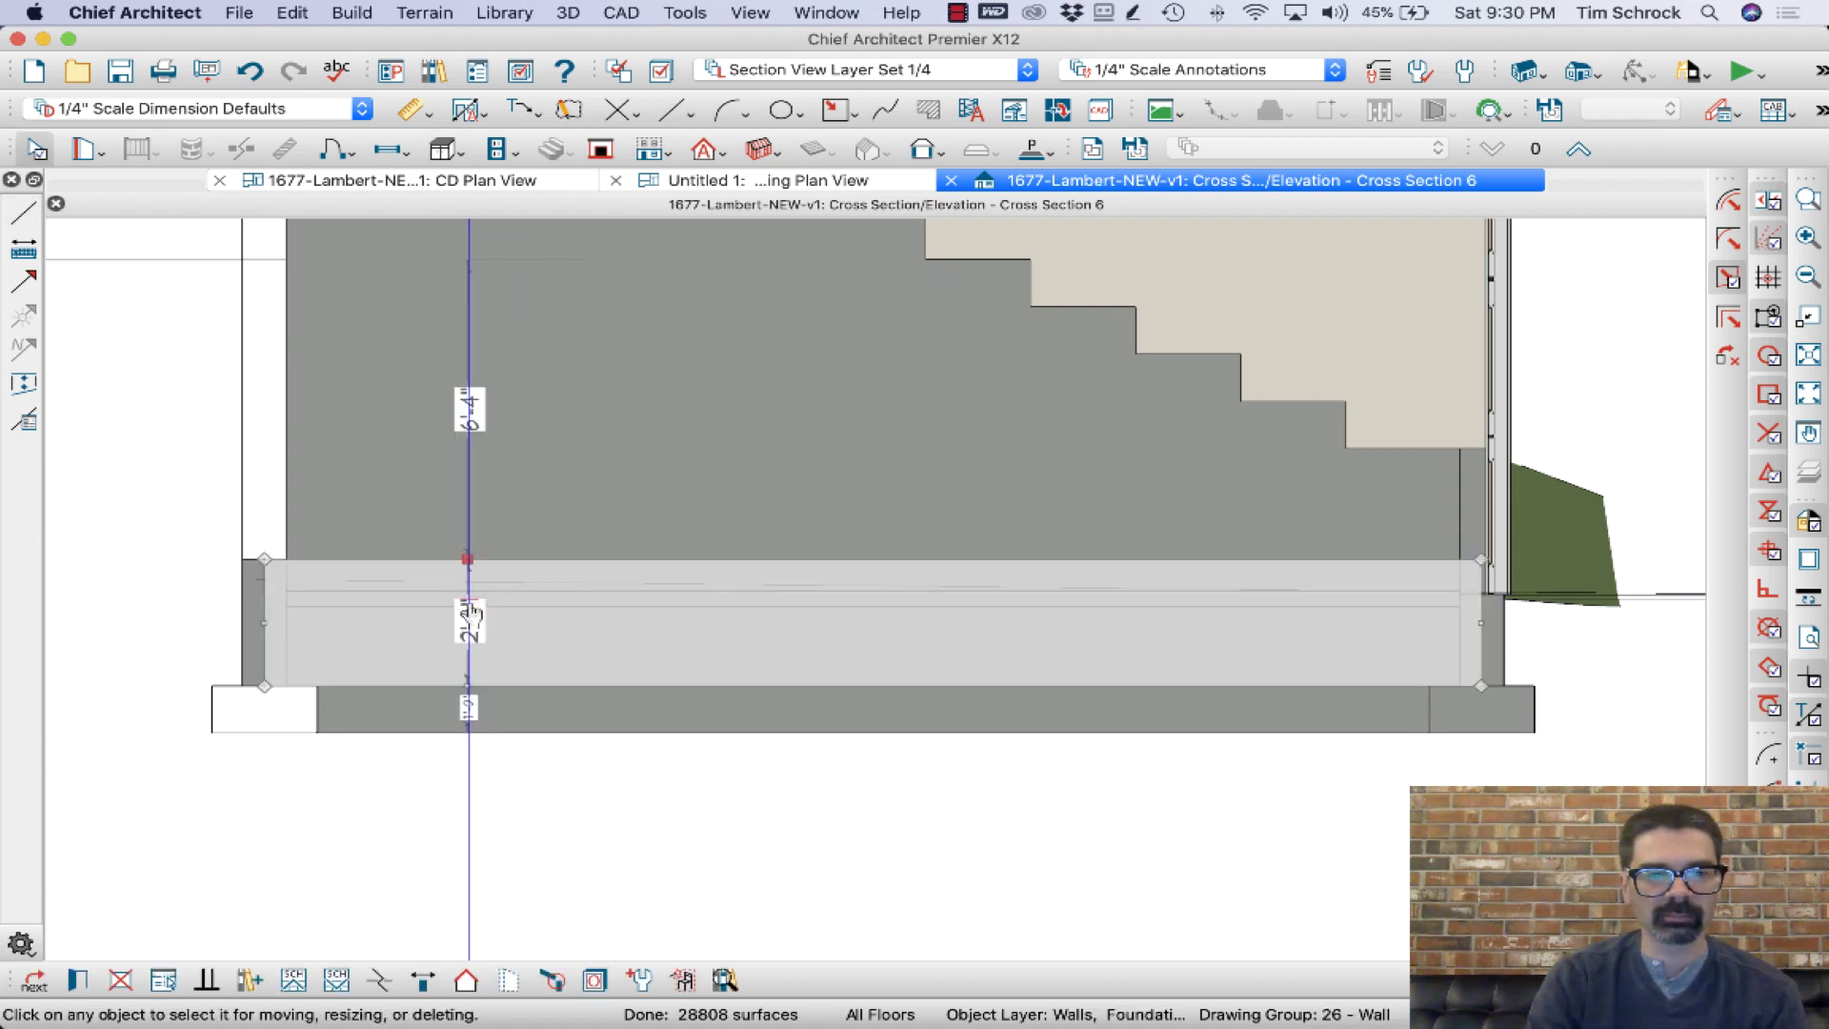
{"action": "left_click", "coordinate": [544, 630]}
{"action": "left_click", "coordinate": [545, 627]}
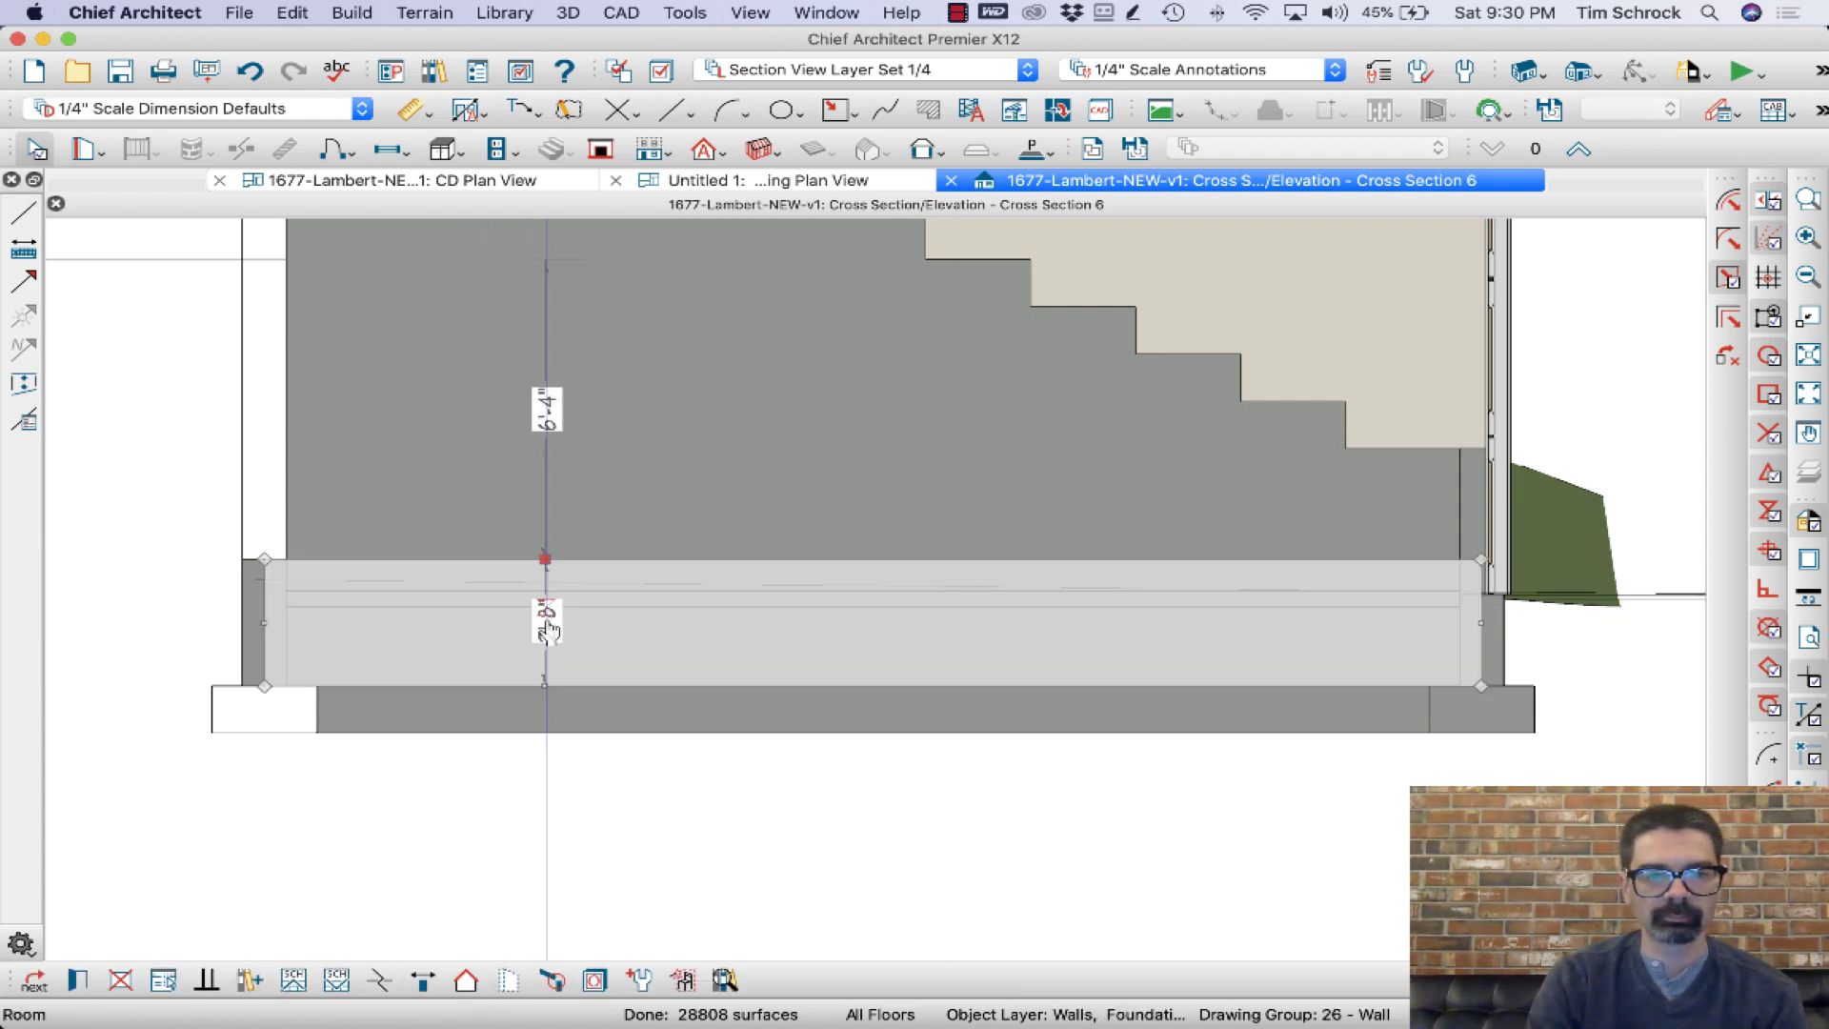
{"action": "left_click", "coordinate": [564, 619]}
{"action": "left_click", "coordinate": [573, 617]}
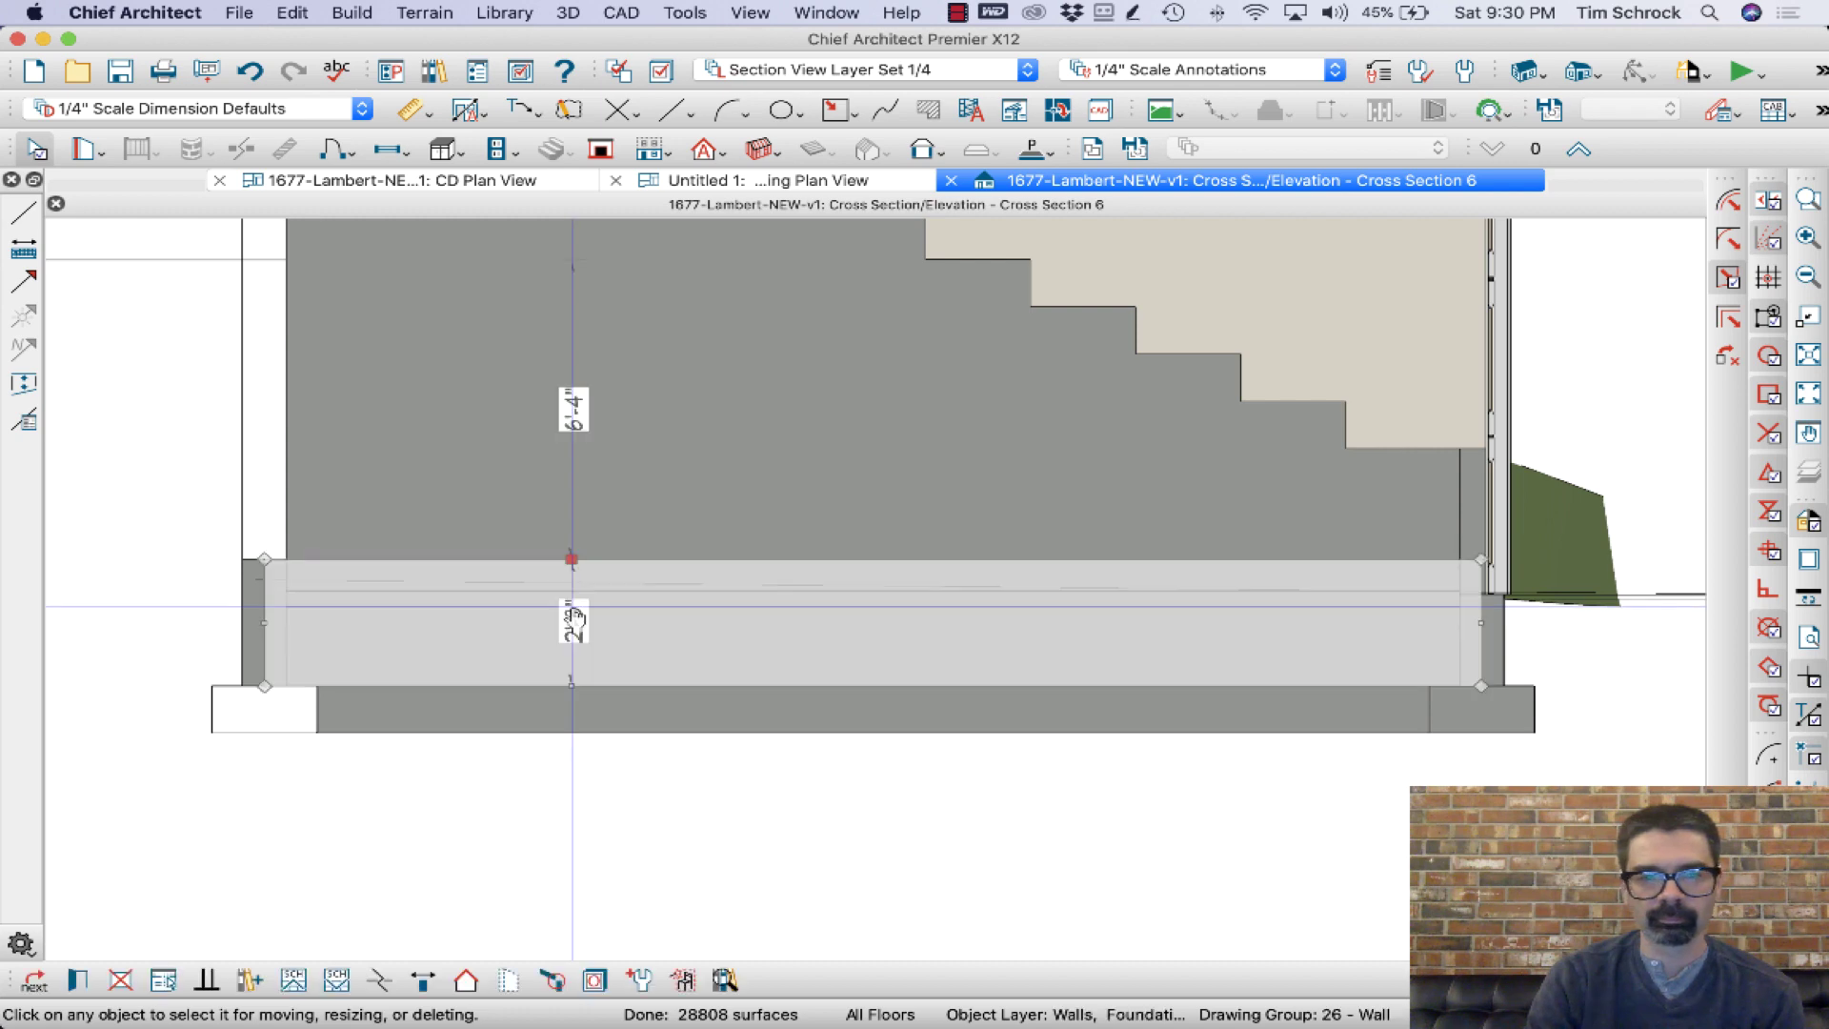
{"action": "key", "text": "Escape"}
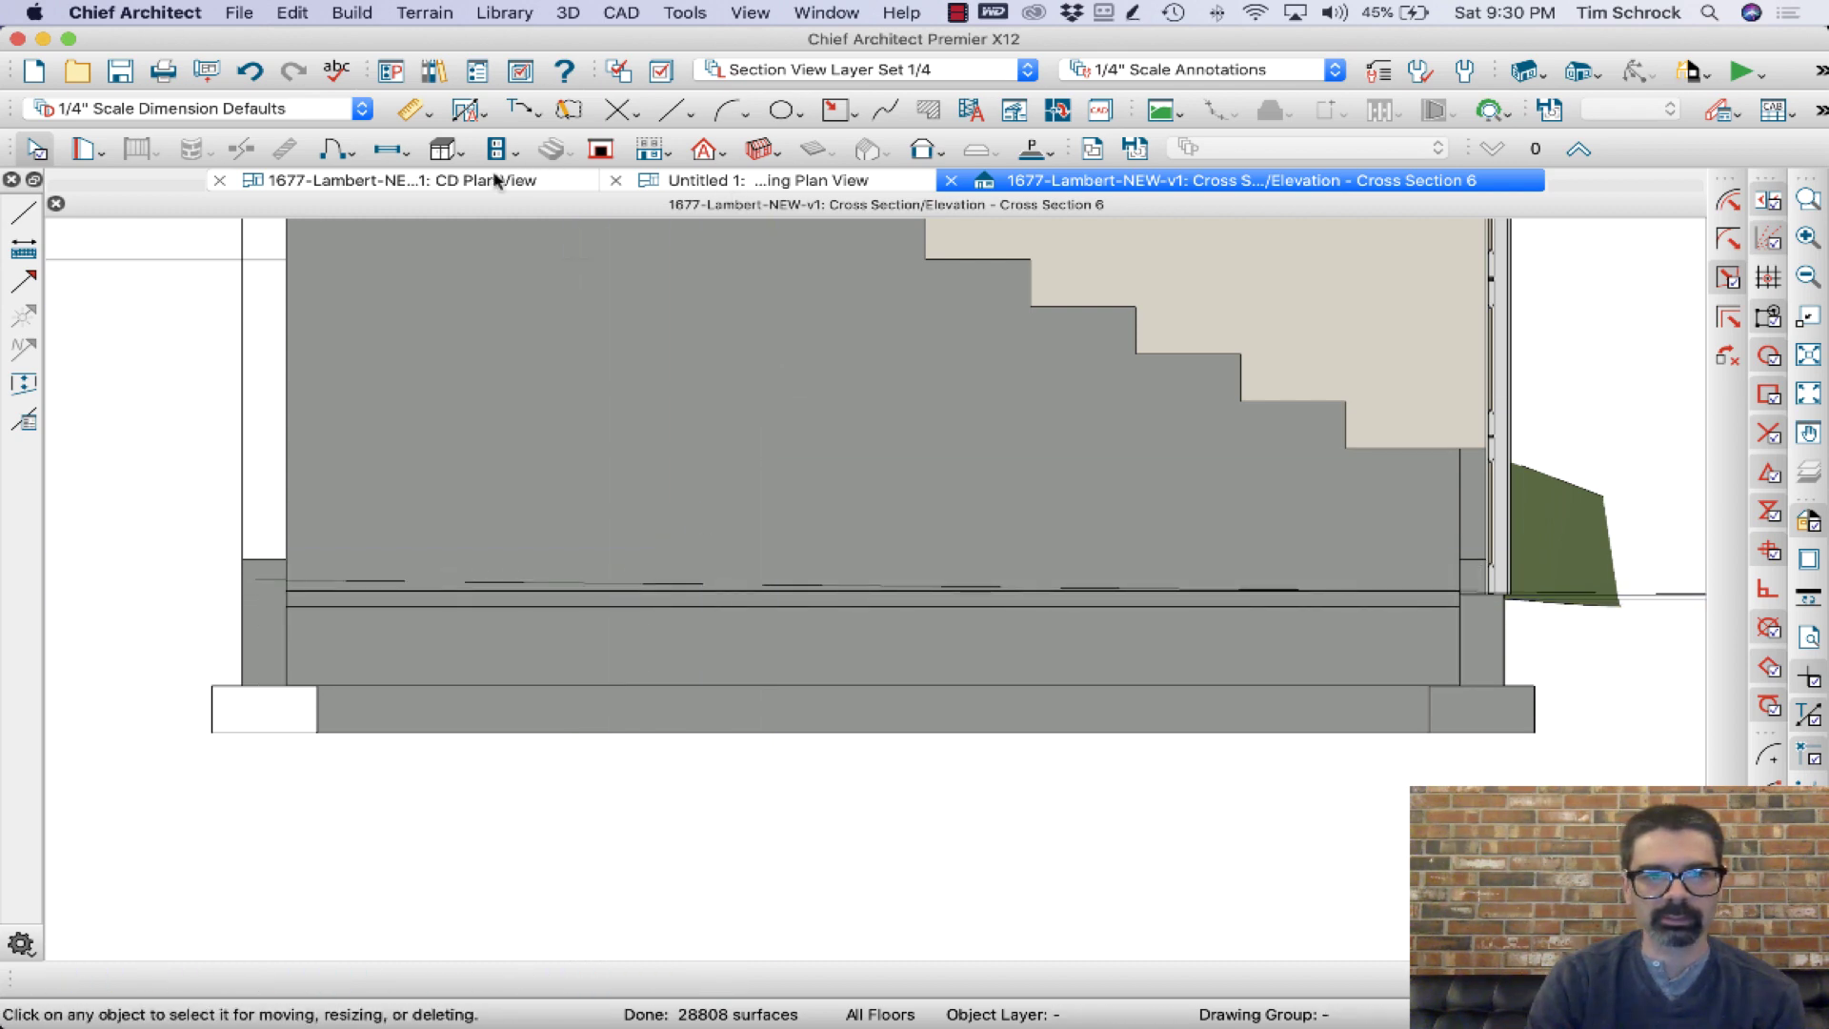
{"action": "key", "text": "ctrl+Tab"}
{"action": "left_click", "coordinate": [745, 444]}
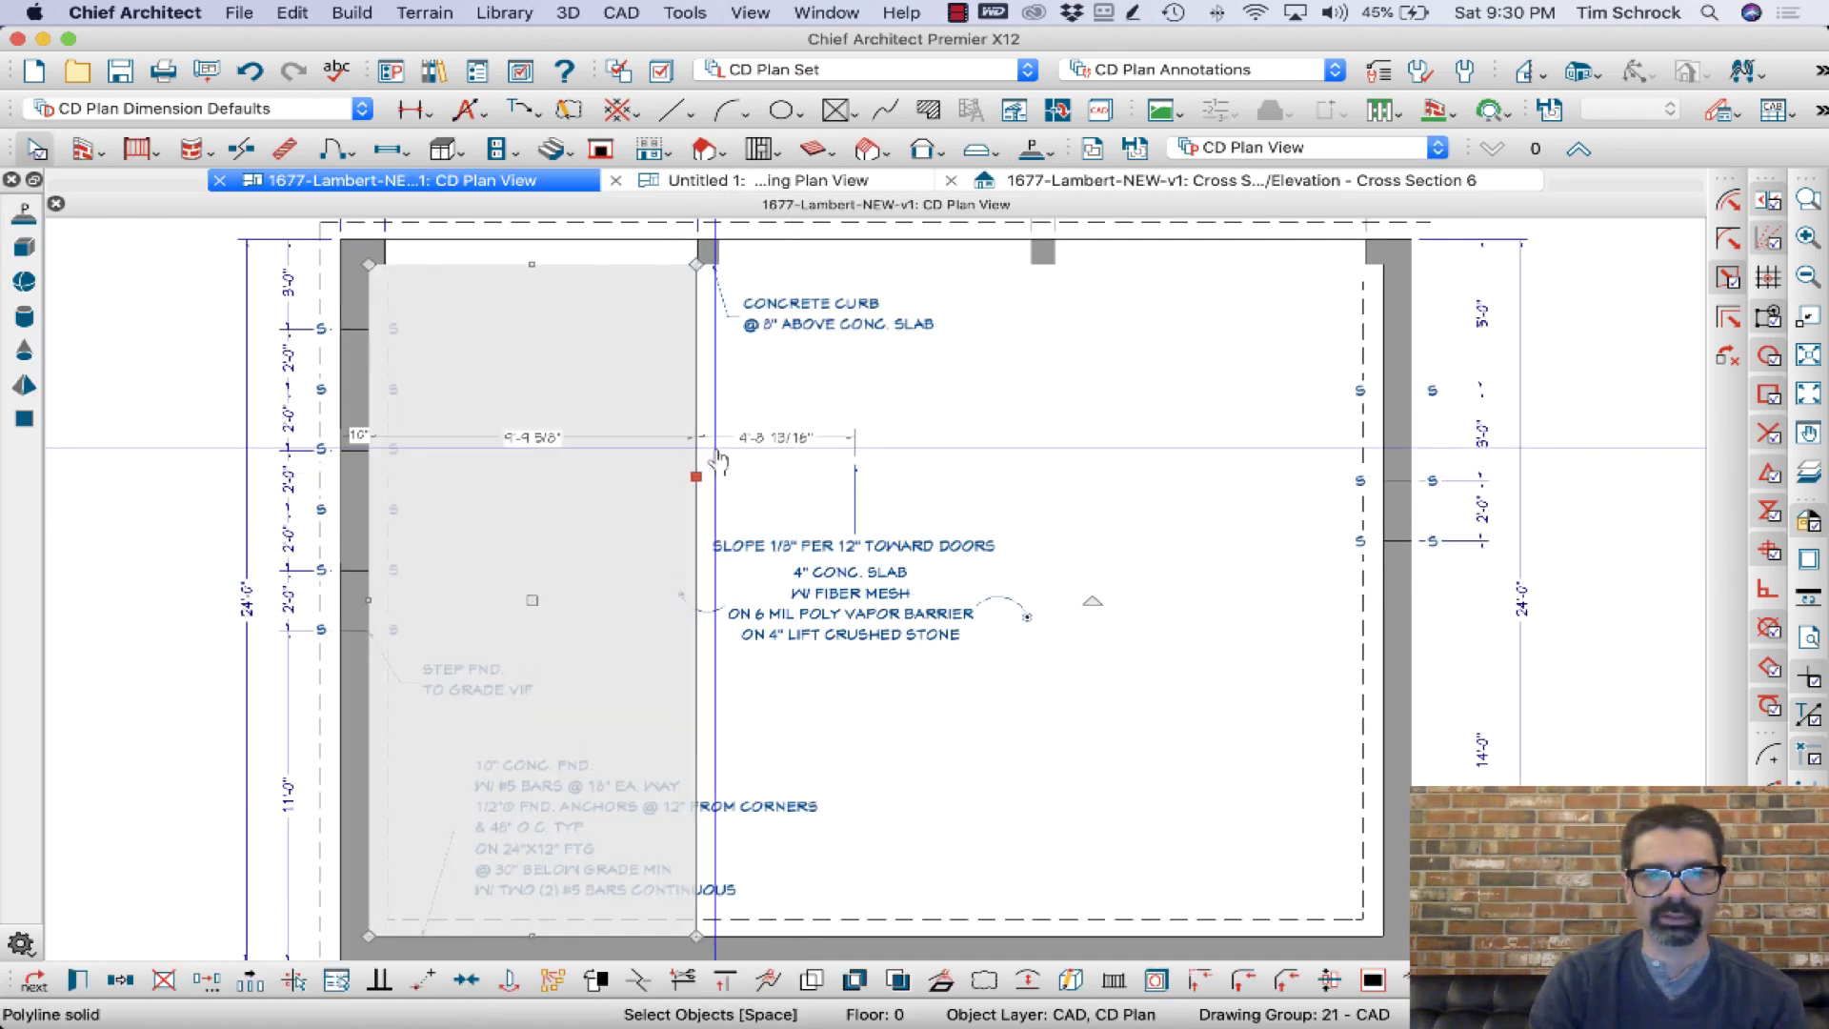
Put the slab polyline solid on the CAD, Default layer and verify the setting
{"action": "double_click", "coordinate": [760, 345]}
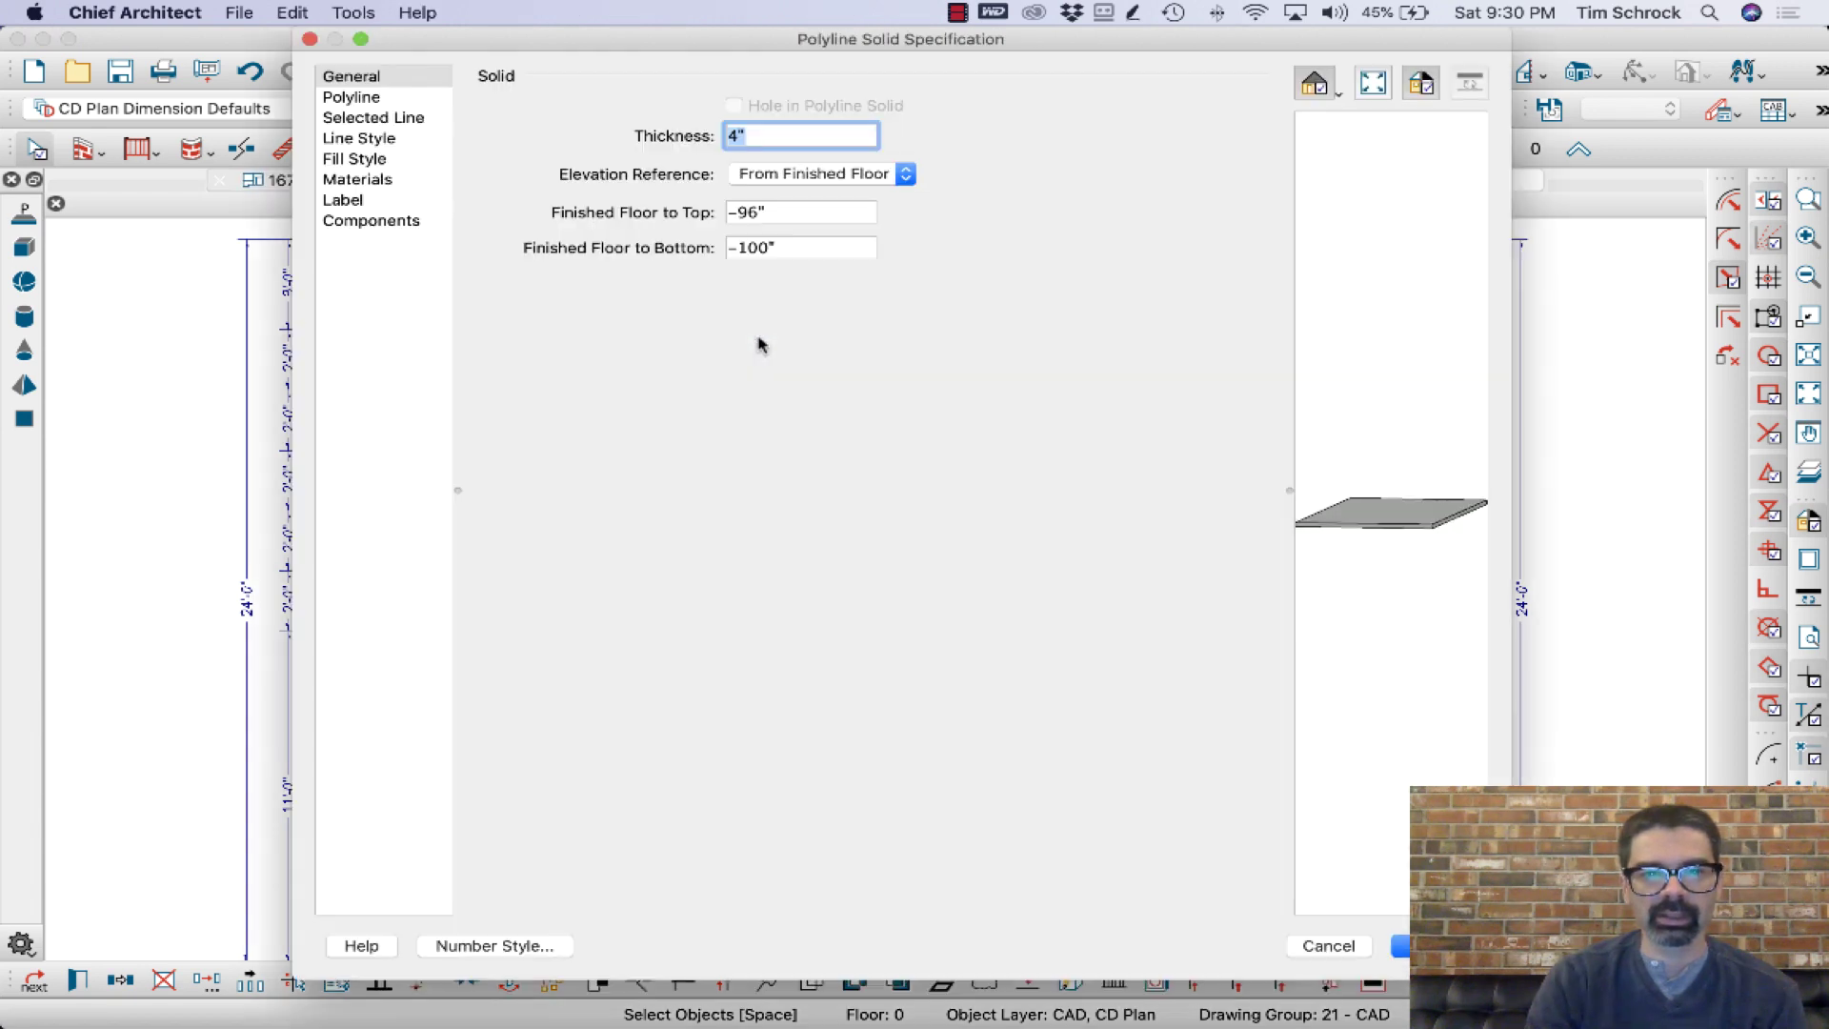
{"action": "left_click", "coordinate": [391, 141]}
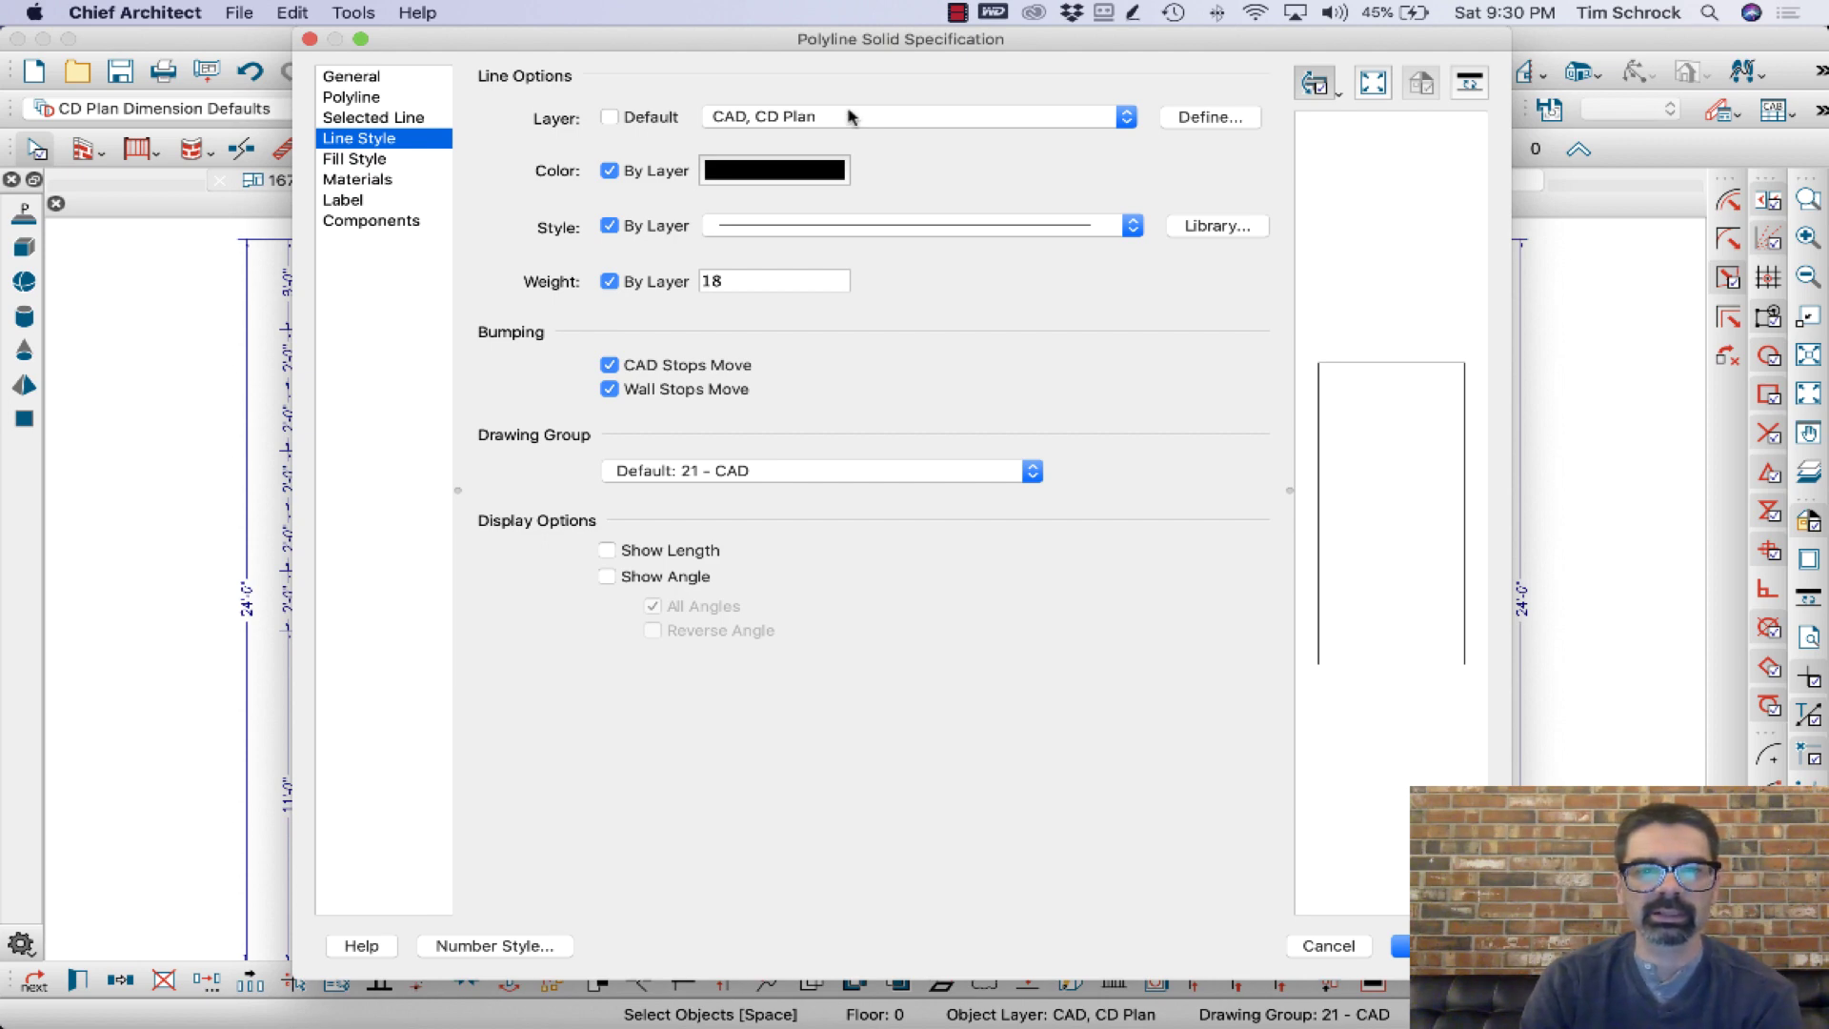
{"action": "left_click", "coordinate": [850, 116]}
{"action": "left_click", "coordinate": [853, 350]}
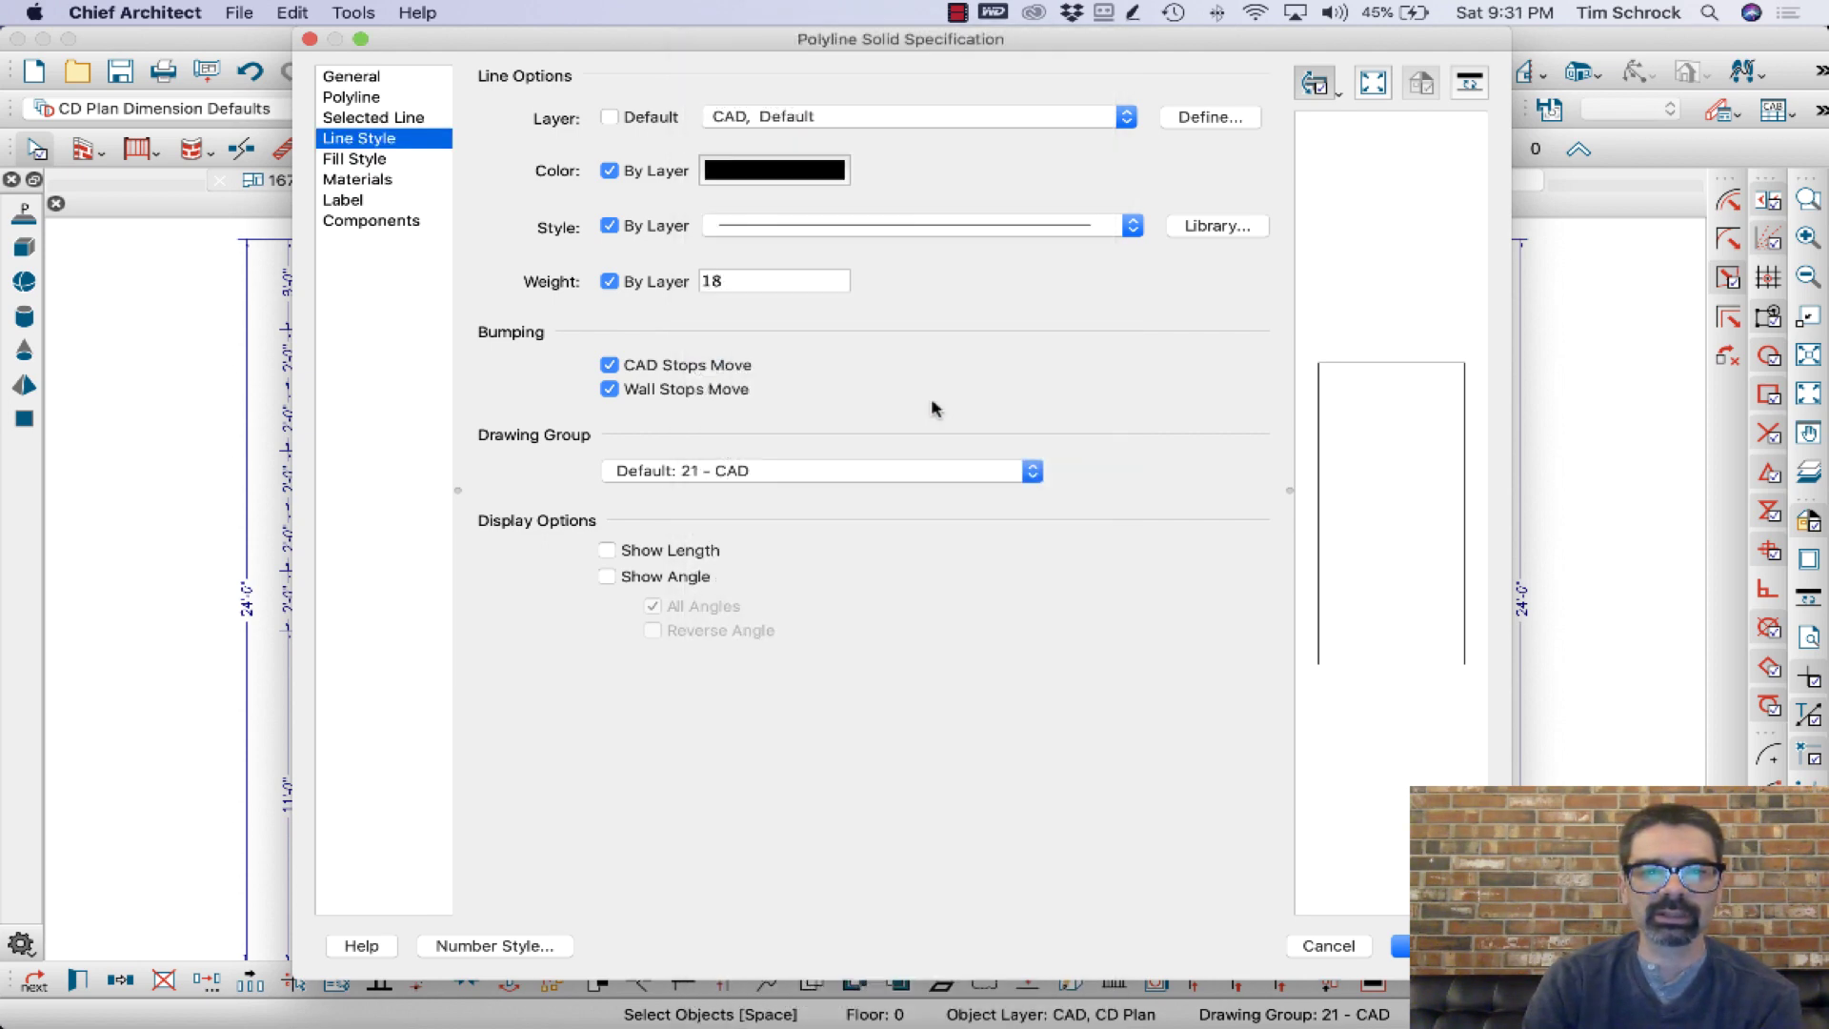
{"action": "key", "text": "Return"}
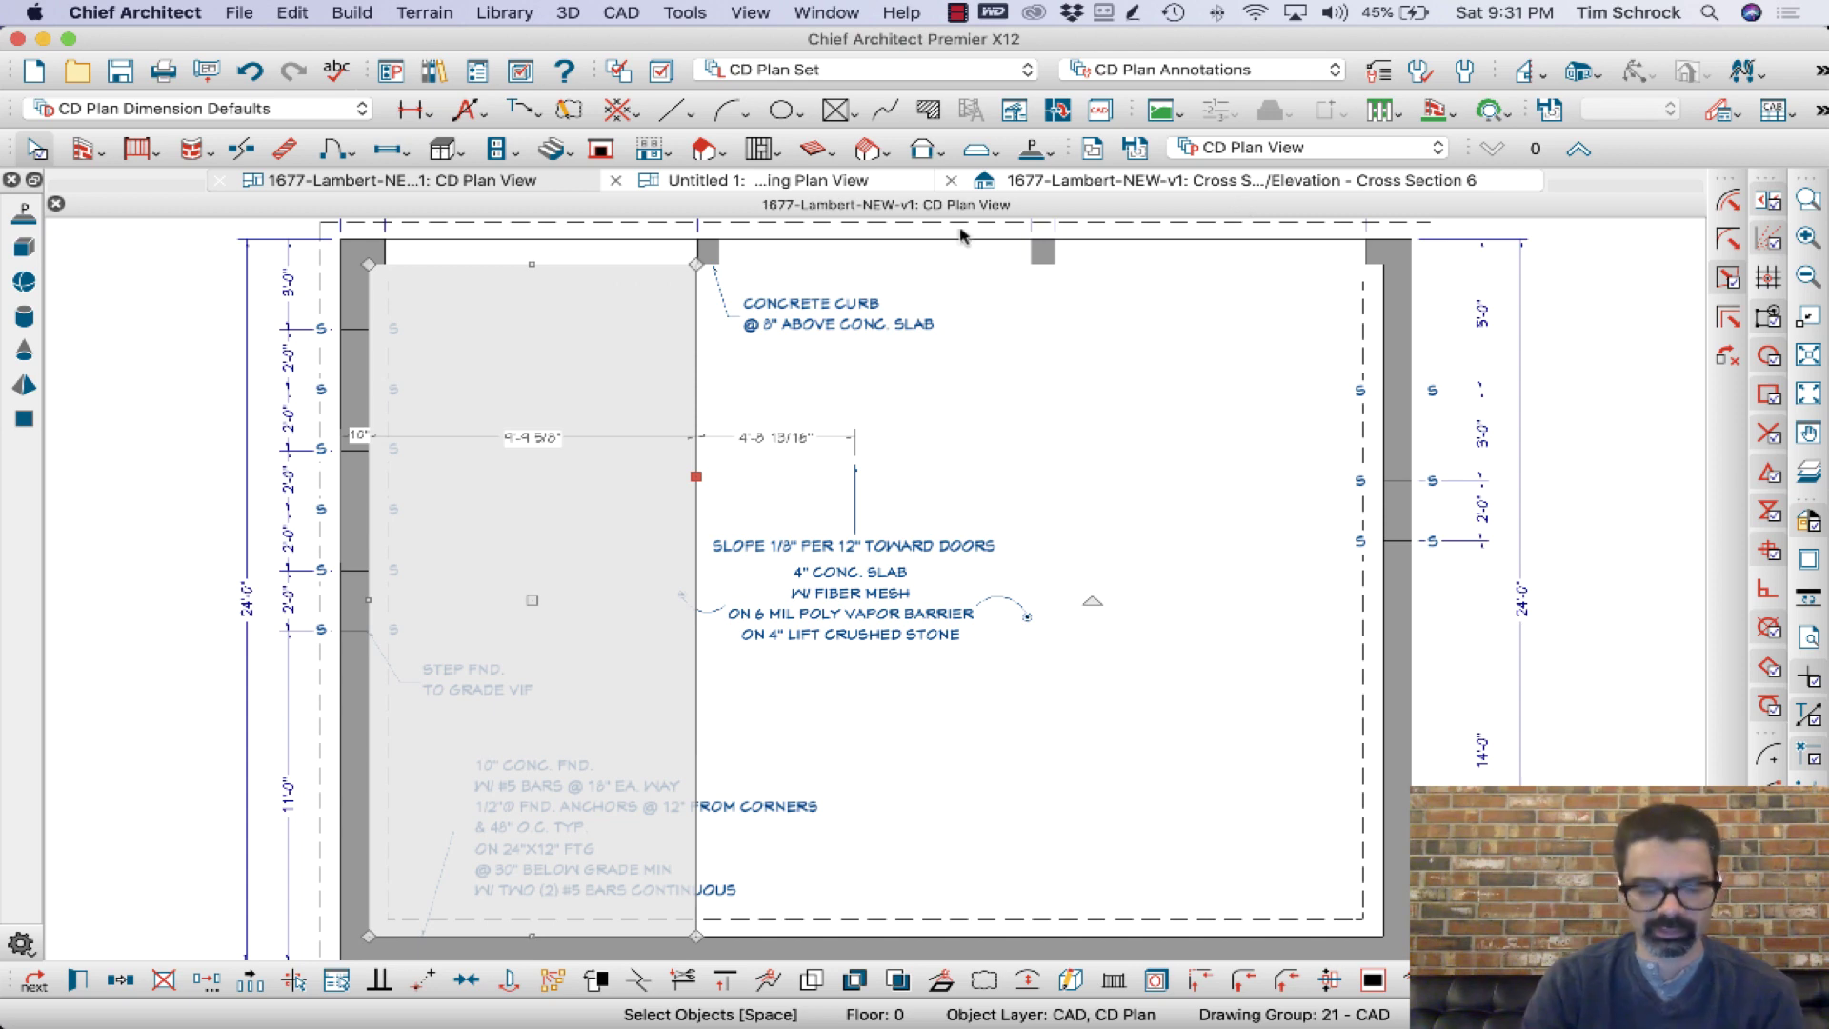
{"action": "key", "text": "super+e"}
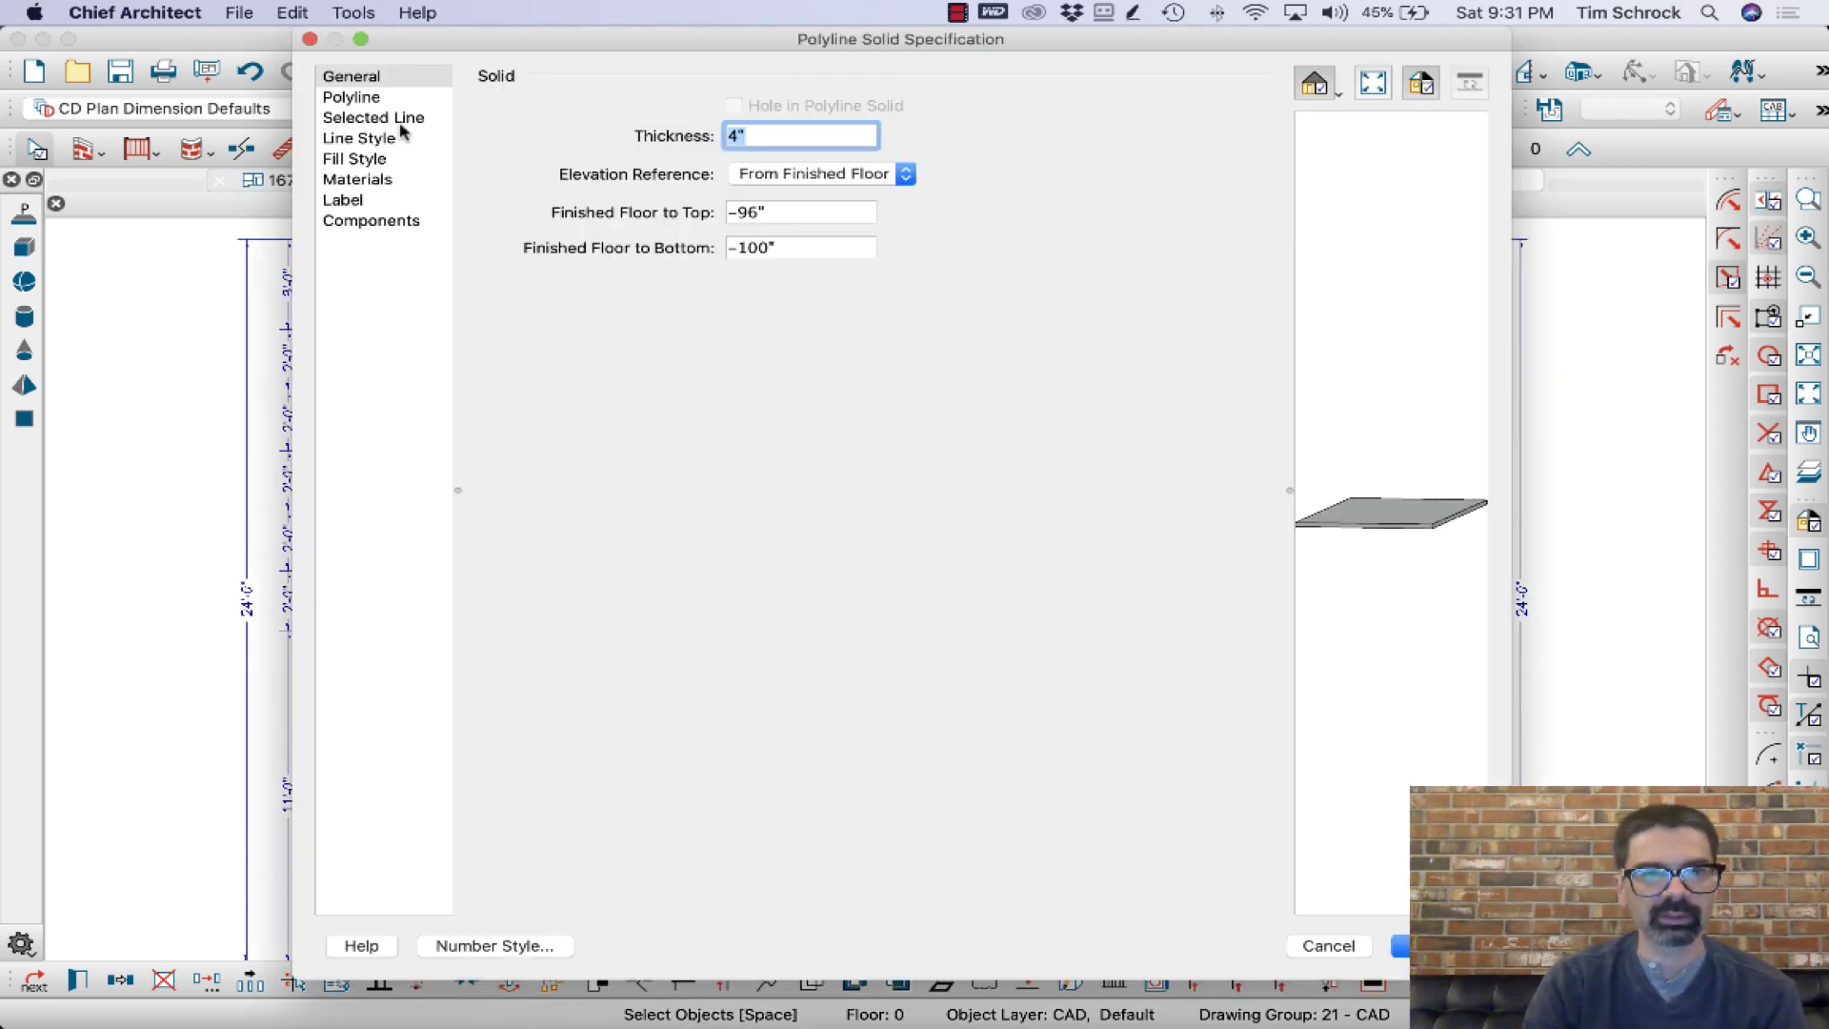
{"action": "left_click", "coordinate": [405, 143]}
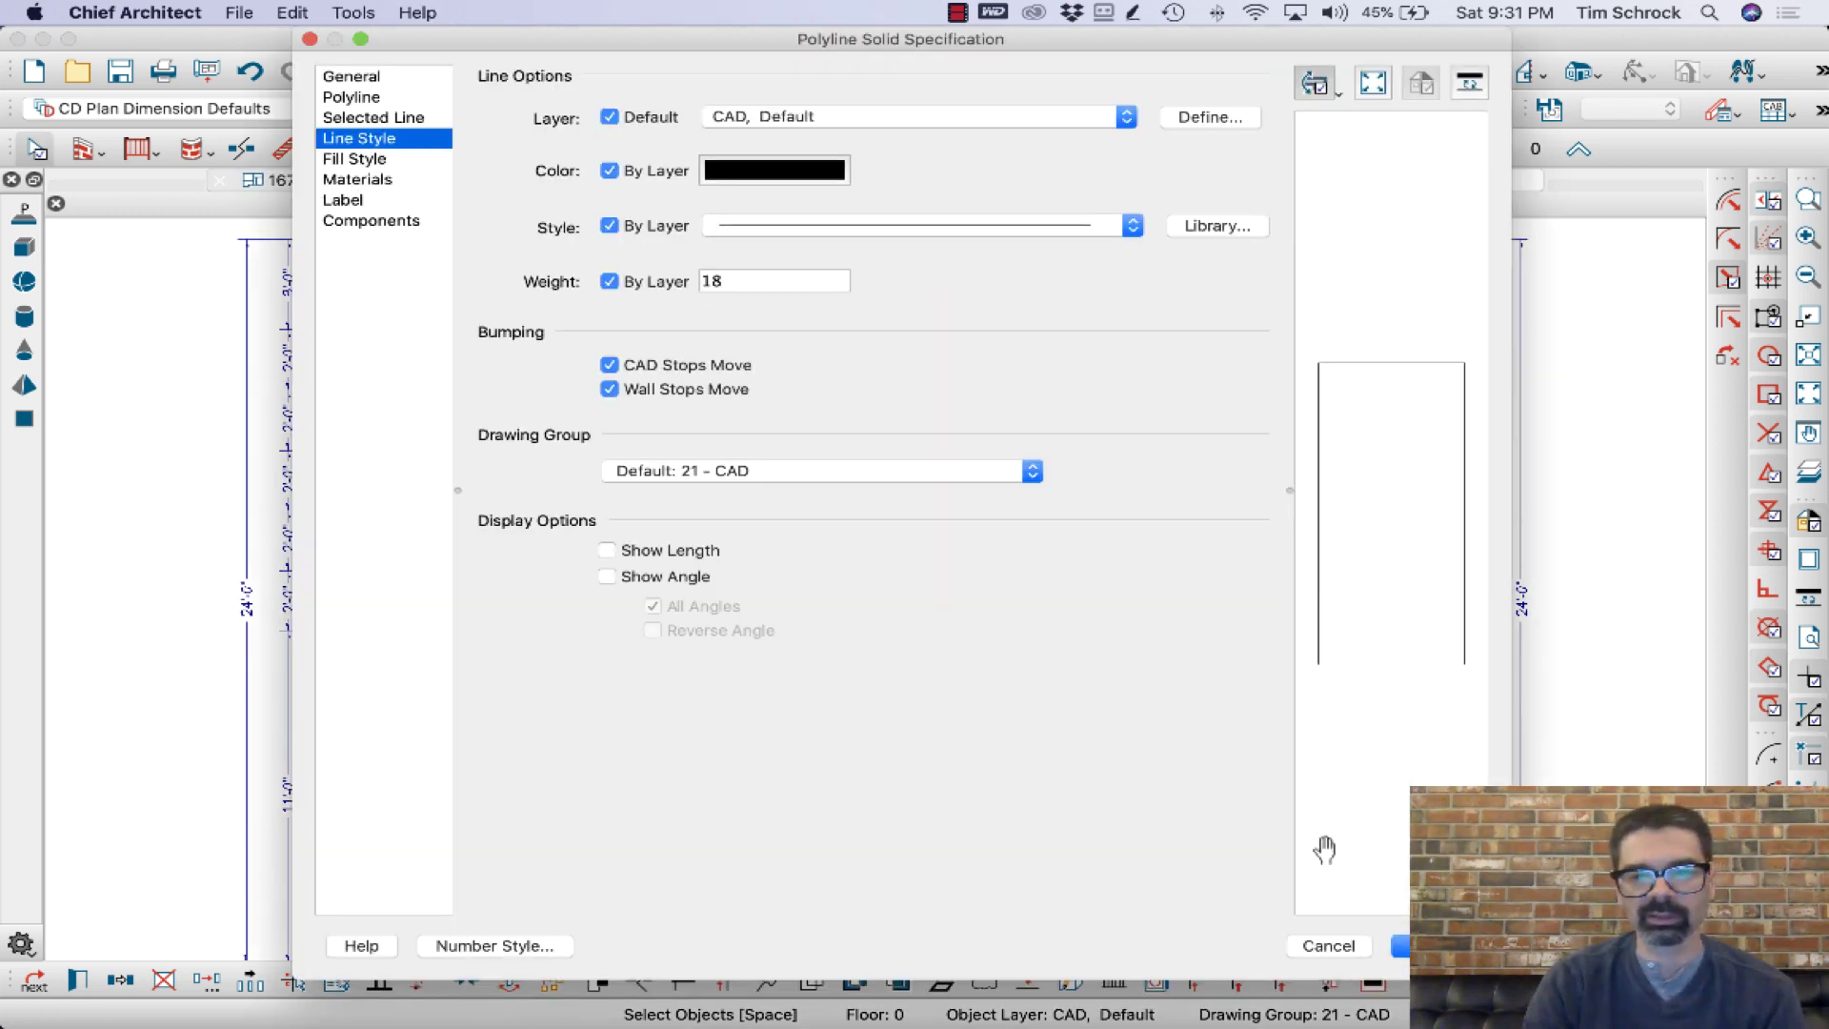
{"action": "key", "text": "Return"}
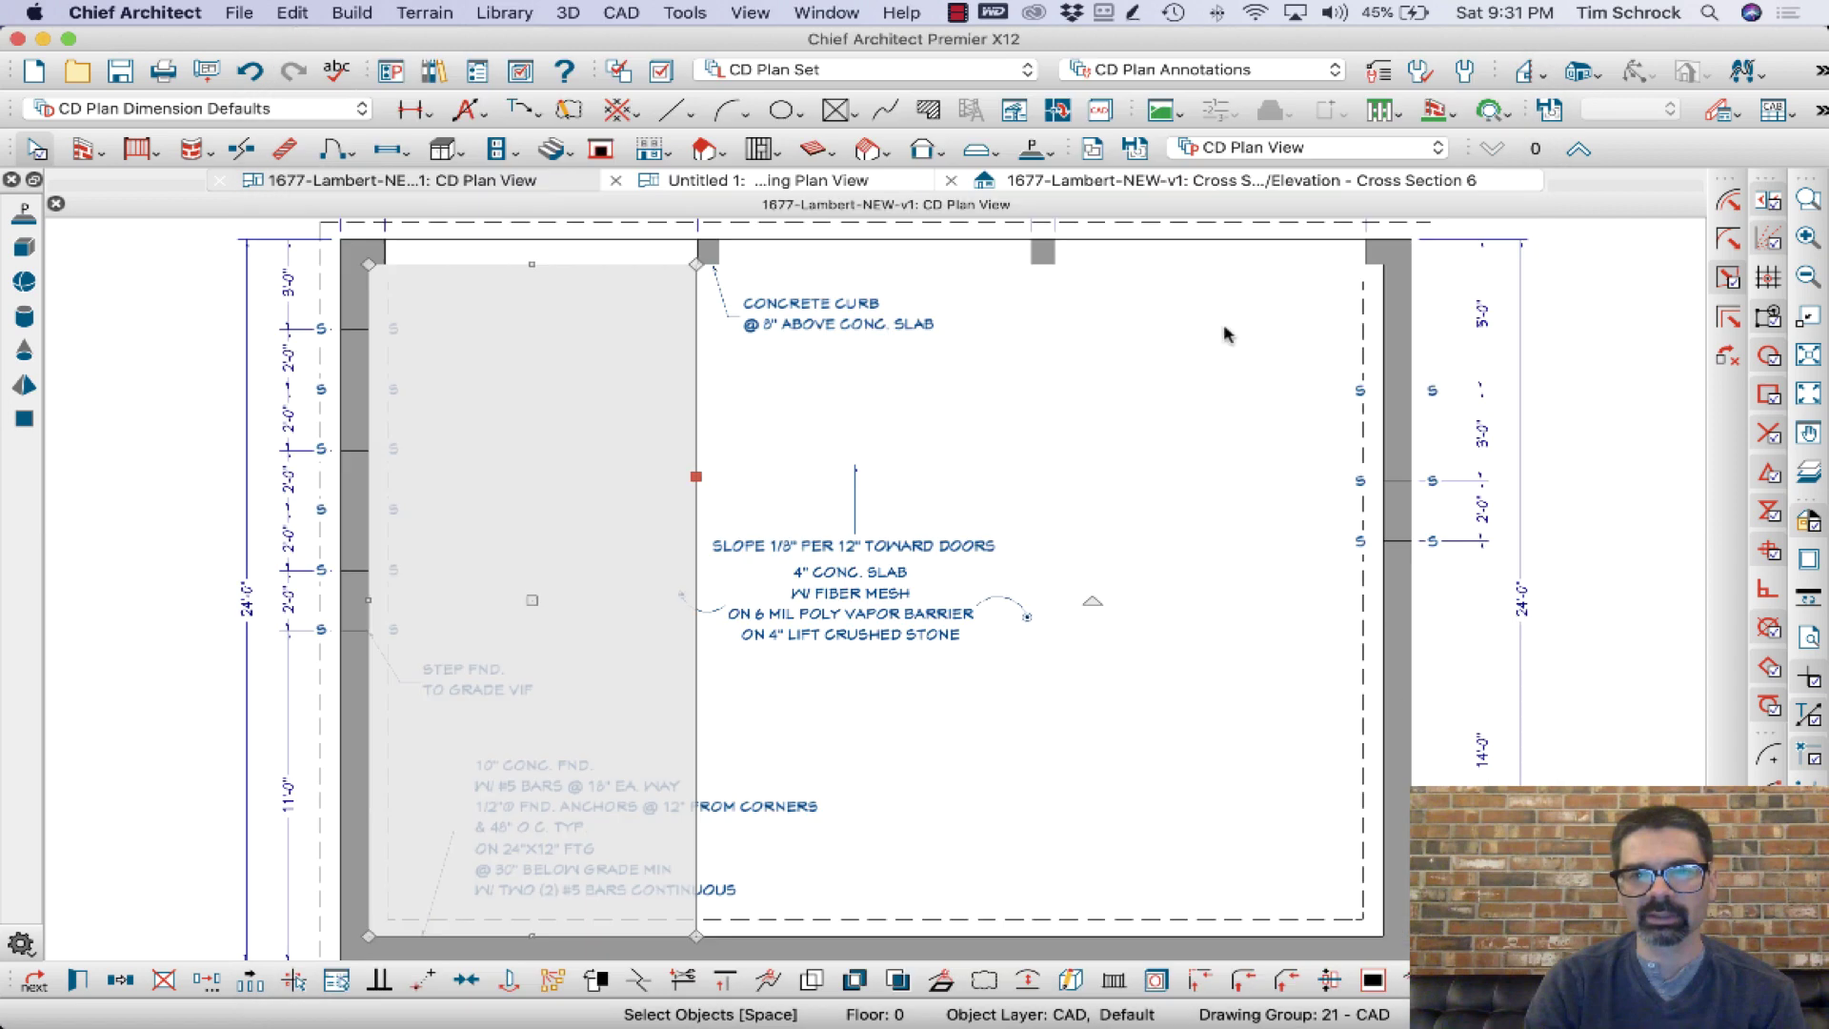
Inspect the overlapping slab objects in Cross Section 6, then return to the CD Plan View
{"action": "left_click", "coordinate": [1174, 184]}
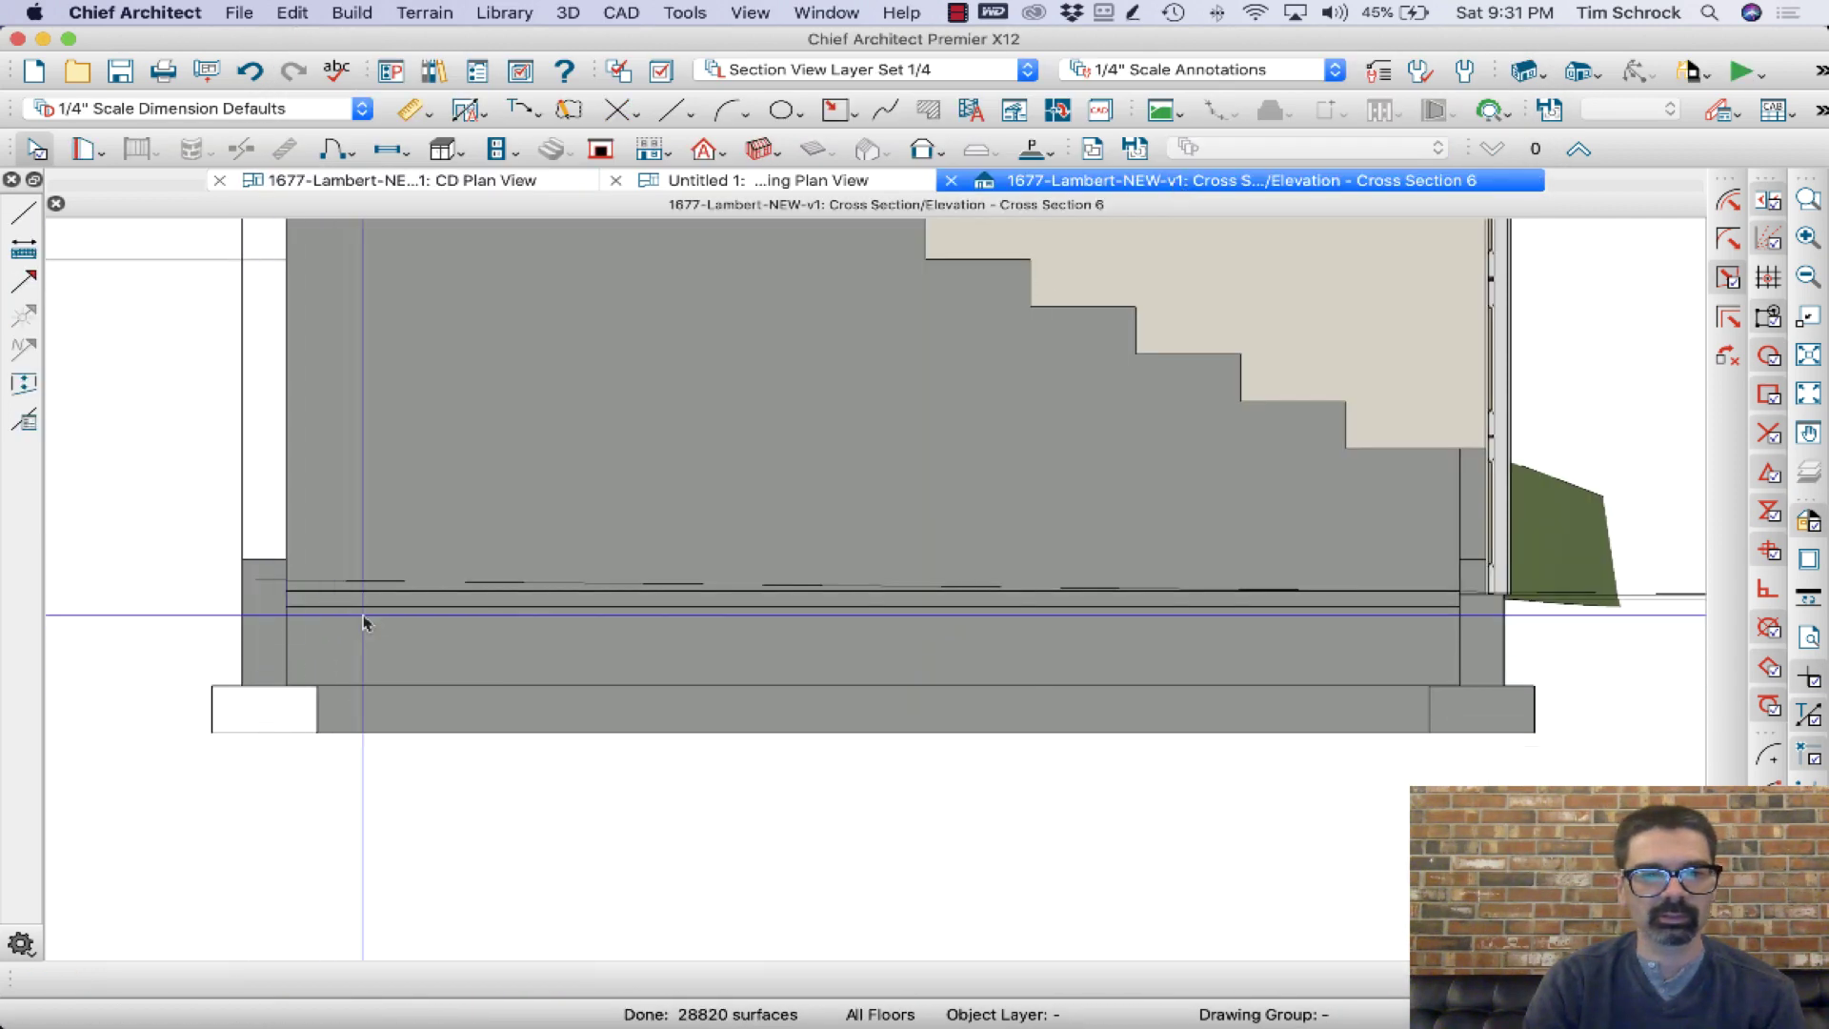
{"action": "left_click", "coordinate": [392, 606]}
{"action": "left_click", "coordinate": [400, 602]}
{"action": "left_click", "coordinate": [412, 607]}
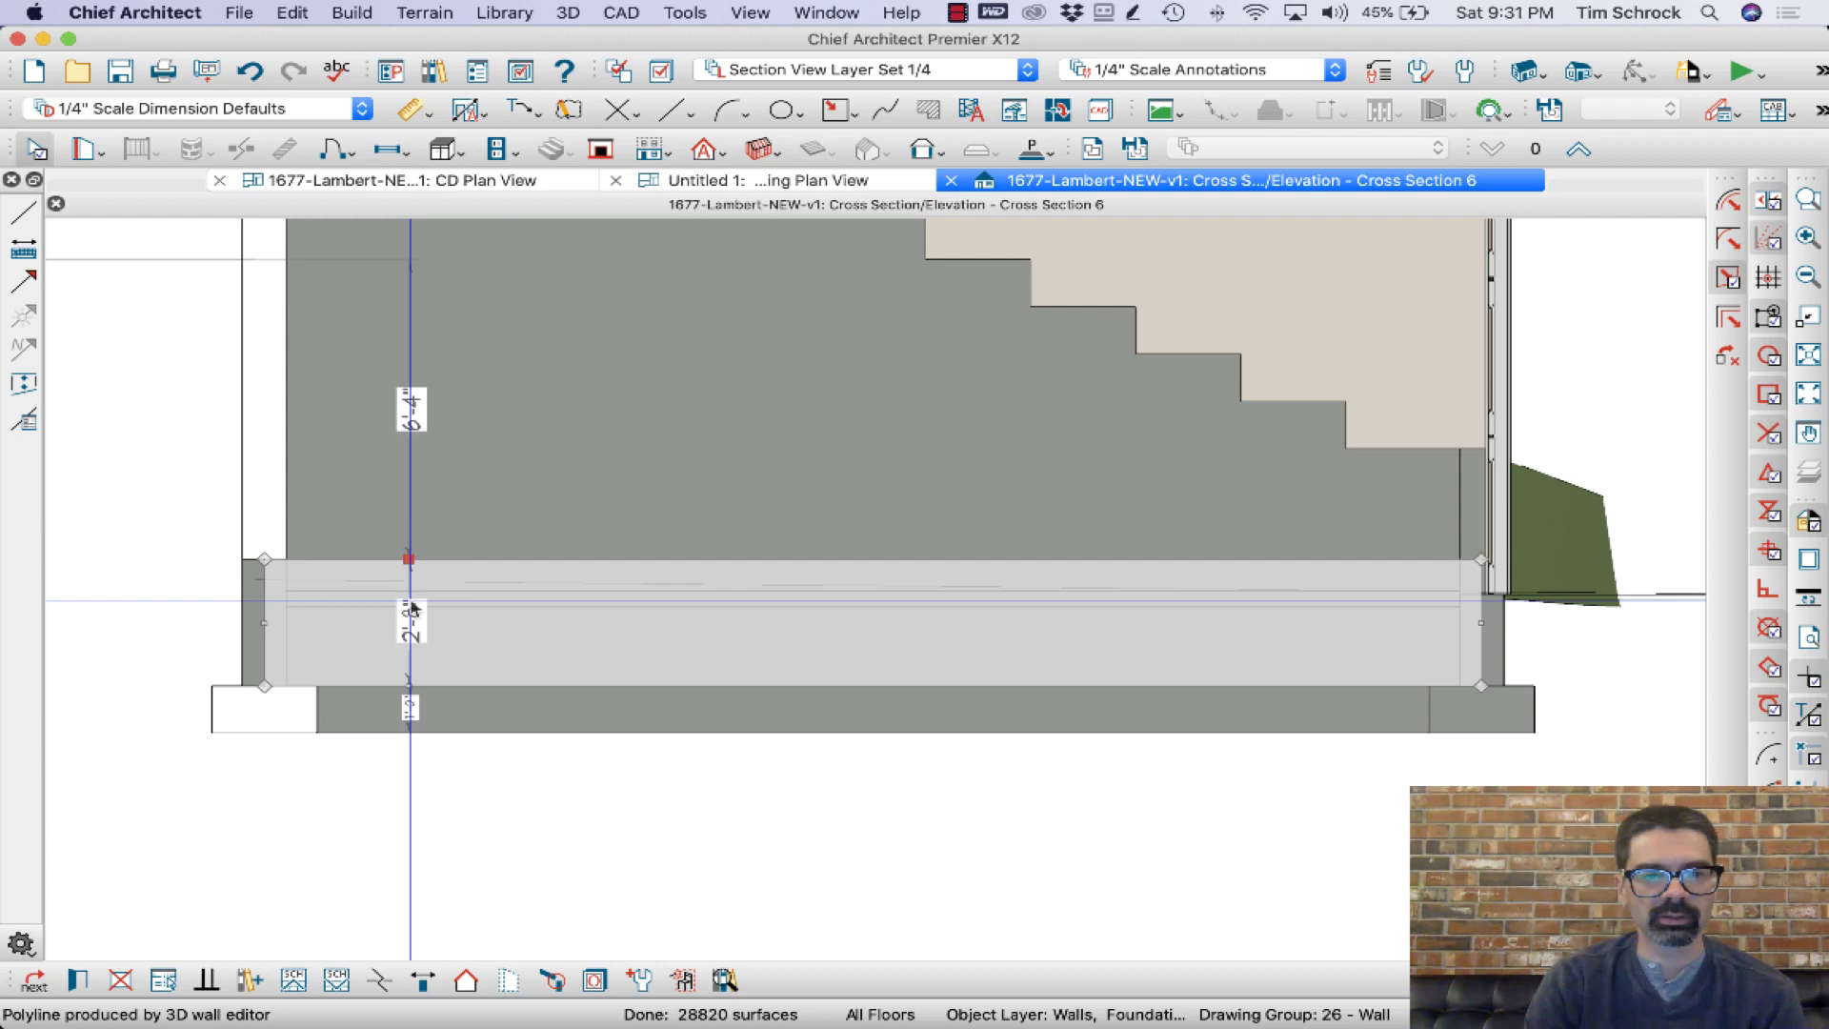
{"action": "left_click", "coordinate": [413, 606]}
{"action": "left_click", "coordinate": [412, 607]}
{"action": "key", "text": "Escape"}
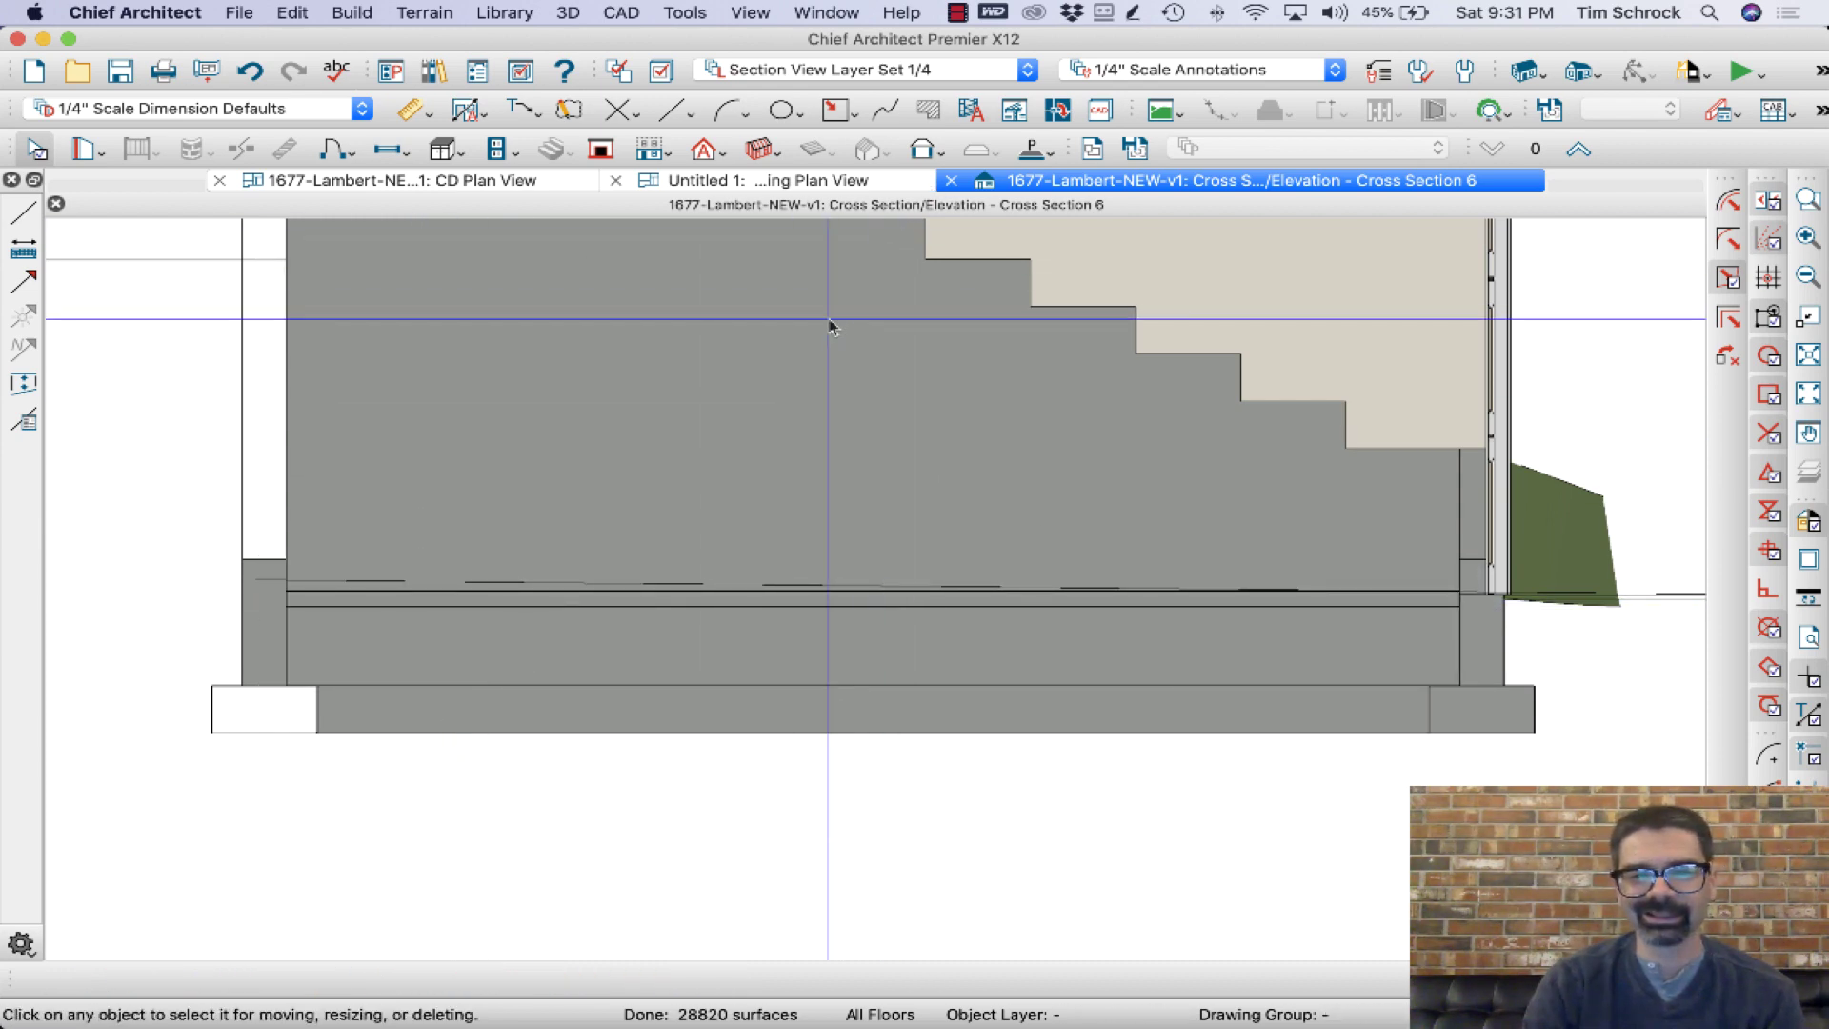
{"action": "left_click", "coordinate": [538, 183]}
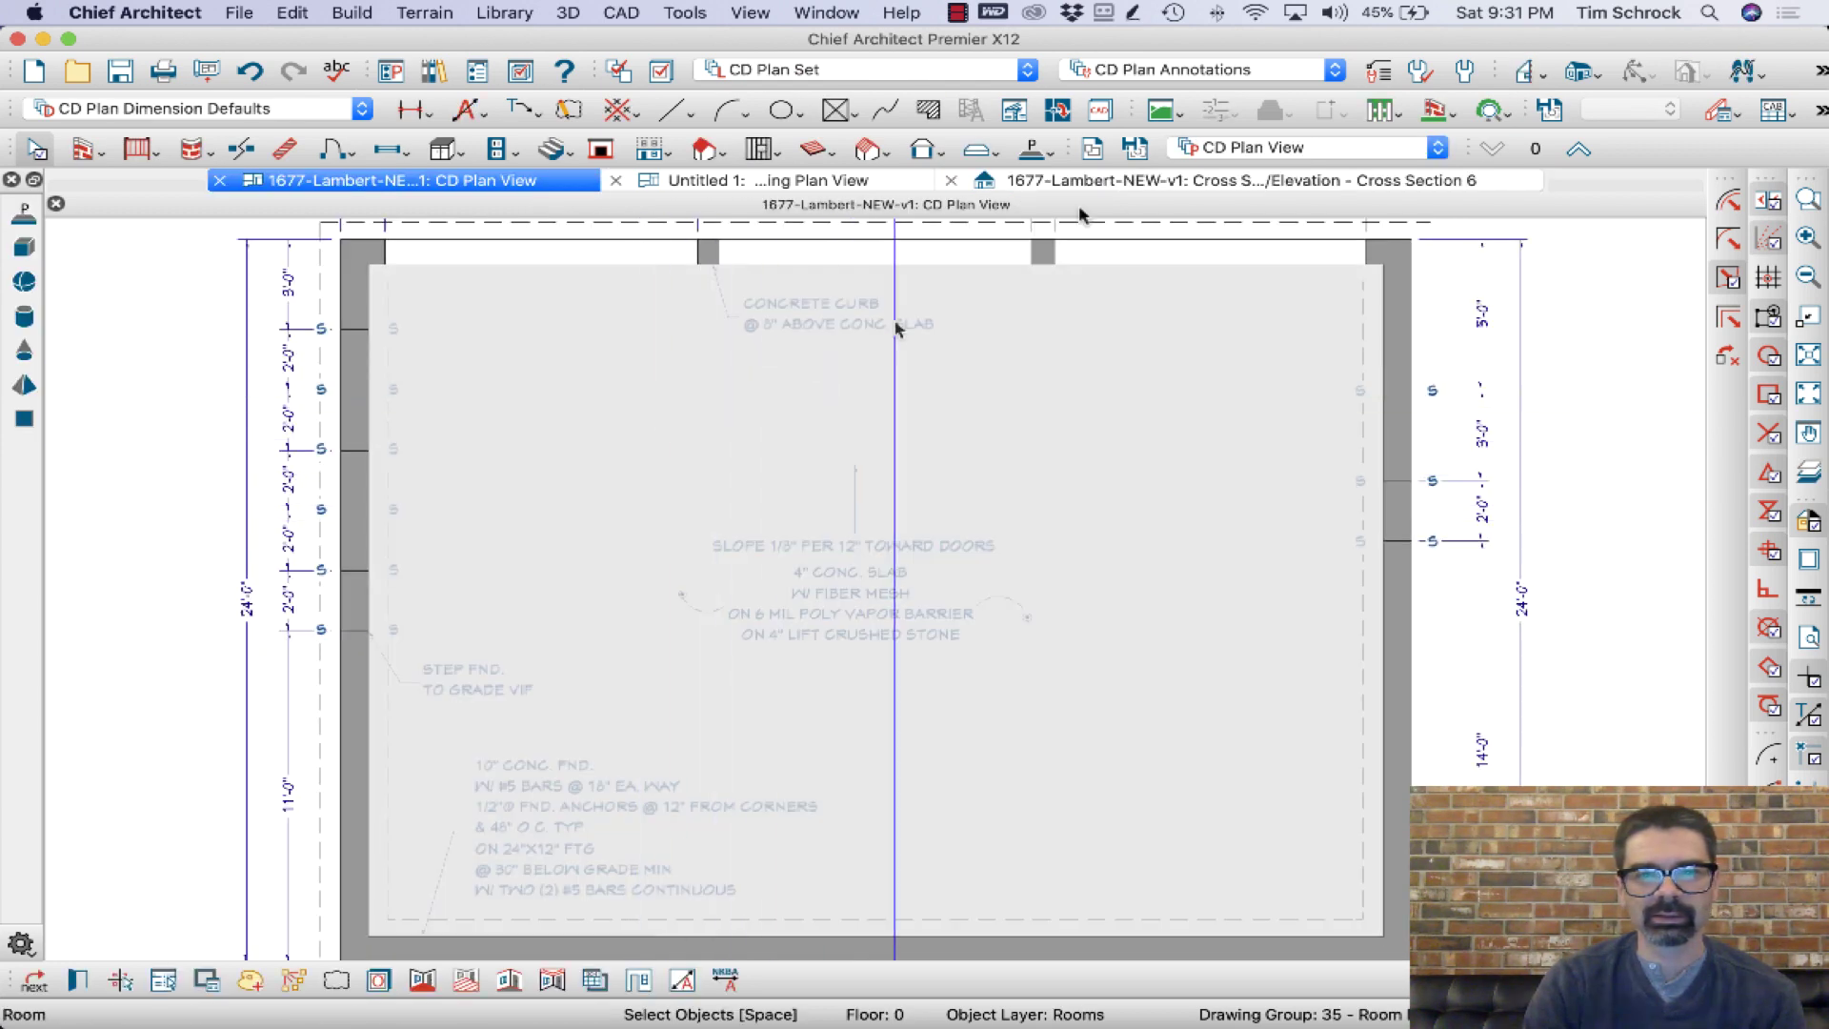
Switch to the Working Plan View and select the grey slab polyline solid
{"action": "left_click", "coordinate": [1267, 147]}
{"action": "left_click", "coordinate": [1267, 118]}
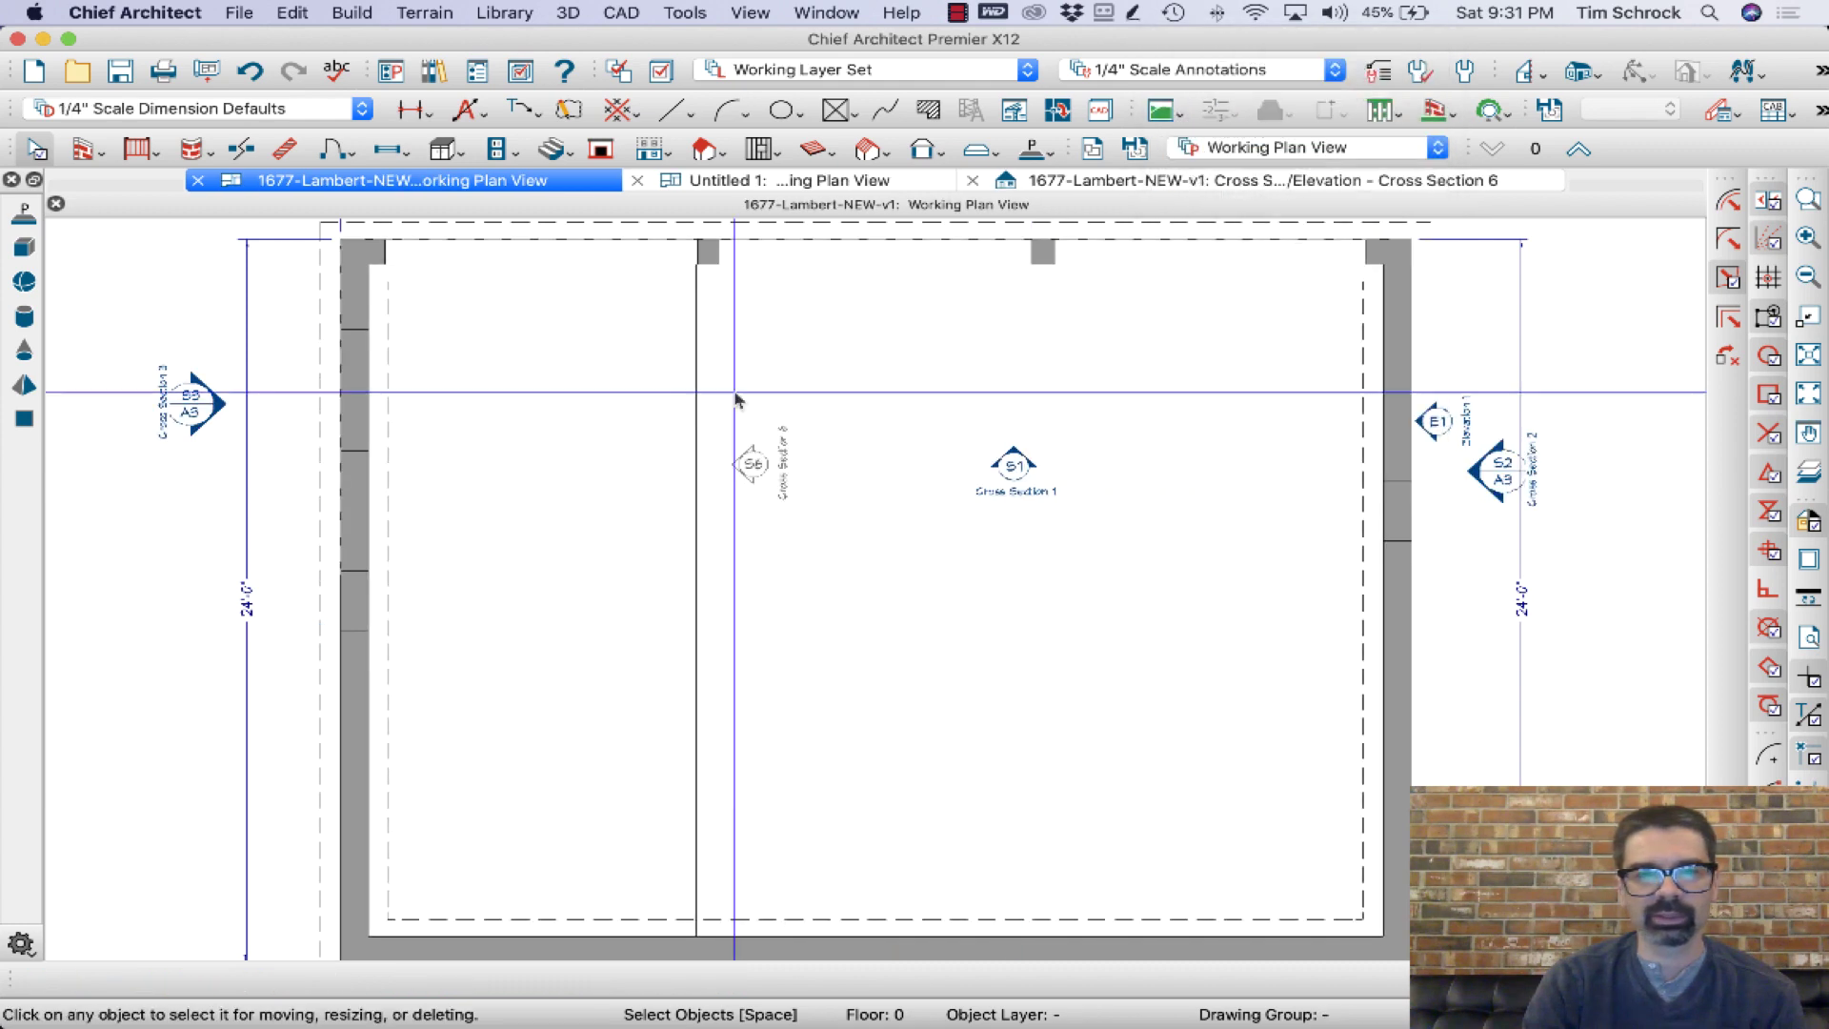
{"action": "left_click", "coordinate": [700, 404]}
{"action": "left_click", "coordinate": [715, 473]}
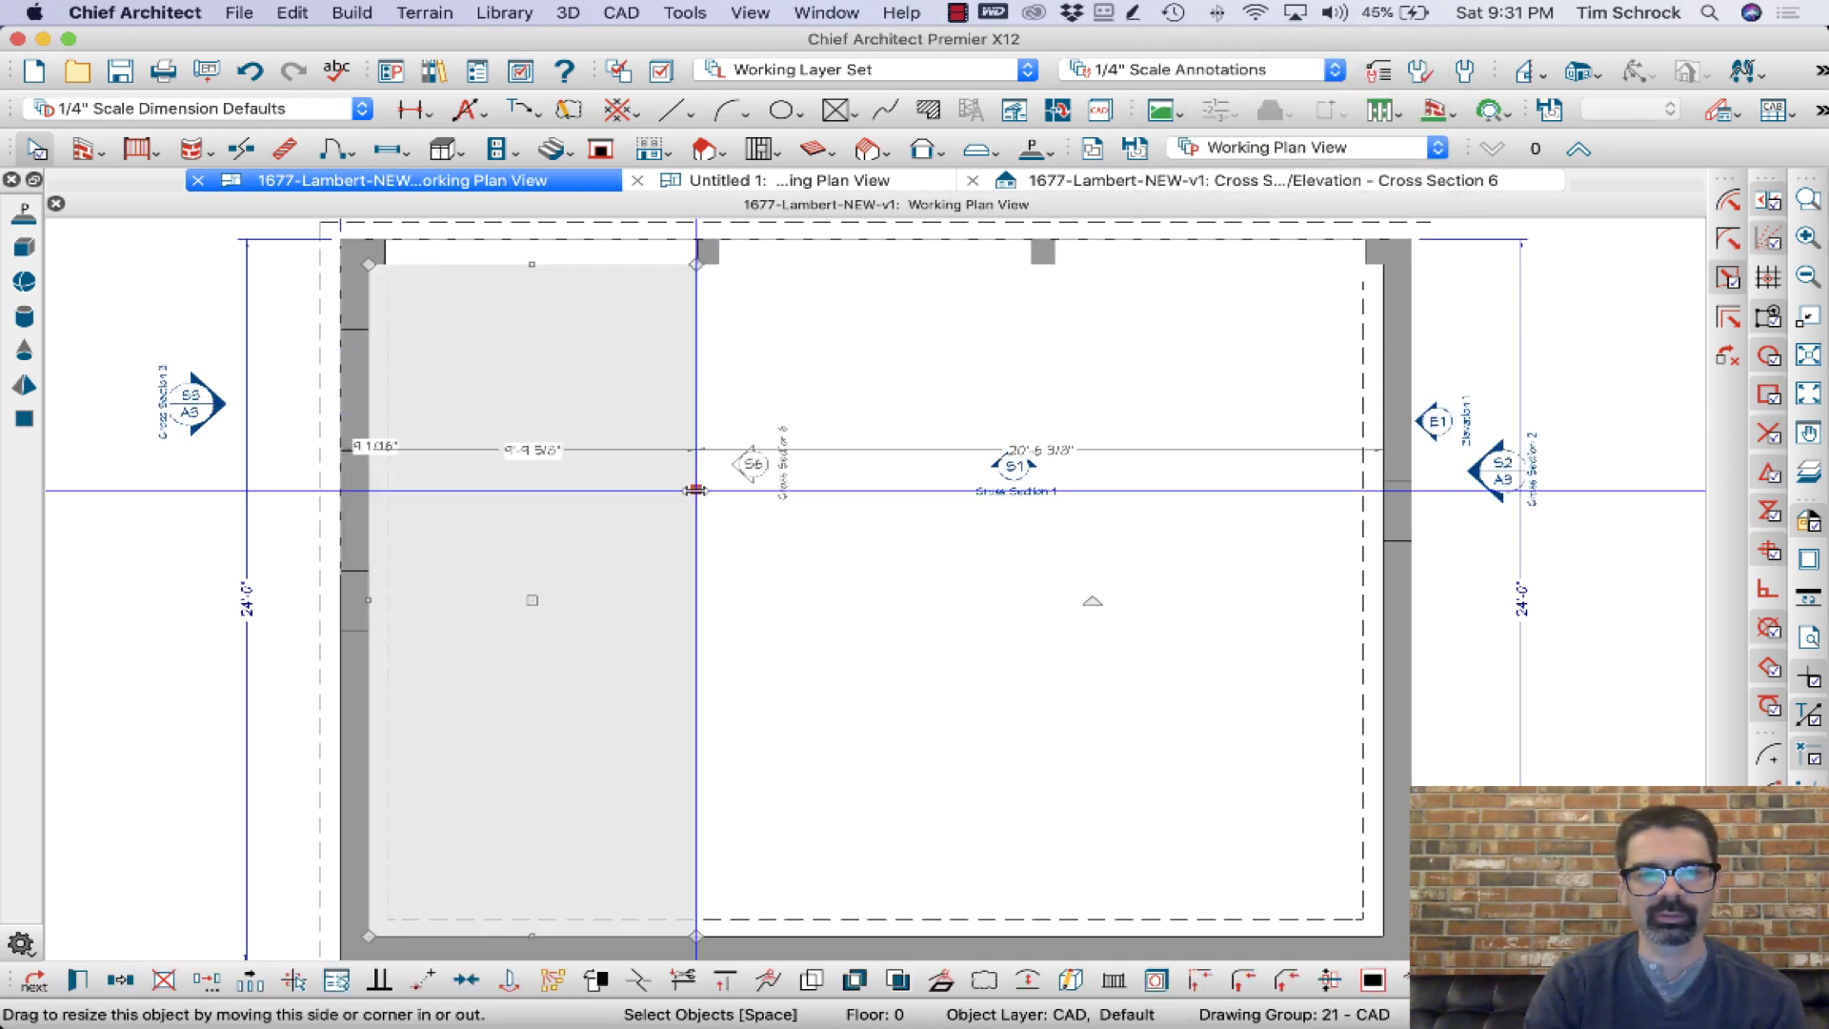
Set the slab solid's Elevation Reference to Absolute with its top at -96"
{"action": "double_click", "coordinate": [728, 476]}
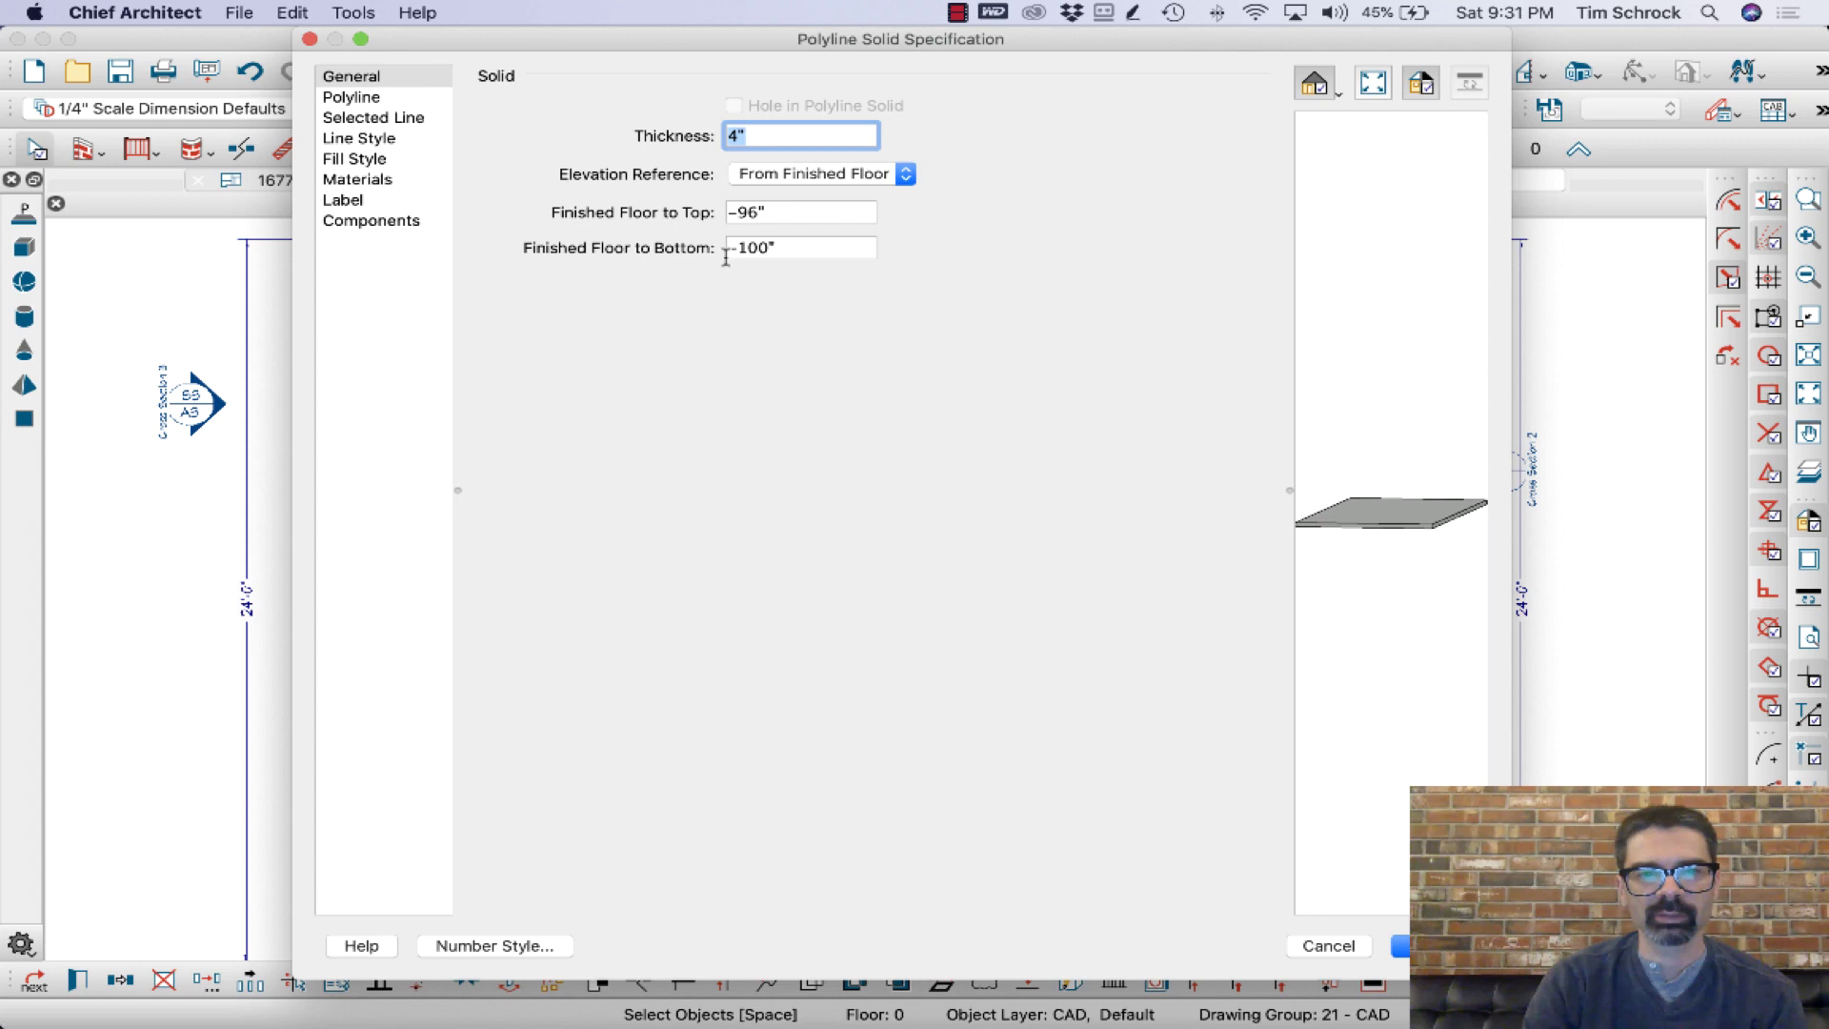
{"action": "left_click", "coordinate": [836, 176]}
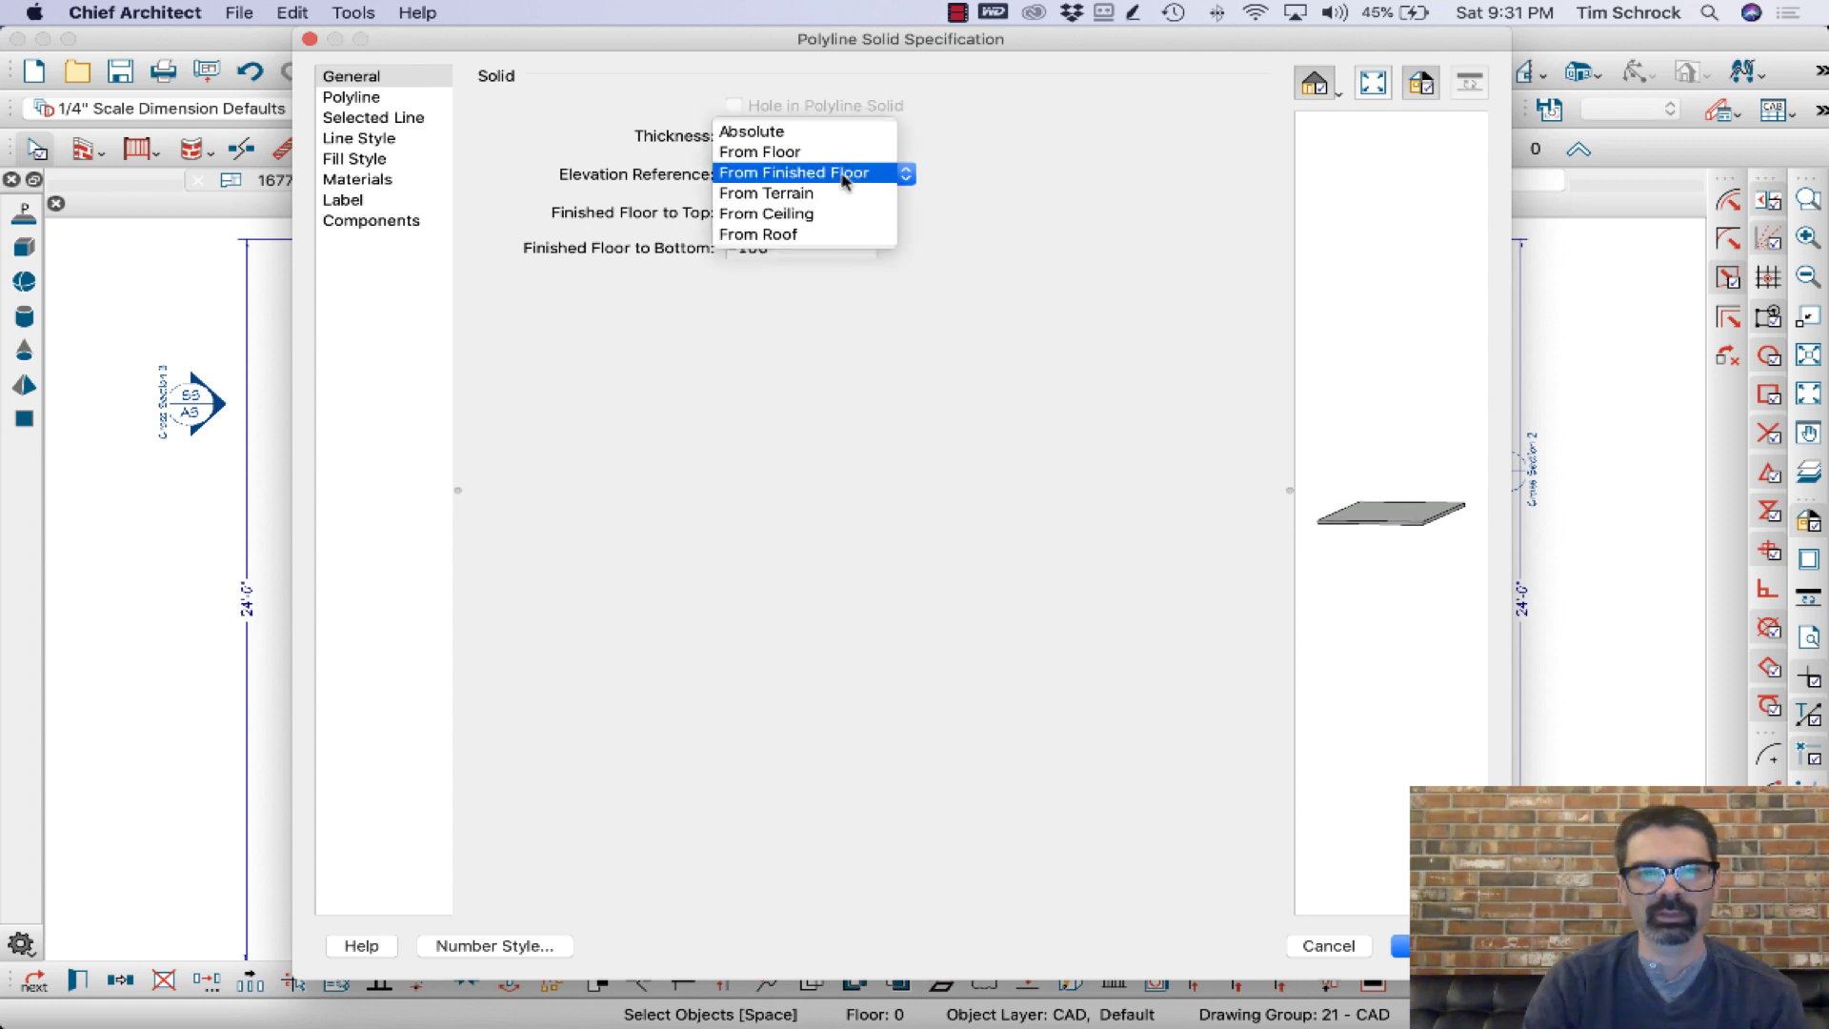
{"action": "left_click", "coordinate": [817, 132]}
{"action": "left_click", "coordinate": [777, 210]}
{"action": "left_click_drag", "start_coordinate": [777, 210], "coordinate": [575, 220]}
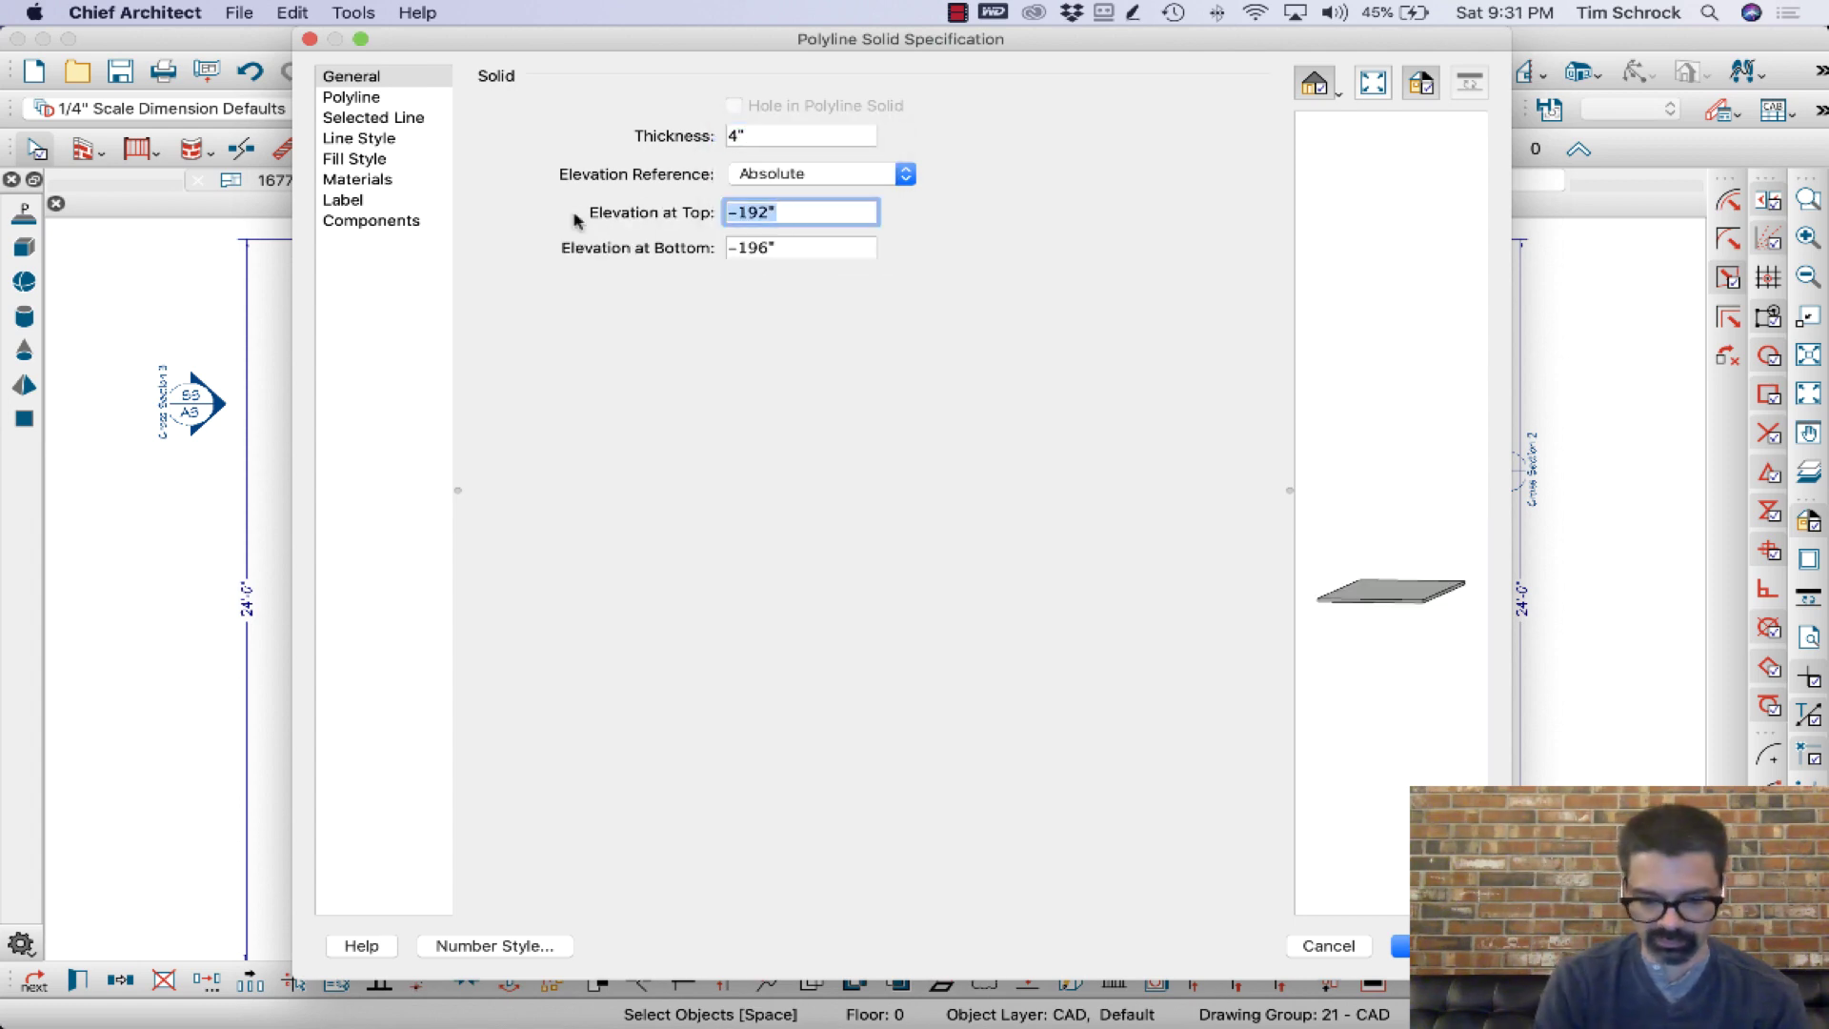
{"action": "type", "text": "-96"}
{"action": "key", "text": "Tab"}
{"action": "key", "text": "Return"}
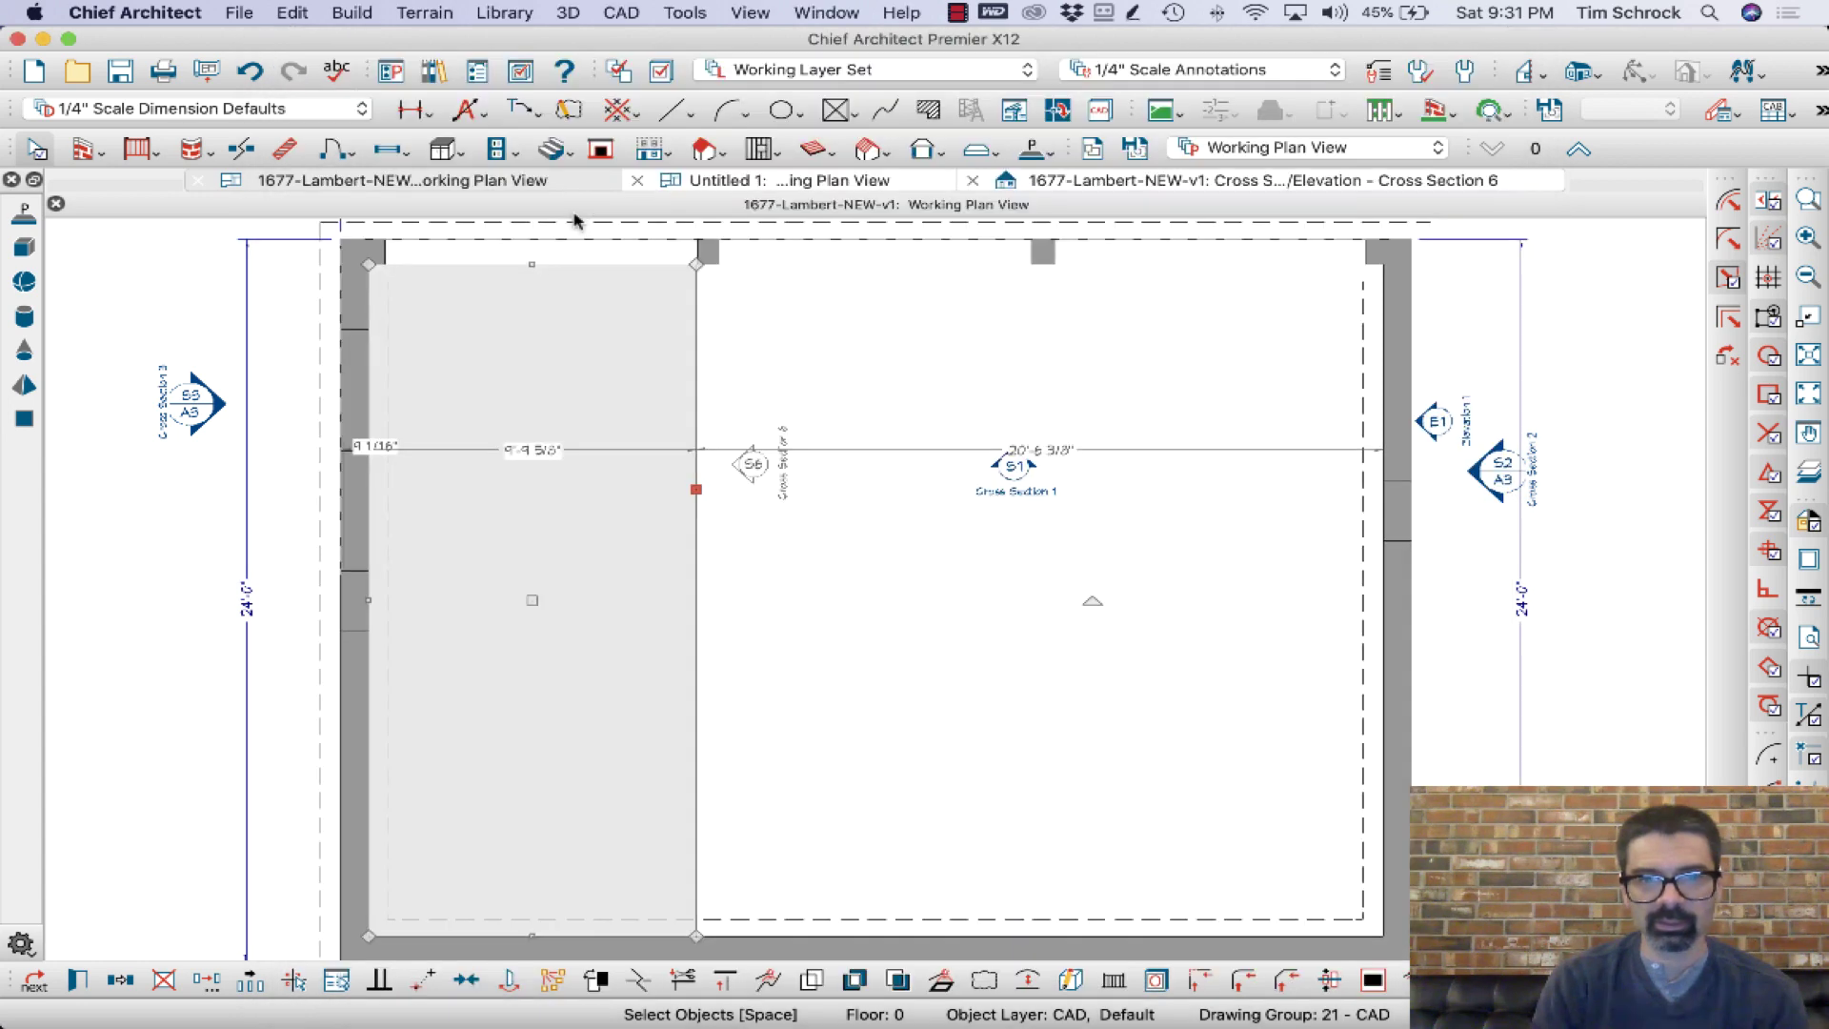
In Cross Section 6, raise the slab solid's top edge about 2 13/16" to the sloped line
{"action": "left_click", "coordinate": [1168, 181]}
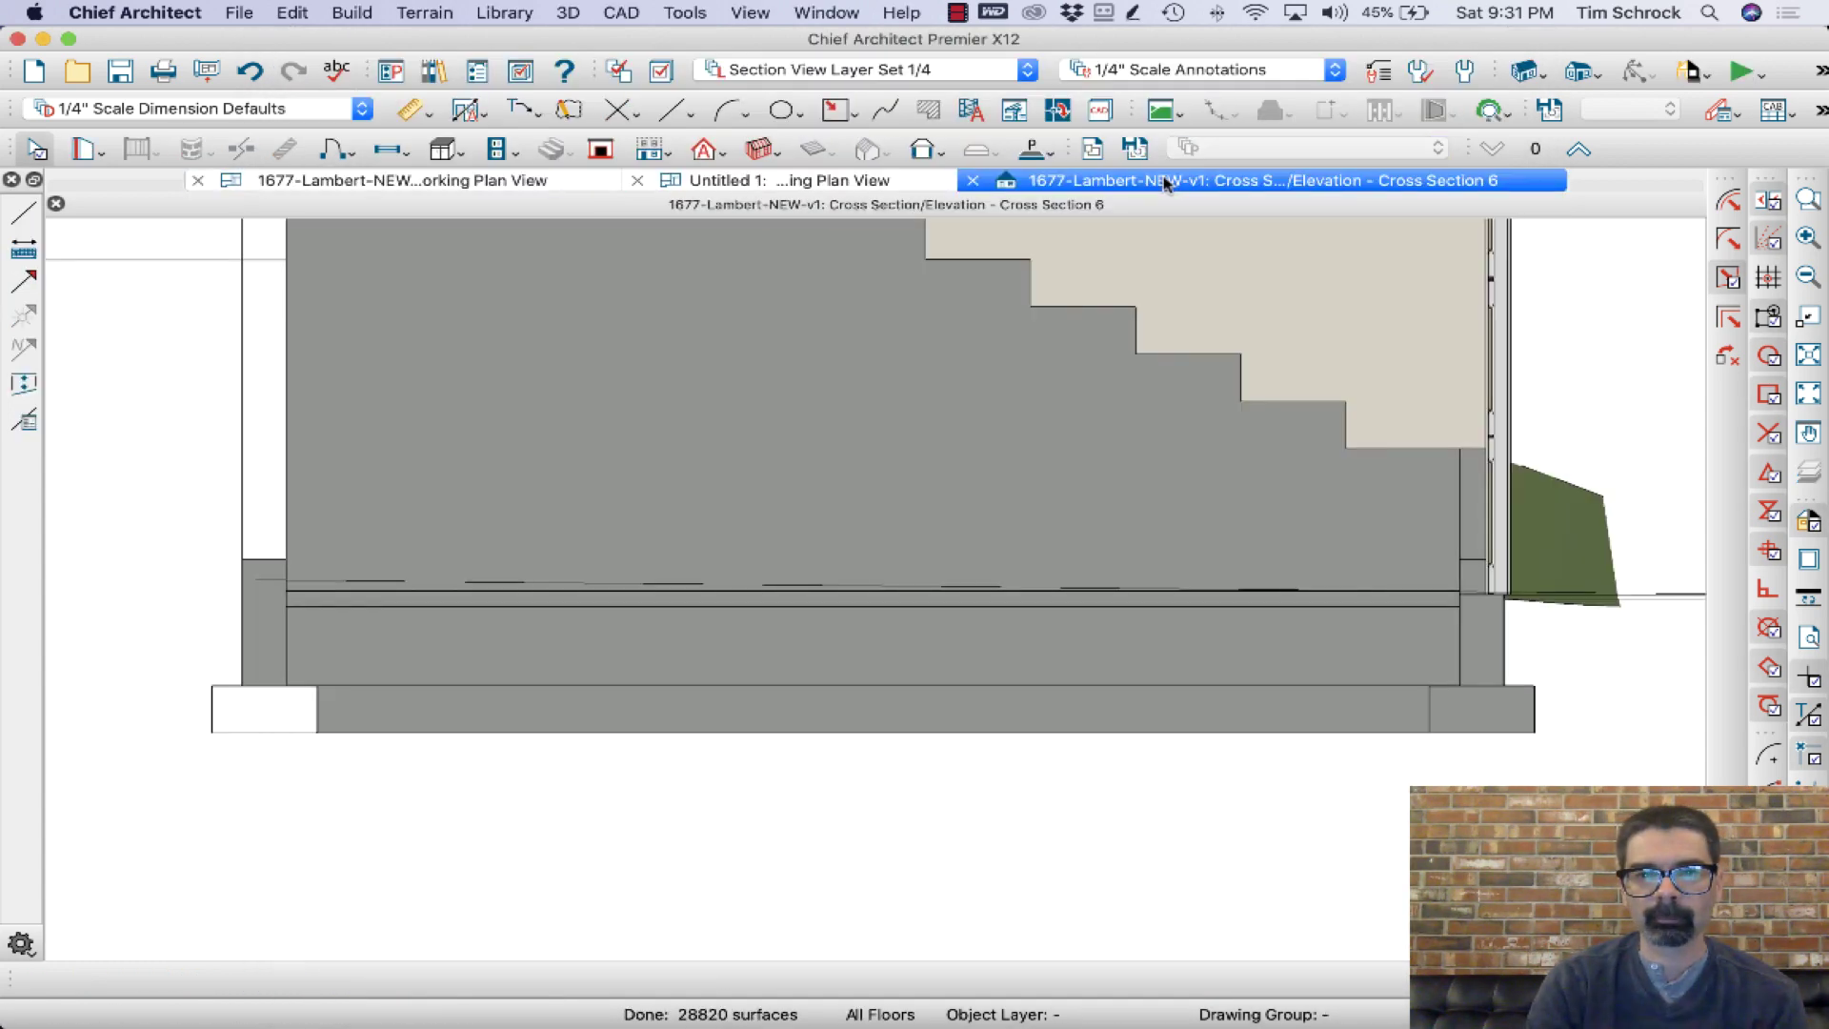
{"action": "left_click", "coordinate": [515, 603]}
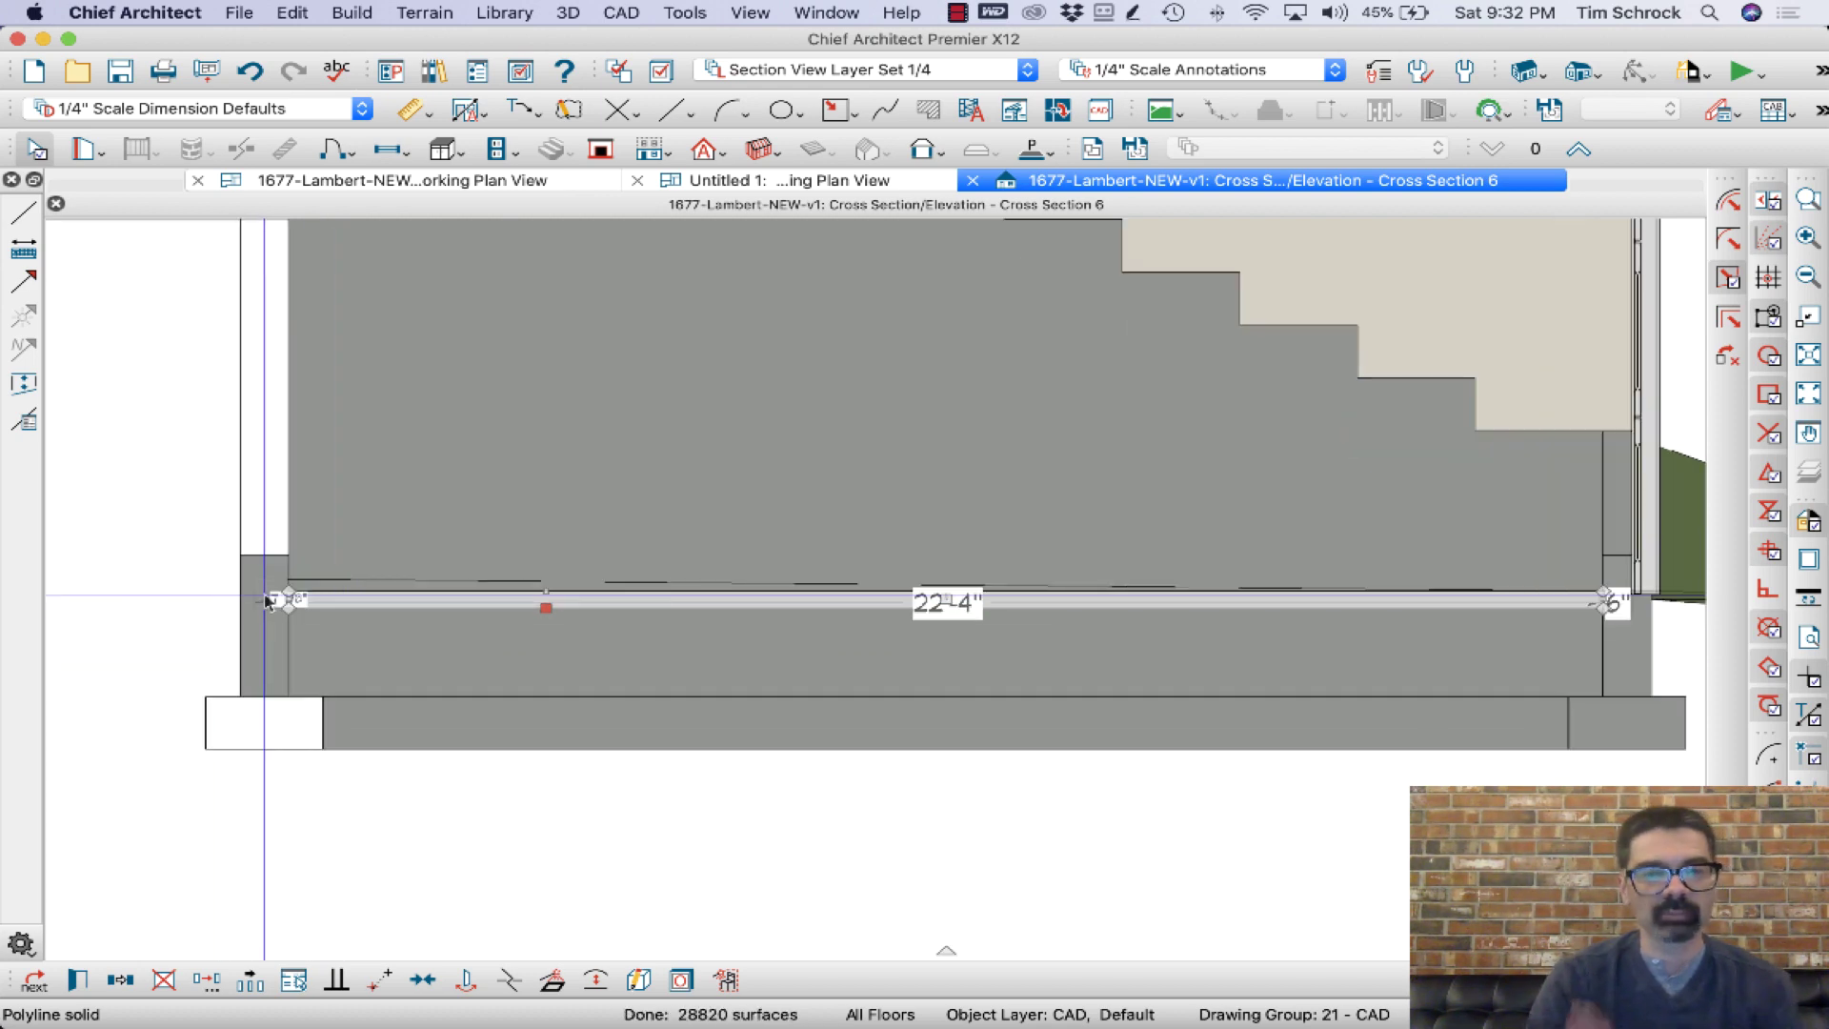
{"action": "scroll", "coordinate": [267, 600], "scroll_direction": "up", "scroll_amount": 1}
{"action": "scroll", "coordinate": [272, 598], "scroll_direction": "up", "scroll_amount": 2}
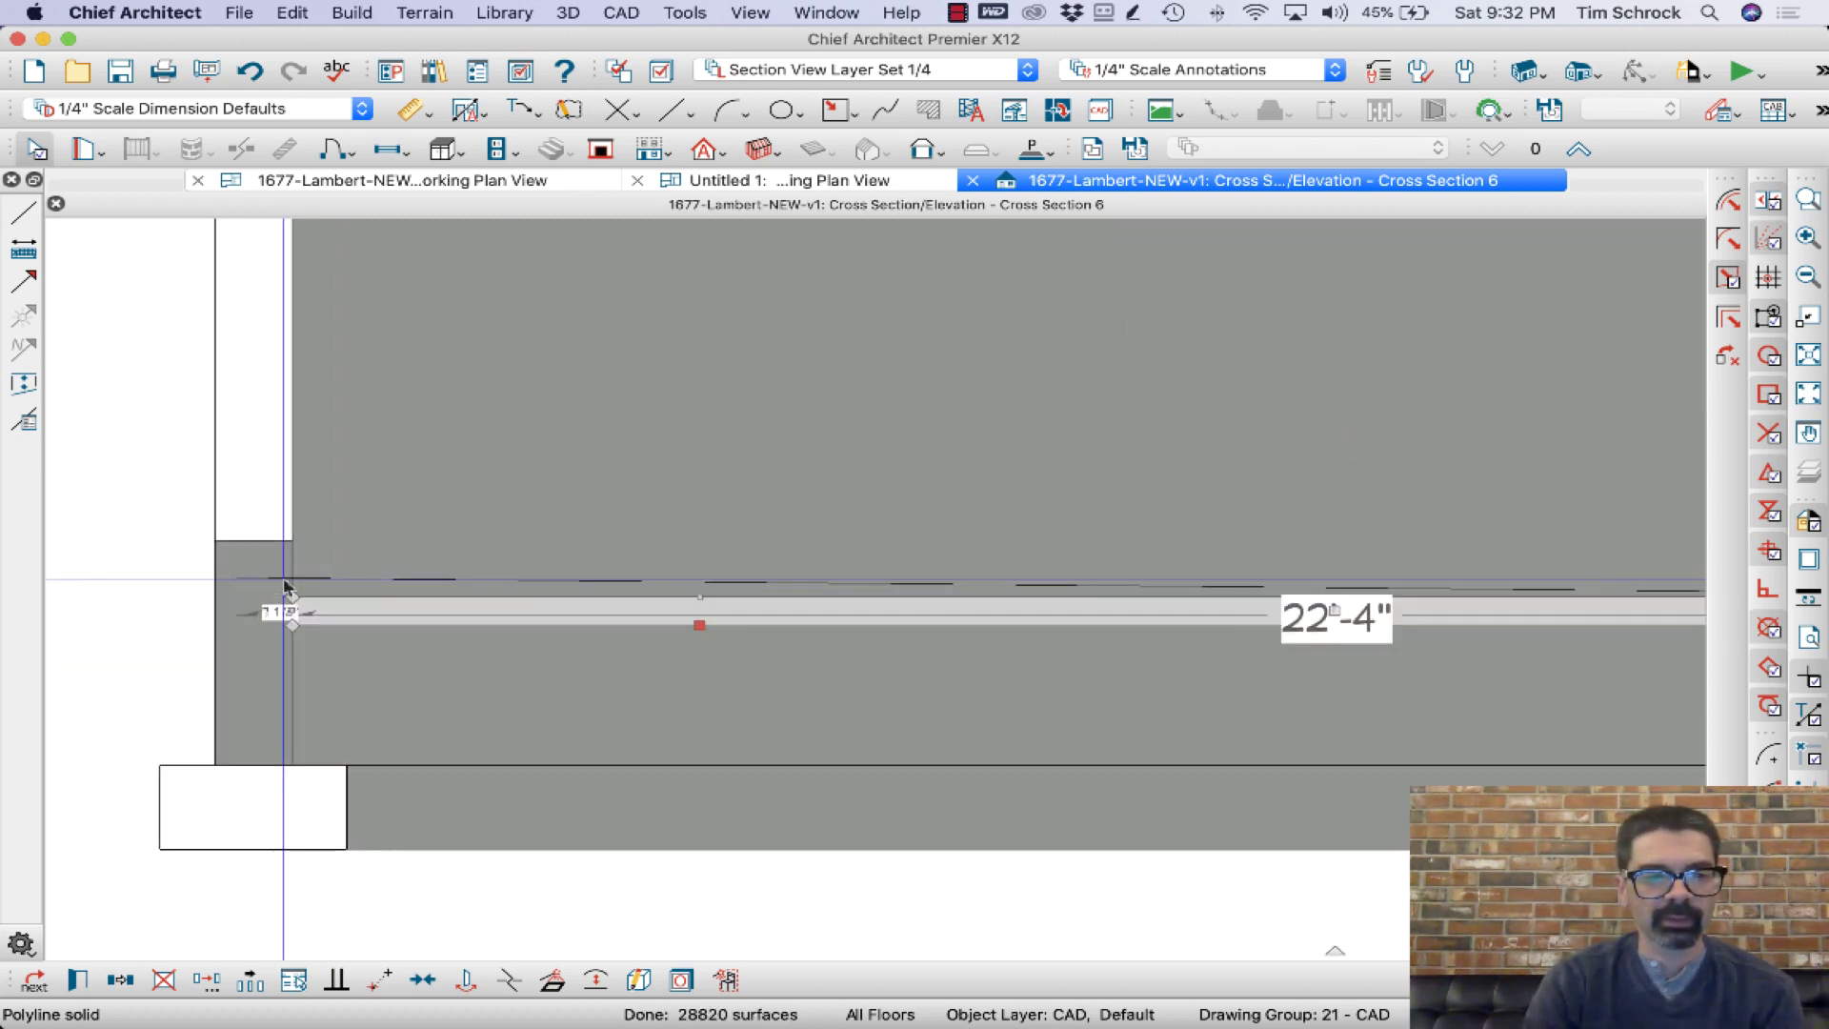
{"action": "scroll", "coordinate": [276, 624], "scroll_direction": "up", "scroll_amount": 2}
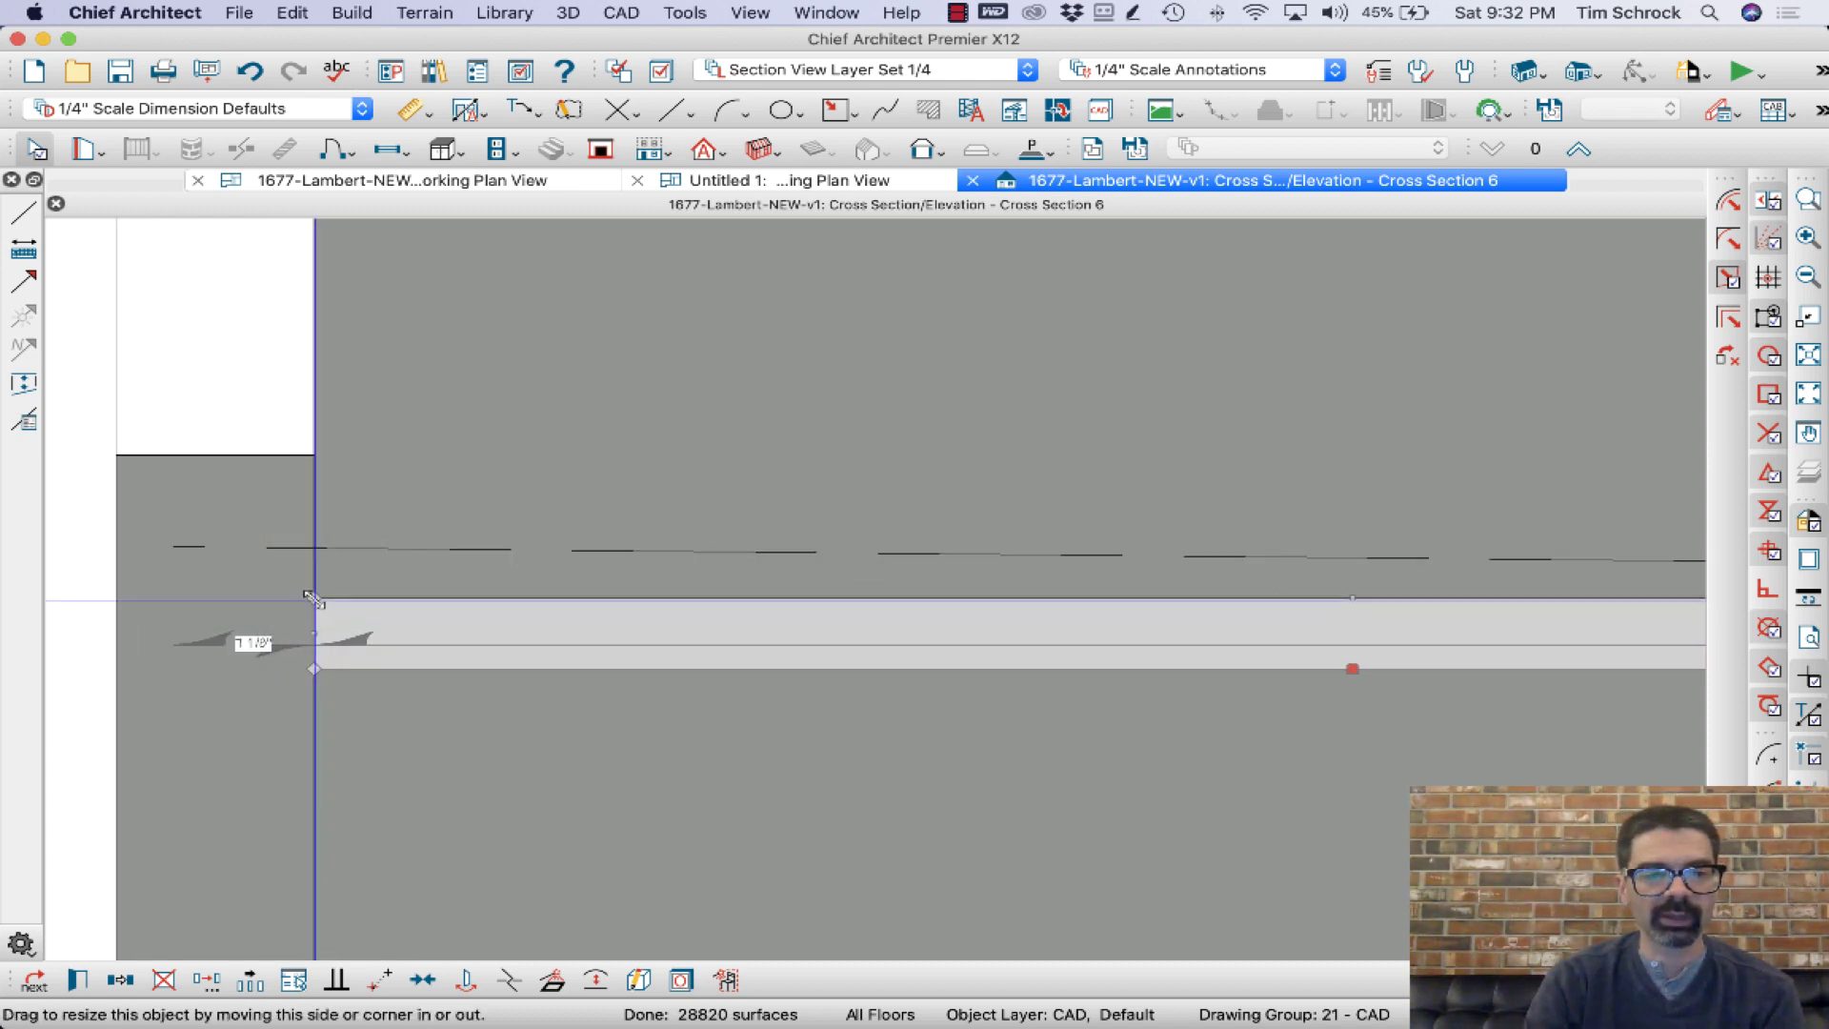
{"action": "left_click_drag", "start_coordinate": [307, 597], "coordinate": [309, 552]}
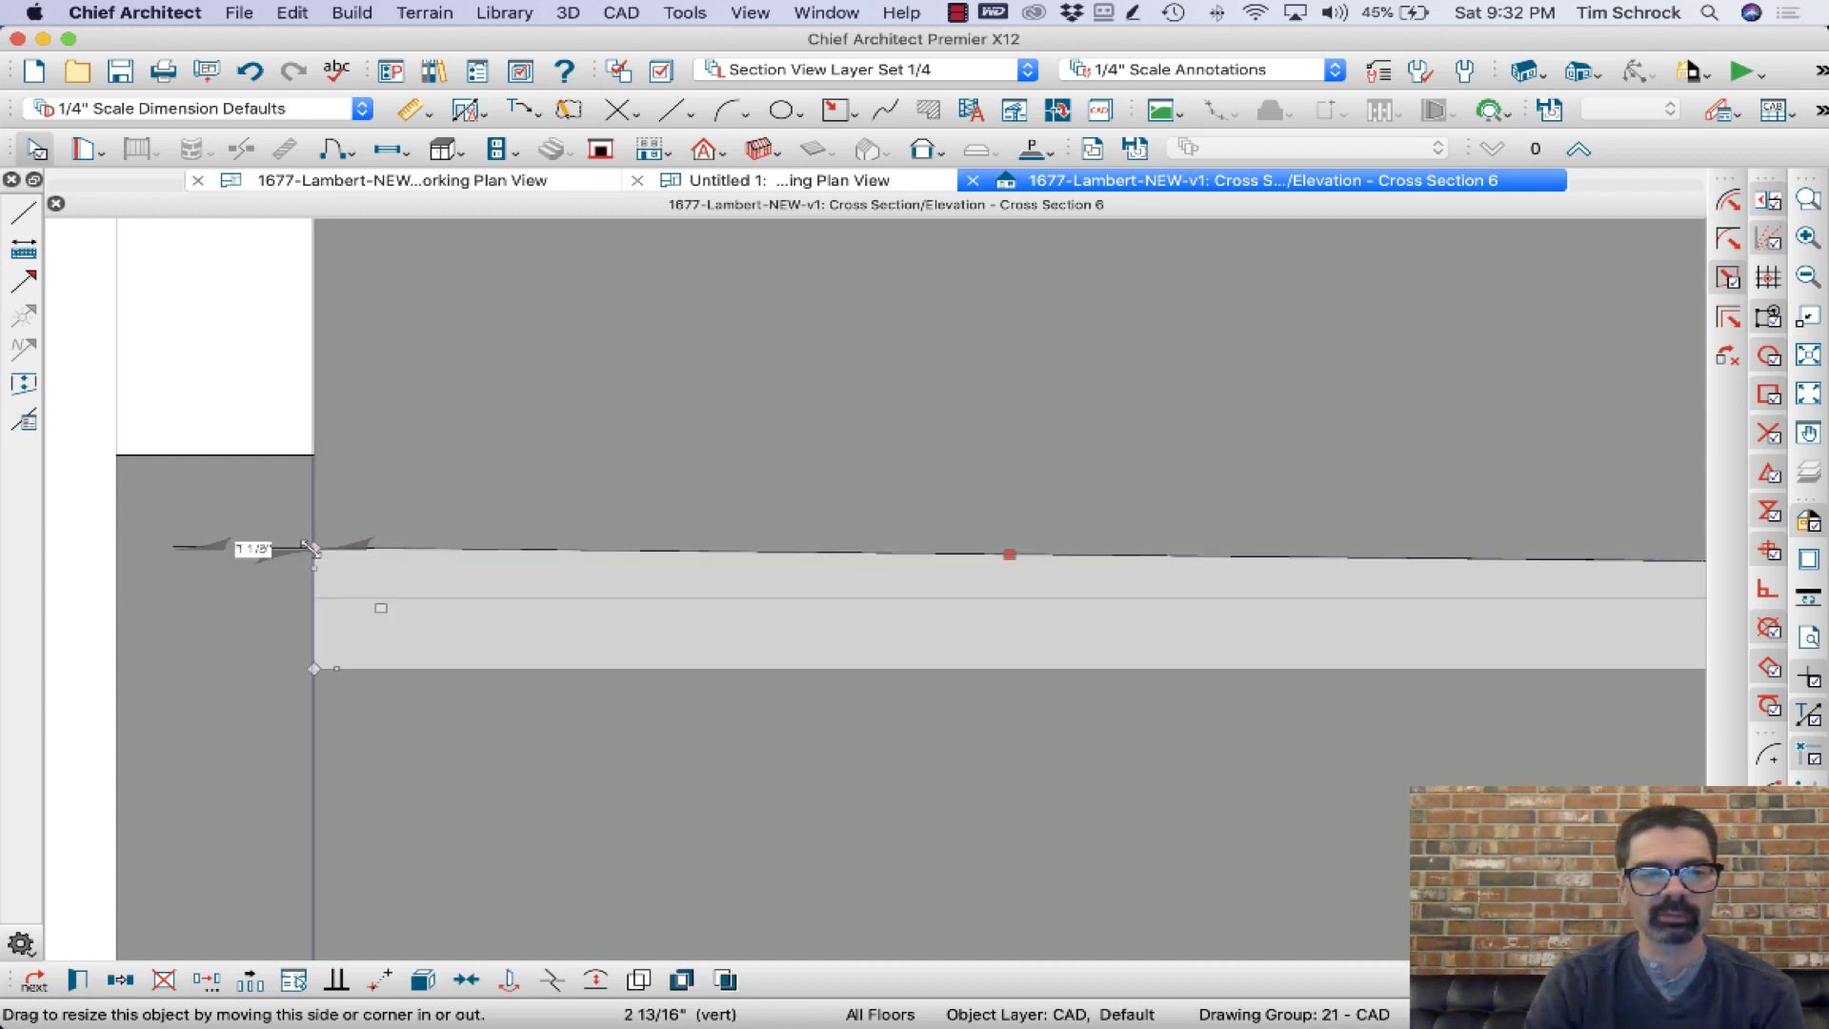
Check the short line at the slab's left end, then draw and delete a vertical test line
{"action": "left_click", "coordinate": [231, 571]}
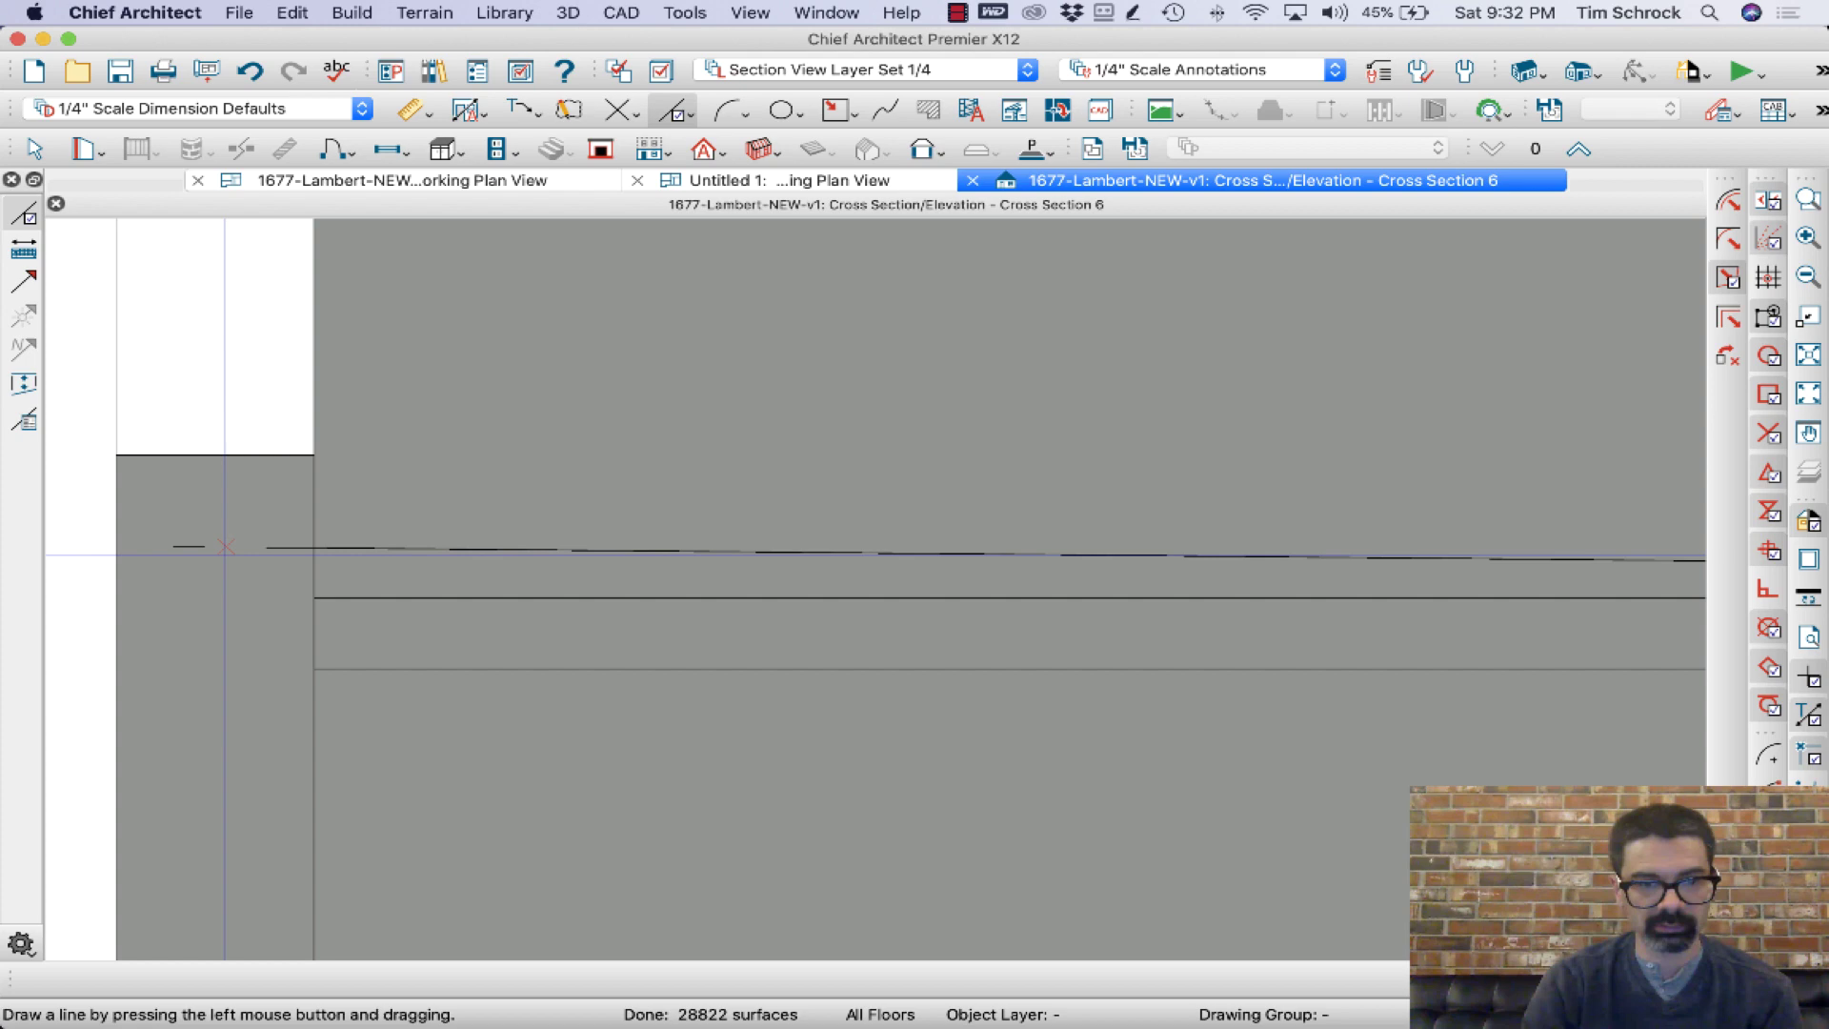
{"action": "left_click", "coordinate": [229, 562]}
{"action": "key", "text": "Escape"}
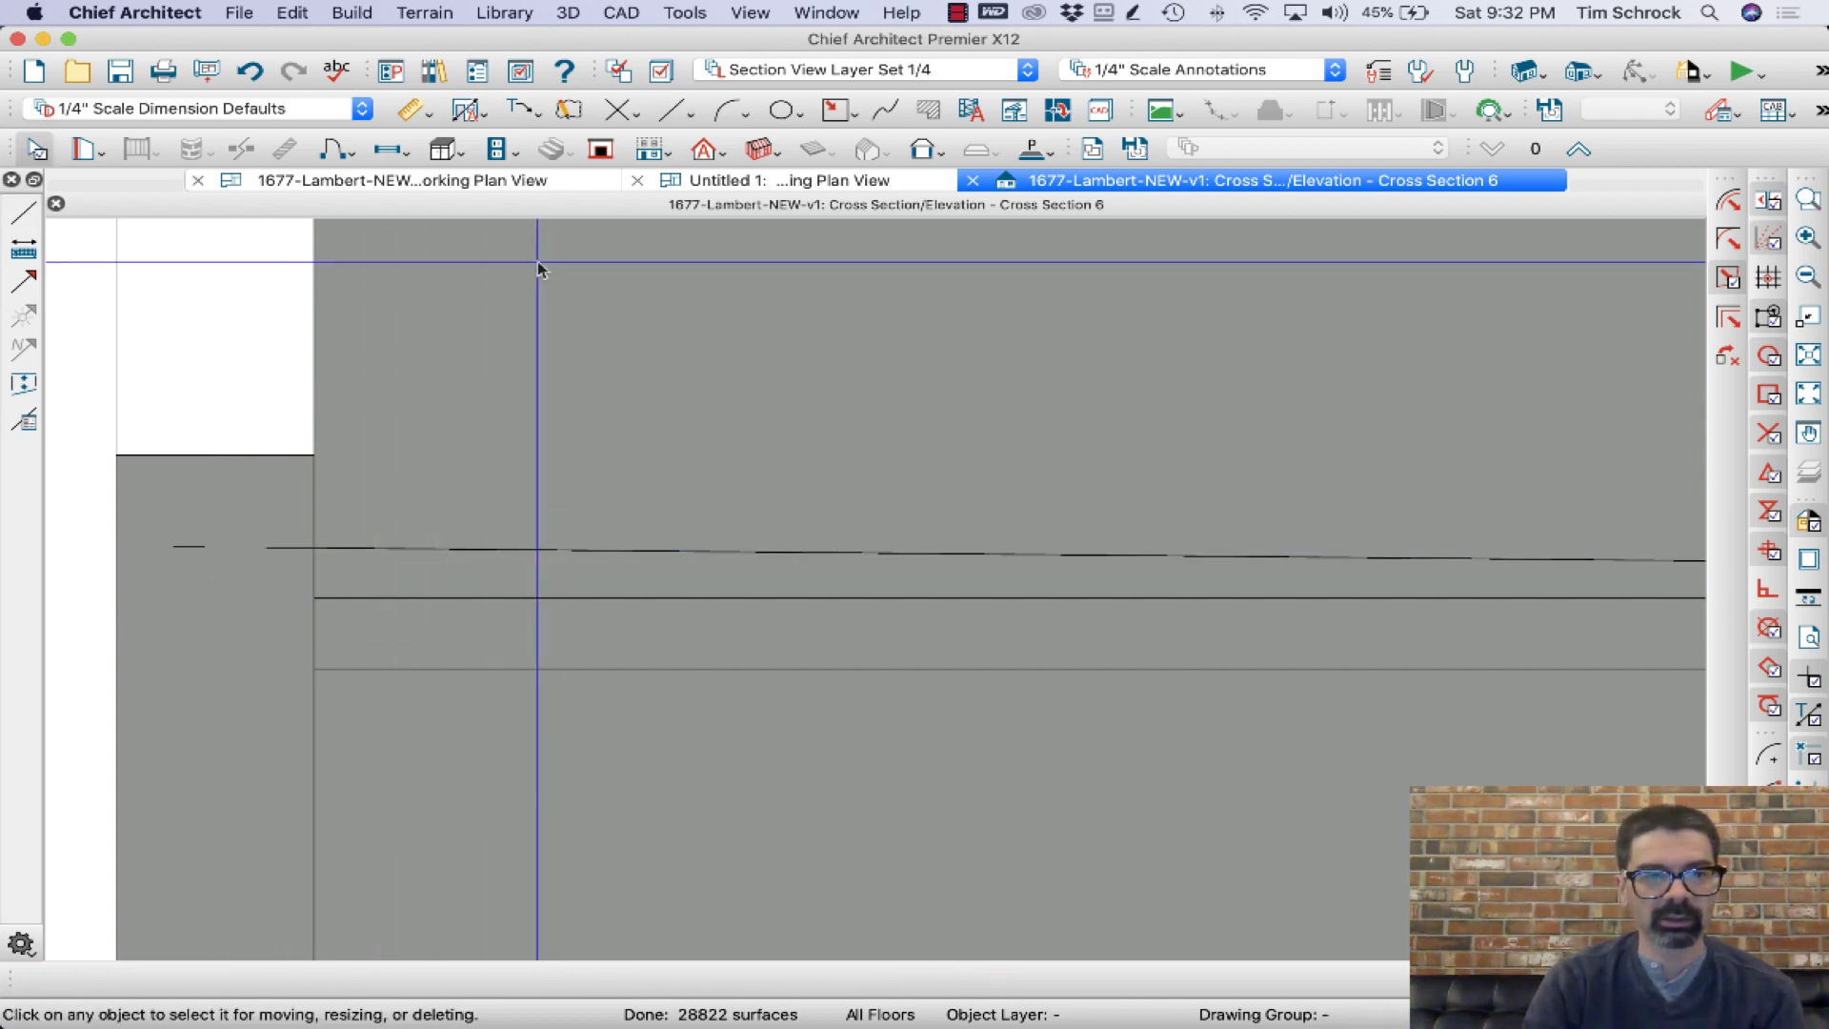
{"action": "key", "text": "/"}
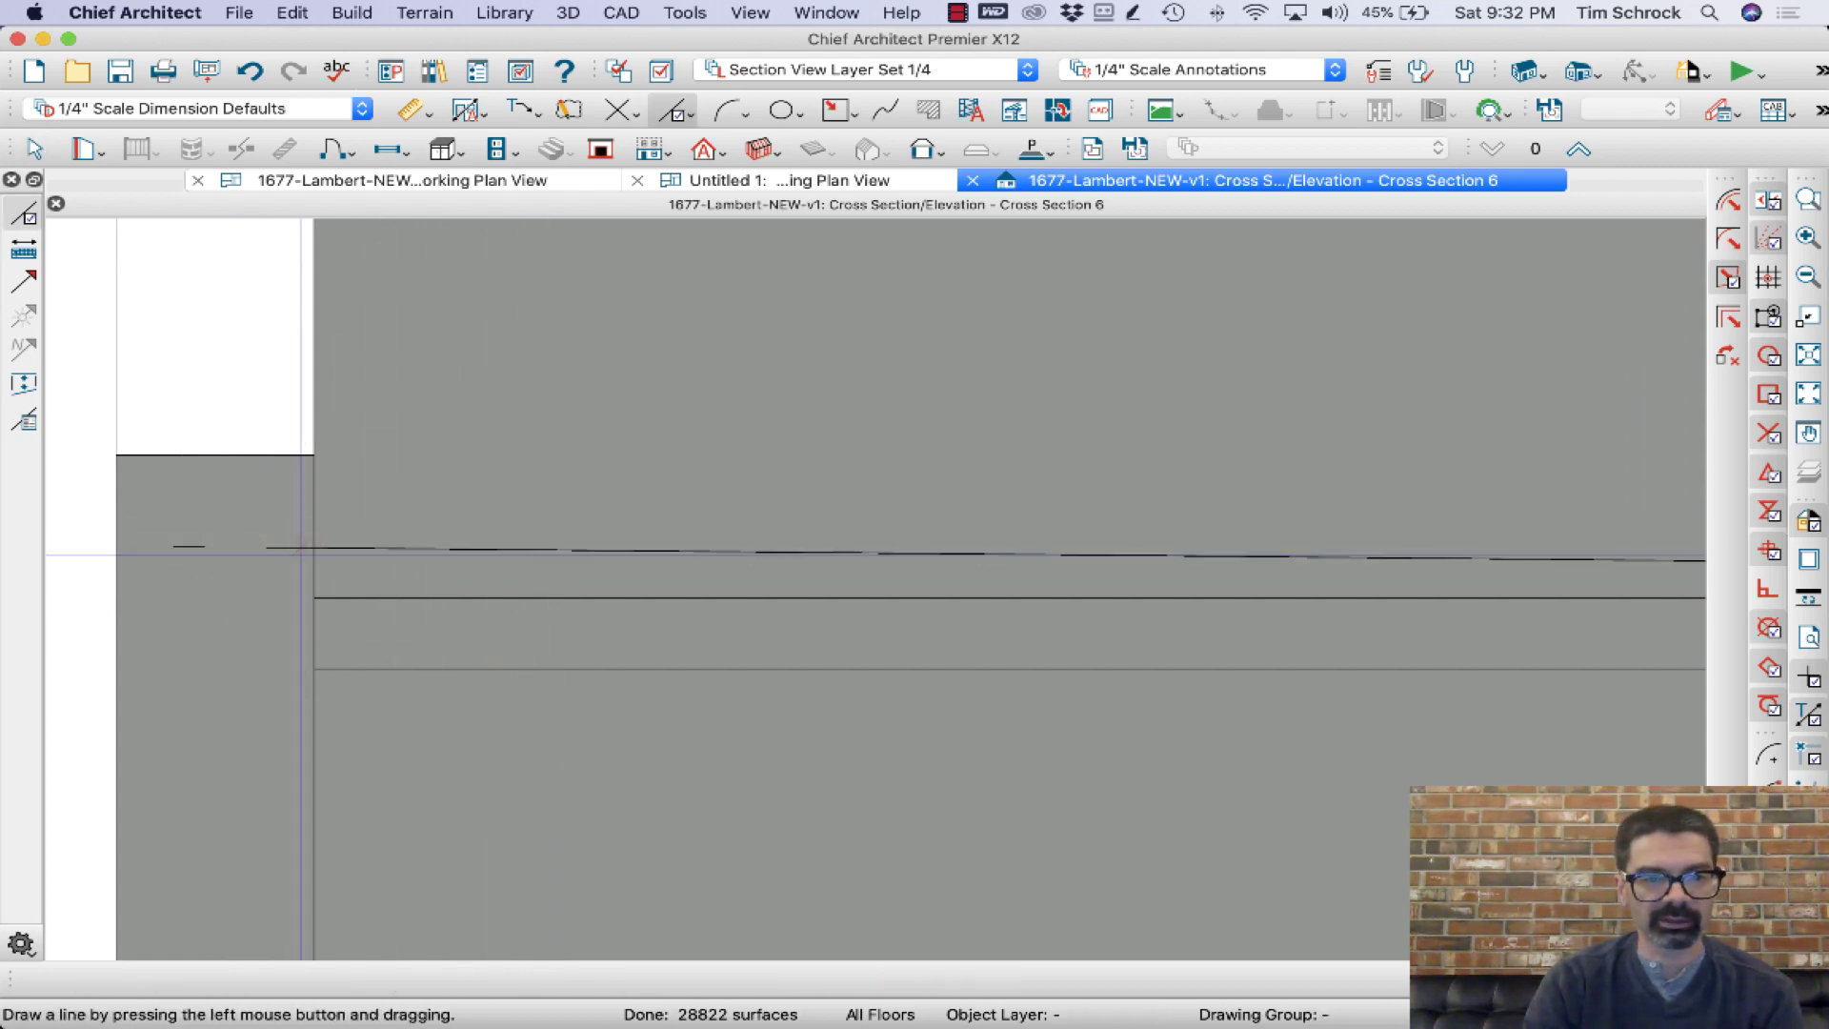
{"action": "left_click_drag", "start_coordinate": [257, 657], "coordinate": [257, 549]}
{"action": "key", "text": "Delete"}
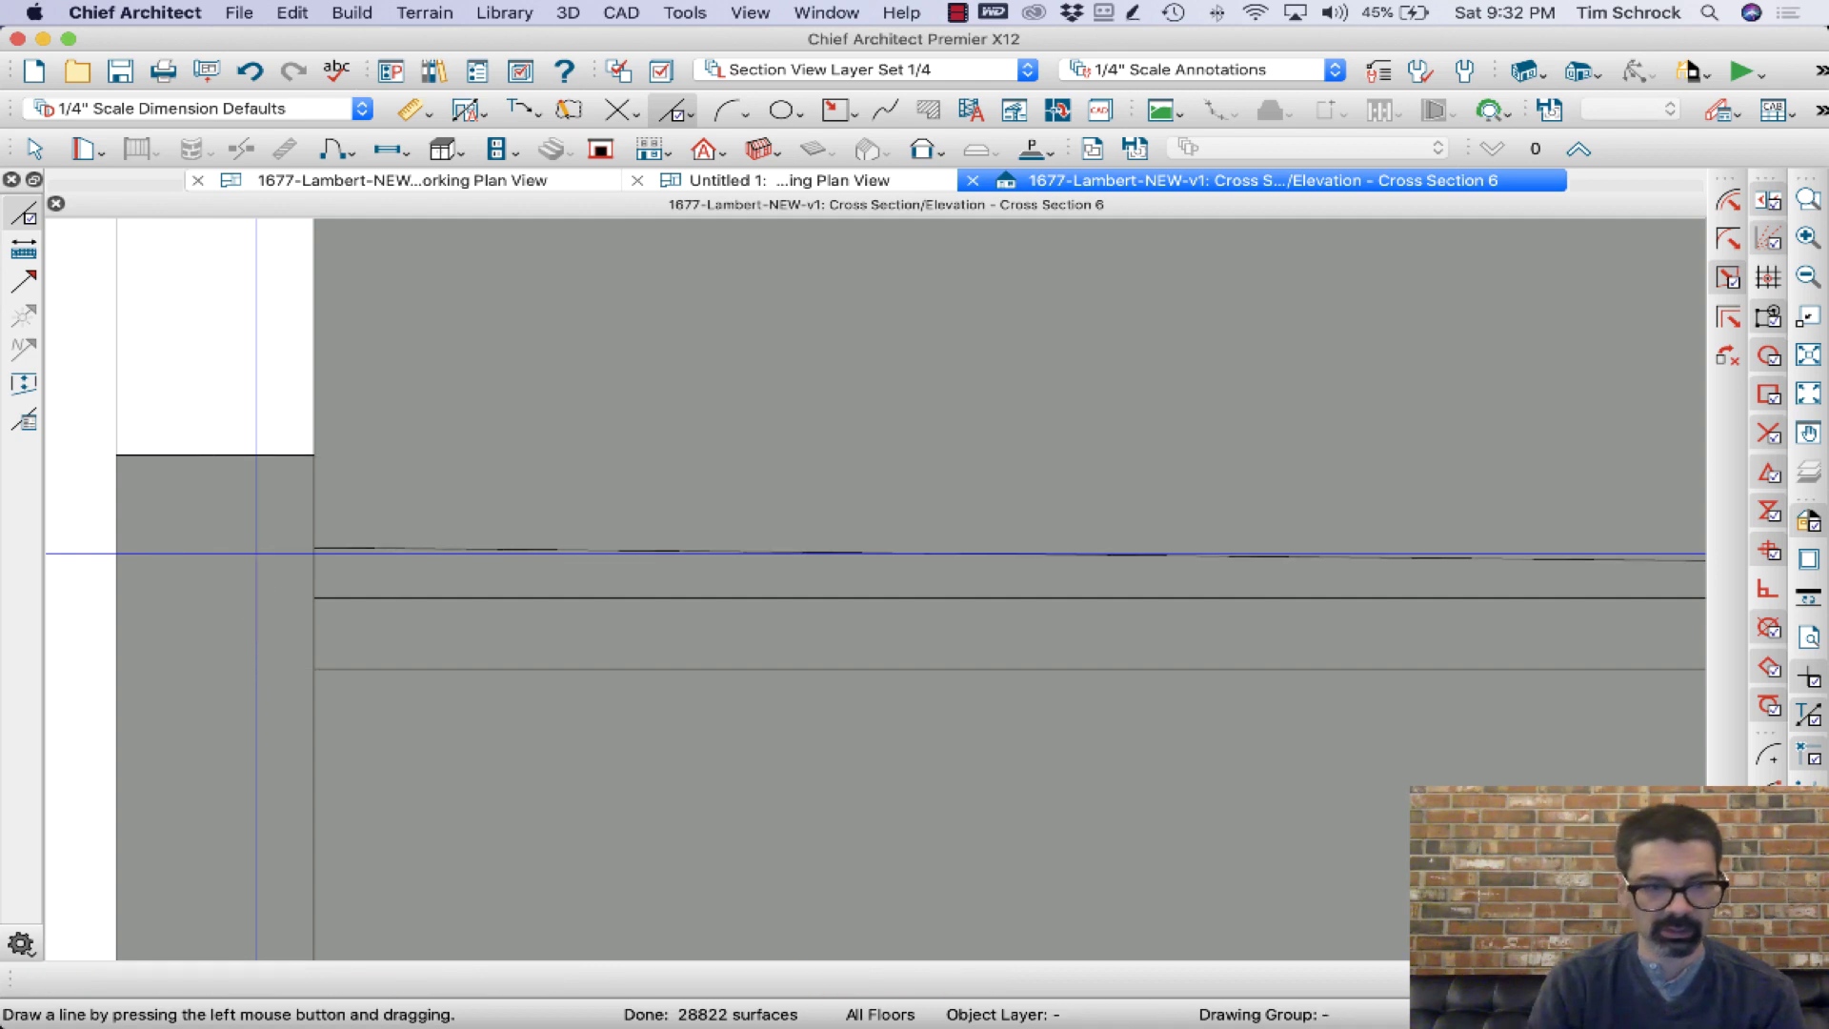
In the Working Plan View, widen the slab shape to 30'-4"
{"action": "left_click", "coordinate": [505, 184]}
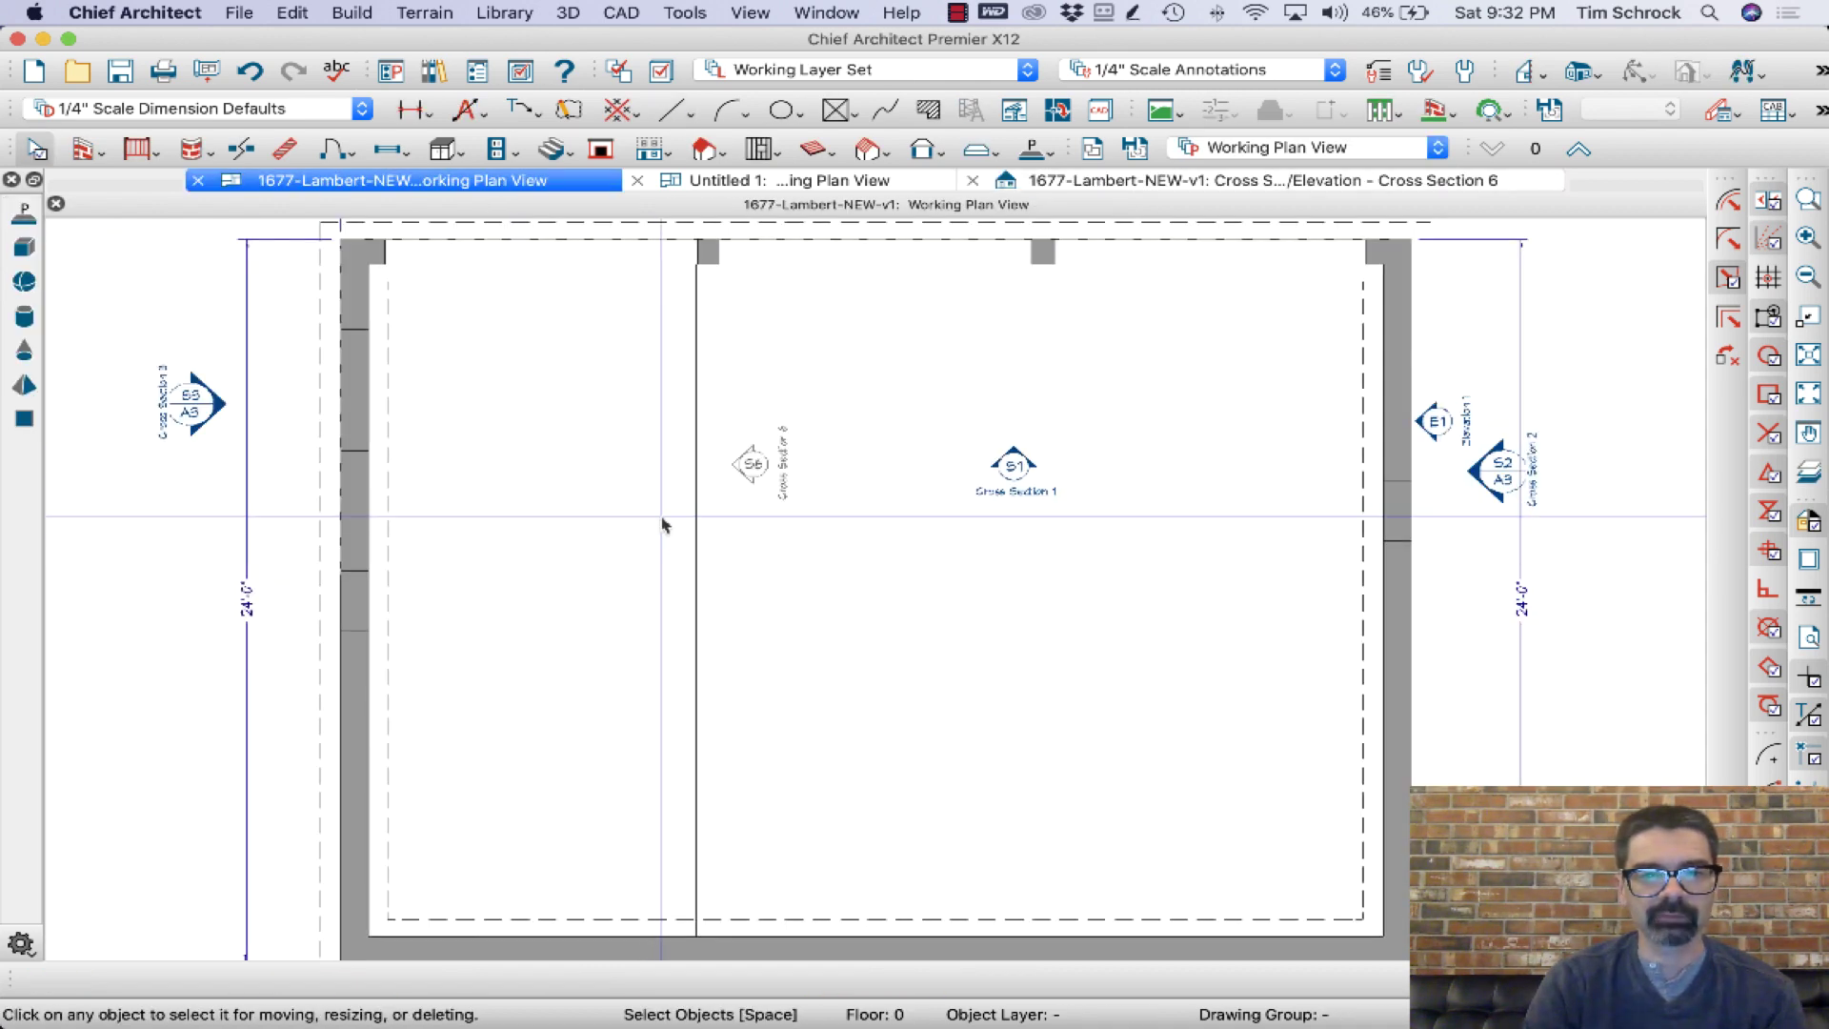
{"action": "left_click", "coordinate": [697, 597]}
{"action": "left_click_drag", "start_coordinate": [697, 596], "coordinate": [1395, 615]}
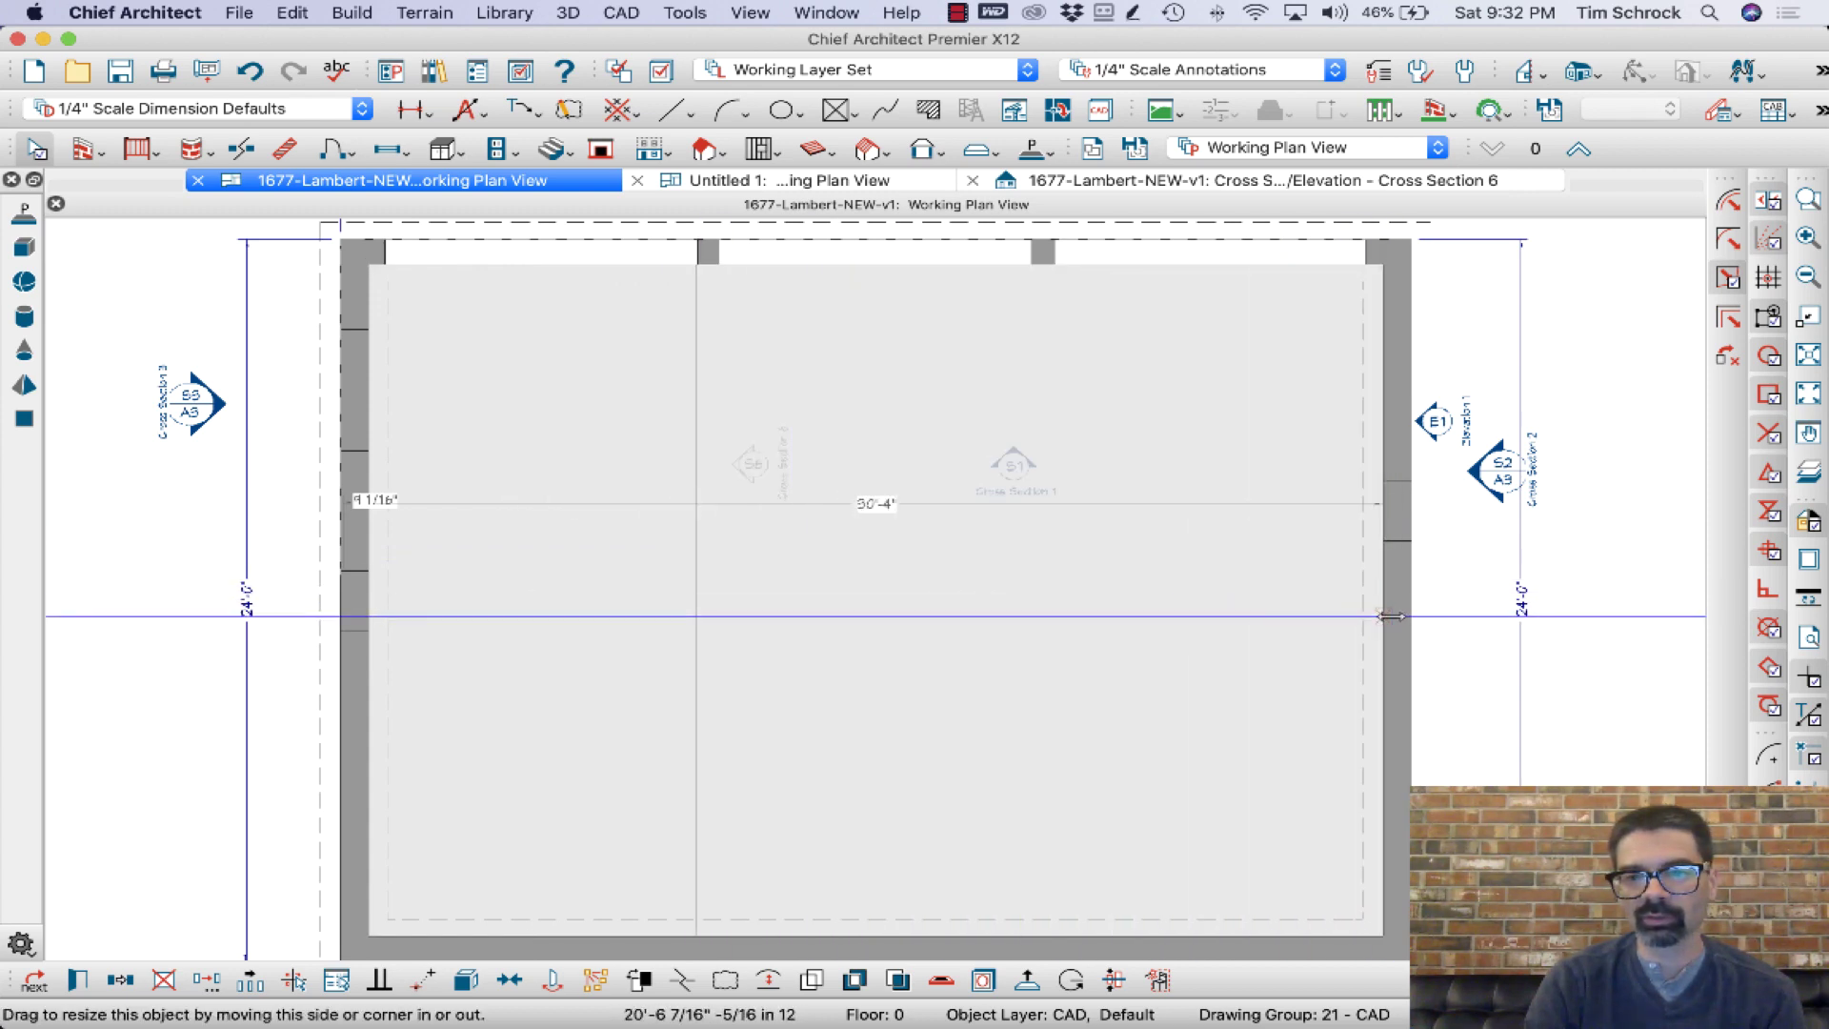
Open a 3D Perspective Floor Overview and move in close to the grey slab
{"action": "left_click", "coordinate": [1586, 72]}
{"action": "left_click", "coordinate": [1607, 165]}
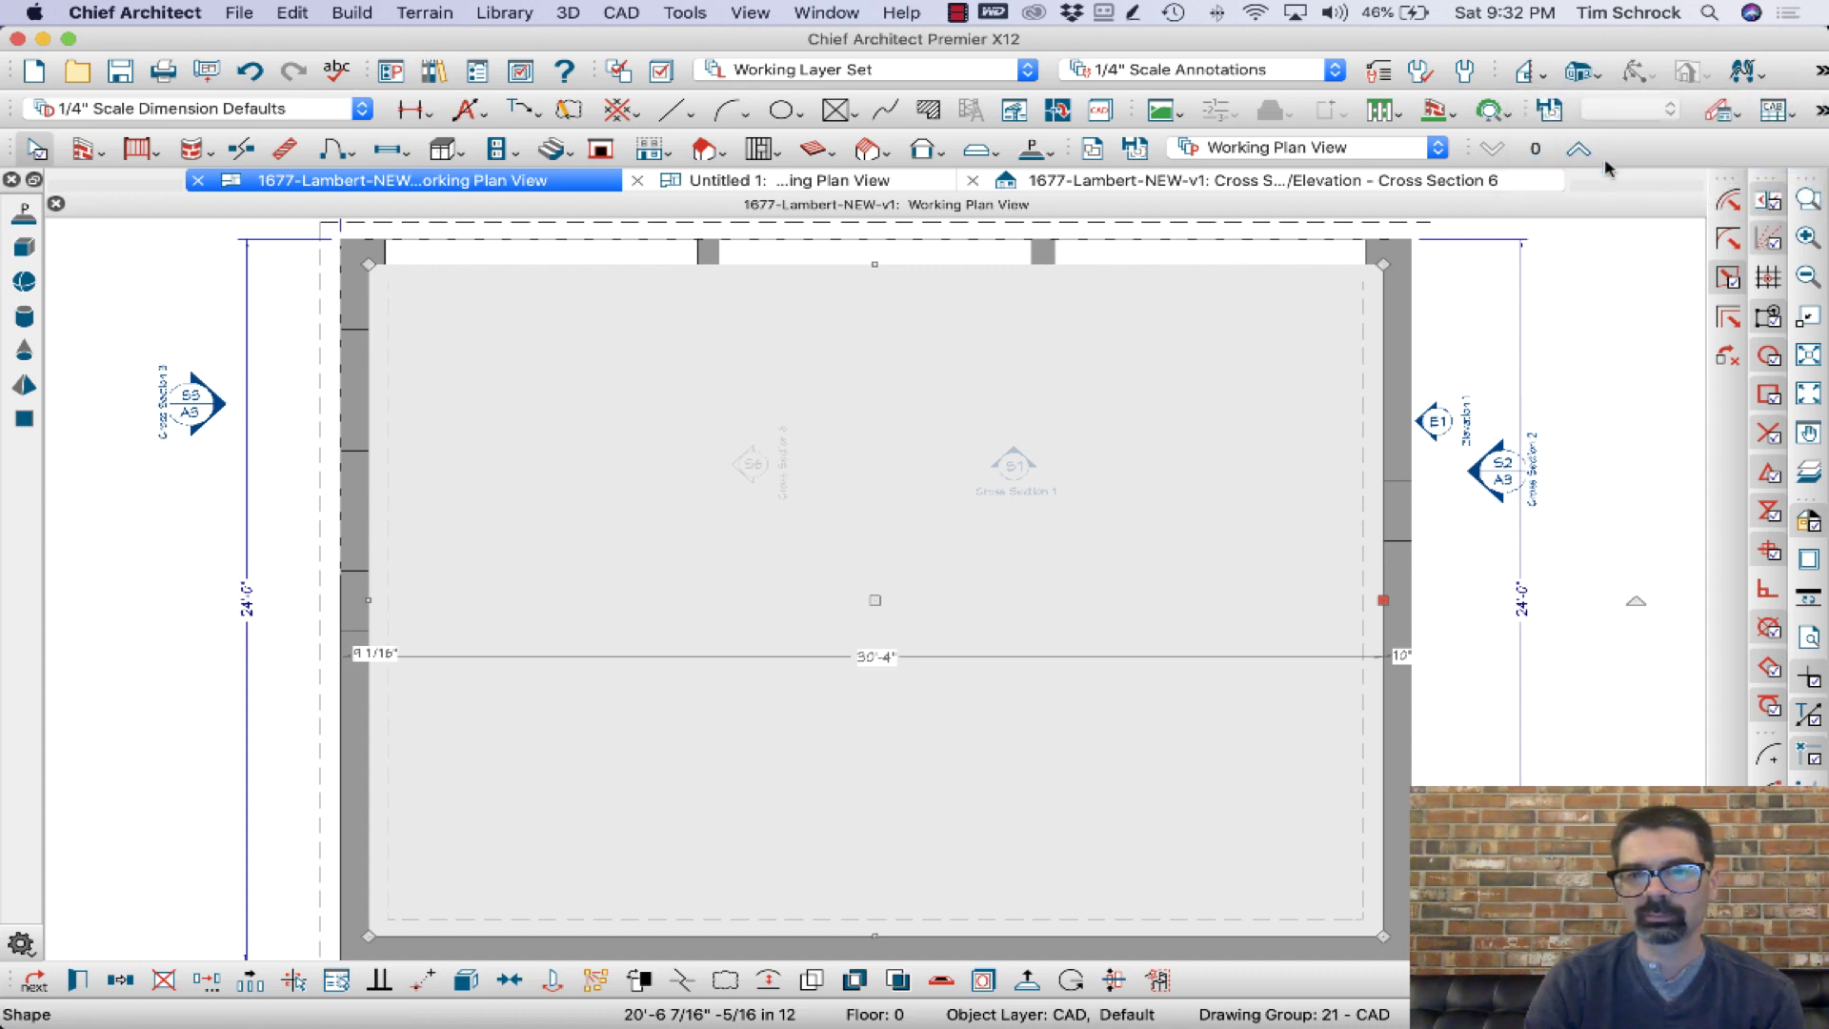
{"action": "left_click_drag", "start_coordinate": [902, 587], "coordinate": [755, 644]}
{"action": "scroll", "coordinate": [788, 651], "scroll_direction": "up", "scroll_amount": 3}
{"action": "scroll", "coordinate": [789, 651], "scroll_direction": "up", "scroll_amount": 5}
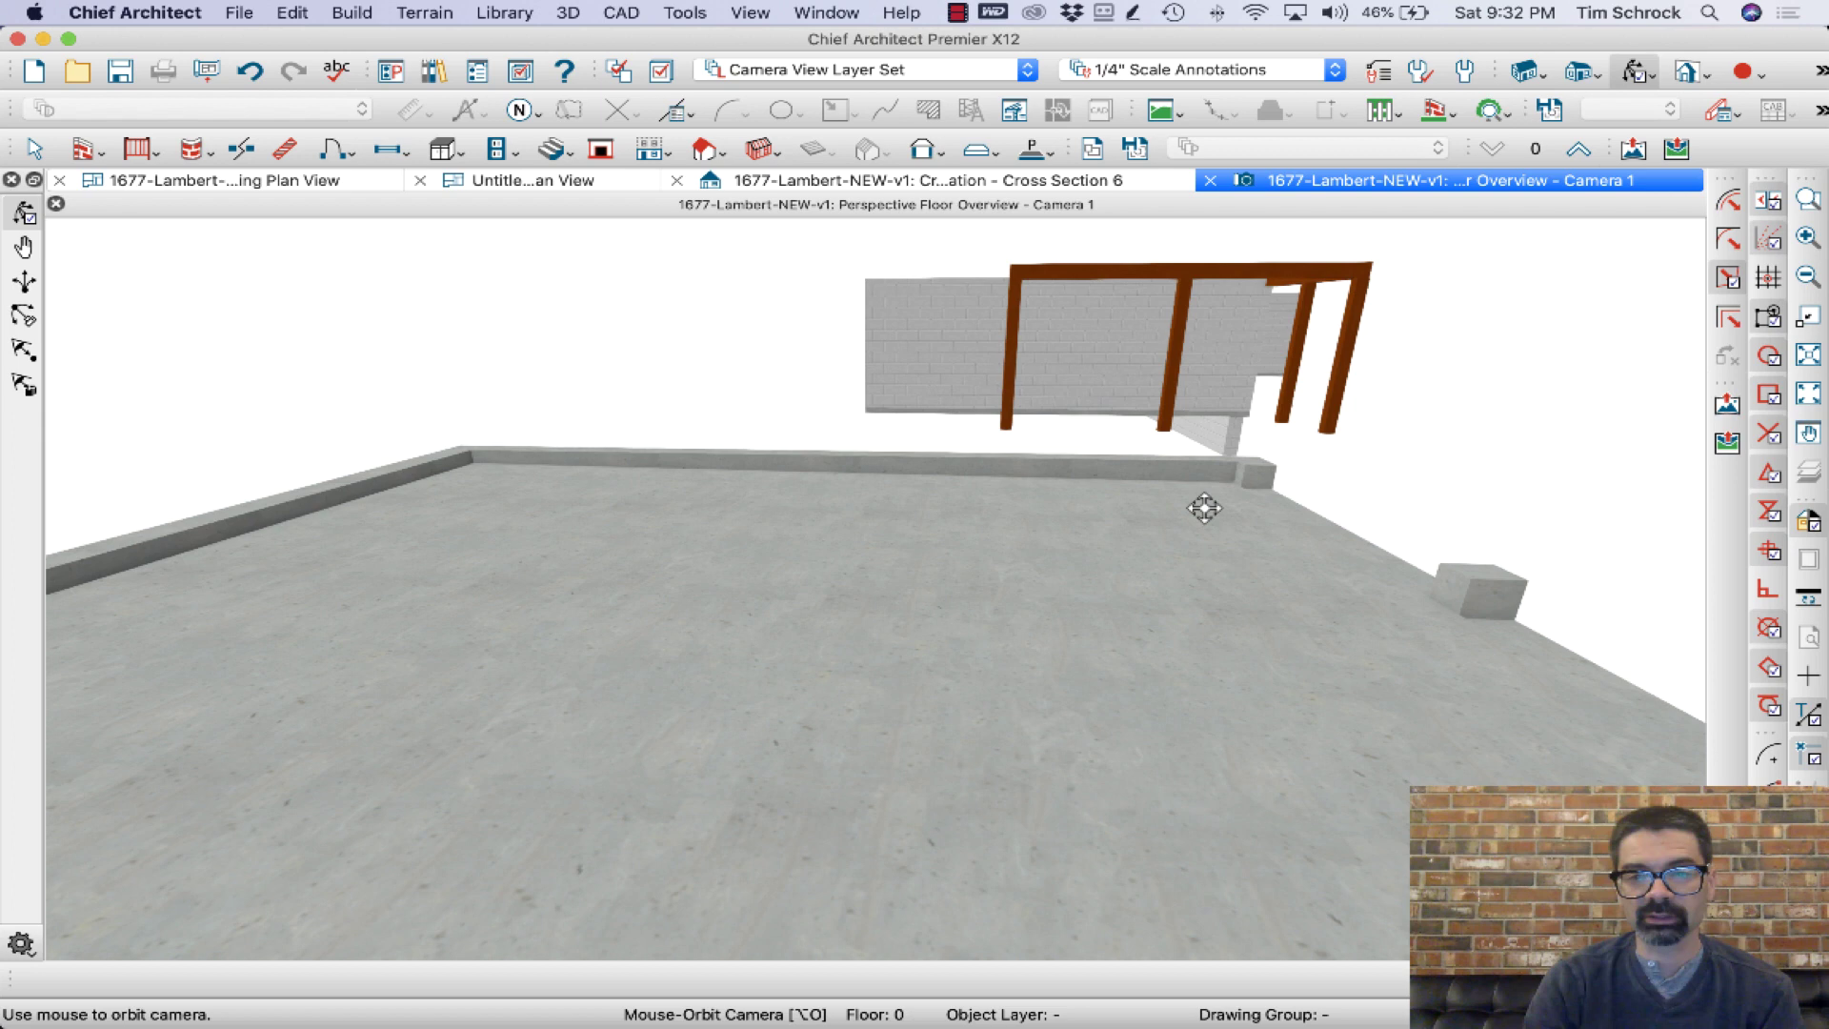
Pull the slab's back edge forward so it stops short of the back foundation wall
{"action": "key", "text": "space"}
{"action": "left_click", "coordinate": [963, 526]}
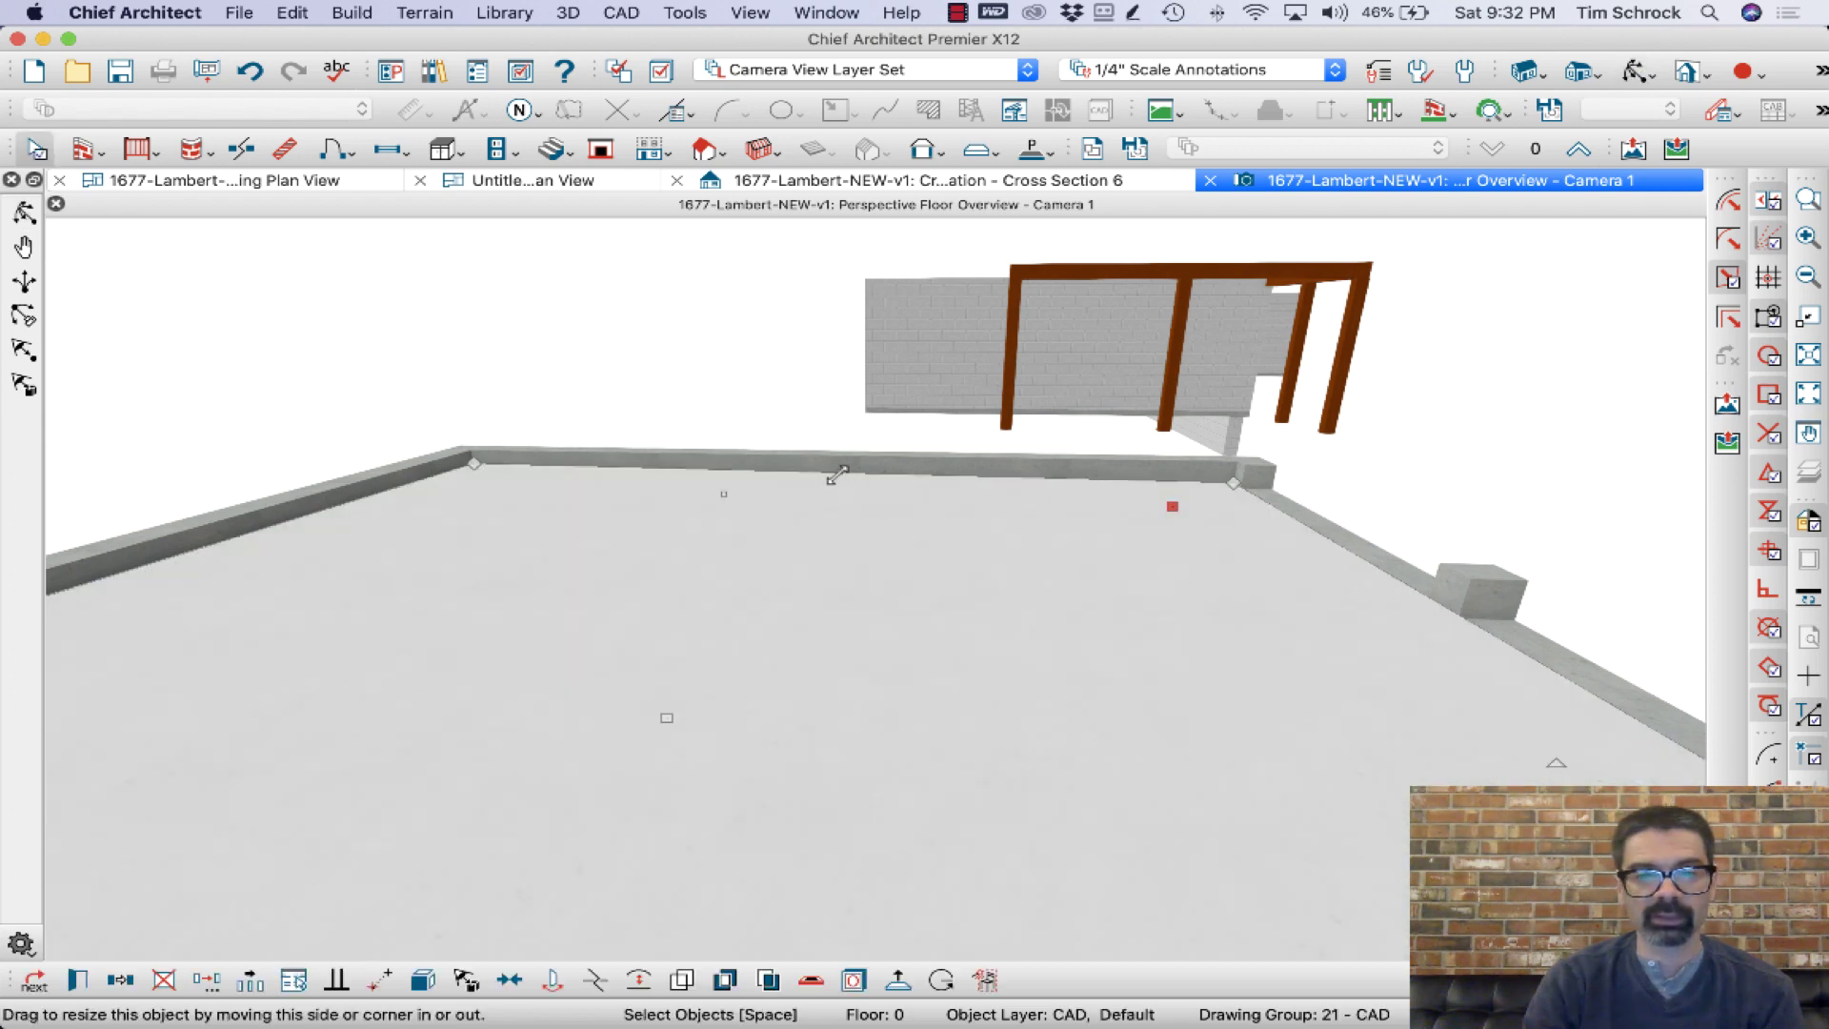
{"action": "left_click_drag", "start_coordinate": [836, 476], "coordinate": [820, 550]}
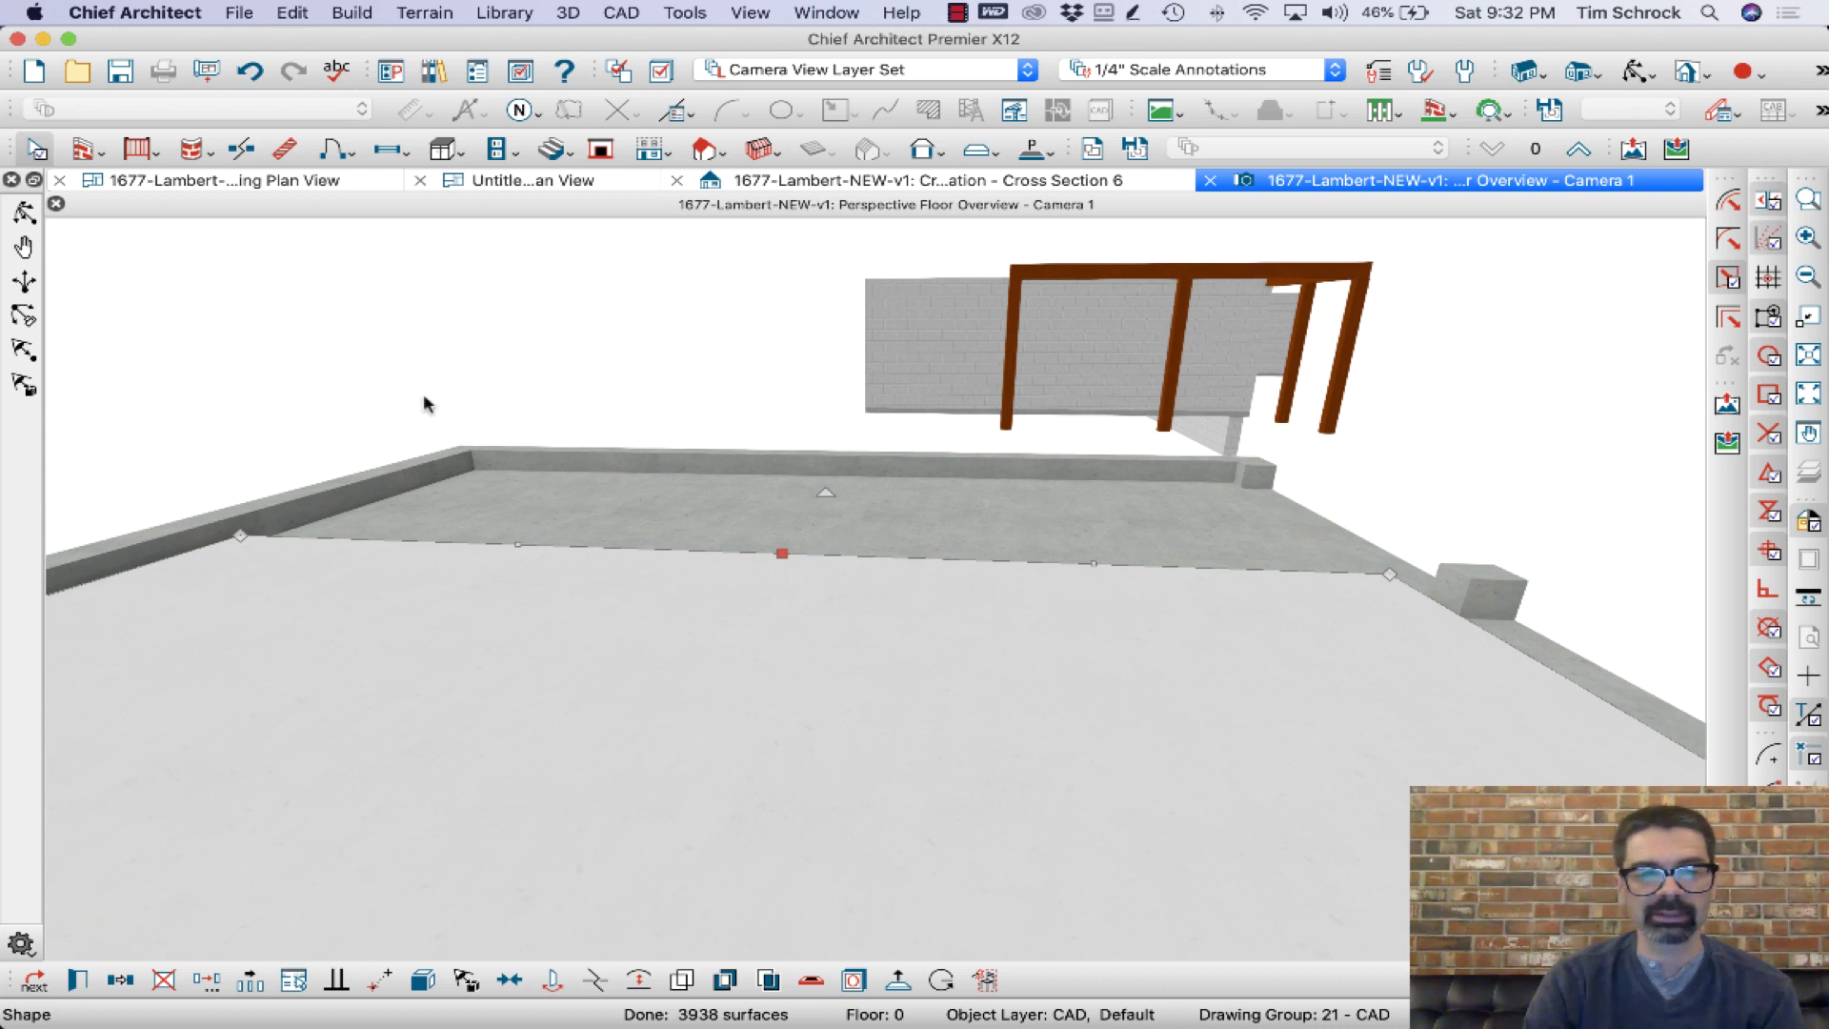
Temporarily remove the back ledge's top surface and orbit in to inspect the foundation and footing
{"action": "left_click", "coordinate": [1819, 74]}
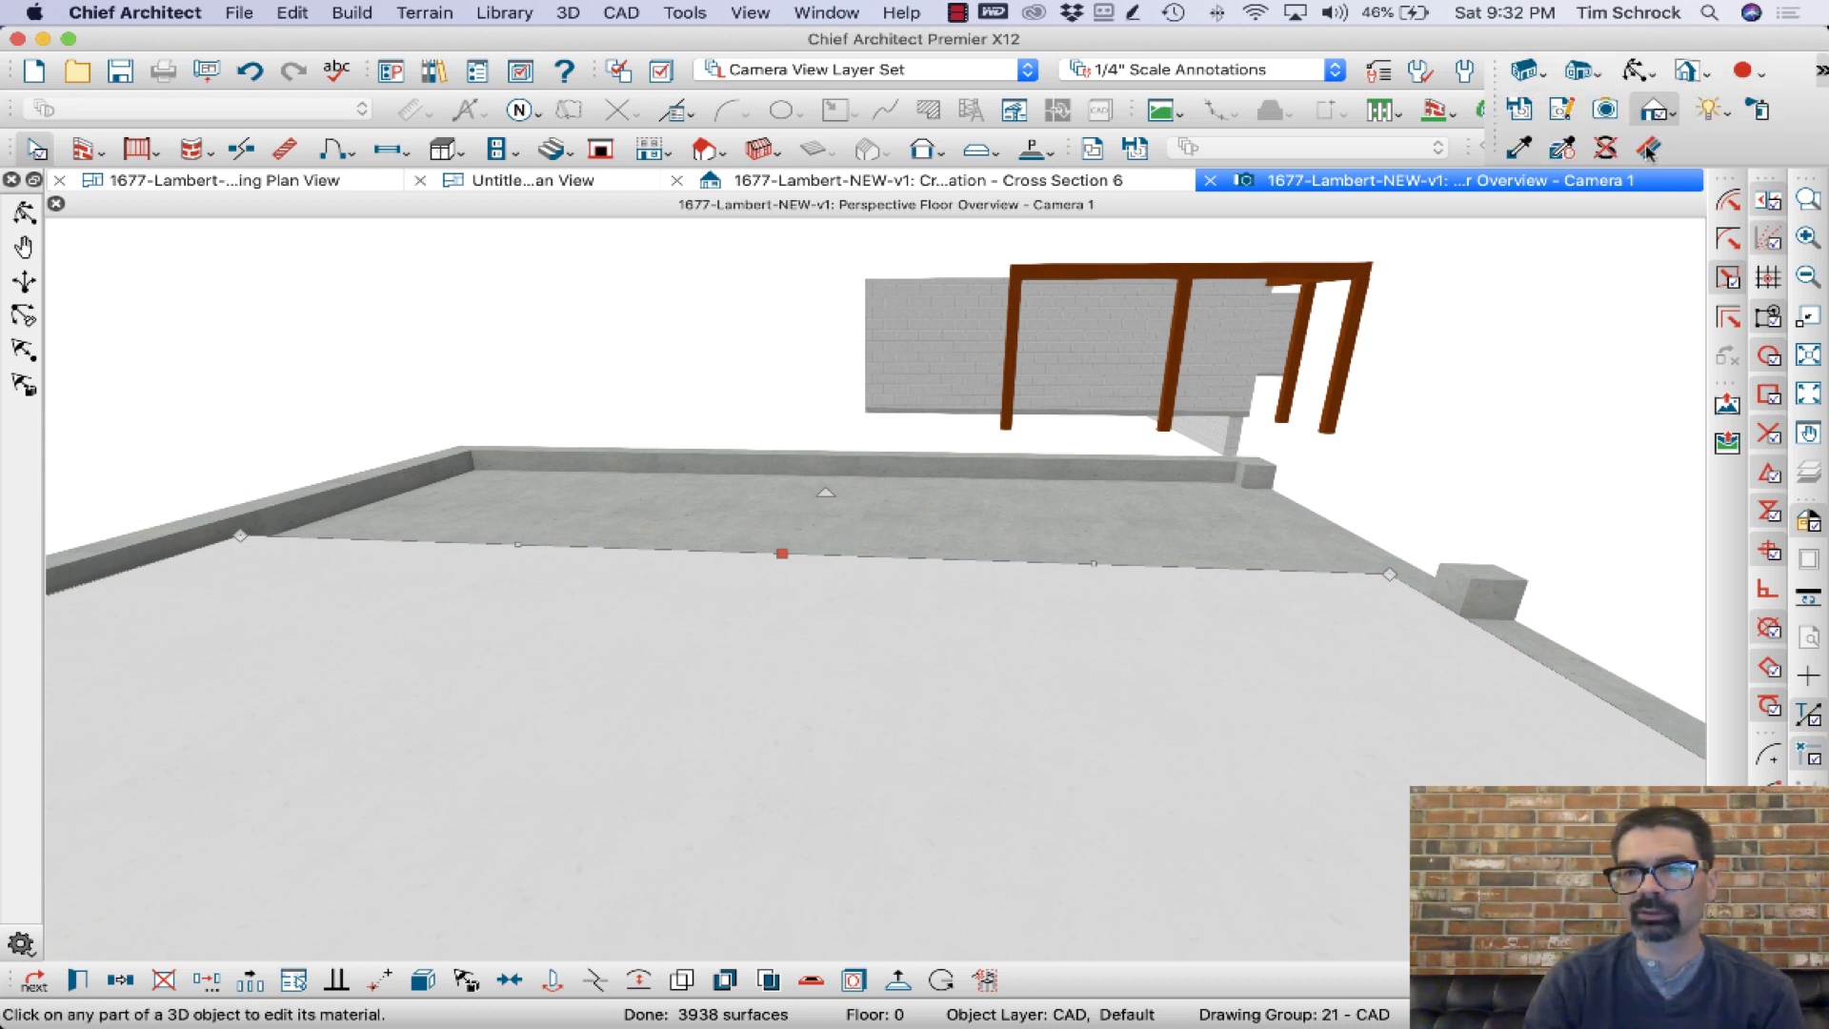
{"action": "left_click", "coordinate": [1606, 151]}
{"action": "left_click", "coordinate": [1131, 495]}
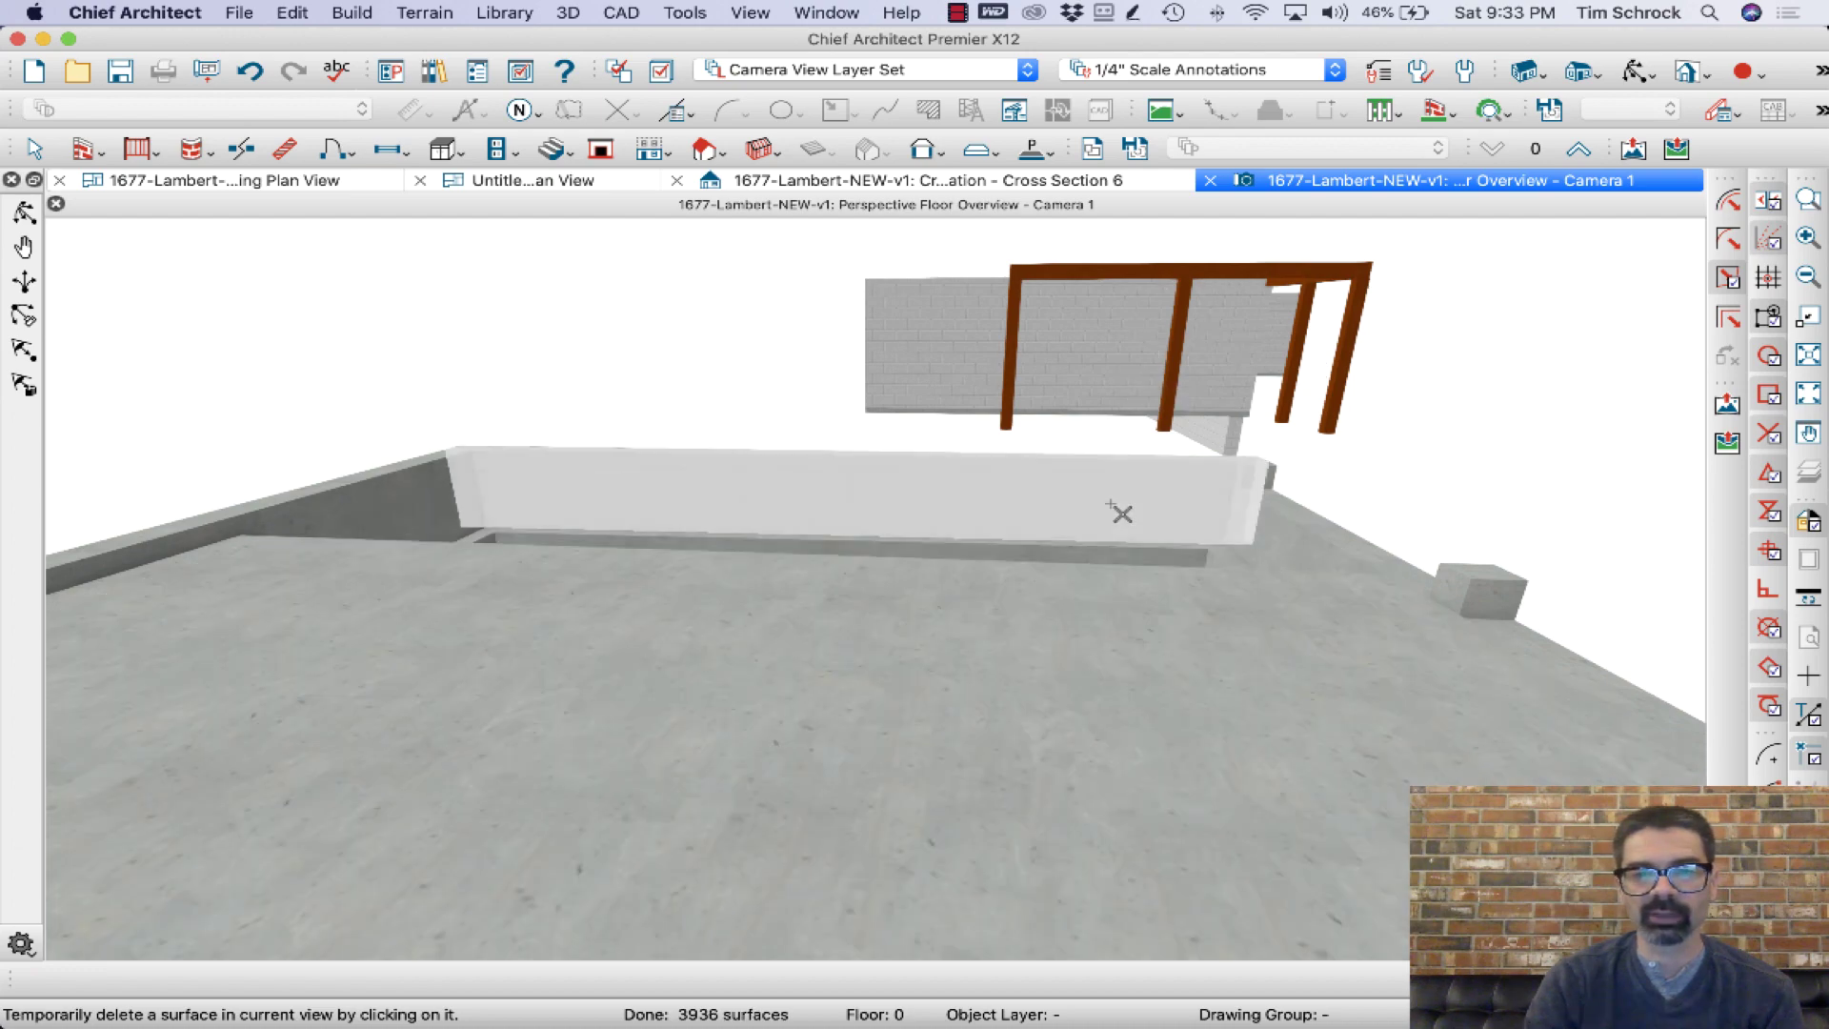
{"action": "left_click", "coordinate": [24, 212]}
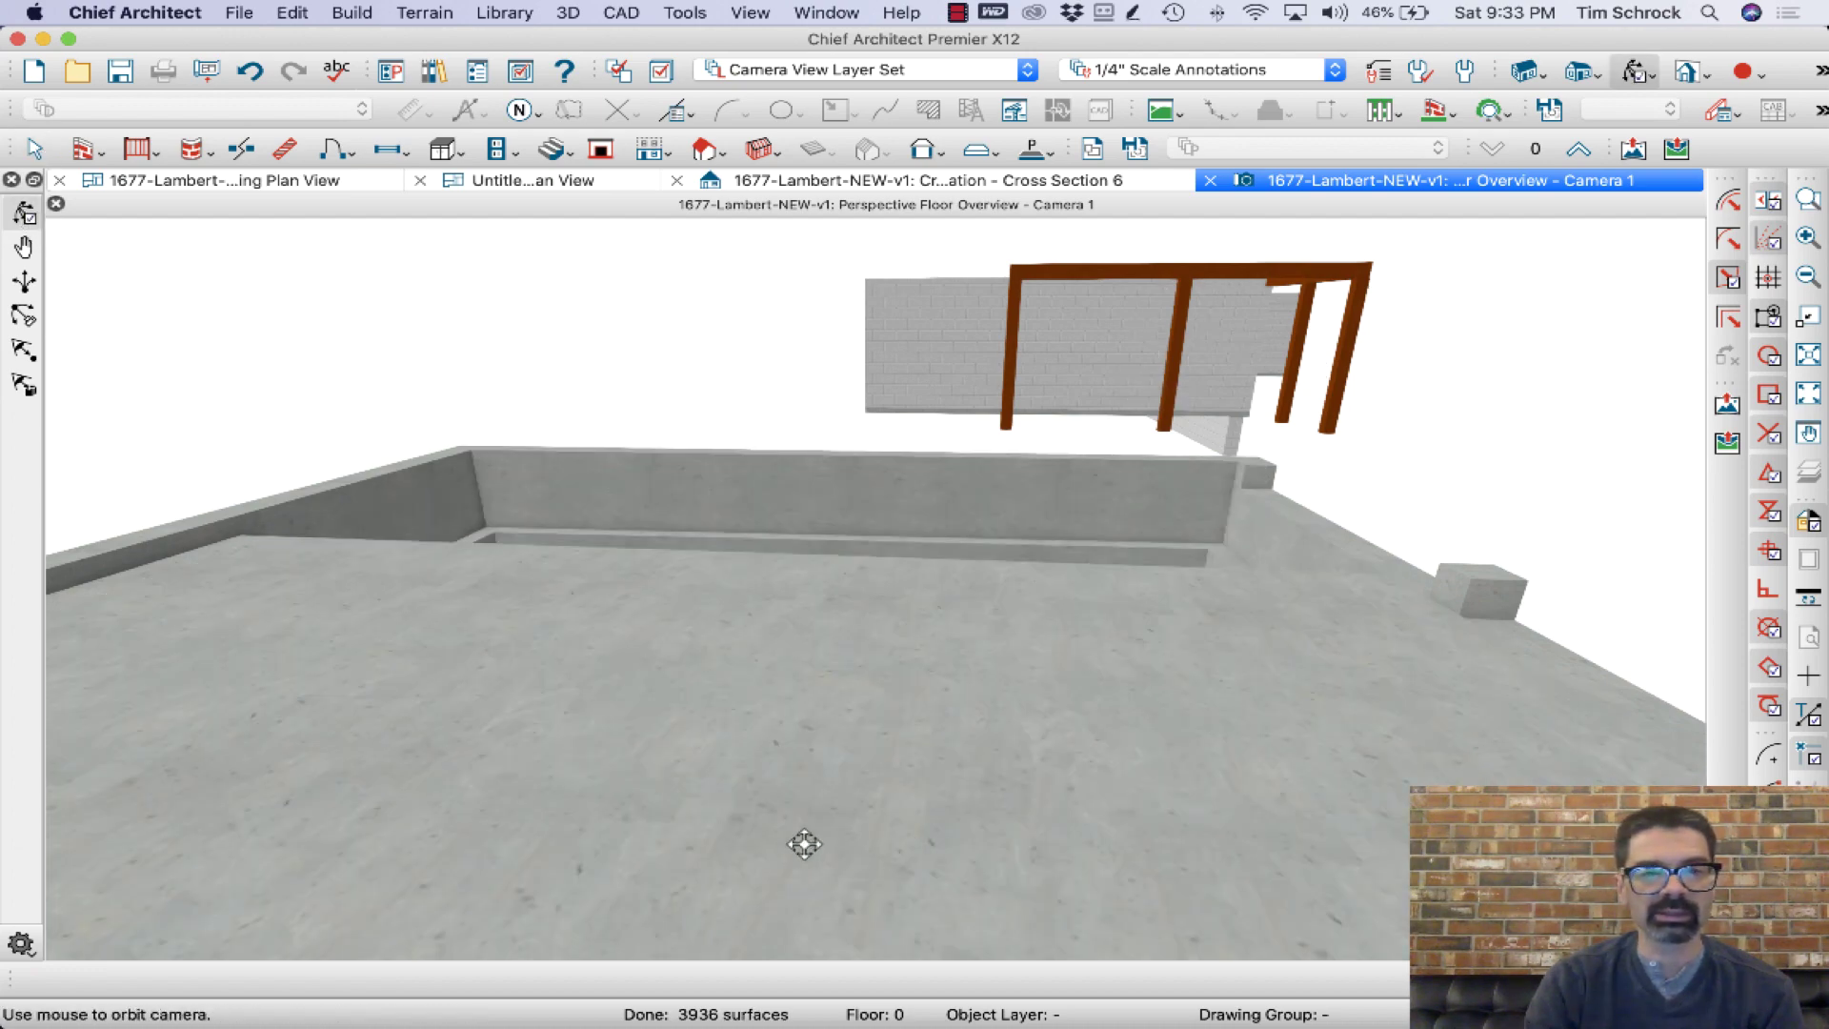
{"action": "left_click_drag", "start_coordinate": [804, 845], "coordinate": [294, 584]}
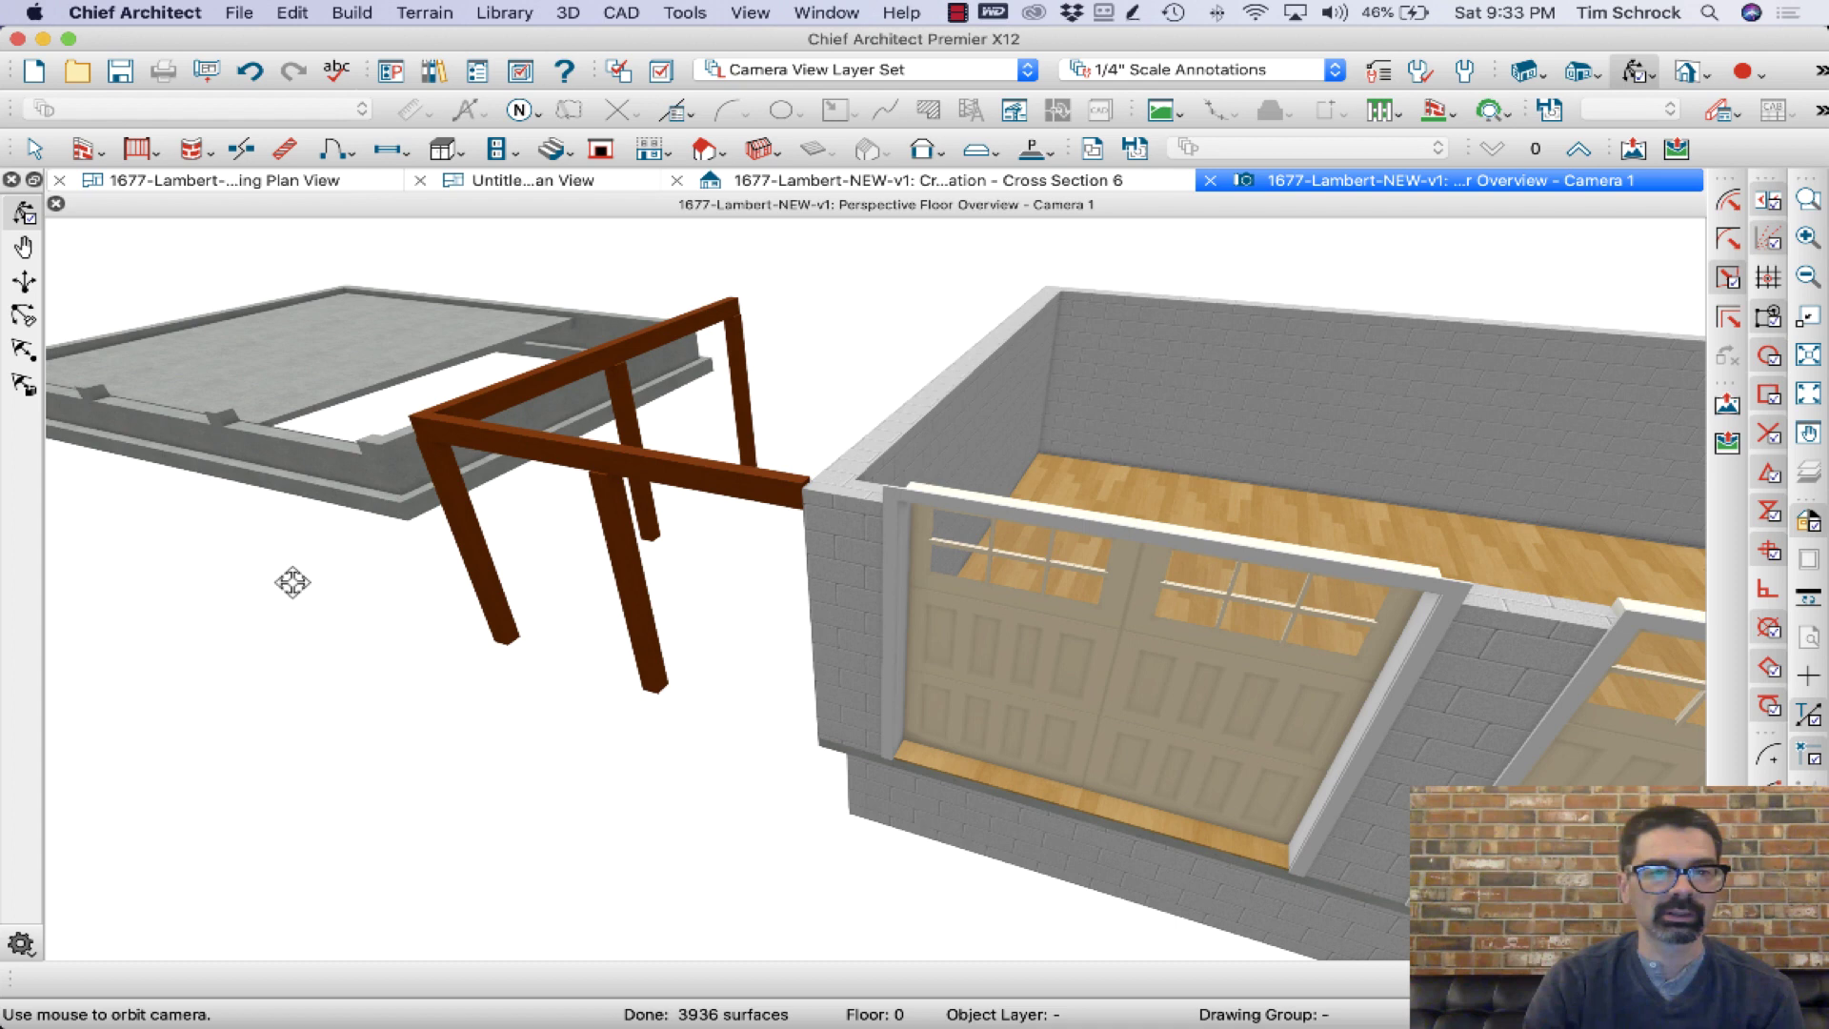
{"action": "left_click_drag", "start_coordinate": [314, 355], "coordinate": [313, 355]}
{"action": "scroll", "coordinate": [311, 355], "scroll_direction": "up", "scroll_amount": 3}
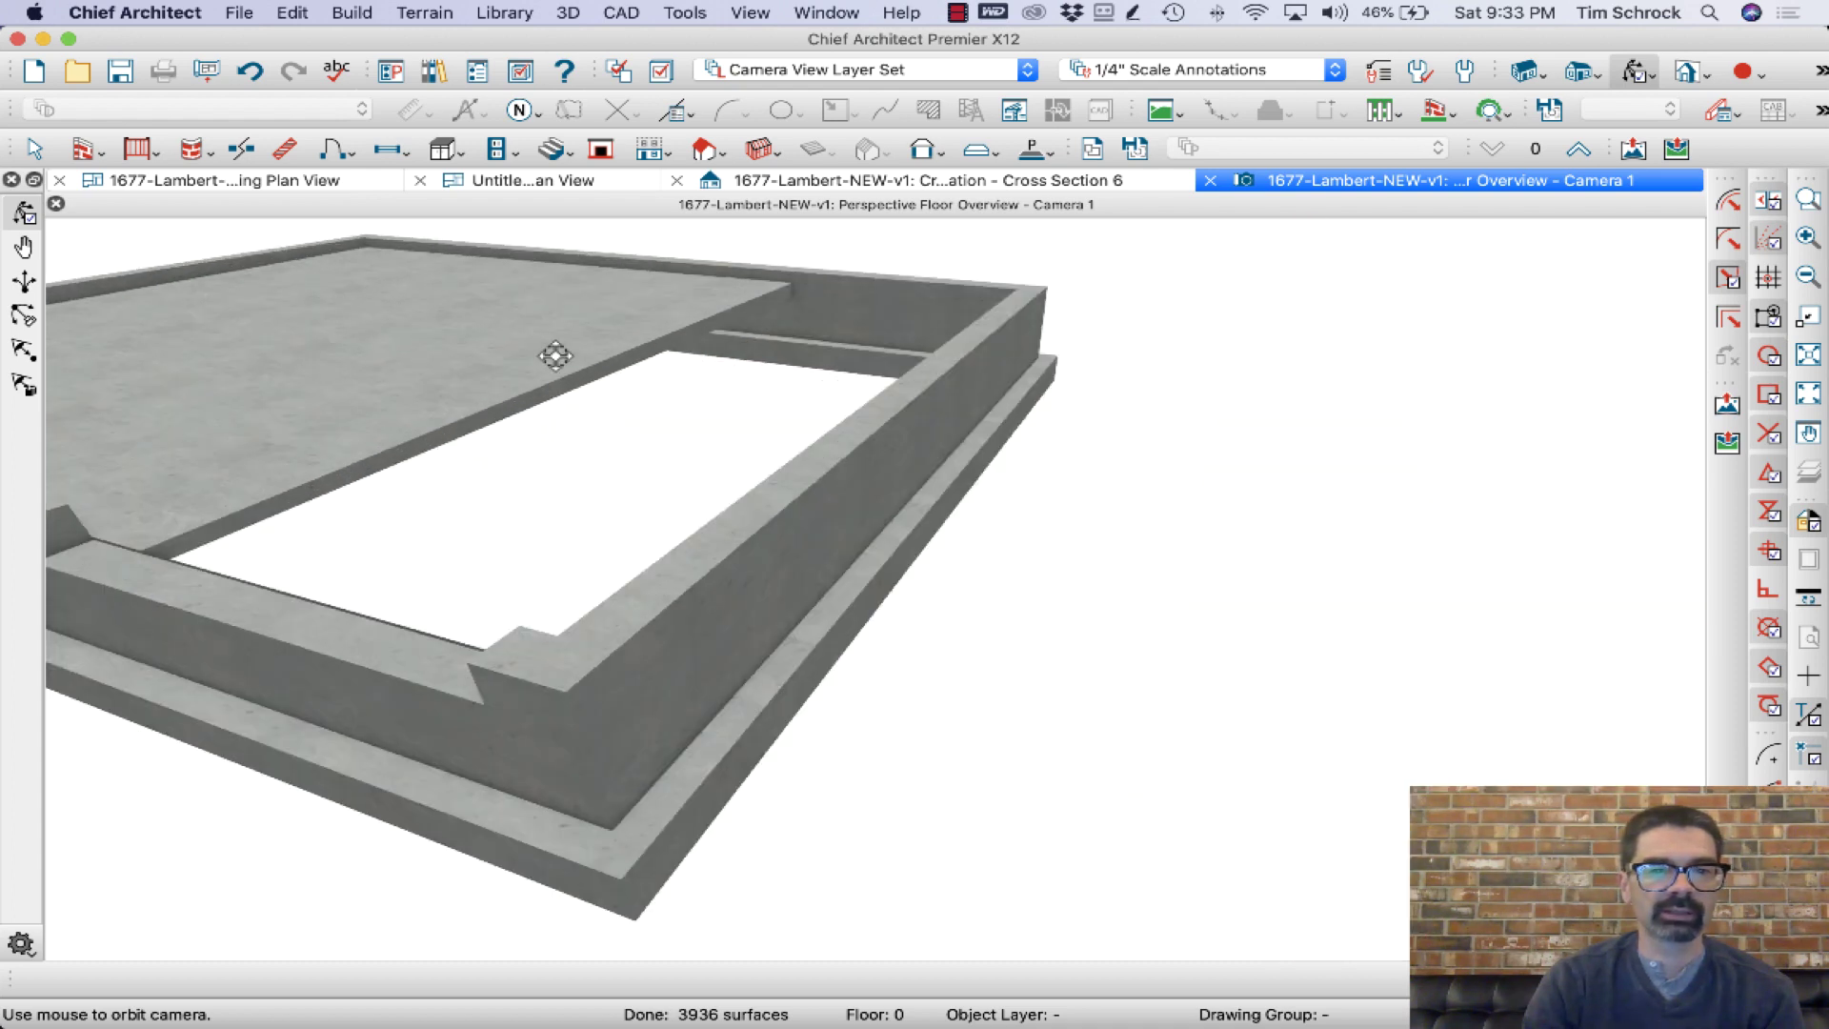
{"action": "left_click_drag", "start_coordinate": [1006, 371], "coordinate": [743, 367]}
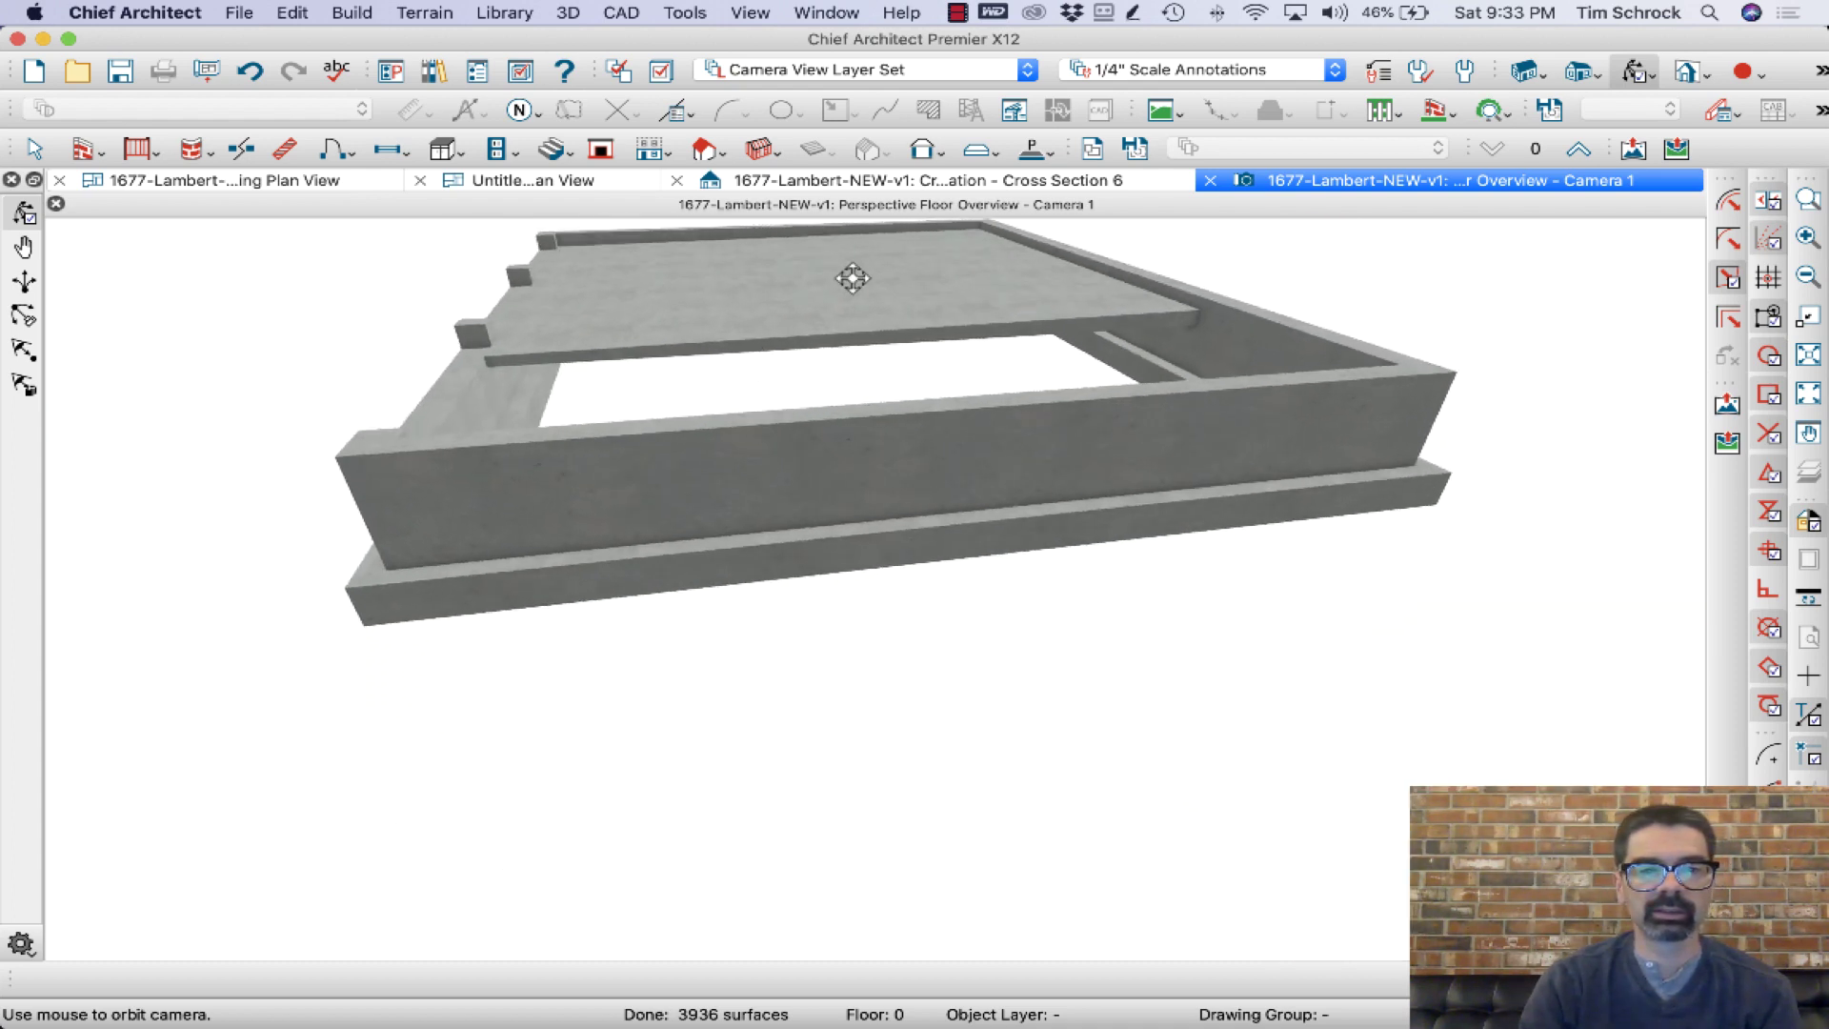
{"action": "scroll", "coordinate": [882, 280], "scroll_direction": "up", "scroll_amount": 3}
{"action": "scroll", "coordinate": [1206, 258], "scroll_direction": "up", "scroll_amount": 4}
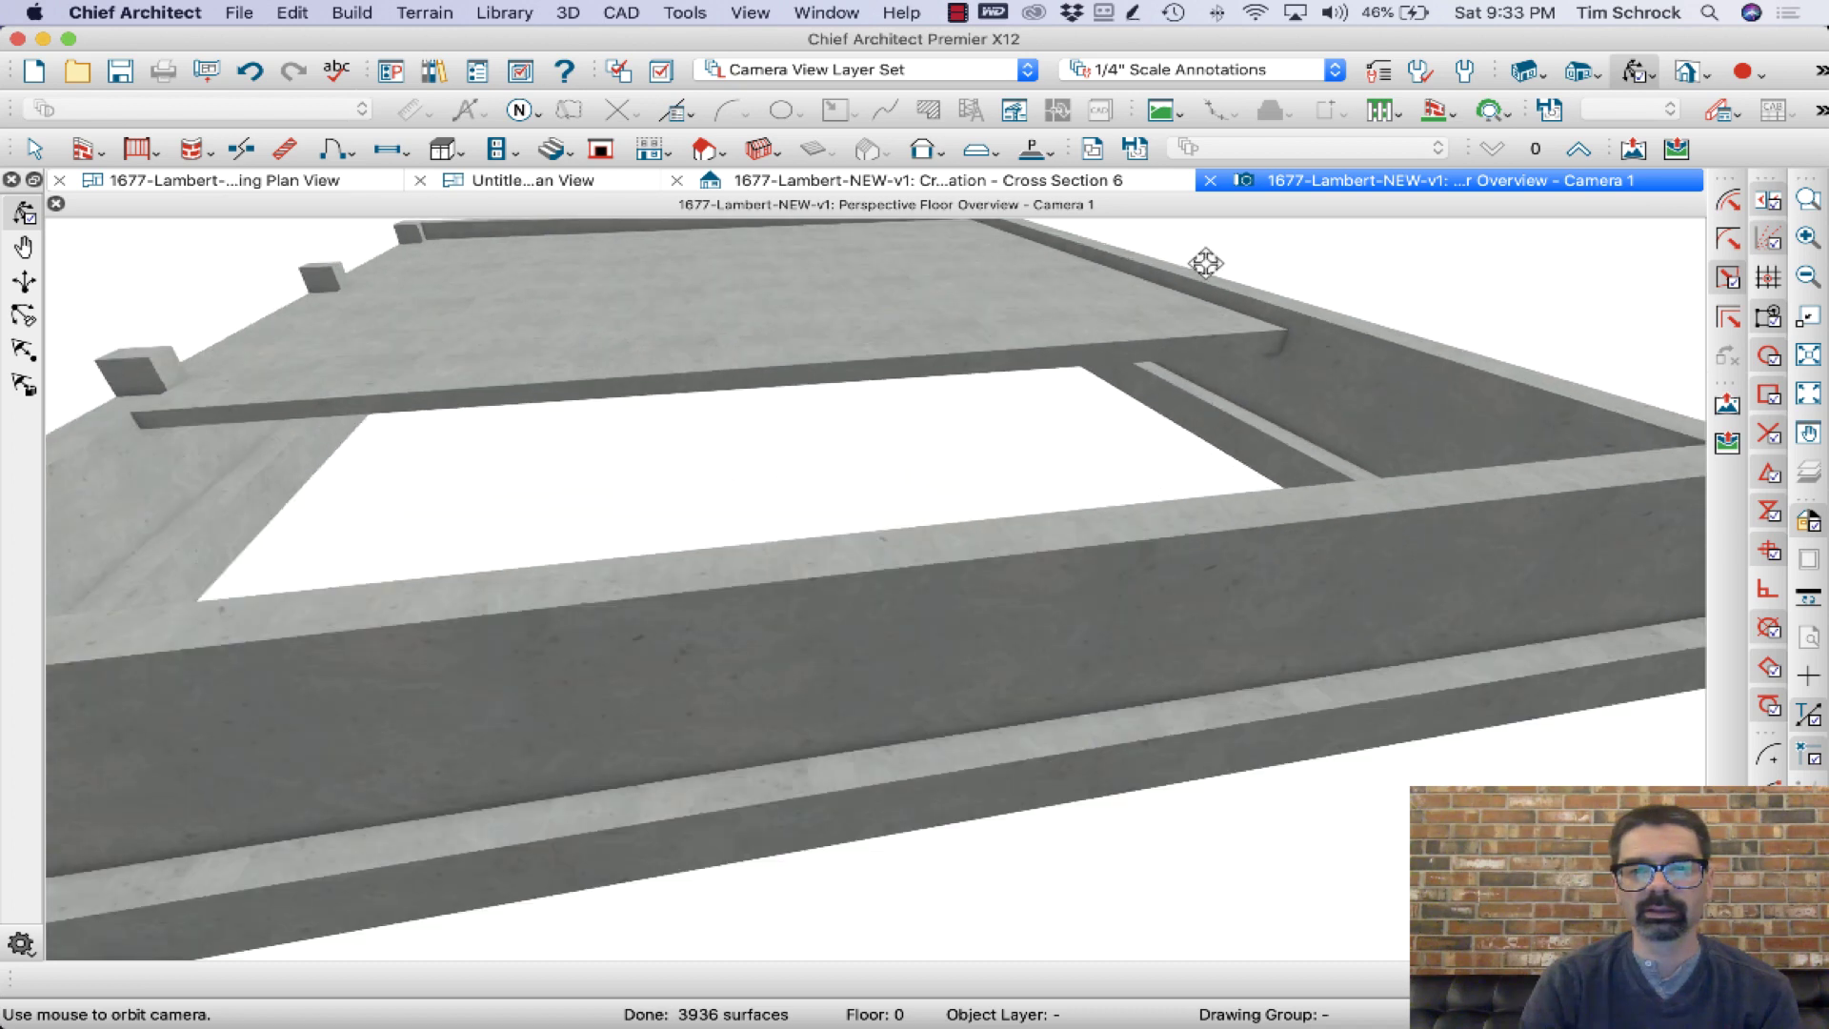
Raise one corner of the thin slab-edge strip to slope it
{"action": "key", "text": "space"}
{"action": "left_click", "coordinate": [1243, 354]}
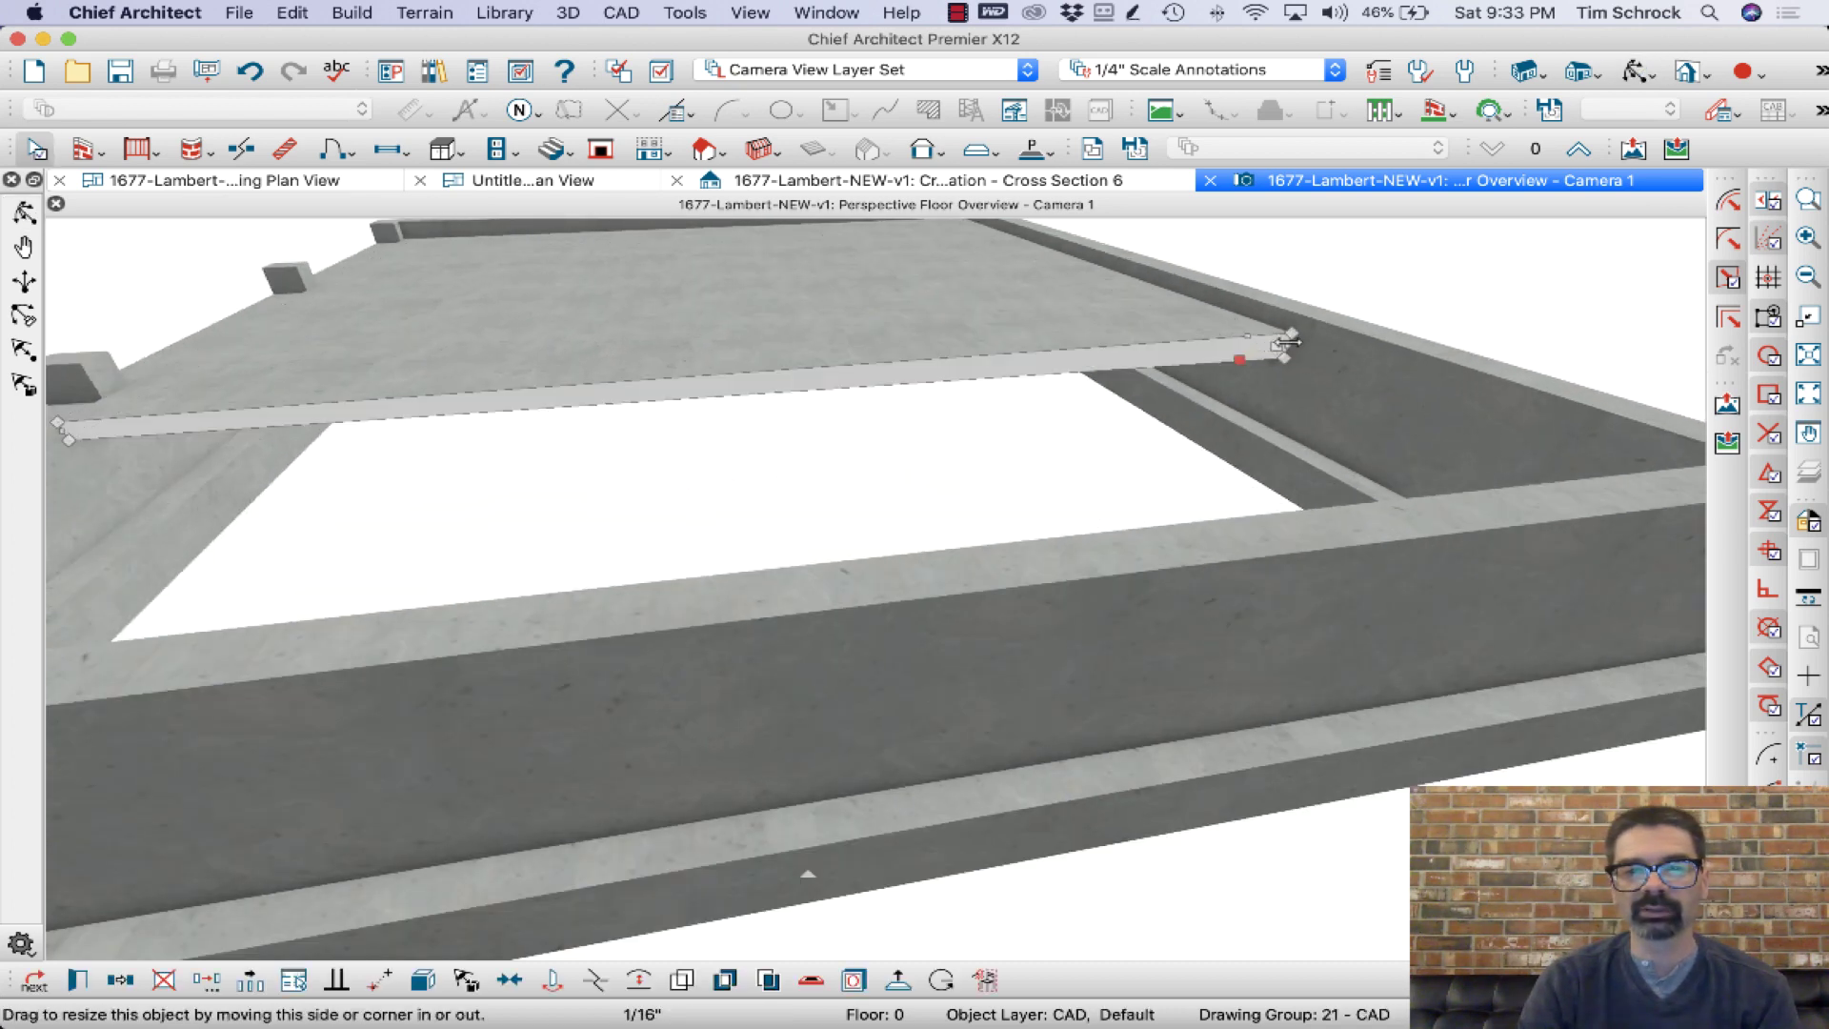
{"action": "left_click", "coordinate": [1155, 339]}
{"action": "left_click", "coordinate": [1157, 363]}
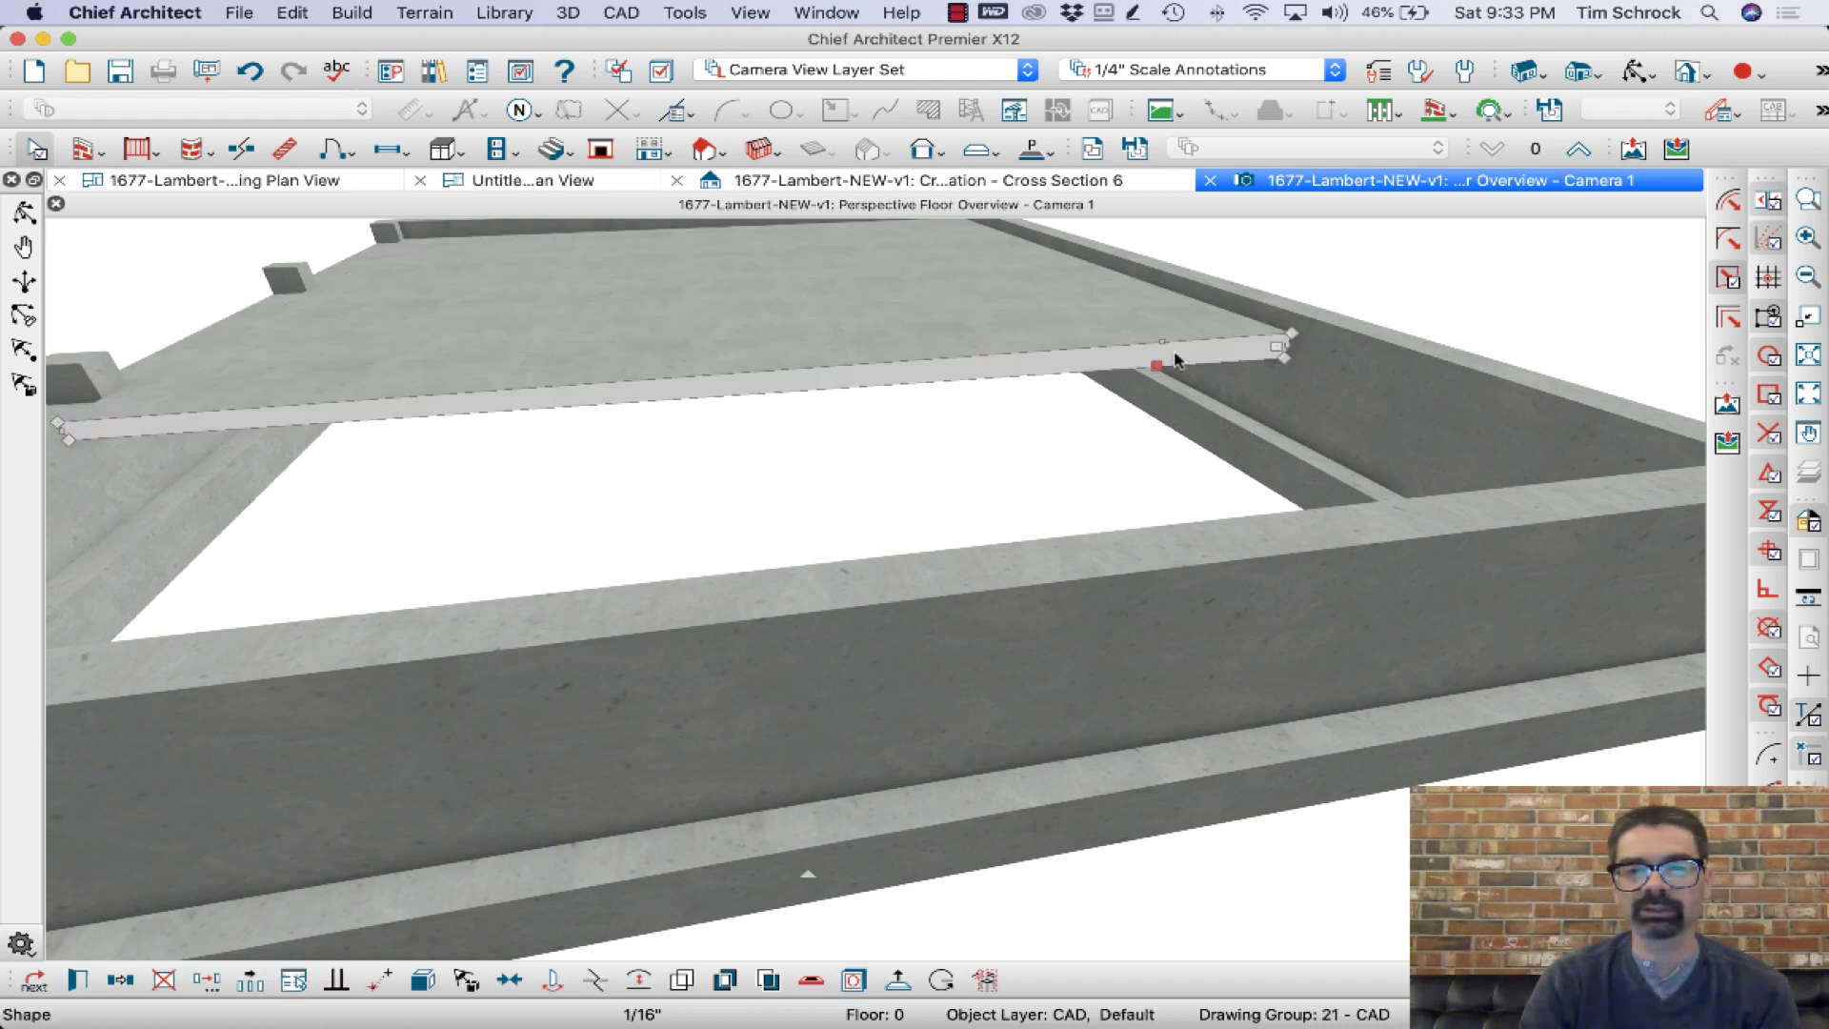
{"action": "left_click_drag", "start_coordinate": [1292, 305], "coordinate": [1170, 283]}
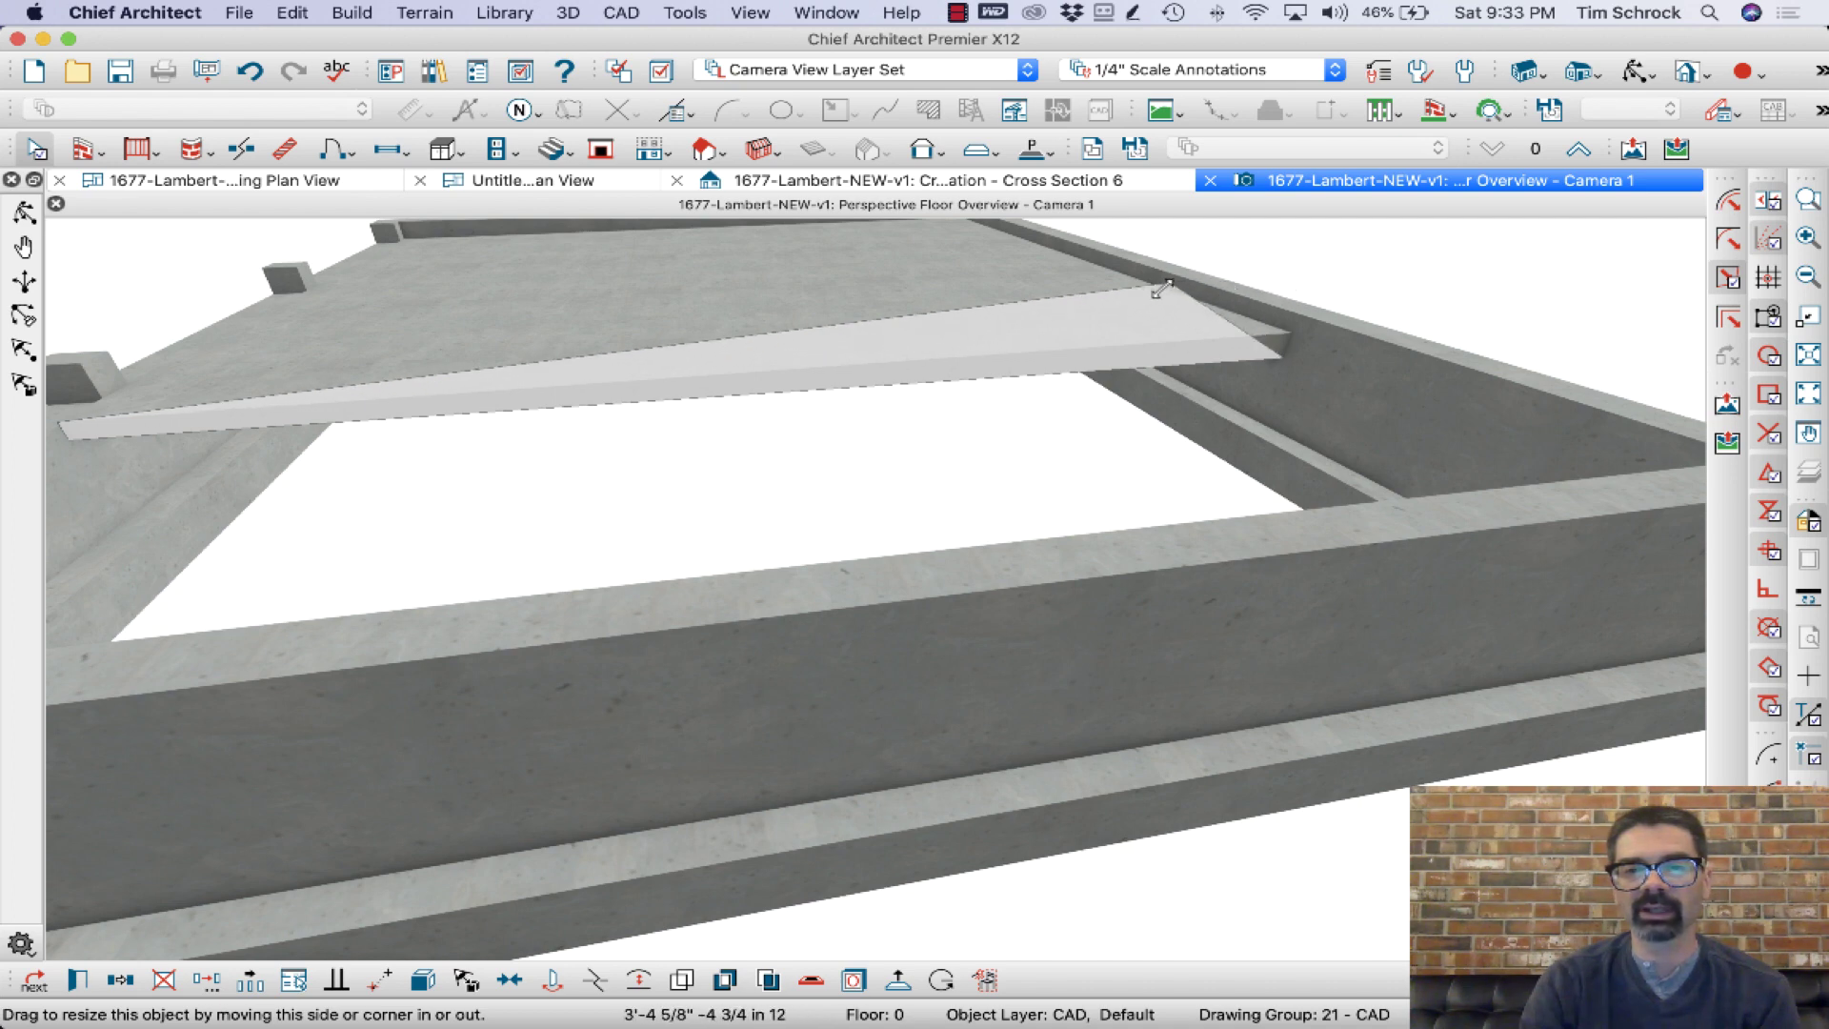
{"action": "key", "text": "Escape"}
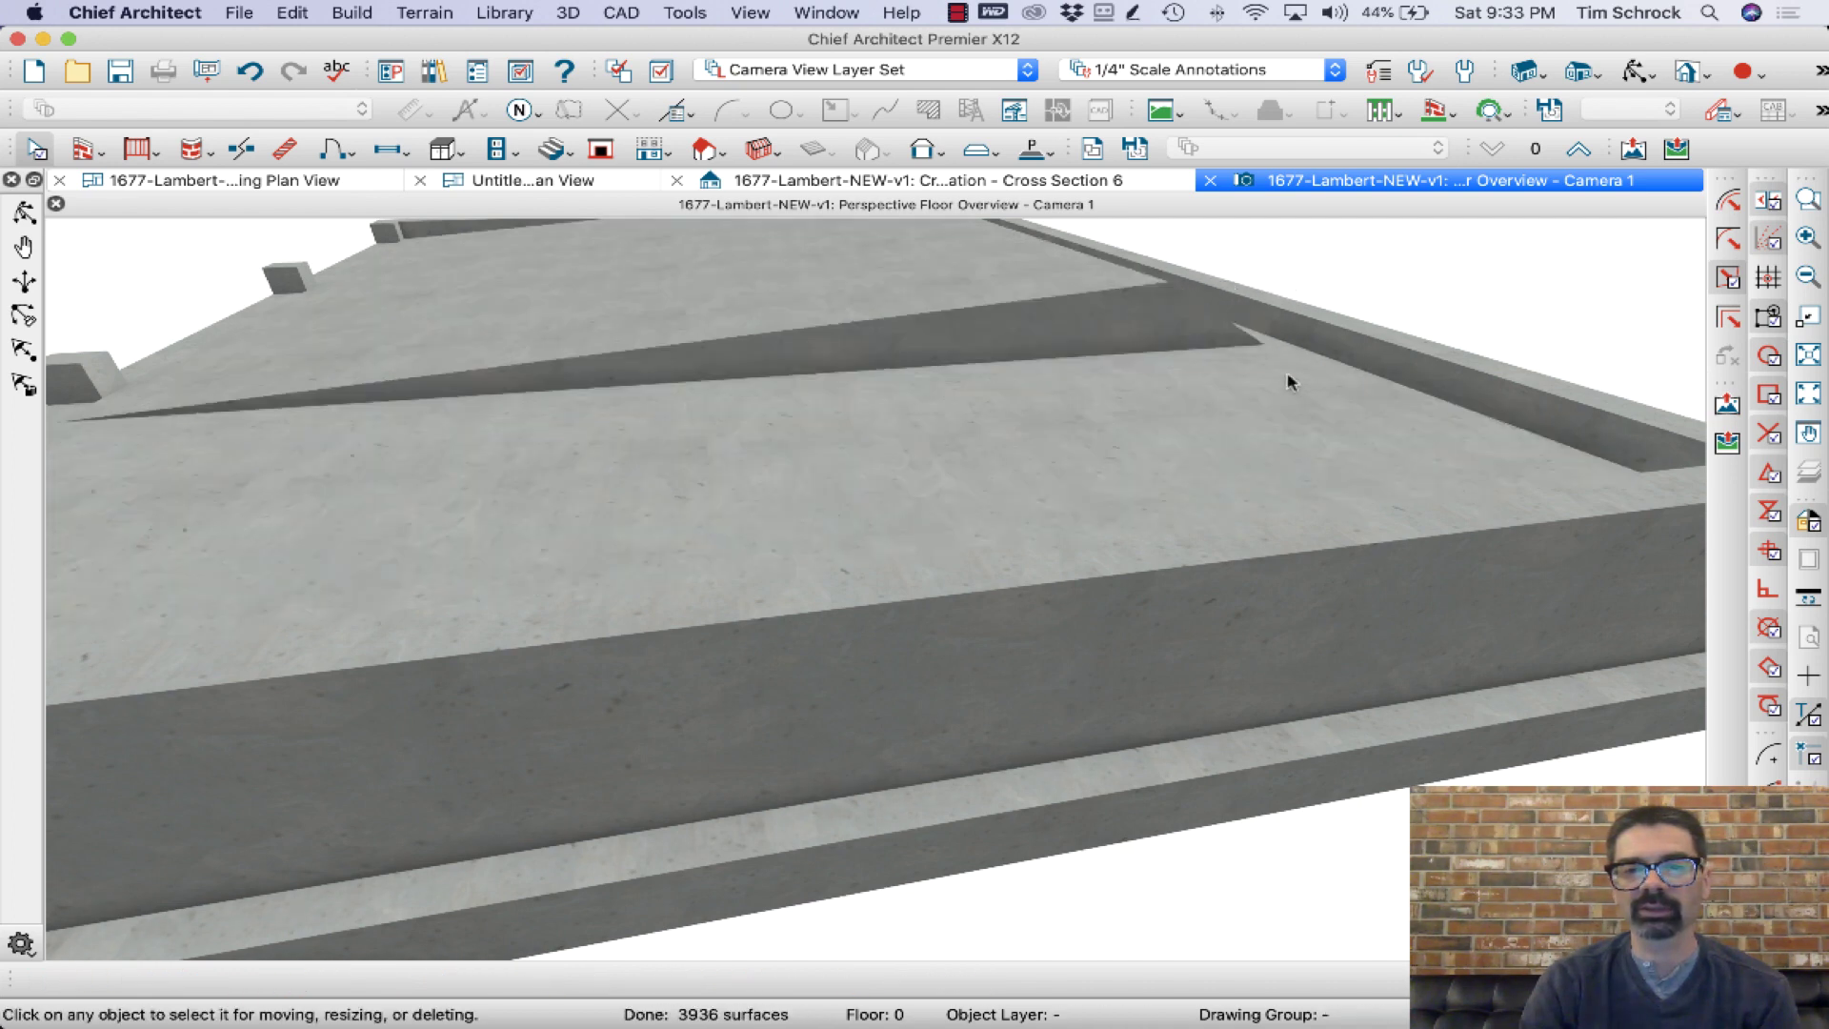
Orbit to inspect, undo the sloped strip, and return to the Working Plan View
{"action": "left_click", "coordinate": [21, 212]}
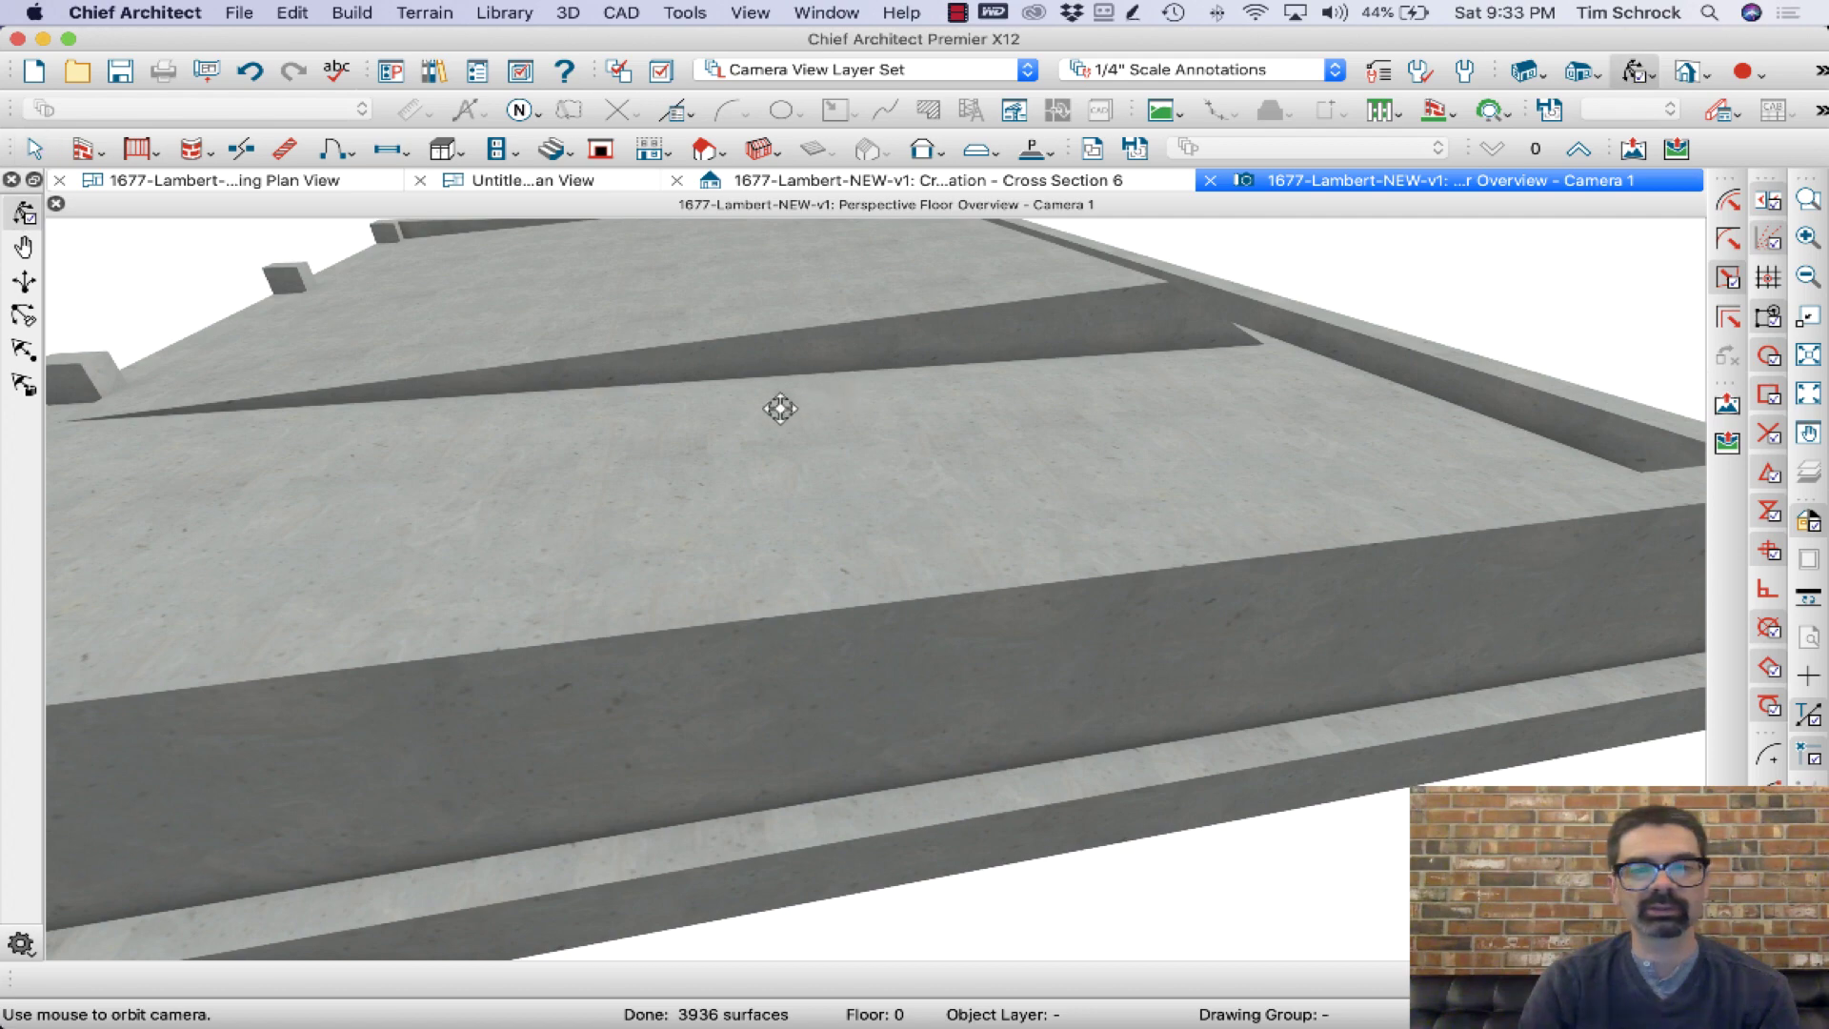
{"action": "left_click_drag", "start_coordinate": [780, 409], "coordinate": [1429, 404]}
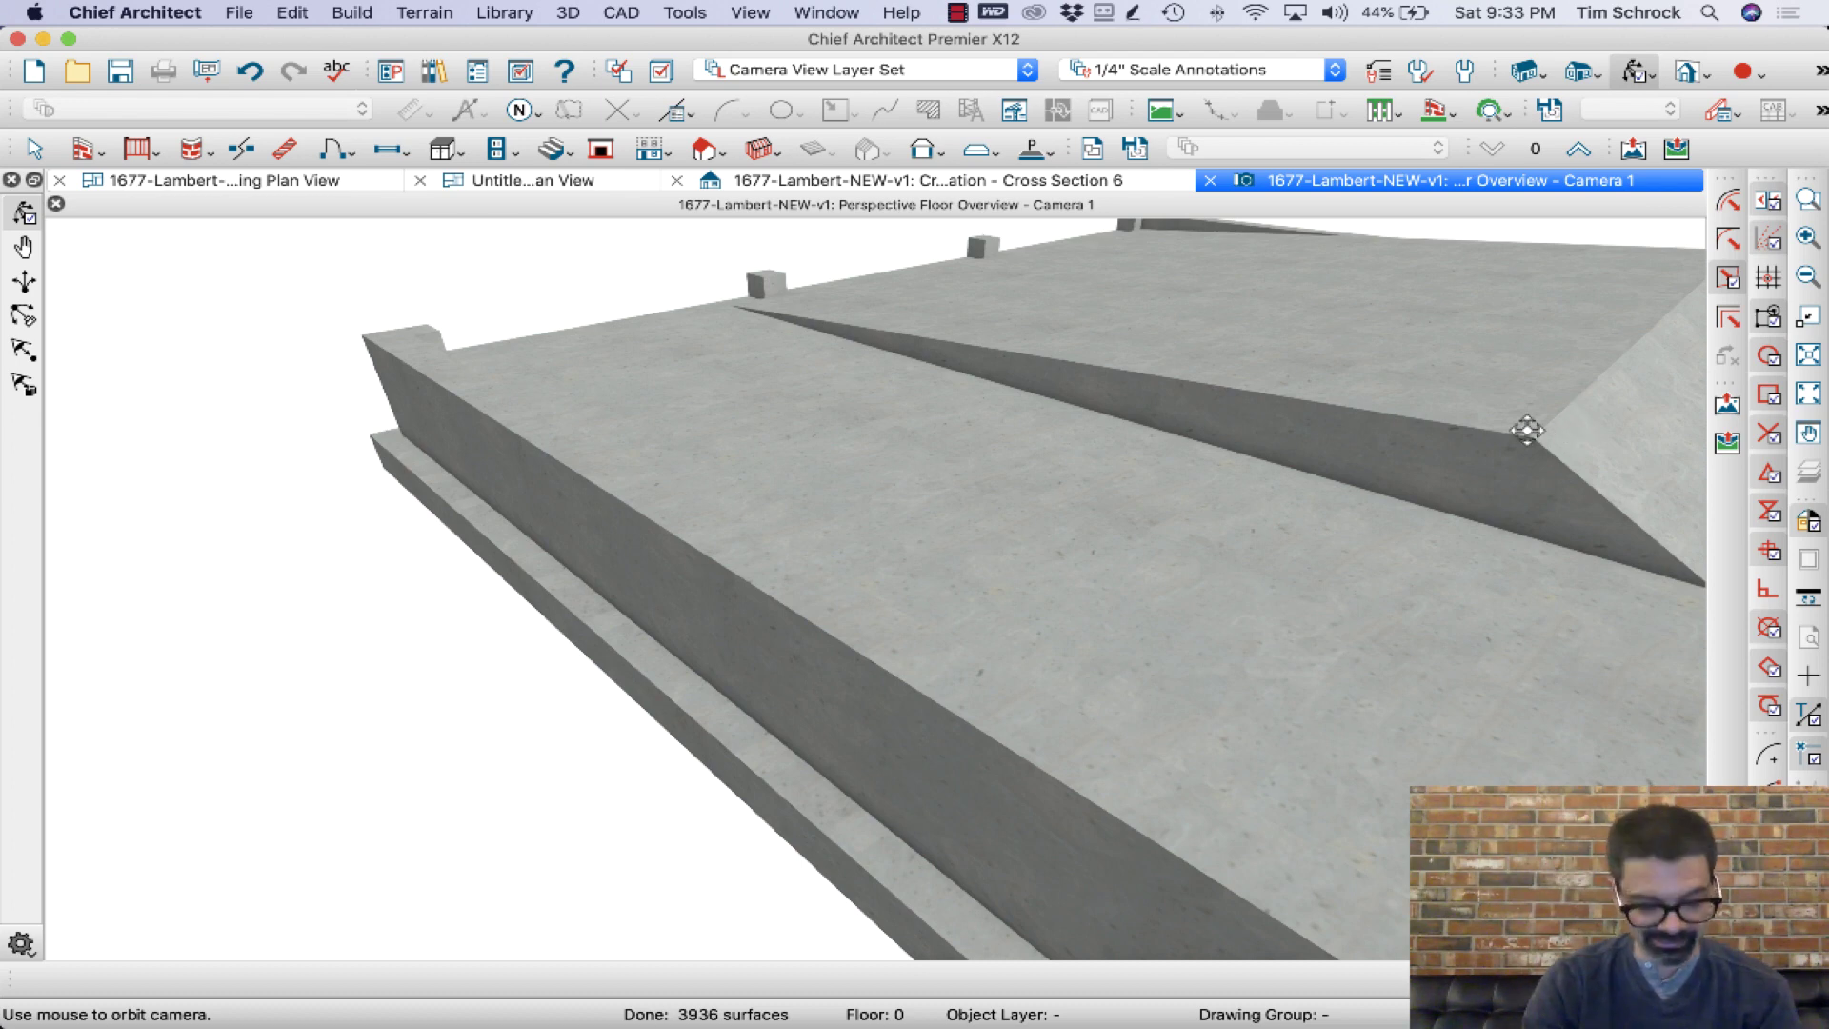
{"action": "key", "text": "super+z"}
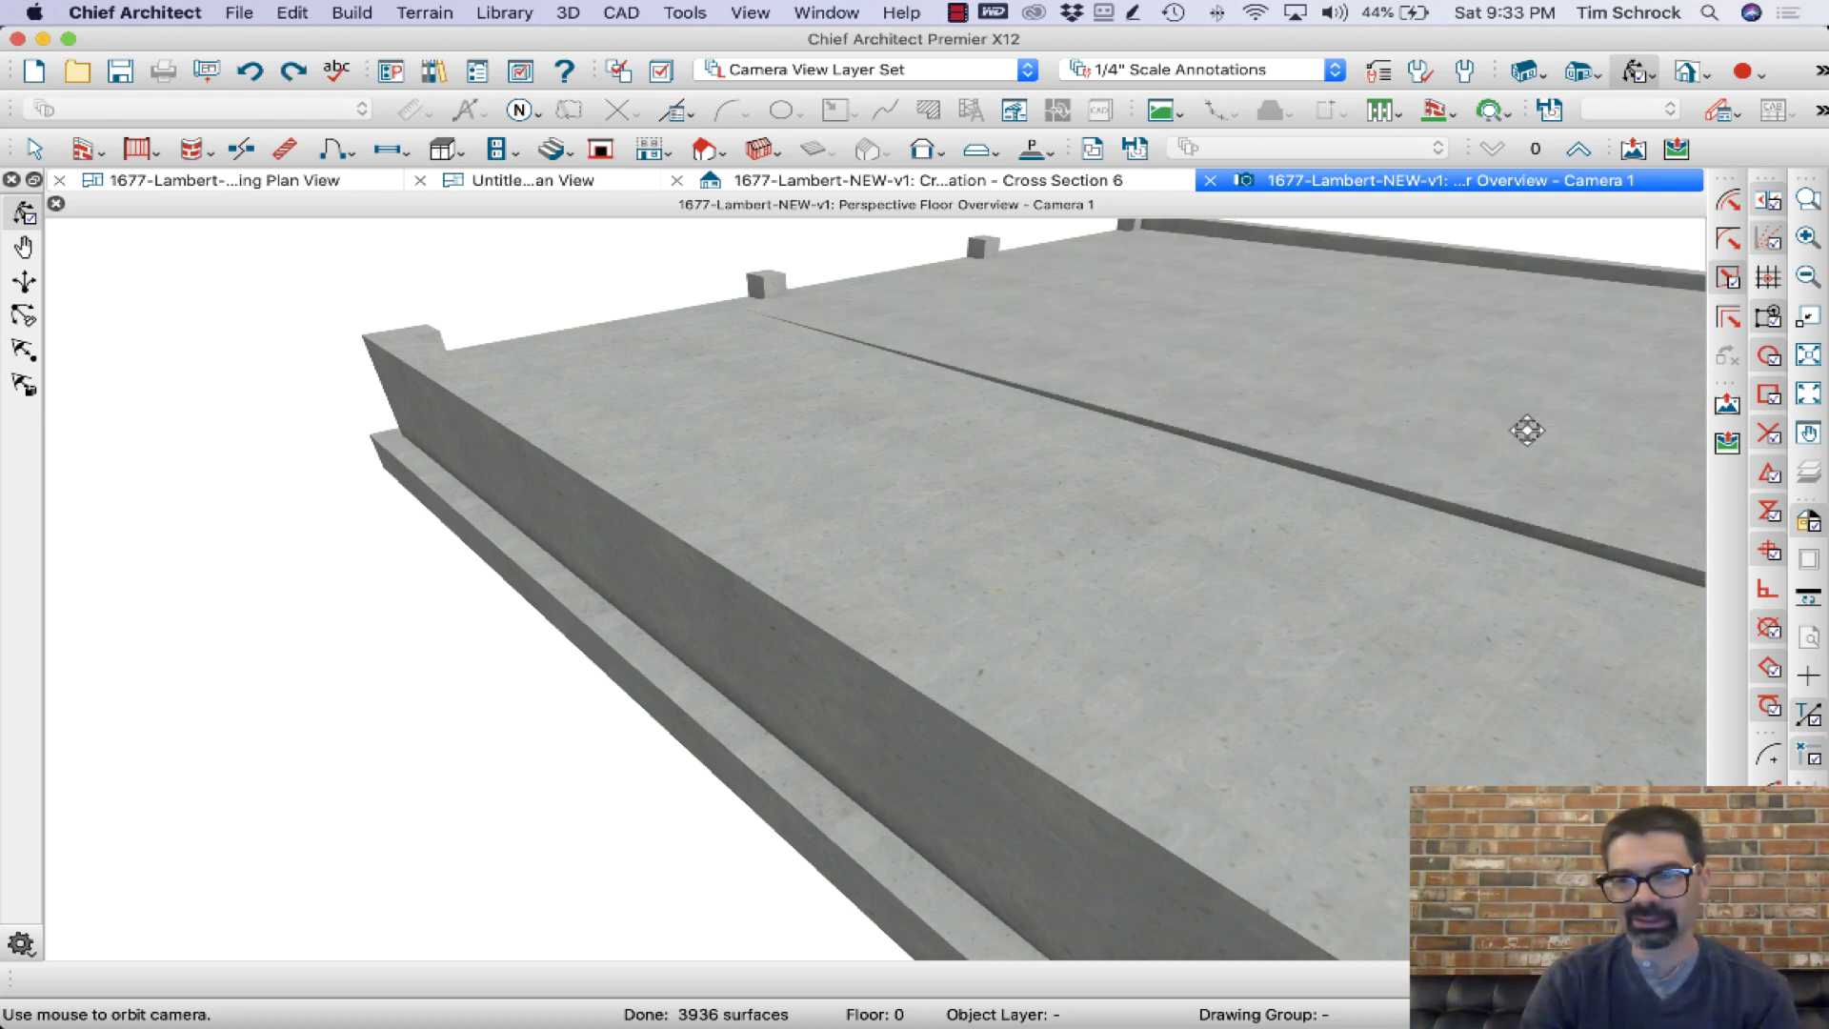
{"action": "left_click", "coordinate": [323, 184]}
Stretch the slab's left edge back to the left wall, restoring its 30'-4" width
{"action": "left_click", "coordinate": [654, 571]}
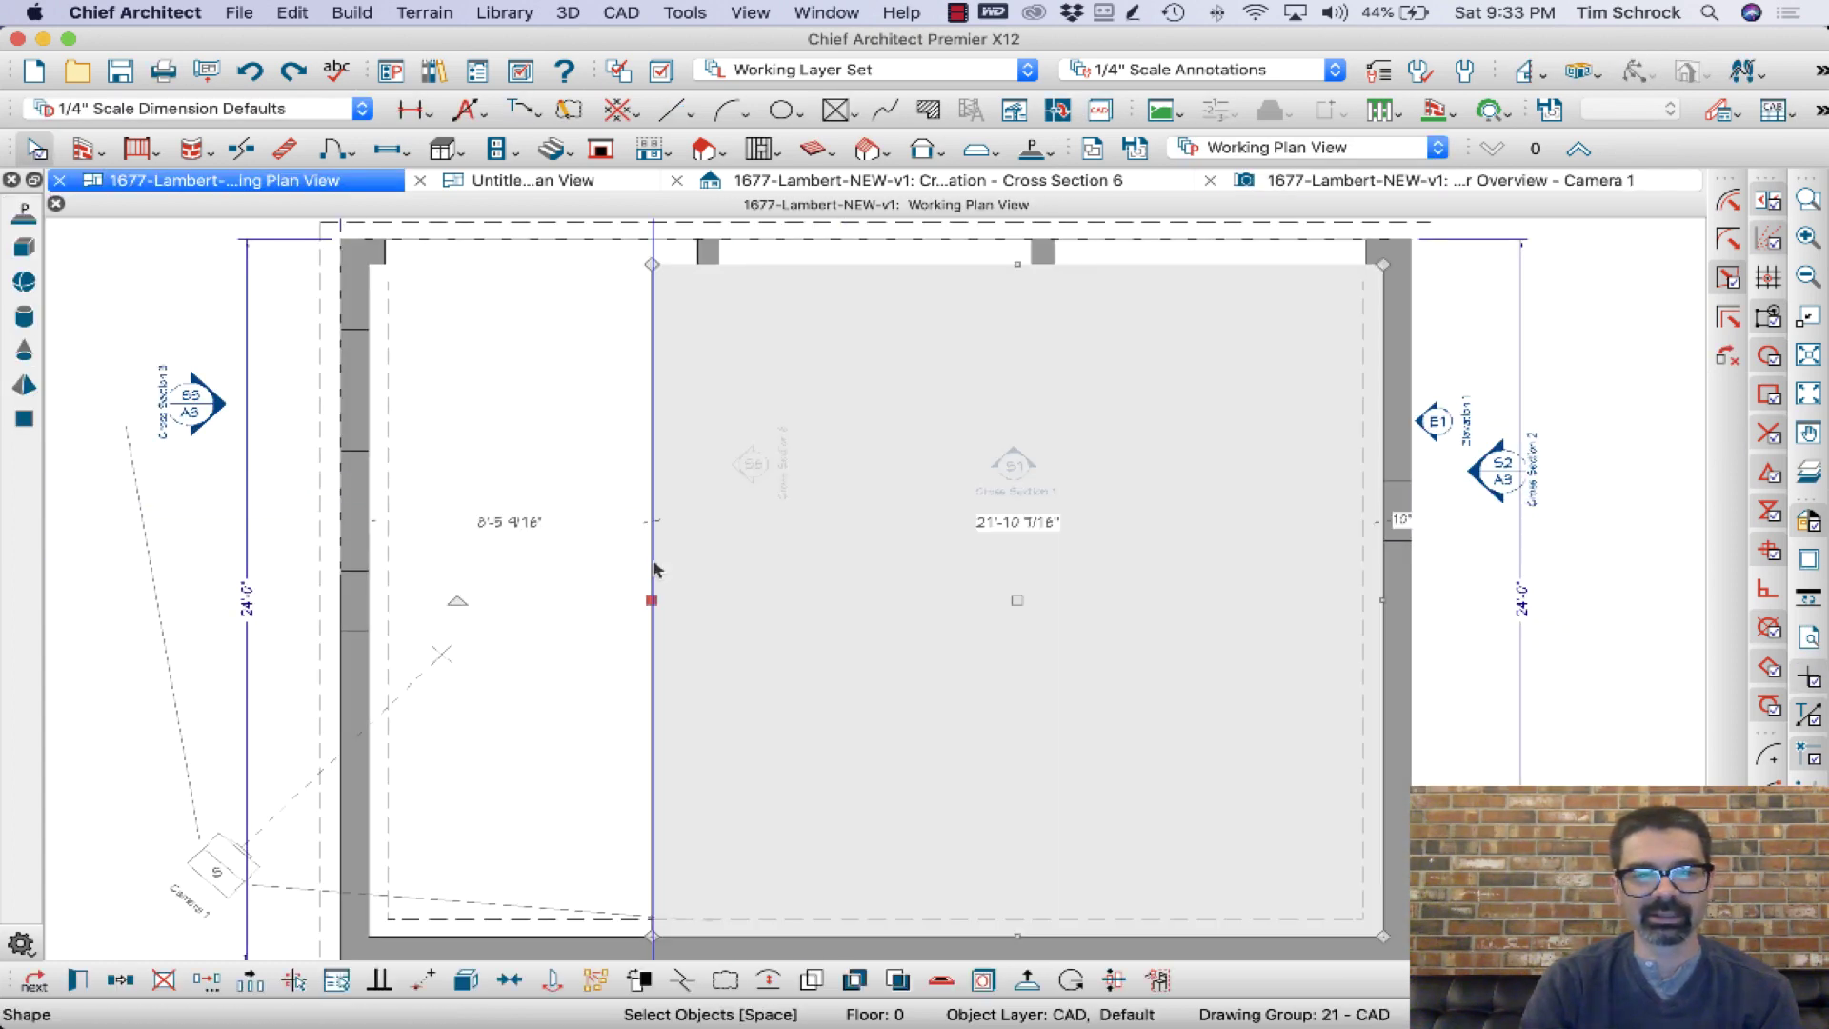
{"action": "left_click_drag", "start_coordinate": [651, 603], "coordinate": [369, 573]}
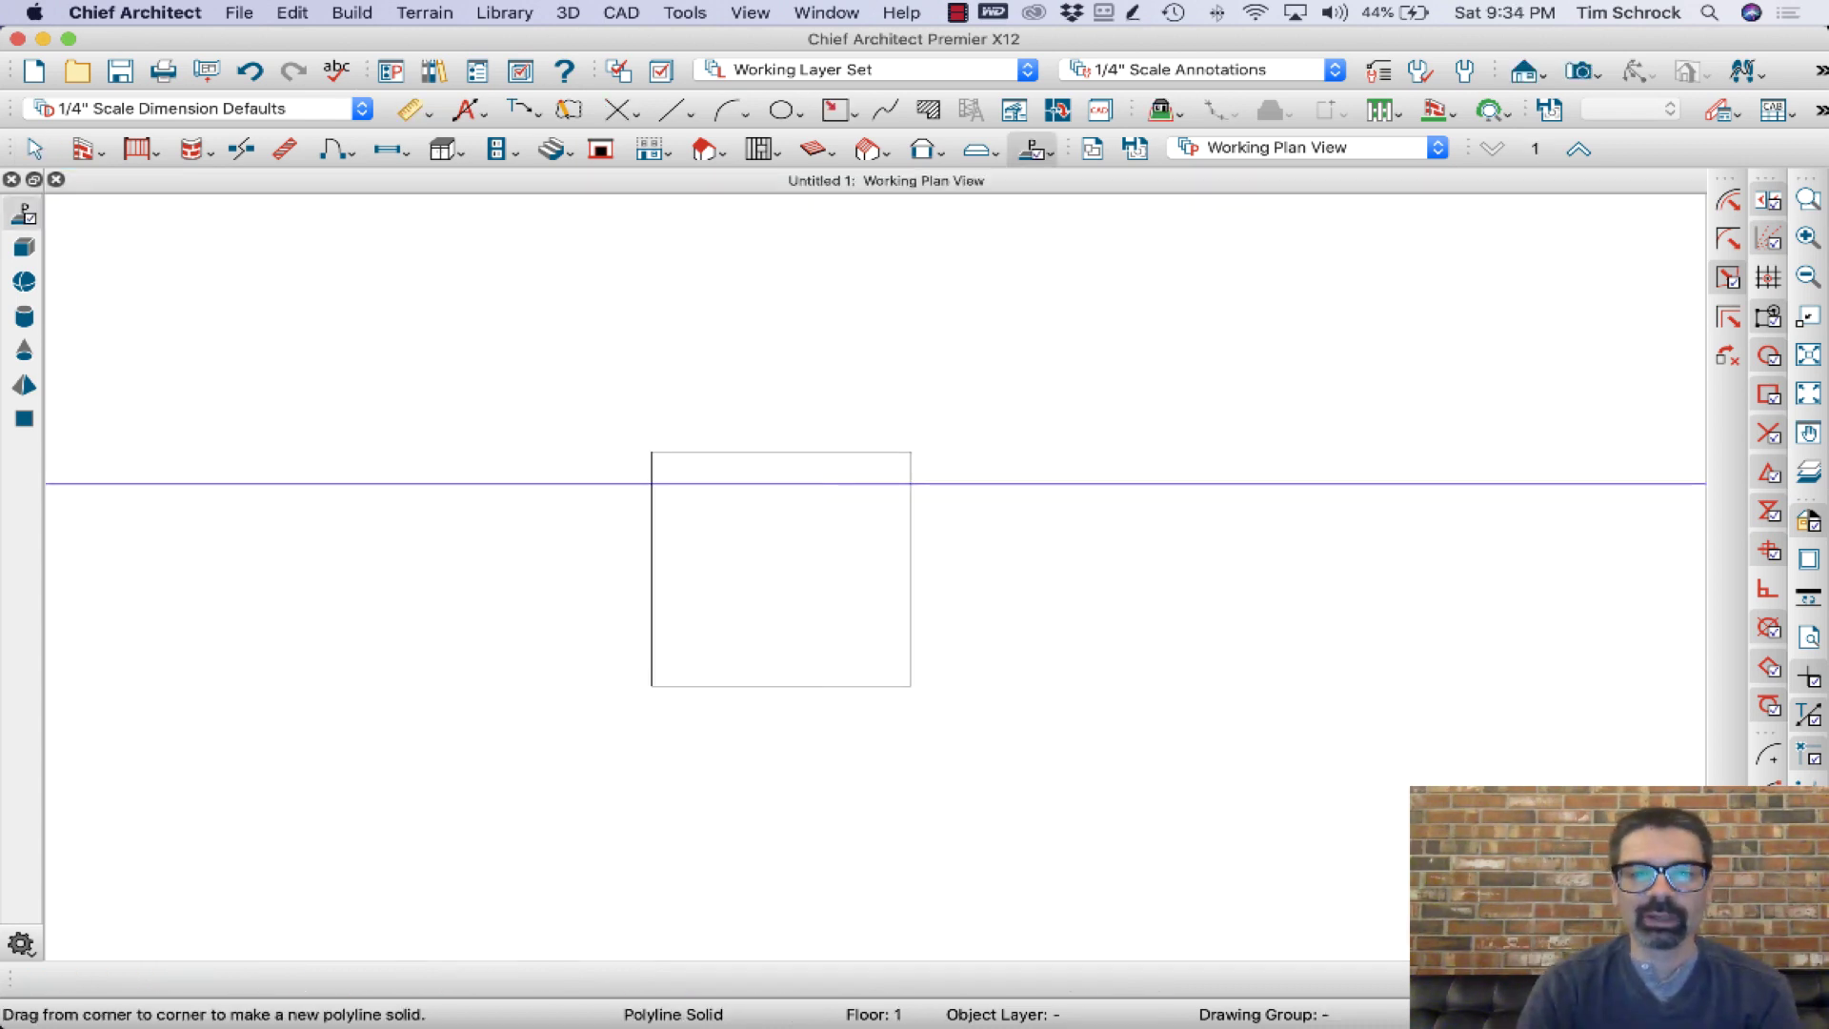
Open a 3D full overview of the rectangle and orbit around the concrete block
{"action": "key", "text": "space"}
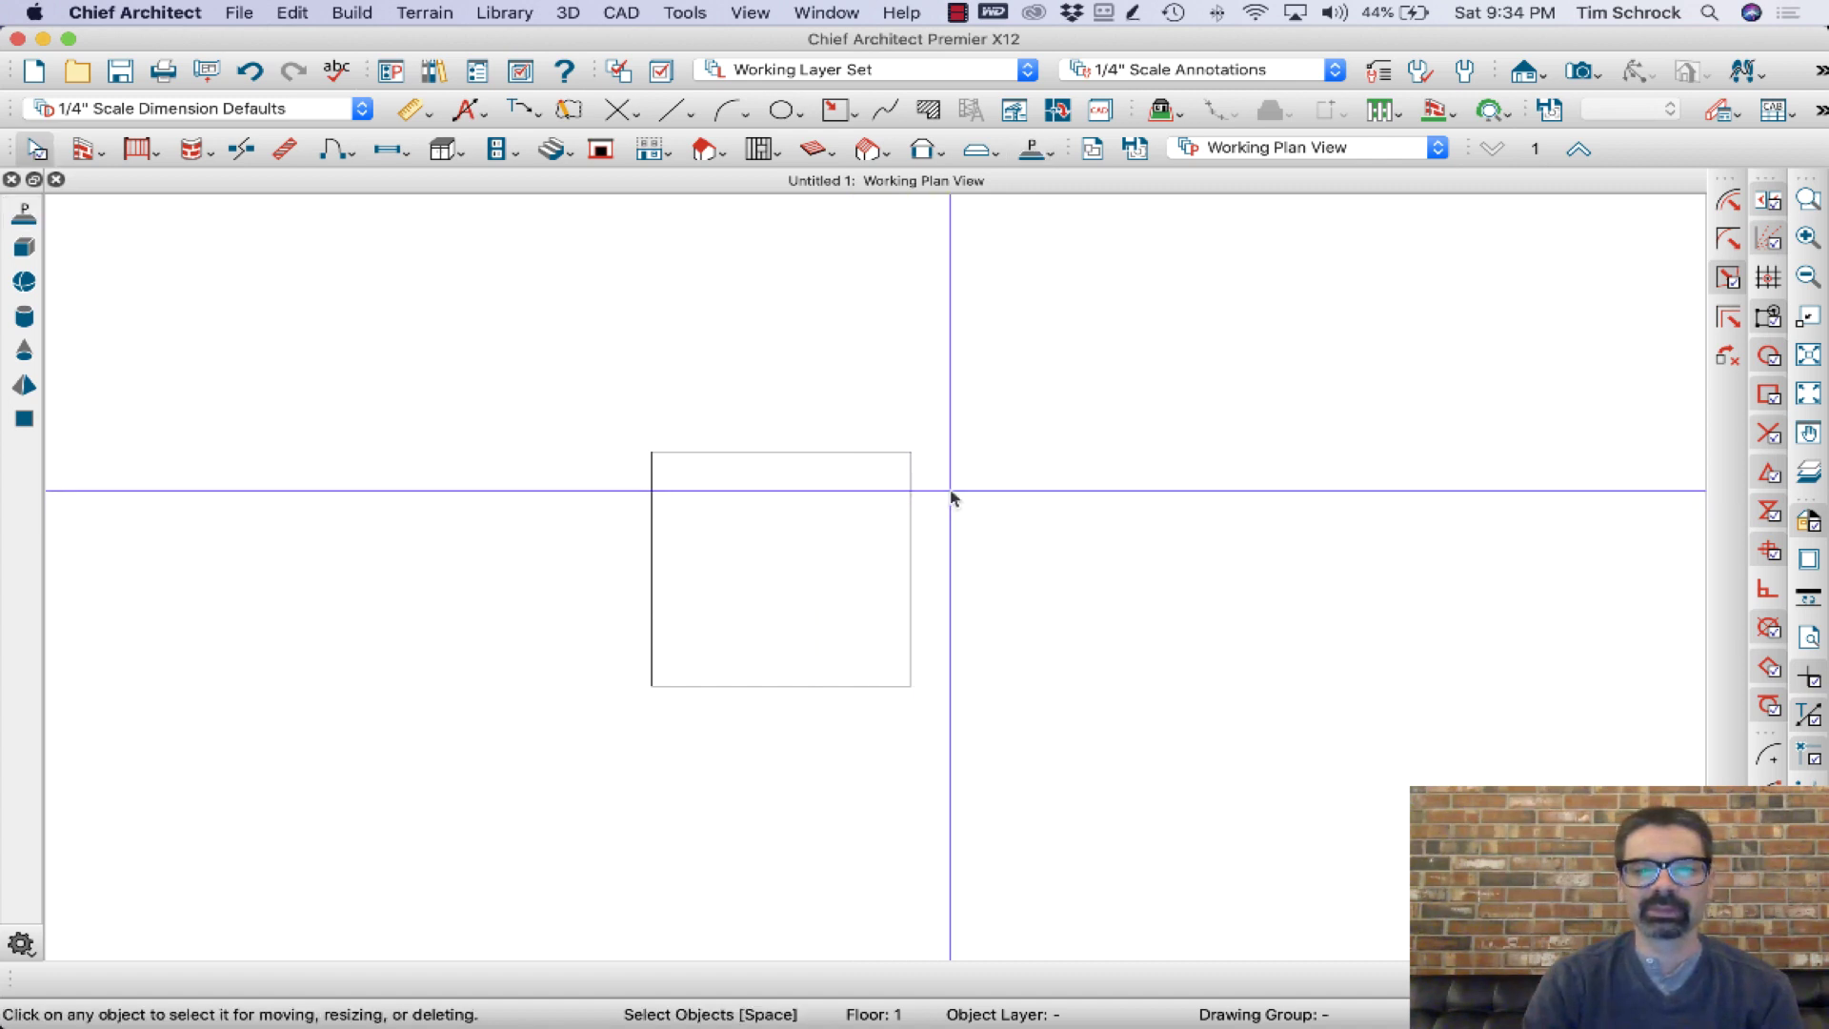
{"action": "key", "text": "F9"}
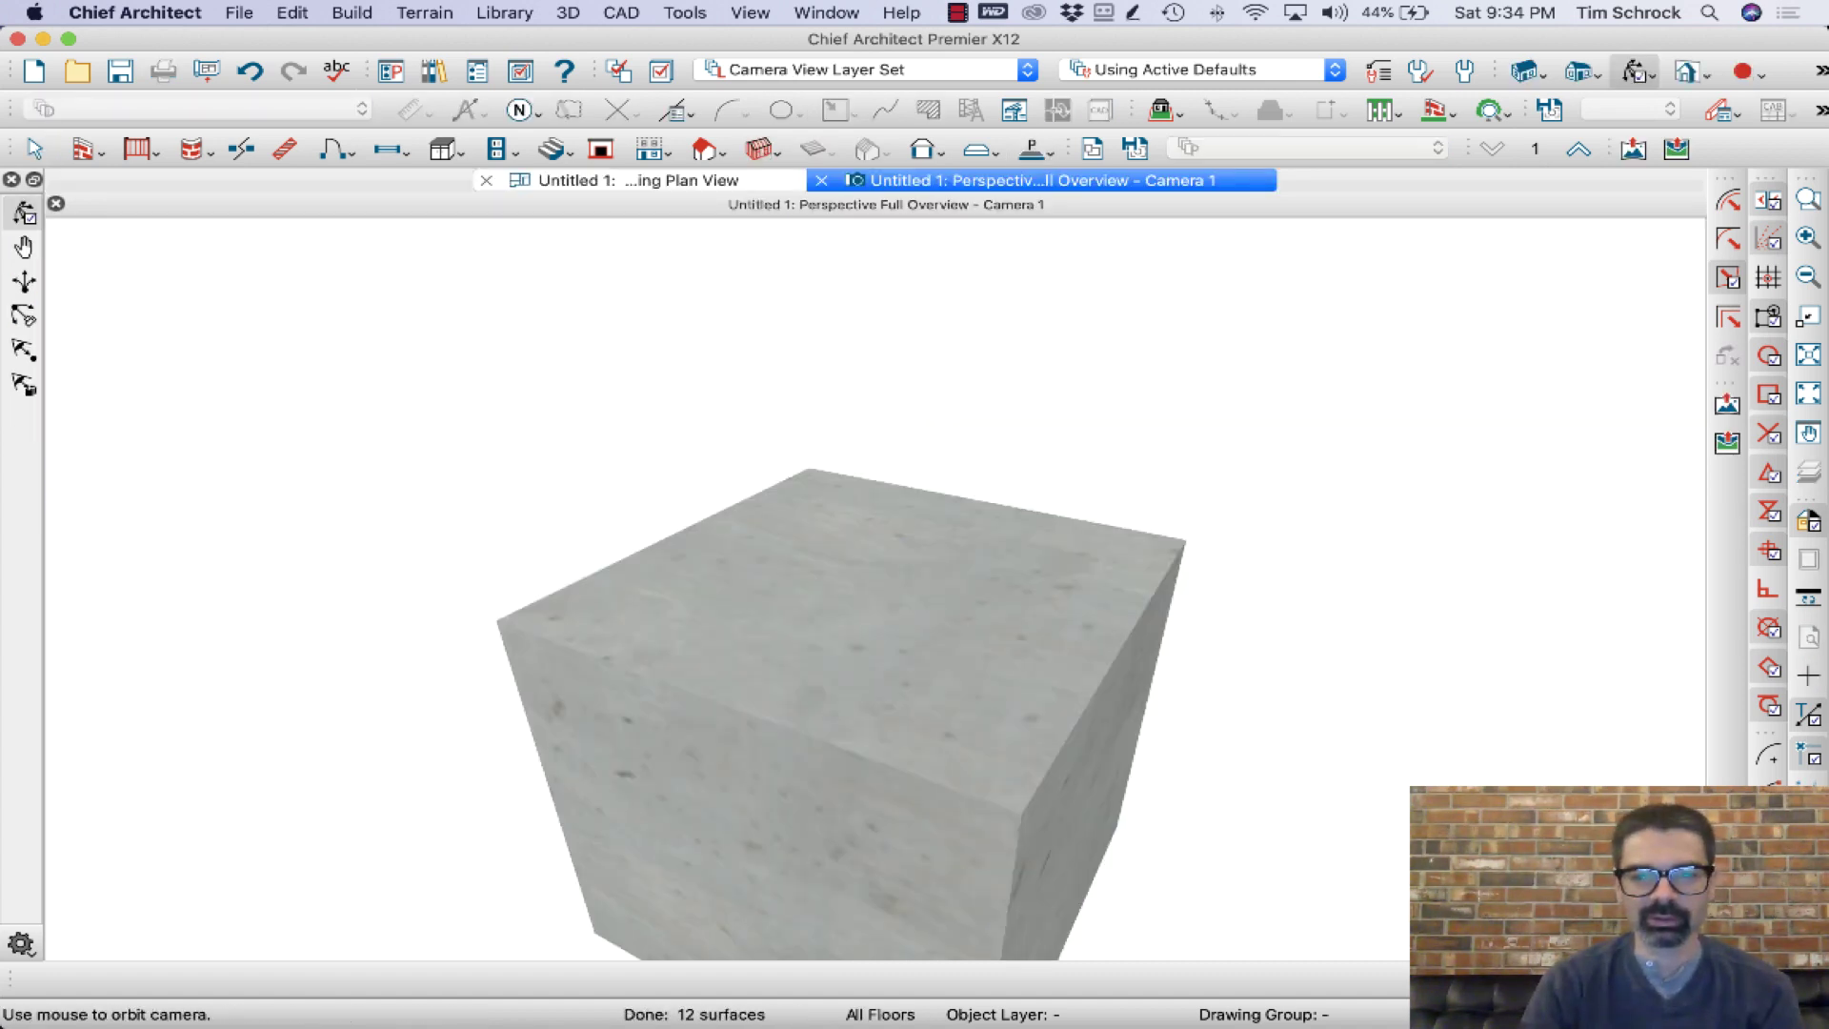
{"action": "left_click_drag", "start_coordinate": [959, 666], "coordinate": [1082, 613]}
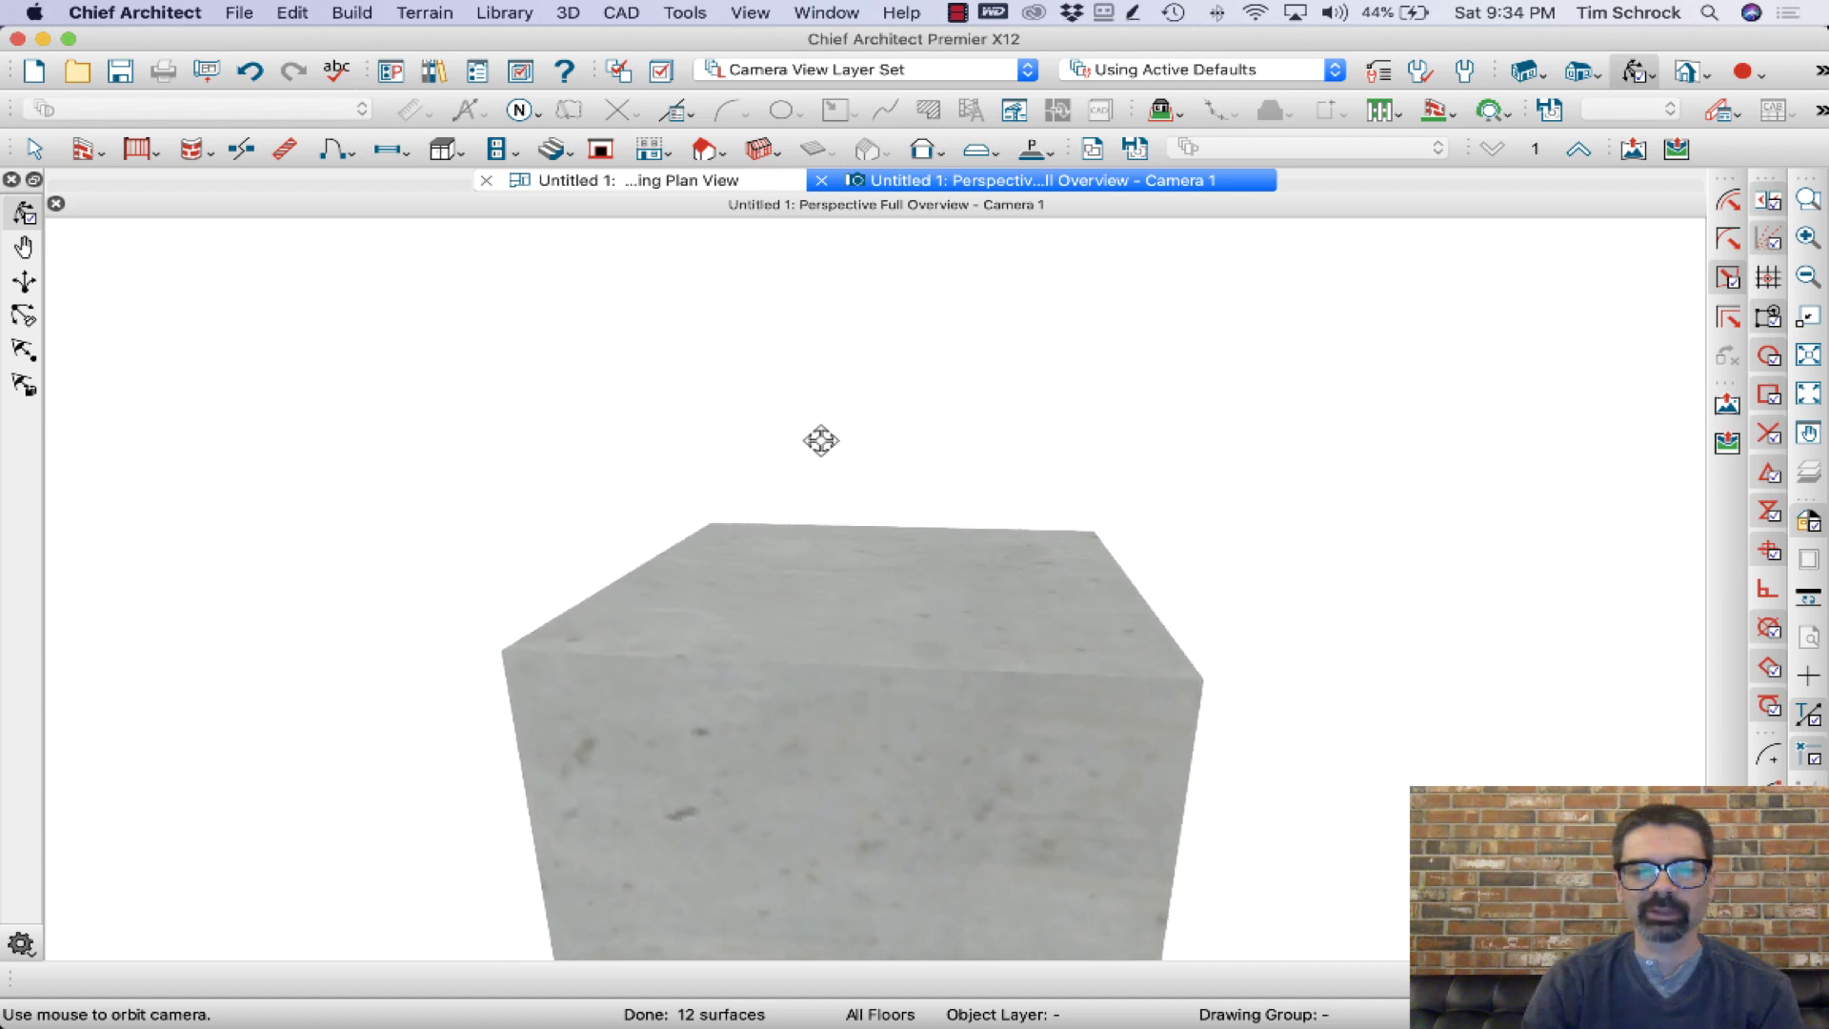
{"action": "left_click_drag", "start_coordinate": [820, 441], "coordinate": [825, 461]}
{"action": "left_click_drag", "start_coordinate": [985, 622], "coordinate": [860, 612]}
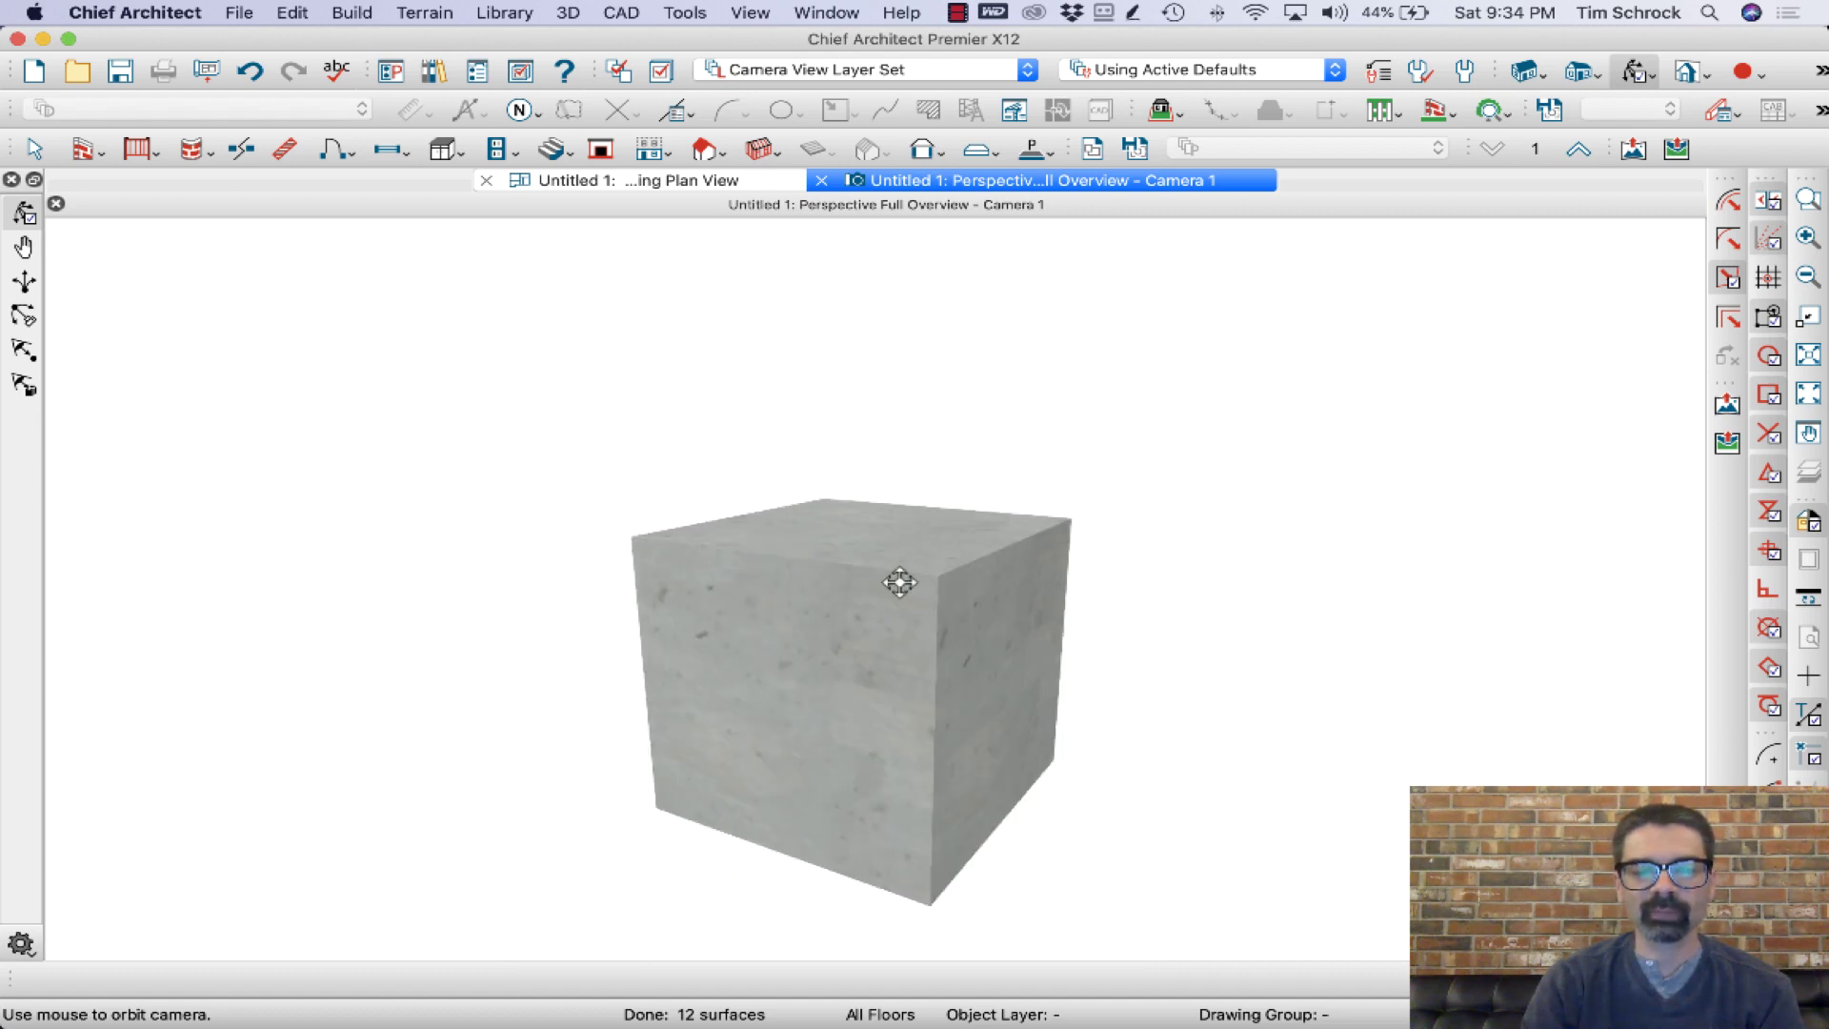
Back in the plan, place Elevation 1 looking at the box
{"action": "left_click", "coordinate": [629, 183]}
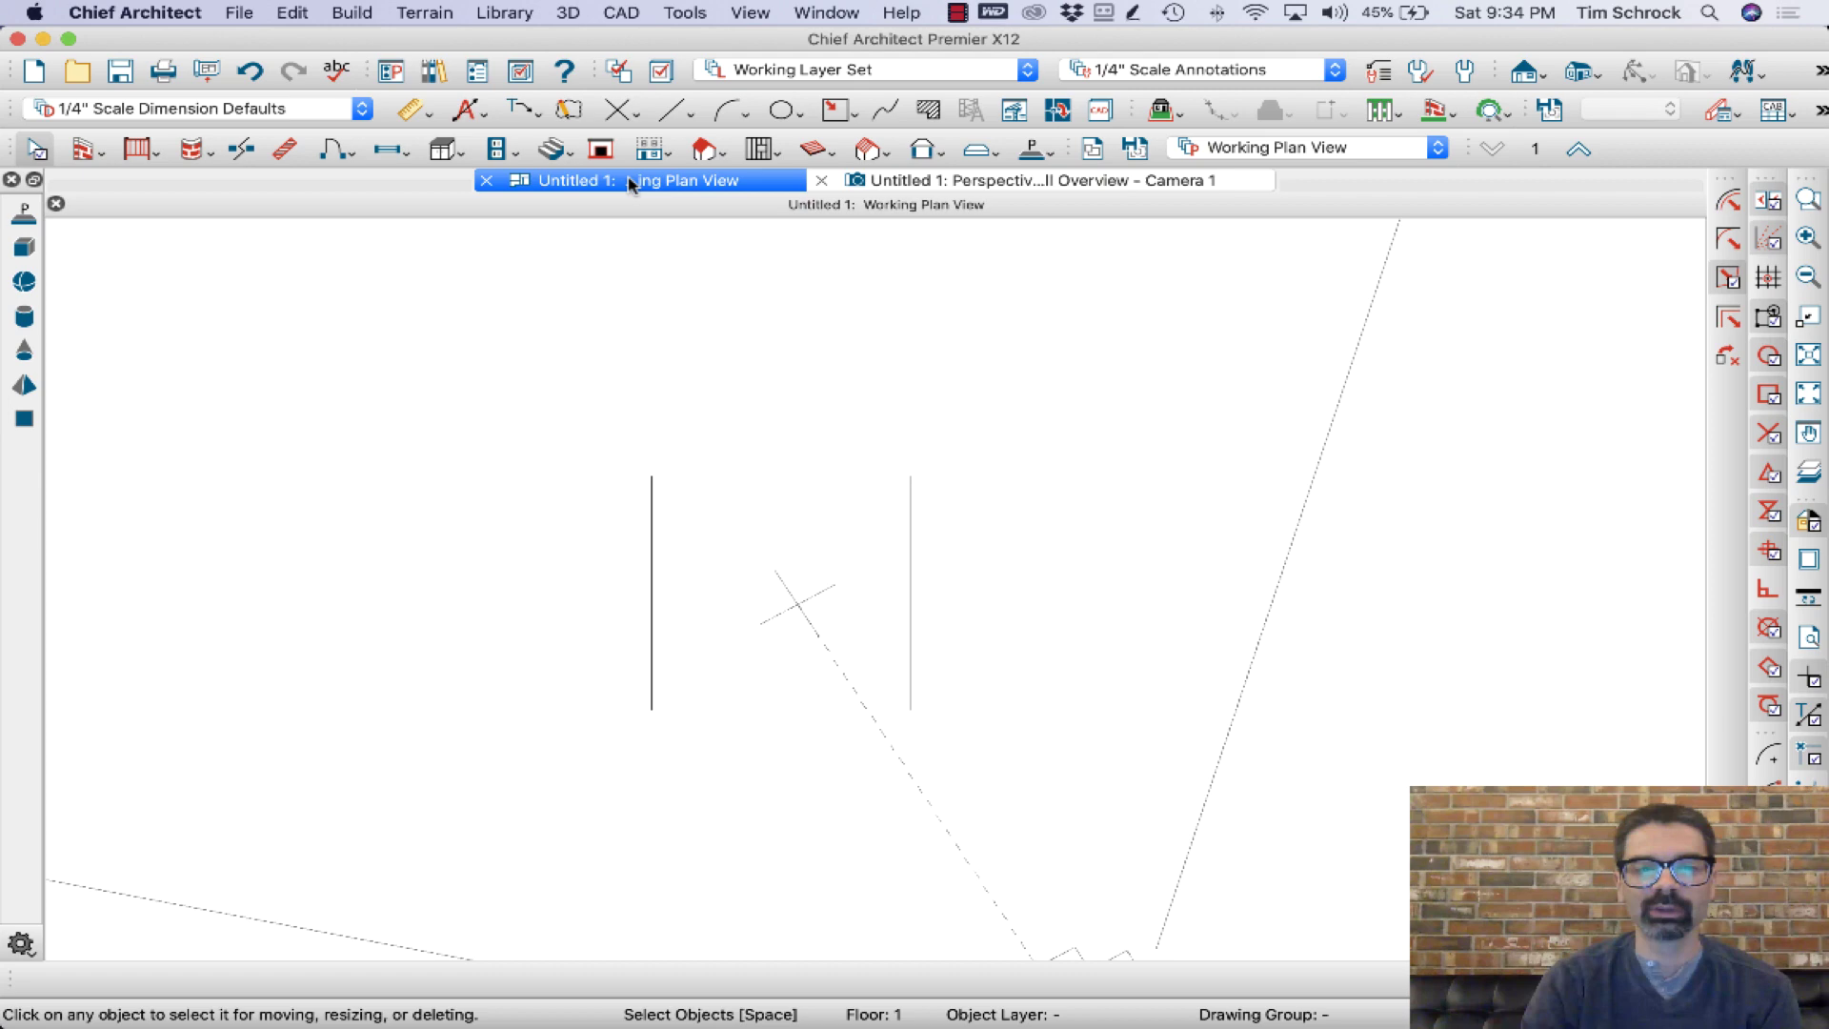
{"action": "left_click", "coordinate": [1524, 72]}
{"action": "left_click_drag", "start_coordinate": [1033, 502], "coordinate": [915, 502]}
{"action": "left_click", "coordinate": [409, 180]}
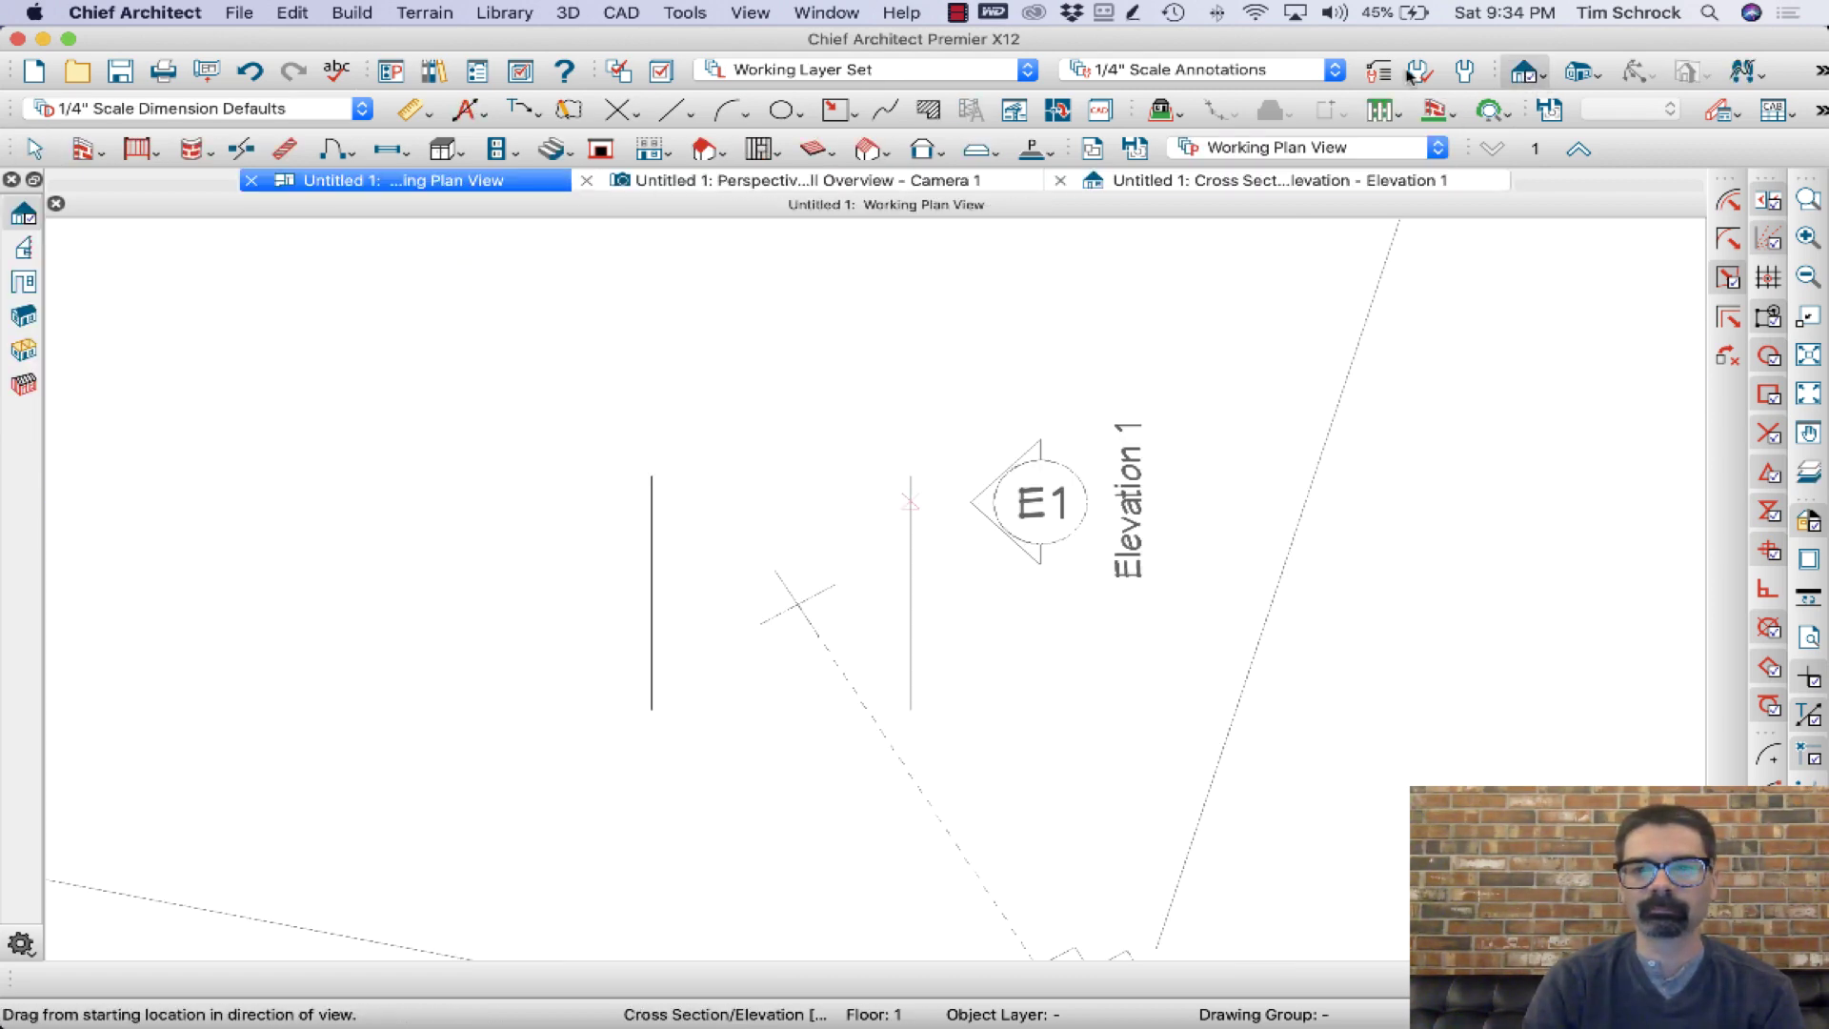
Place Elevation 2, tile the views, and draw a 1" Scale Annotations level line off the box top
{"action": "left_click_drag", "start_coordinate": [1048, 363], "coordinate": [921, 363]}
{"action": "key", "text": "super+alt+t"}
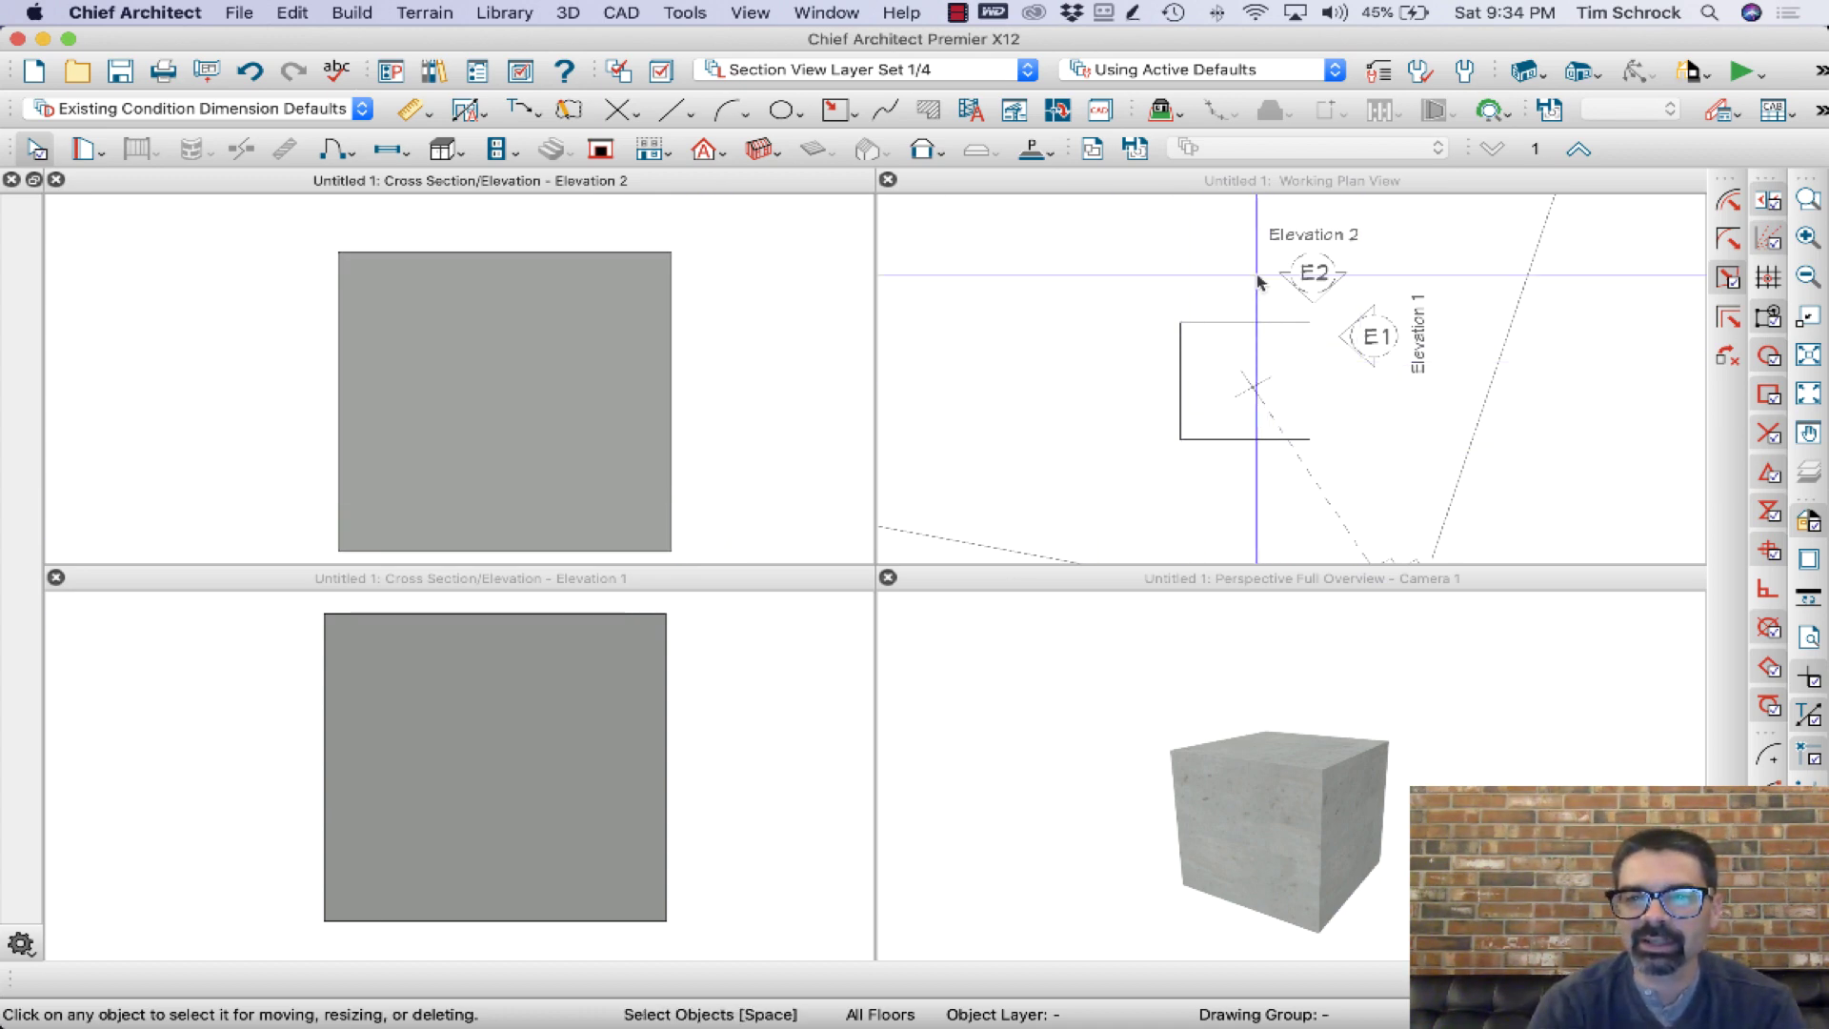
{"action": "left_click", "coordinate": [640, 686]}
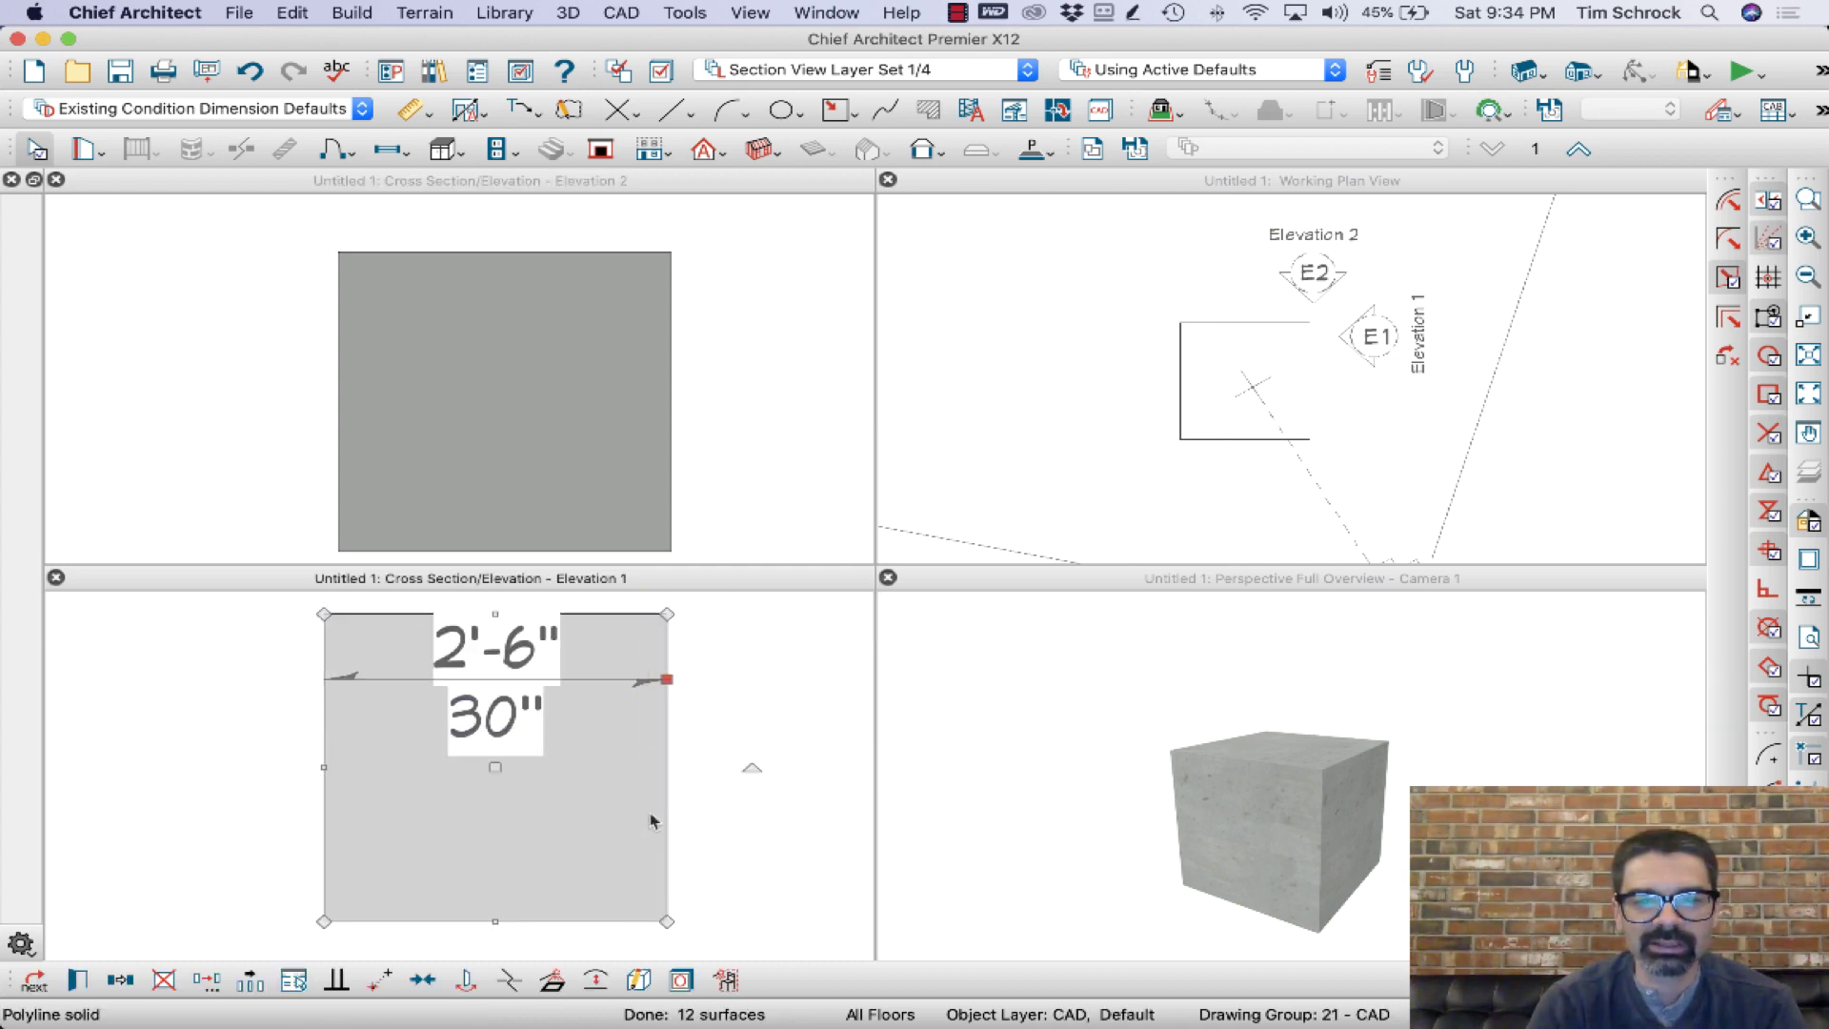
{"action": "left_click", "coordinate": [610, 350]}
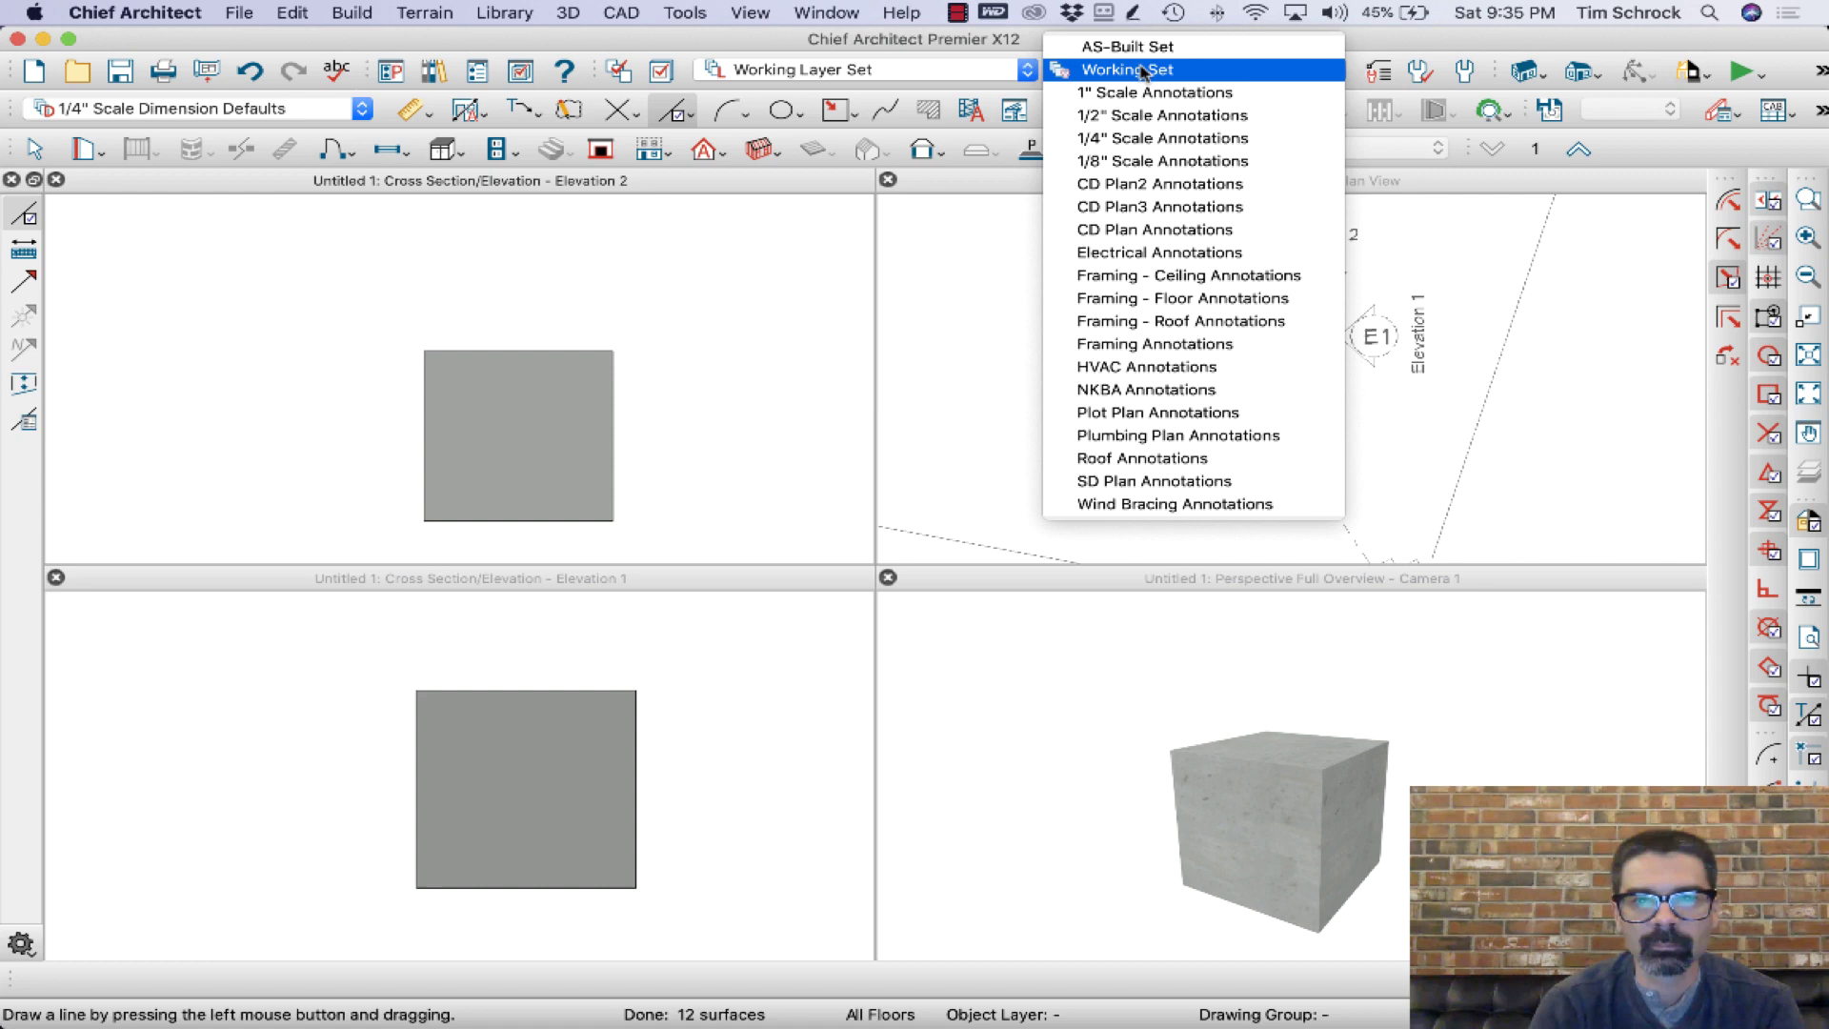
{"action": "left_click", "coordinate": [1147, 92]}
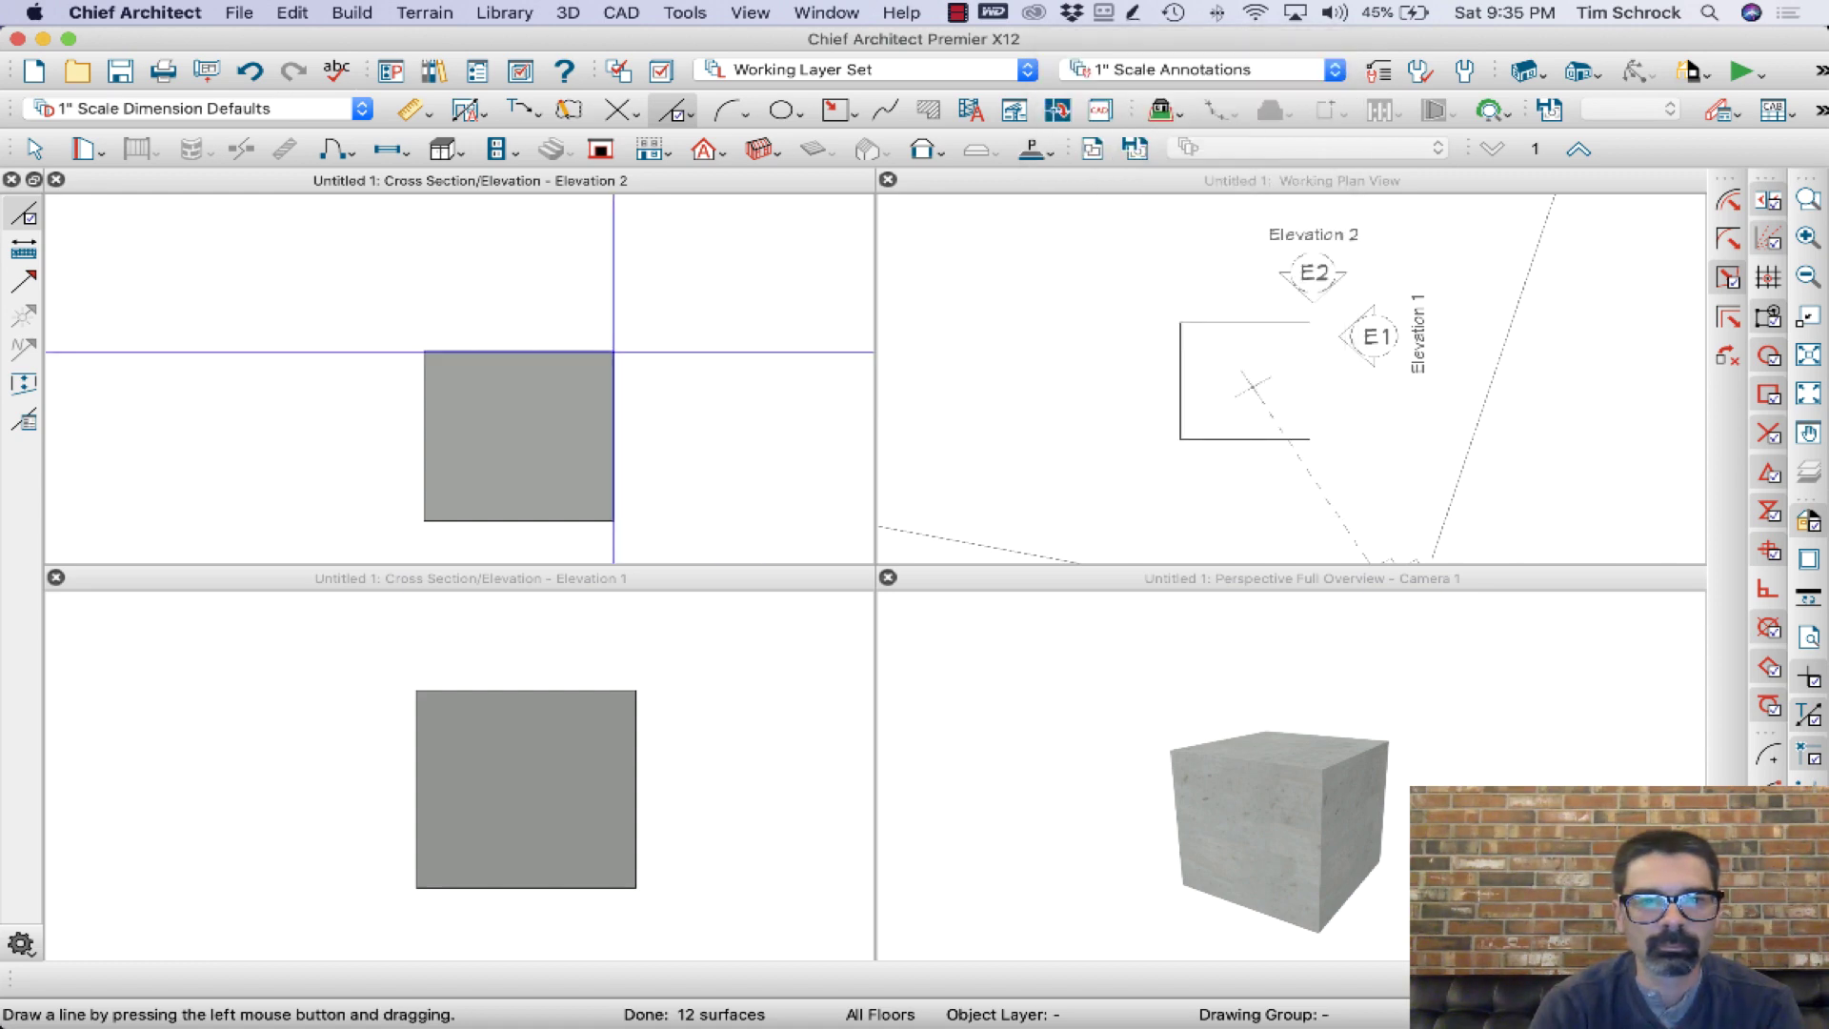
{"action": "left_click_drag", "start_coordinate": [613, 351], "coordinate": [803, 351]}
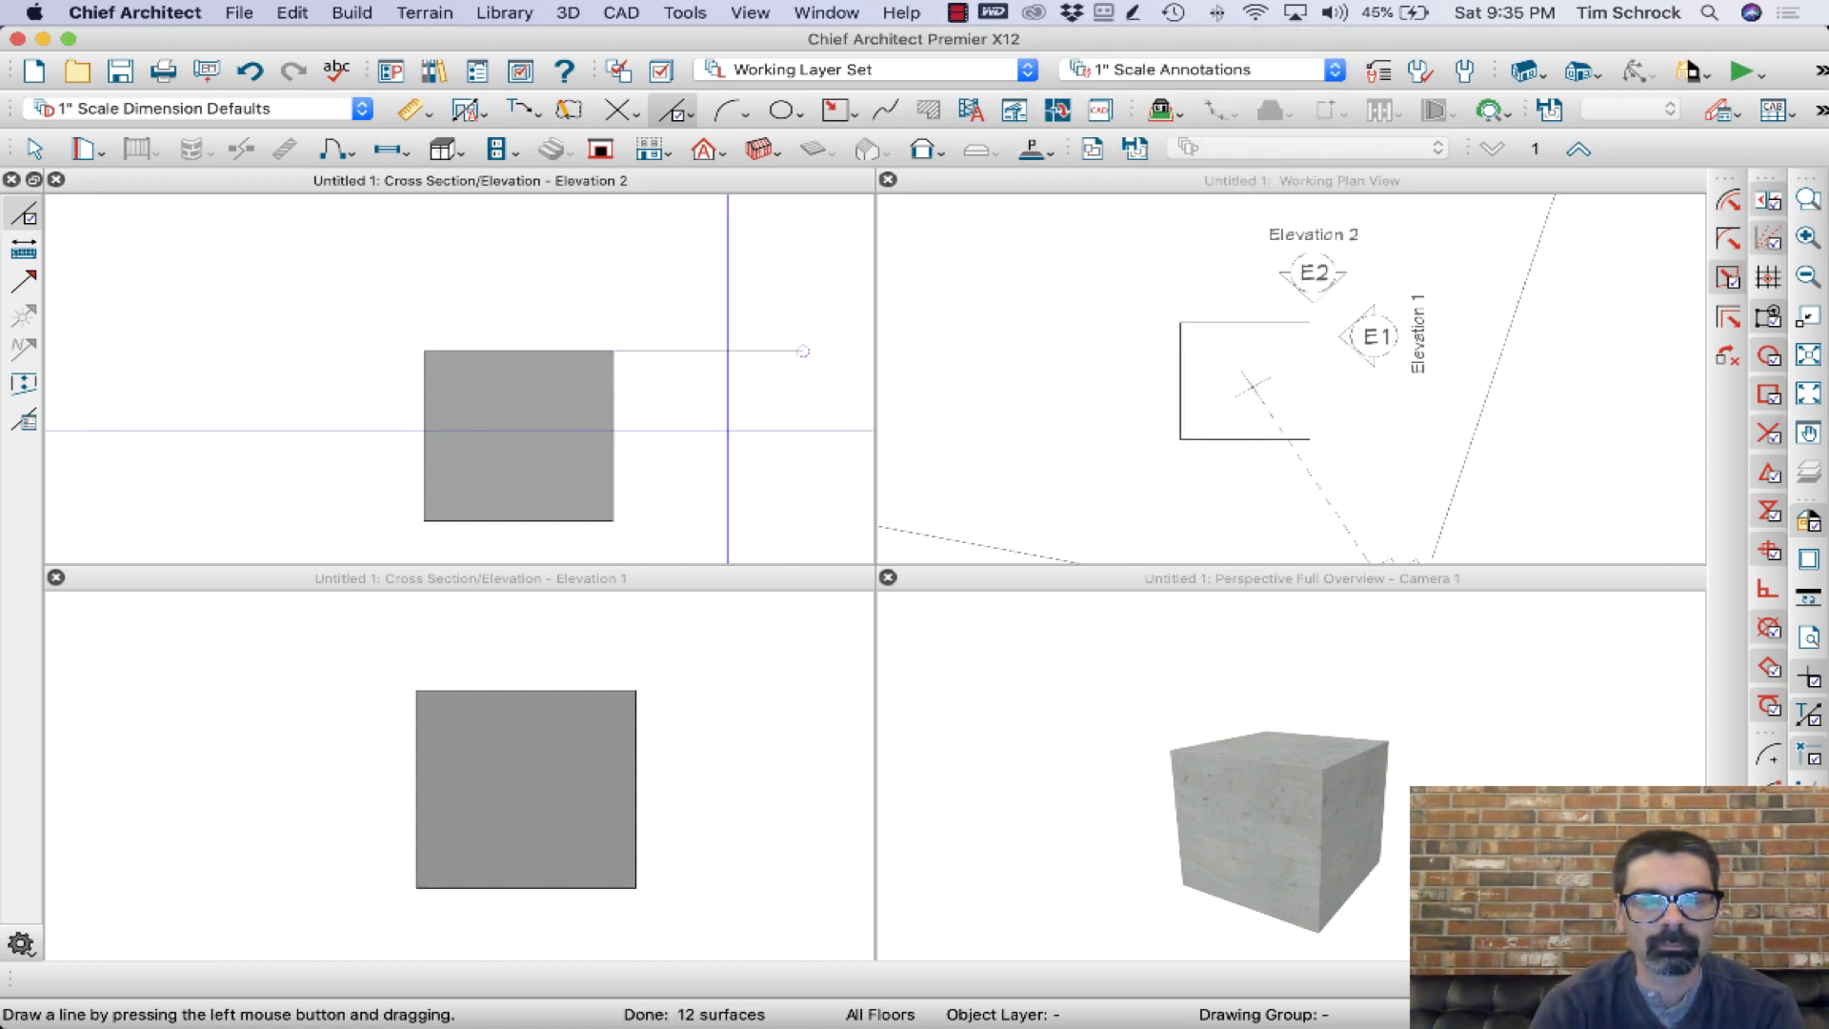
Drag the box's top-right corner upward in Elevation 1
{"action": "left_click", "coordinate": [613, 718]}
{"action": "key", "text": "space"}
{"action": "left_click", "coordinate": [614, 716]}
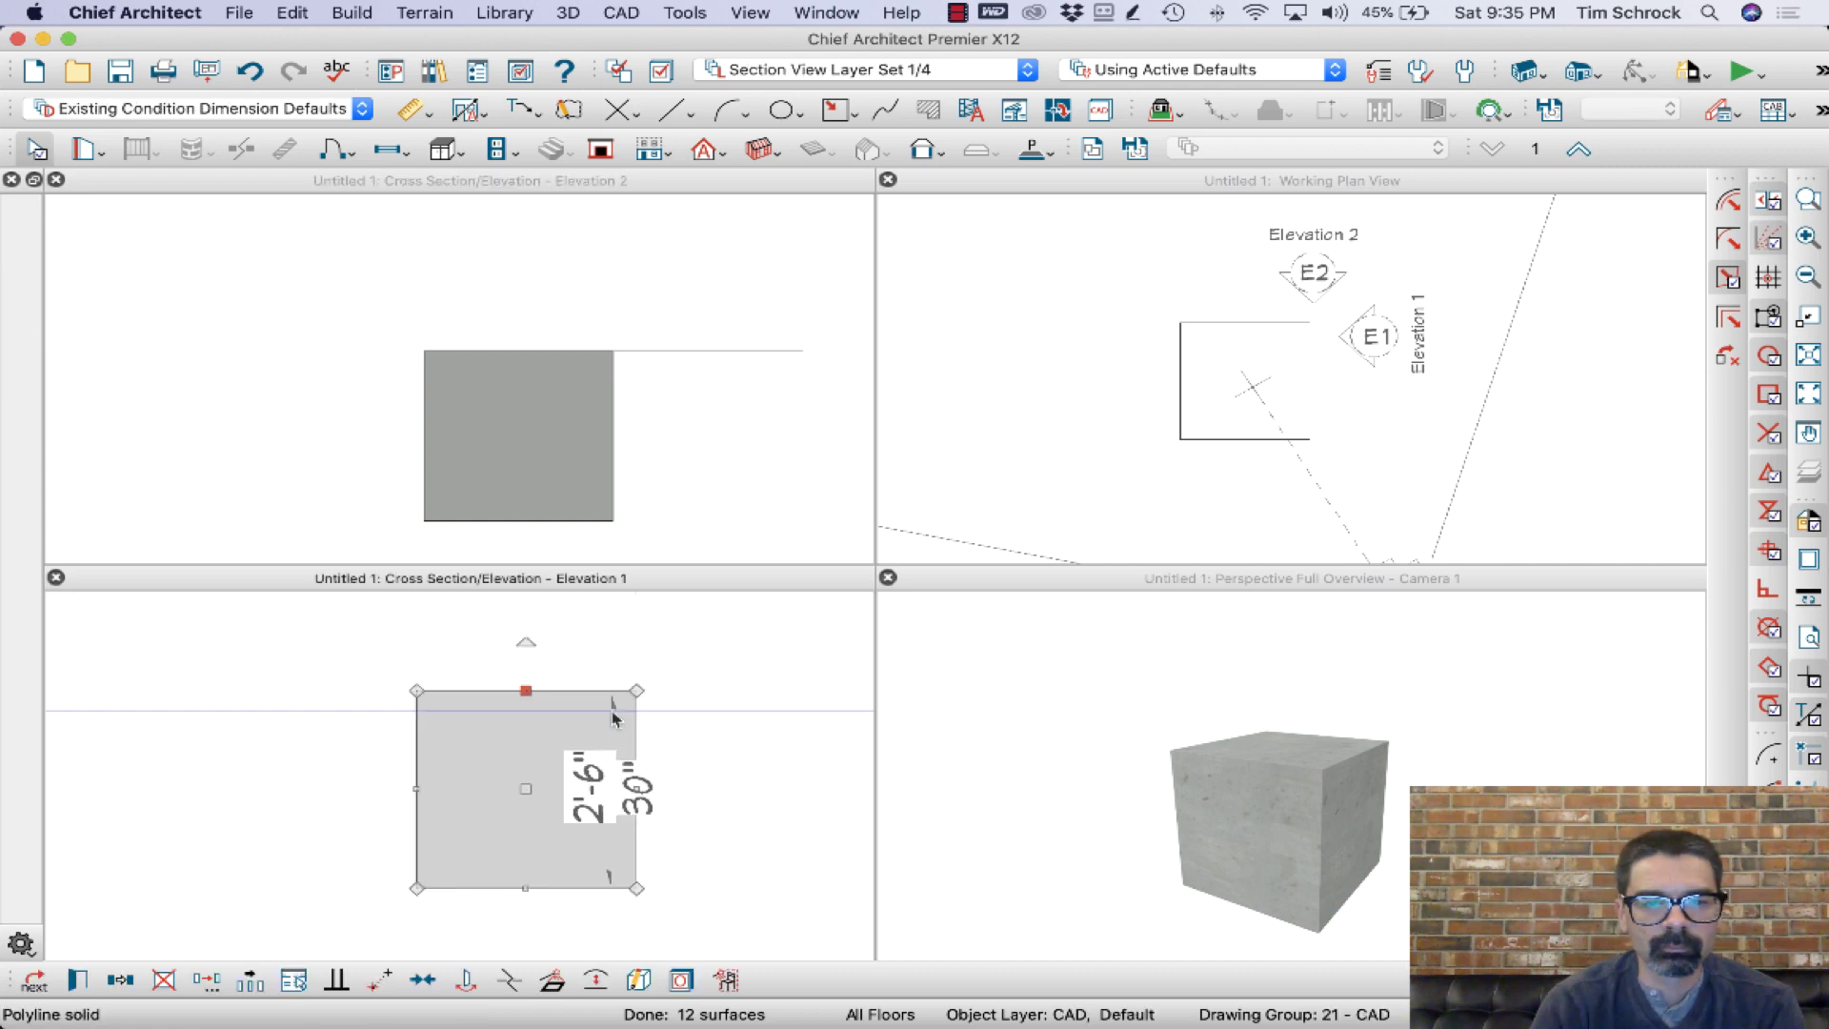
{"action": "left_click_drag", "start_coordinate": [636, 690], "coordinate": [636, 618]}
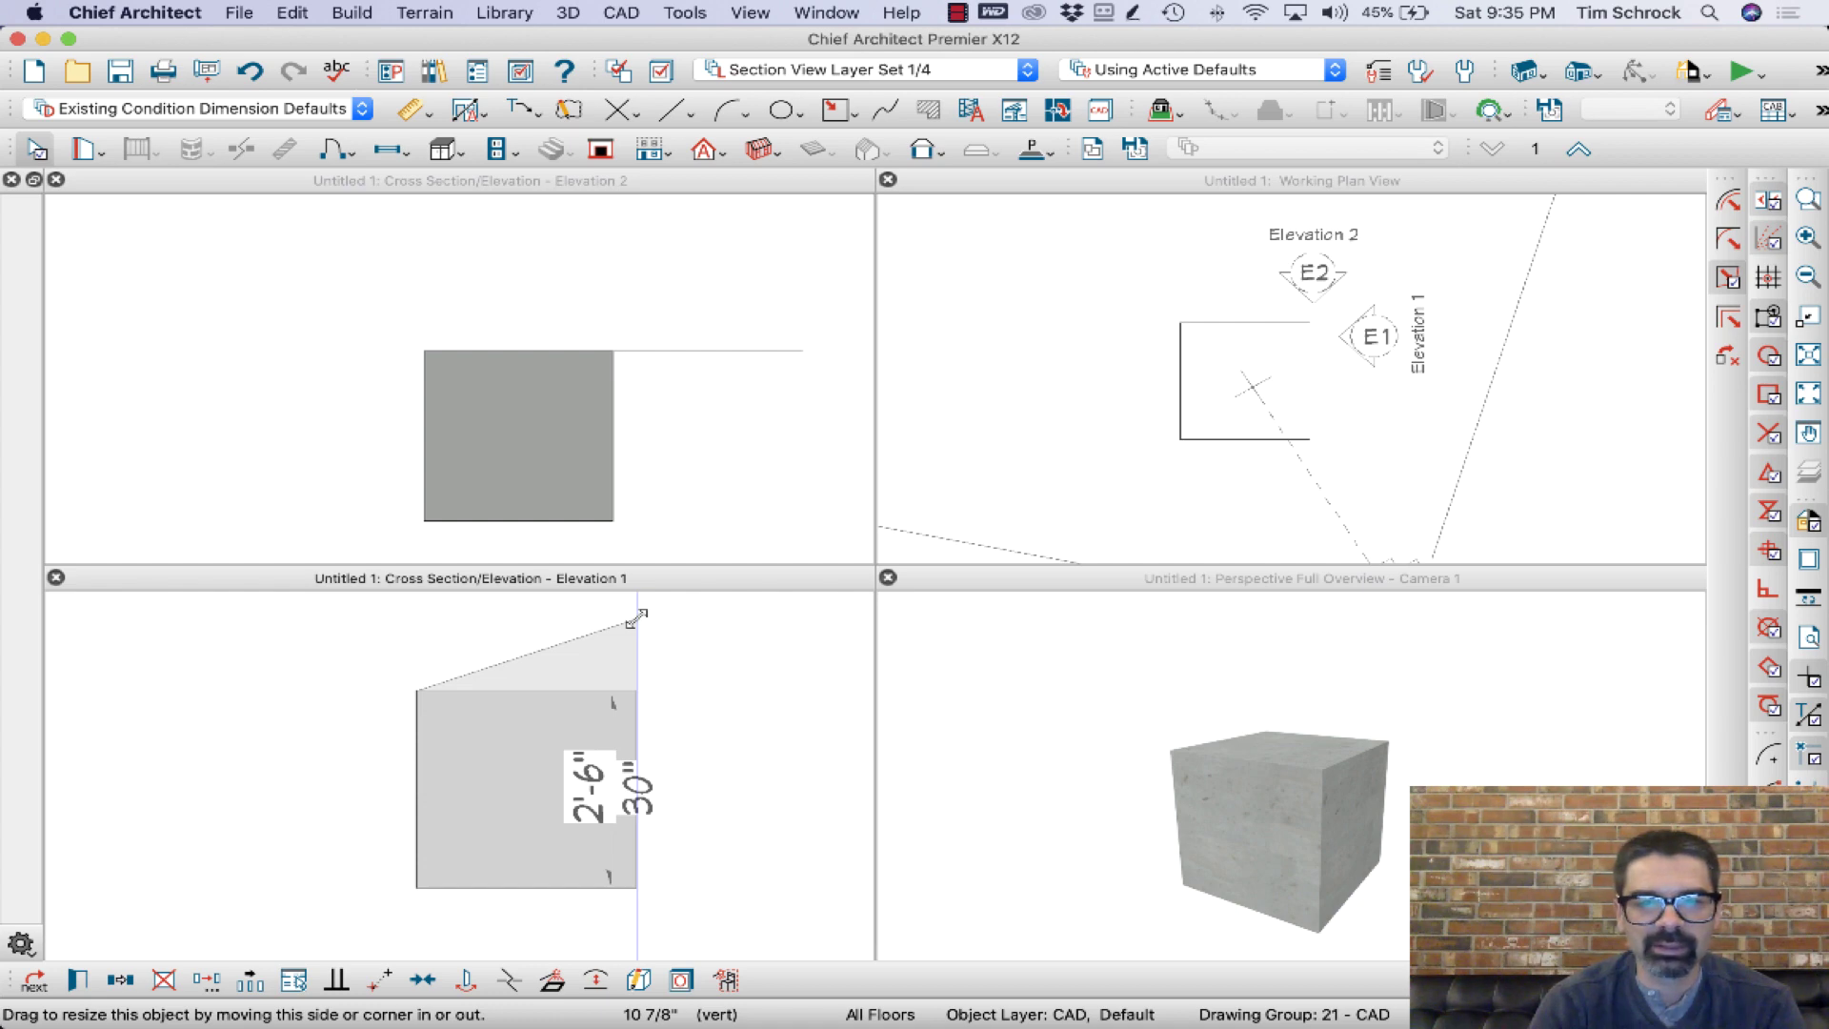
{"action": "mouse_move", "coordinate": [636, 617]}
{"action": "left_mouse_down"}
{"action": "mouse_move", "coordinate": [636, 636]}
{"action": "mouse_move", "coordinate": [636, 606]}
{"action": "left_mouse_up"}
Set the top-right corner's vertical offset to 18" and orbit the 3D view to inspect the slope
{"action": "key", "text": "Tab"}
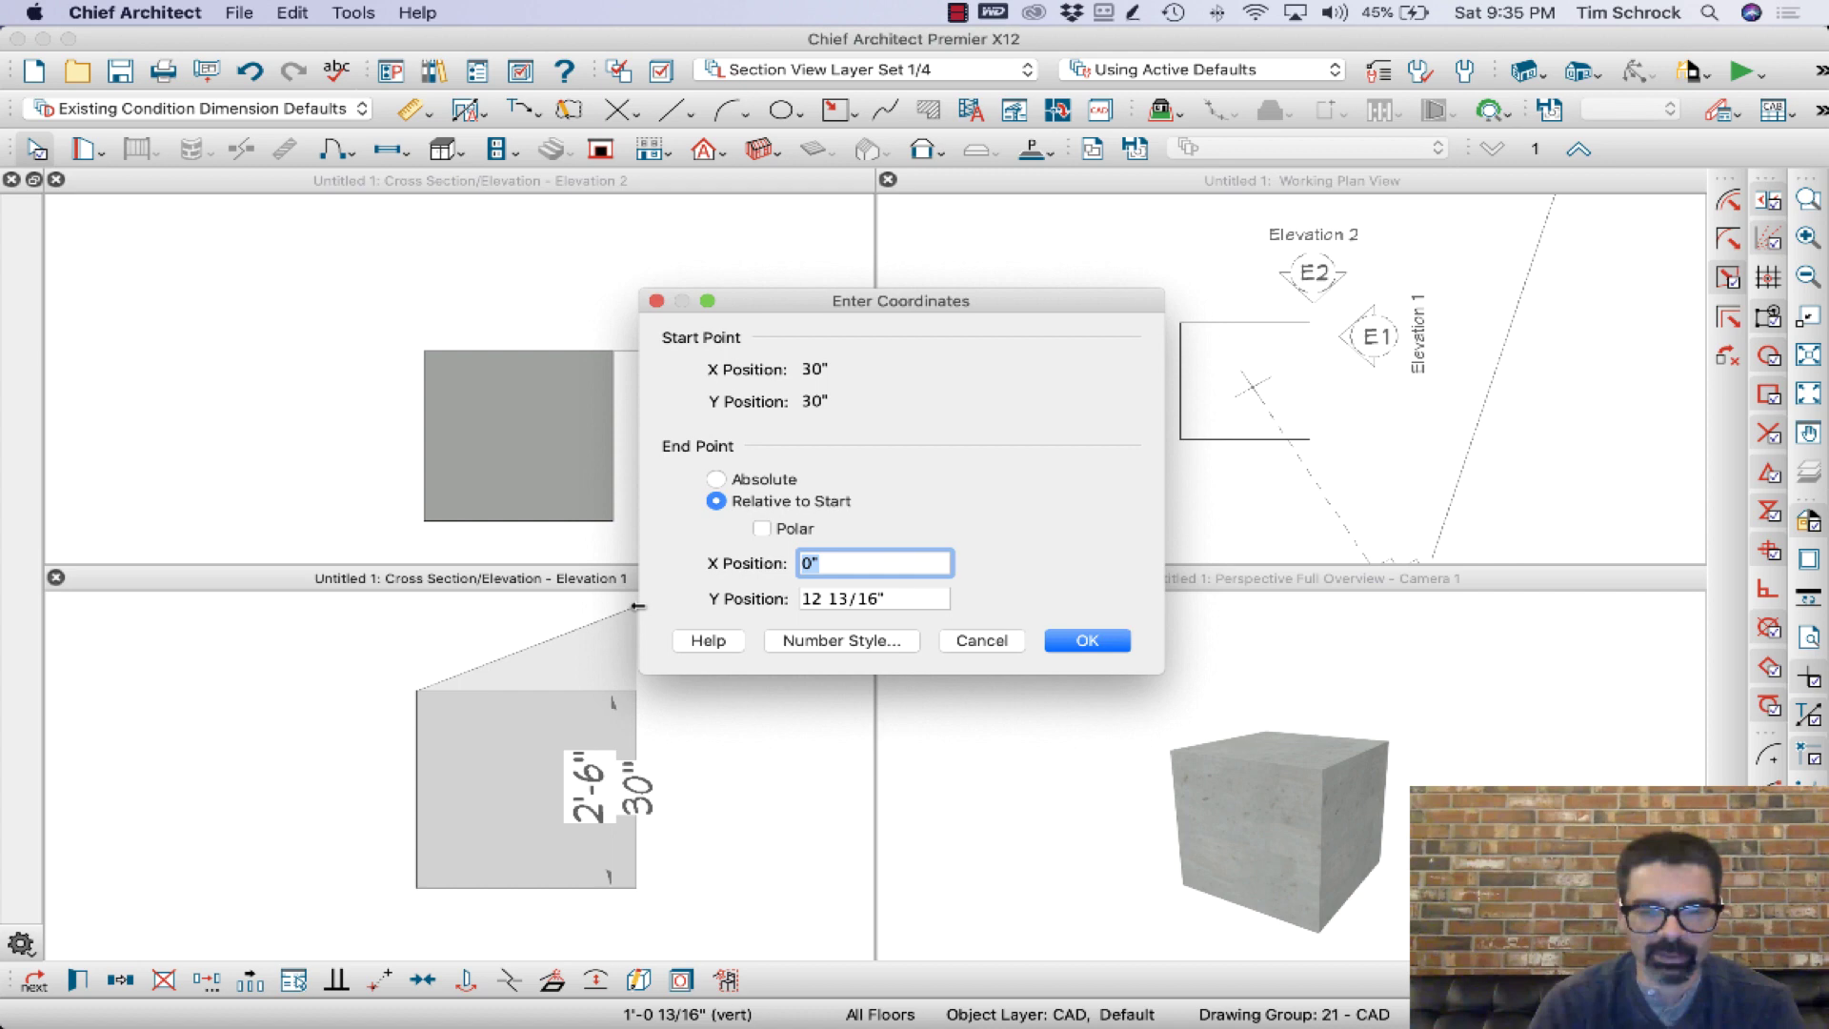
{"action": "key", "text": "Tab"}
{"action": "type", "text": "18"}
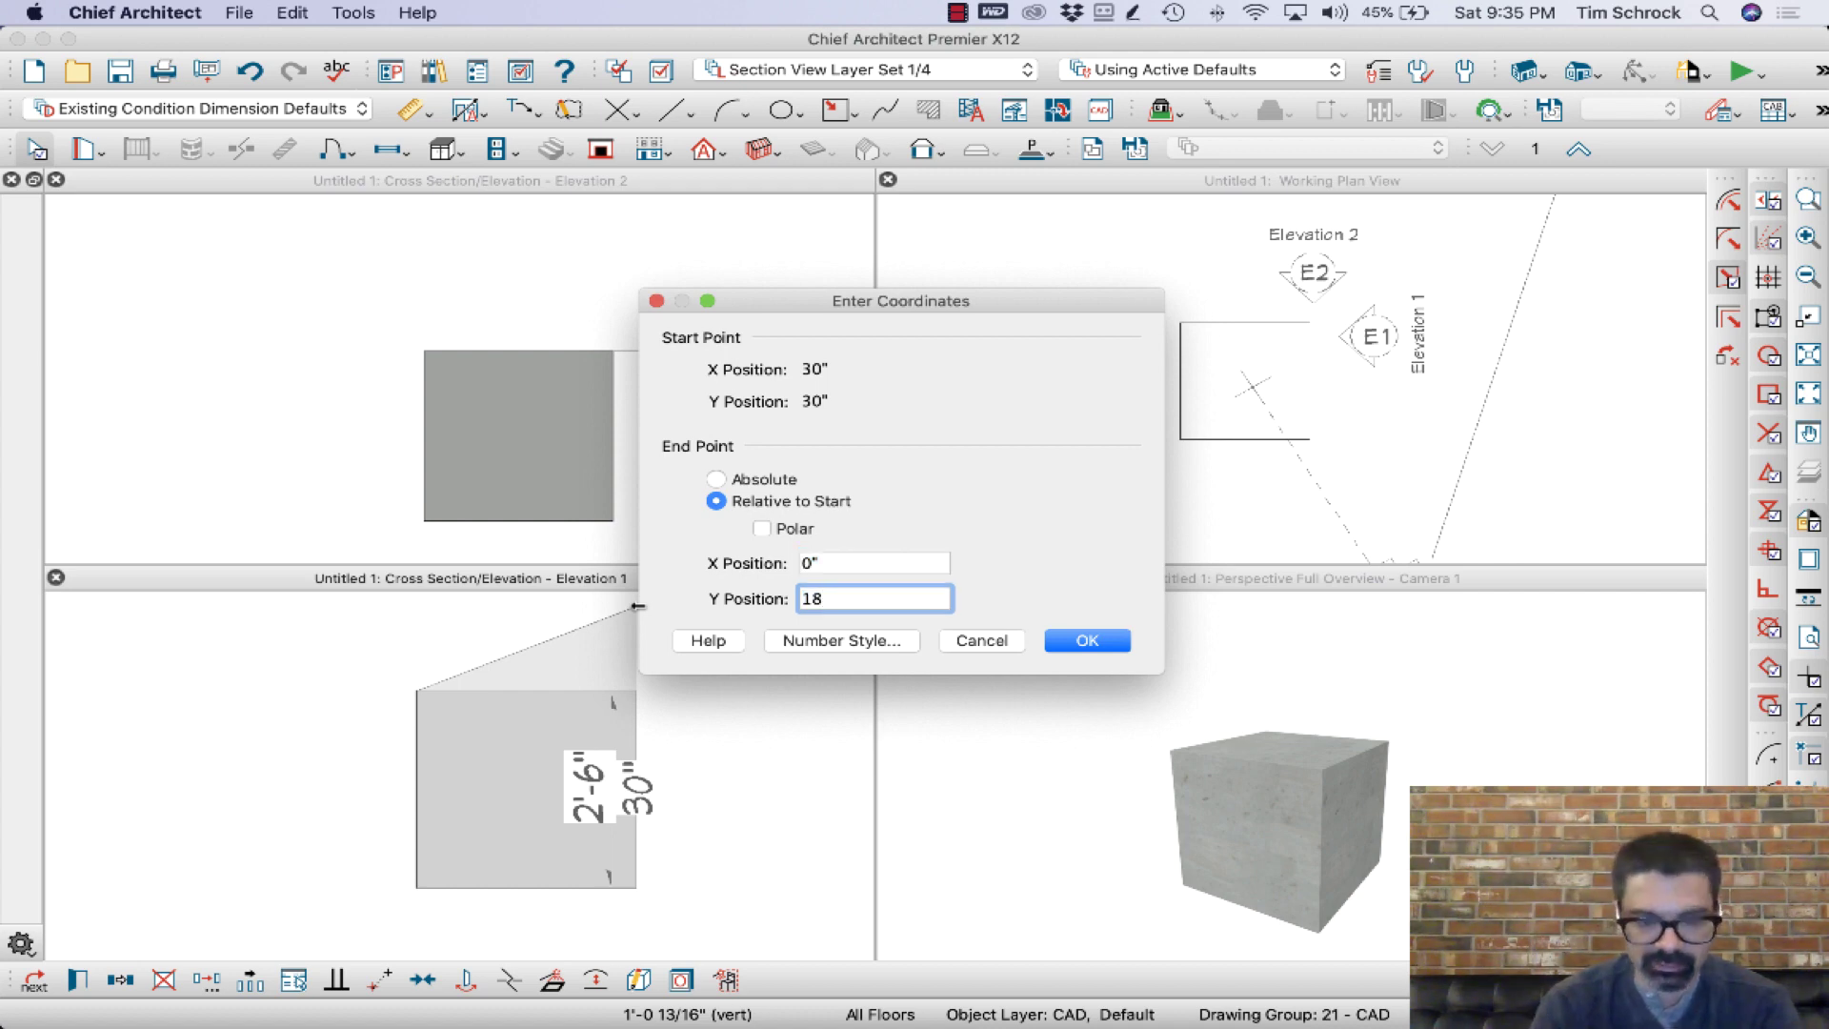
{"action": "key", "text": "Return"}
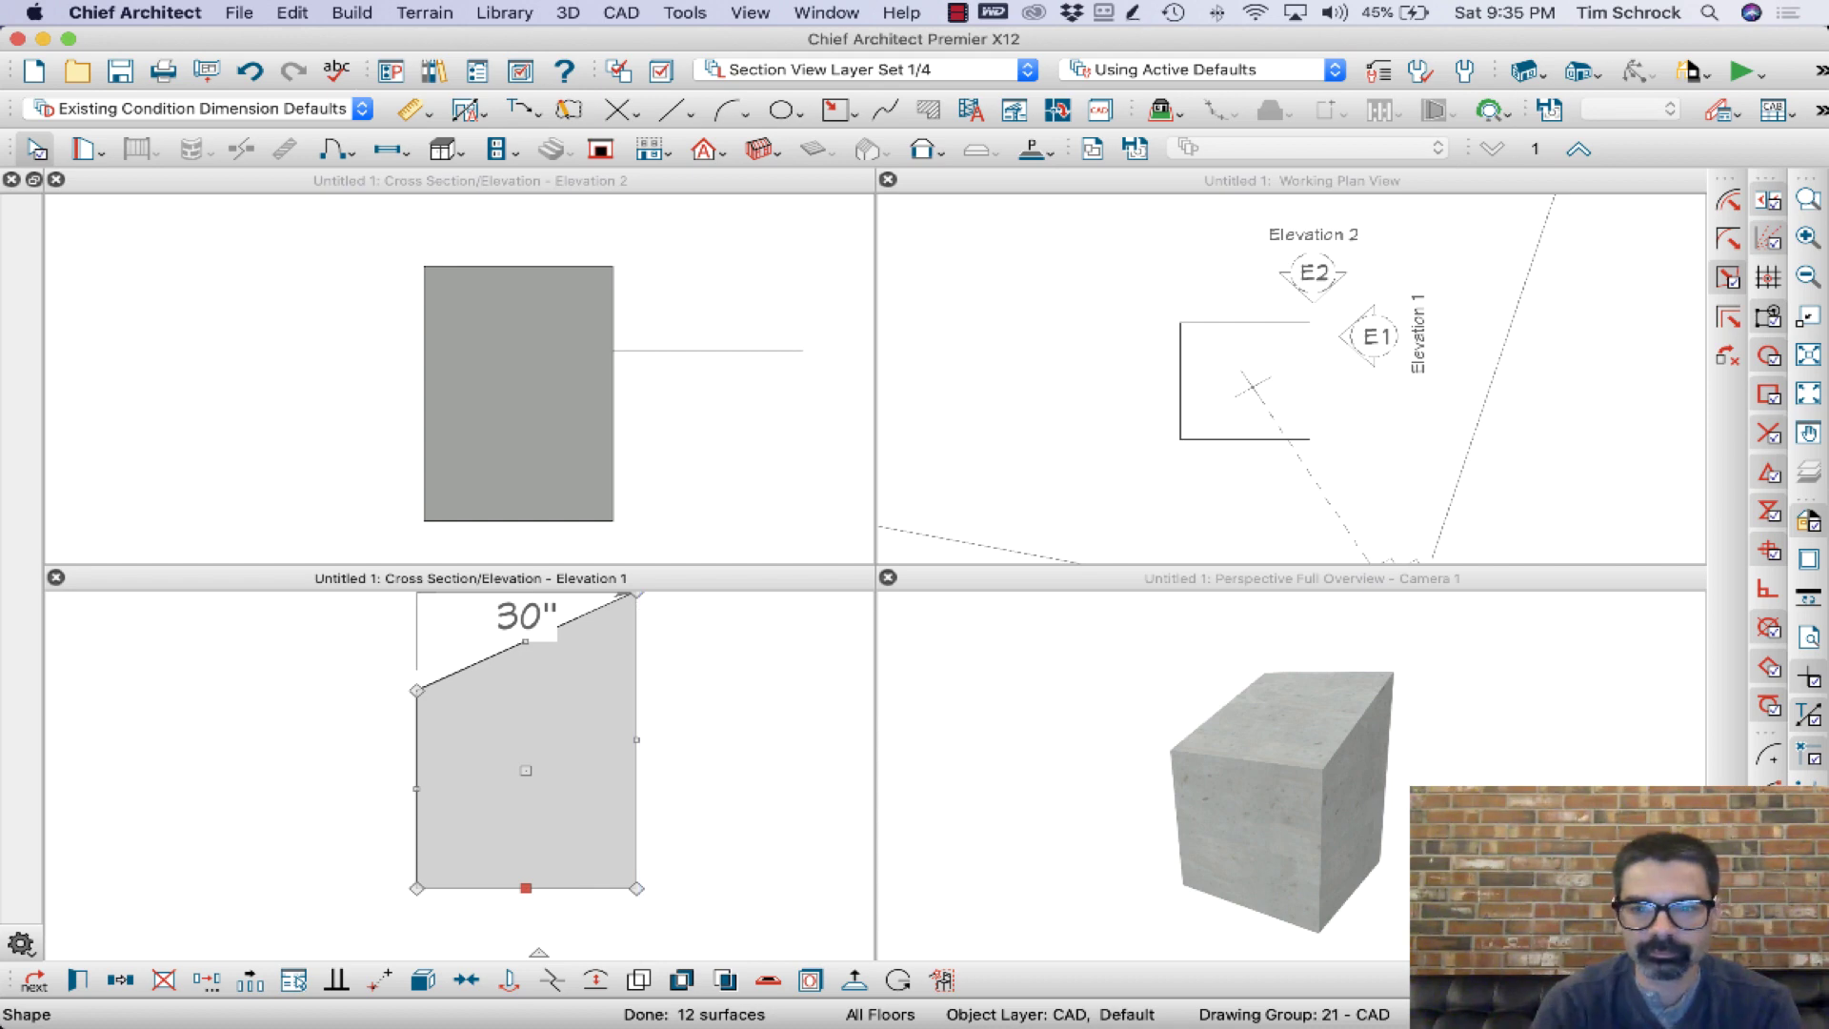
{"action": "left_click", "coordinate": [1330, 743]}
{"action": "left_click_drag", "start_coordinate": [1318, 764], "coordinate": [1478, 734]}
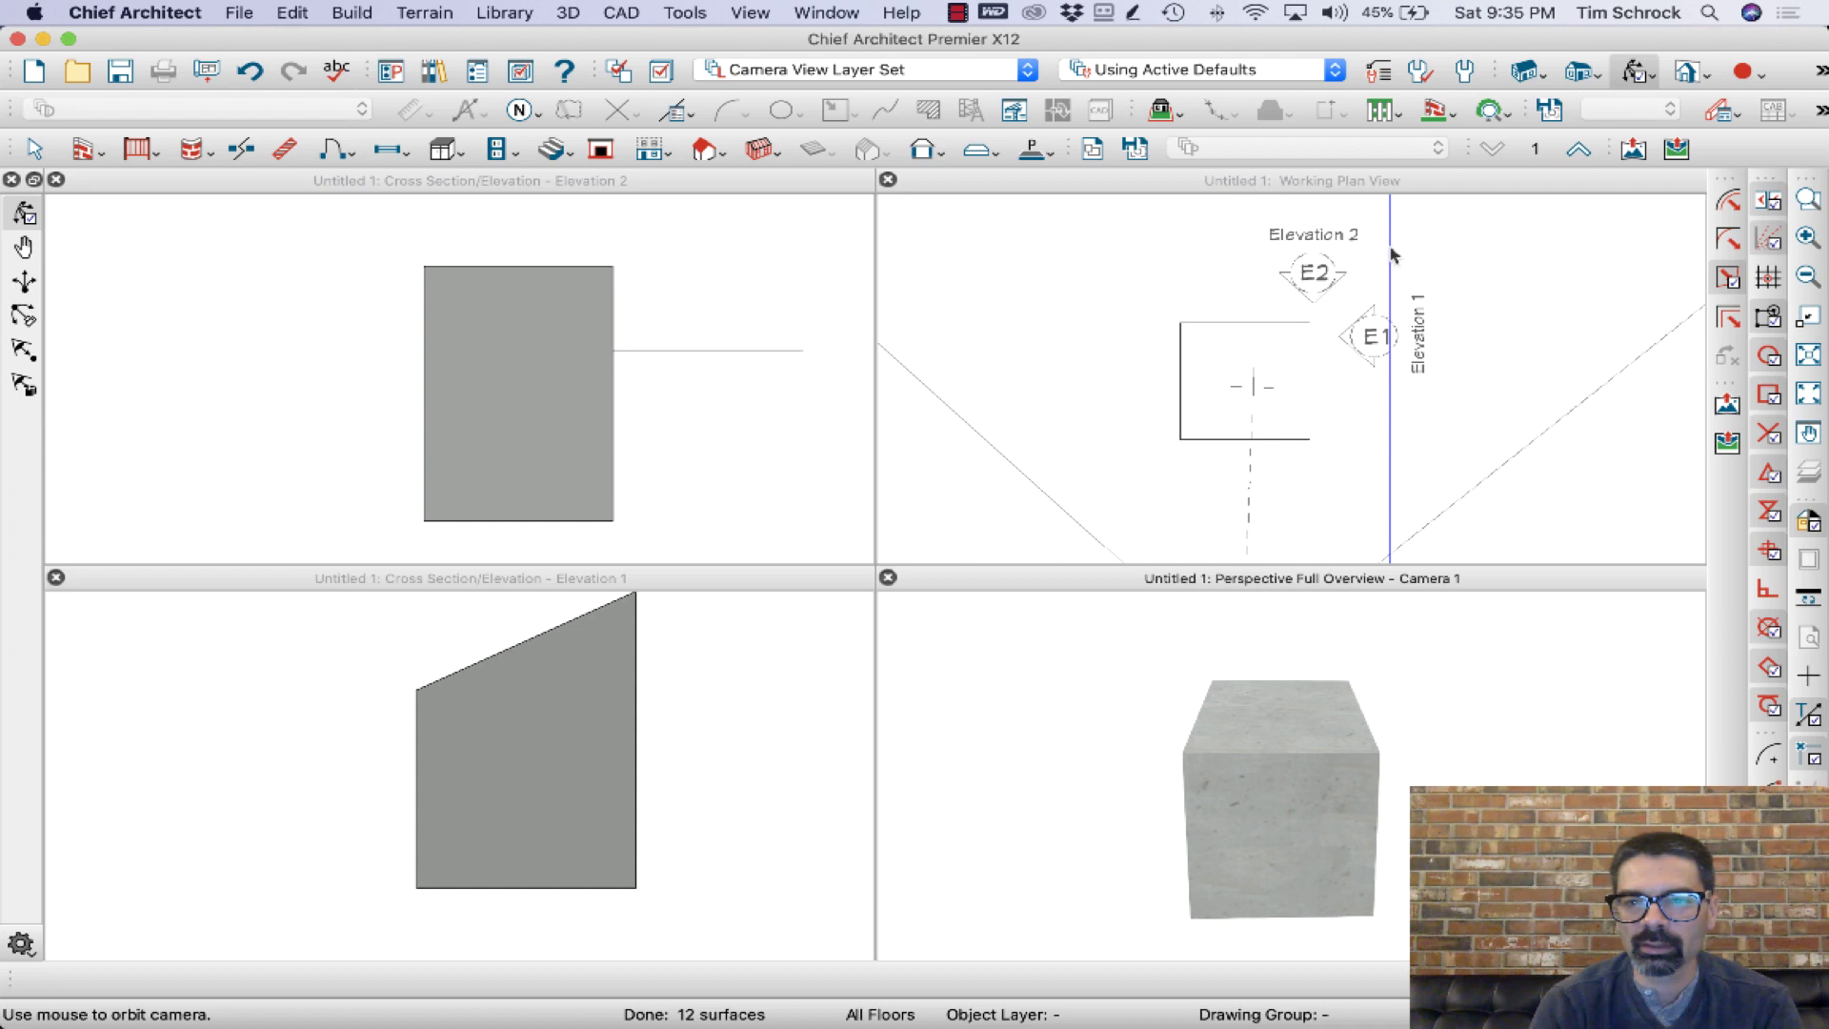
{"action": "left_click_drag", "start_coordinate": [1289, 849], "coordinate": [1370, 714]}
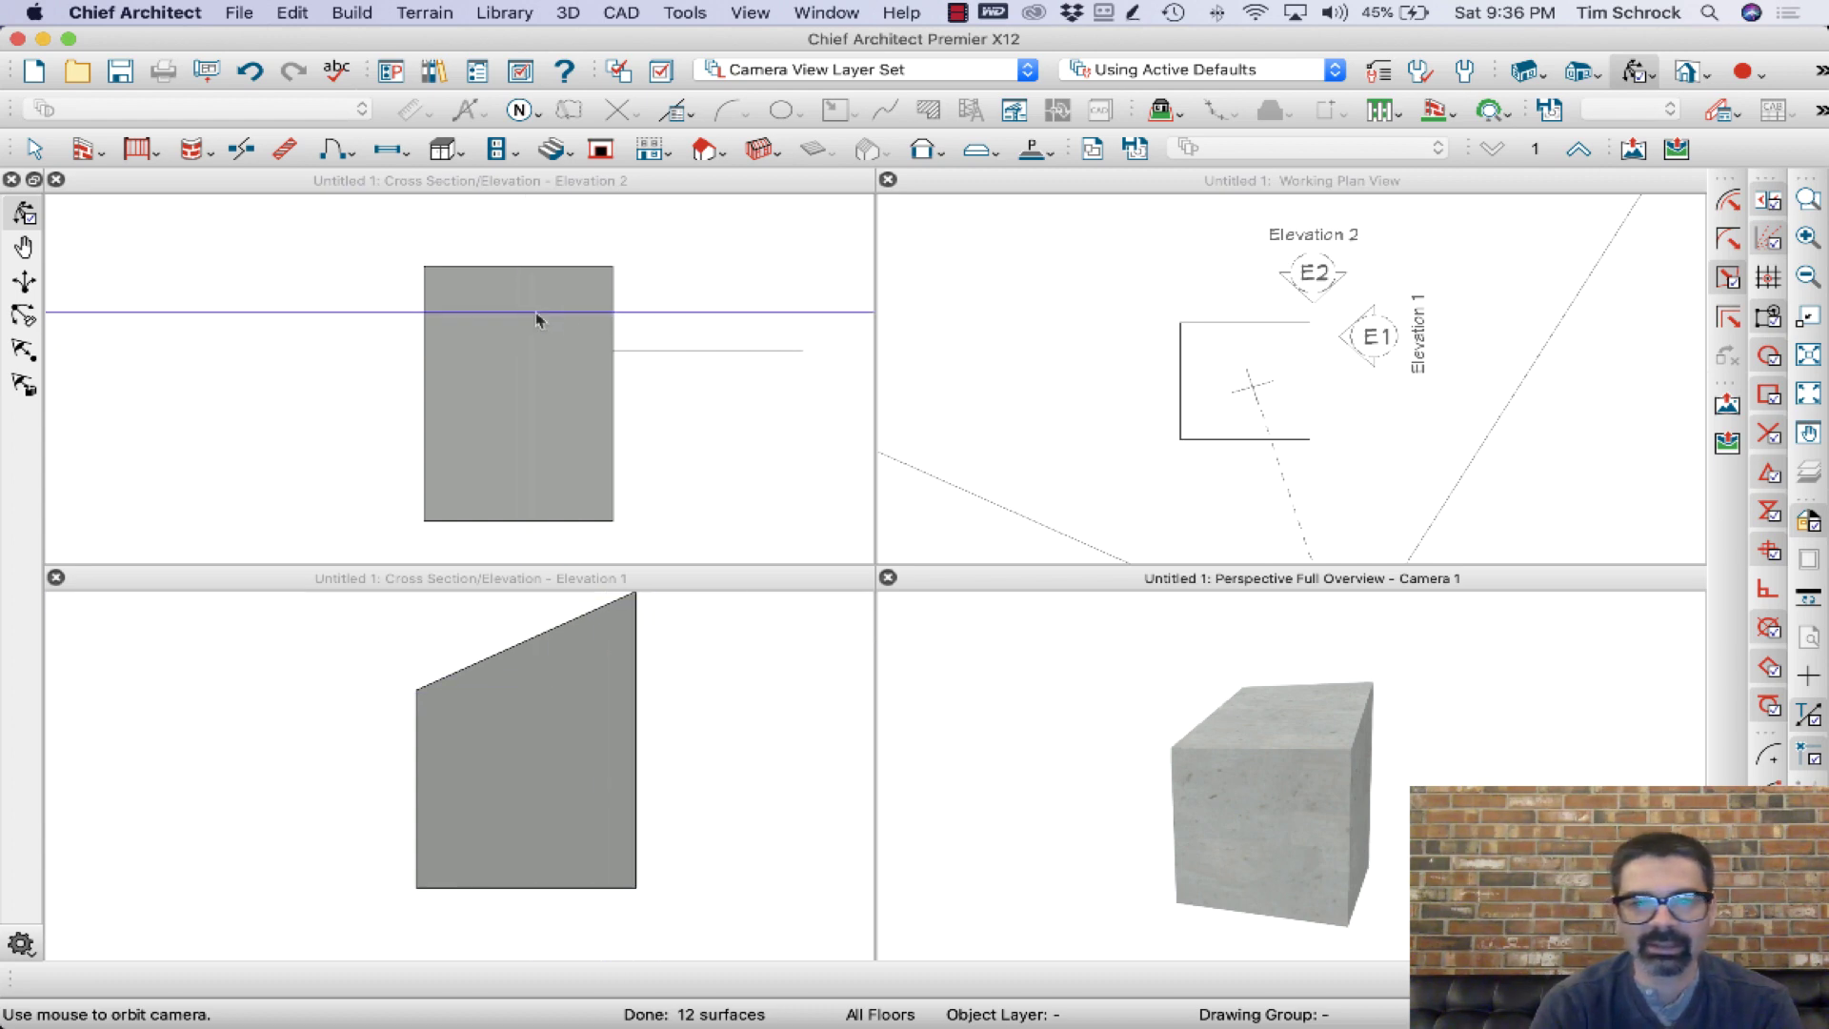
Drag the box's top-right corner down about 15" in Elevation 2, then orbit the 3D view to check
{"action": "left_click", "coordinate": [613, 293]}
{"action": "left_click", "coordinate": [612, 295]}
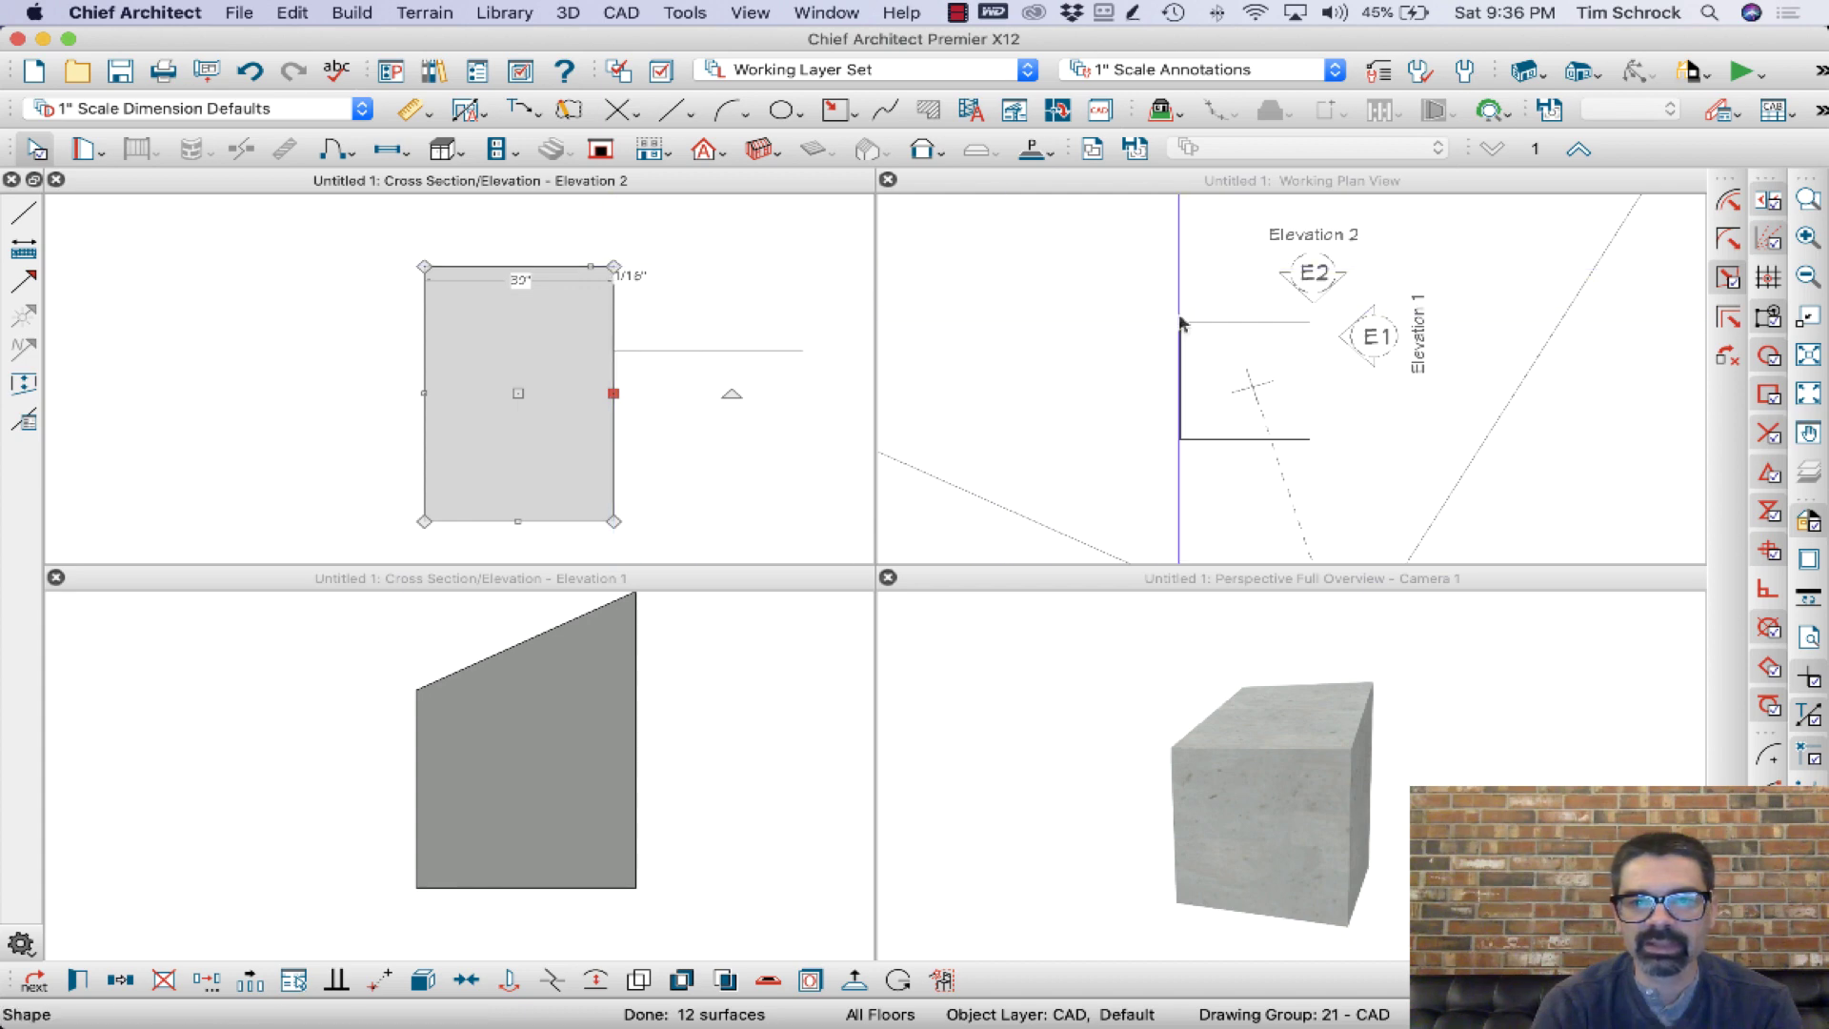
{"action": "left_click_drag", "start_coordinate": [614, 268], "coordinate": [614, 348]}
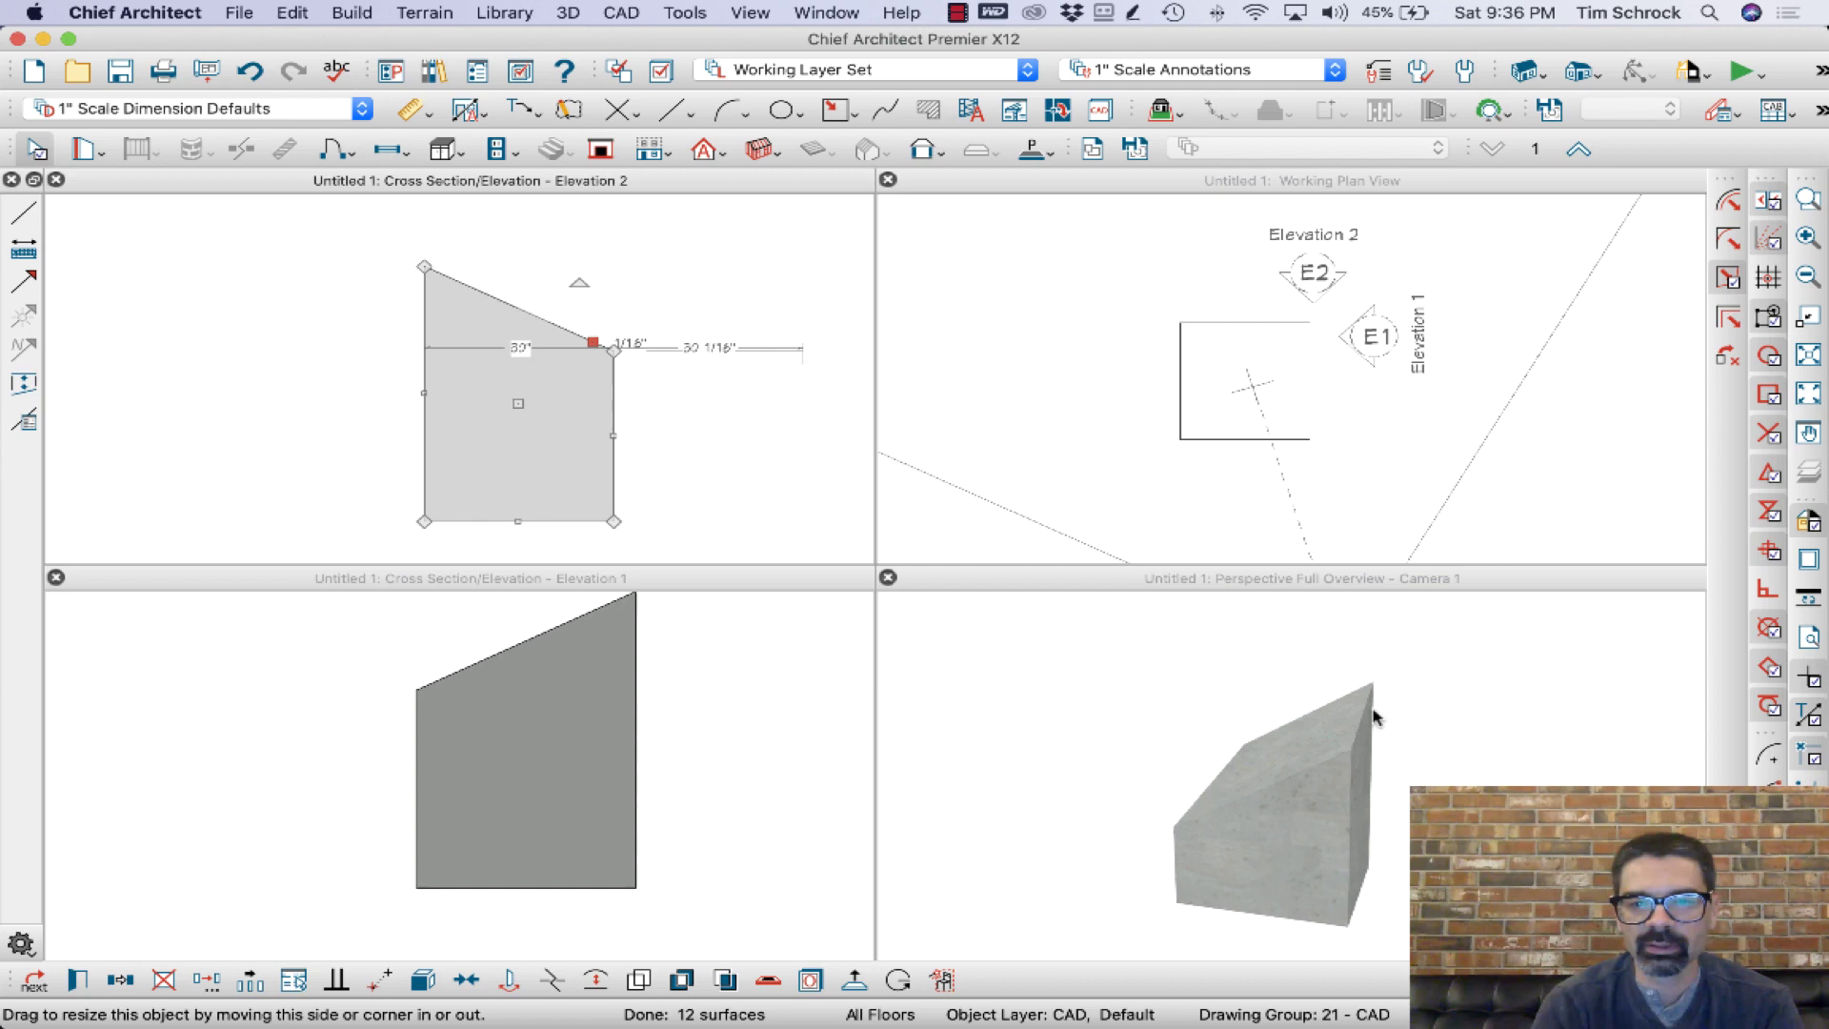
{"action": "left_click", "coordinate": [1249, 747]}
{"action": "left_click_drag", "start_coordinate": [1249, 746], "coordinate": [896, 788]}
Select the solid's front face in 3D and outline a rectangular hole on it with Solid Feature
{"action": "left_click", "coordinate": [565, 760]}
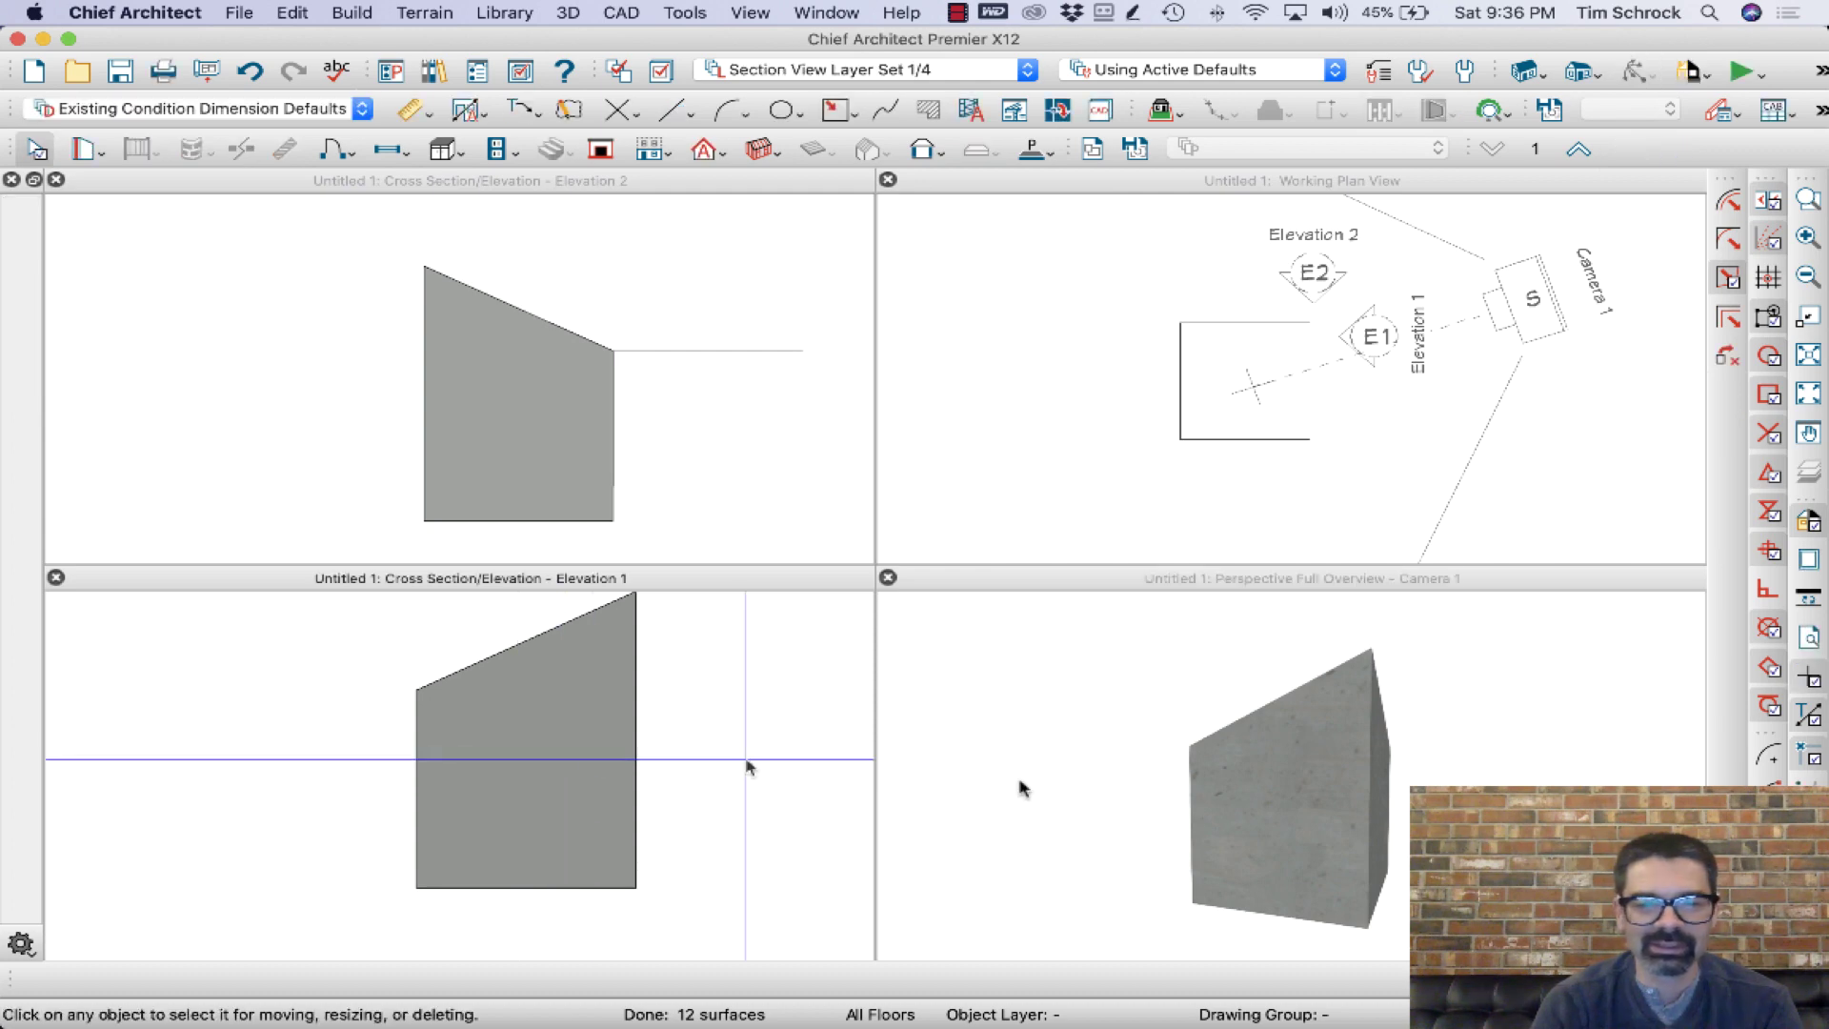
{"action": "left_click", "coordinate": [1291, 794]}
{"action": "left_click_drag", "start_coordinate": [1312, 792], "coordinate": [1316, 788]}
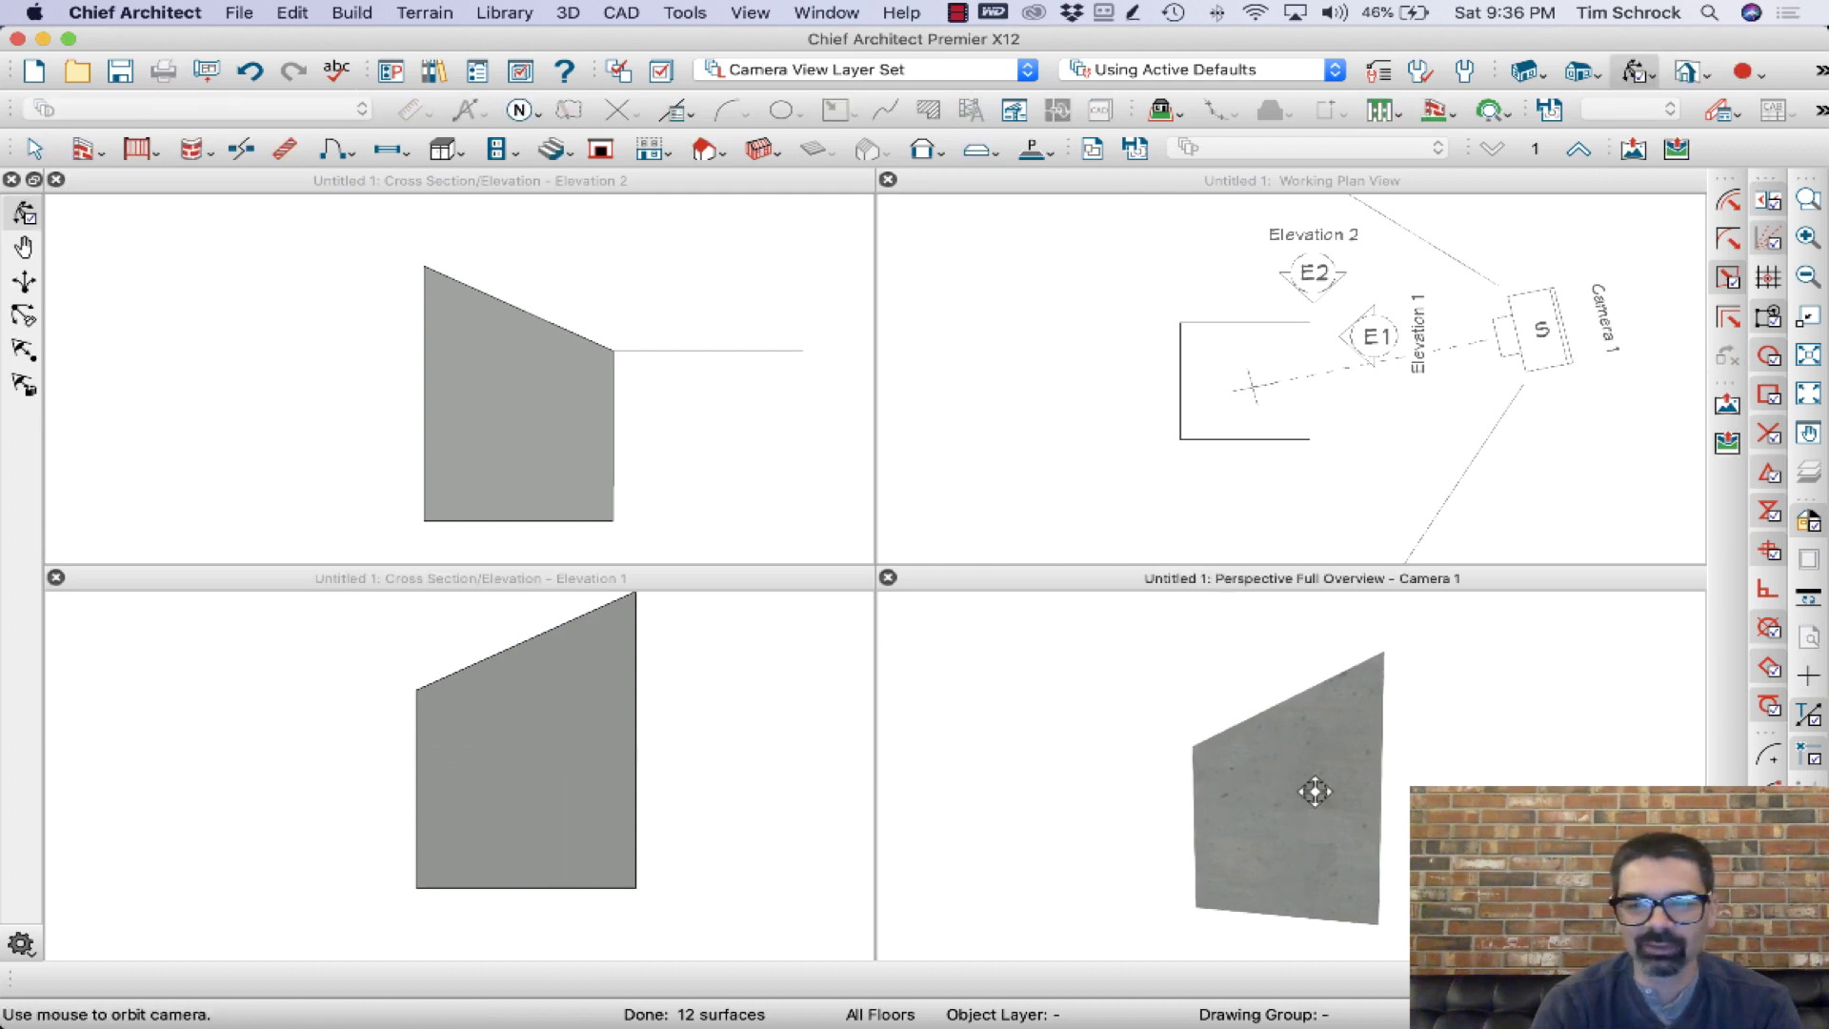
{"action": "left_click", "coordinate": [1303, 801]}
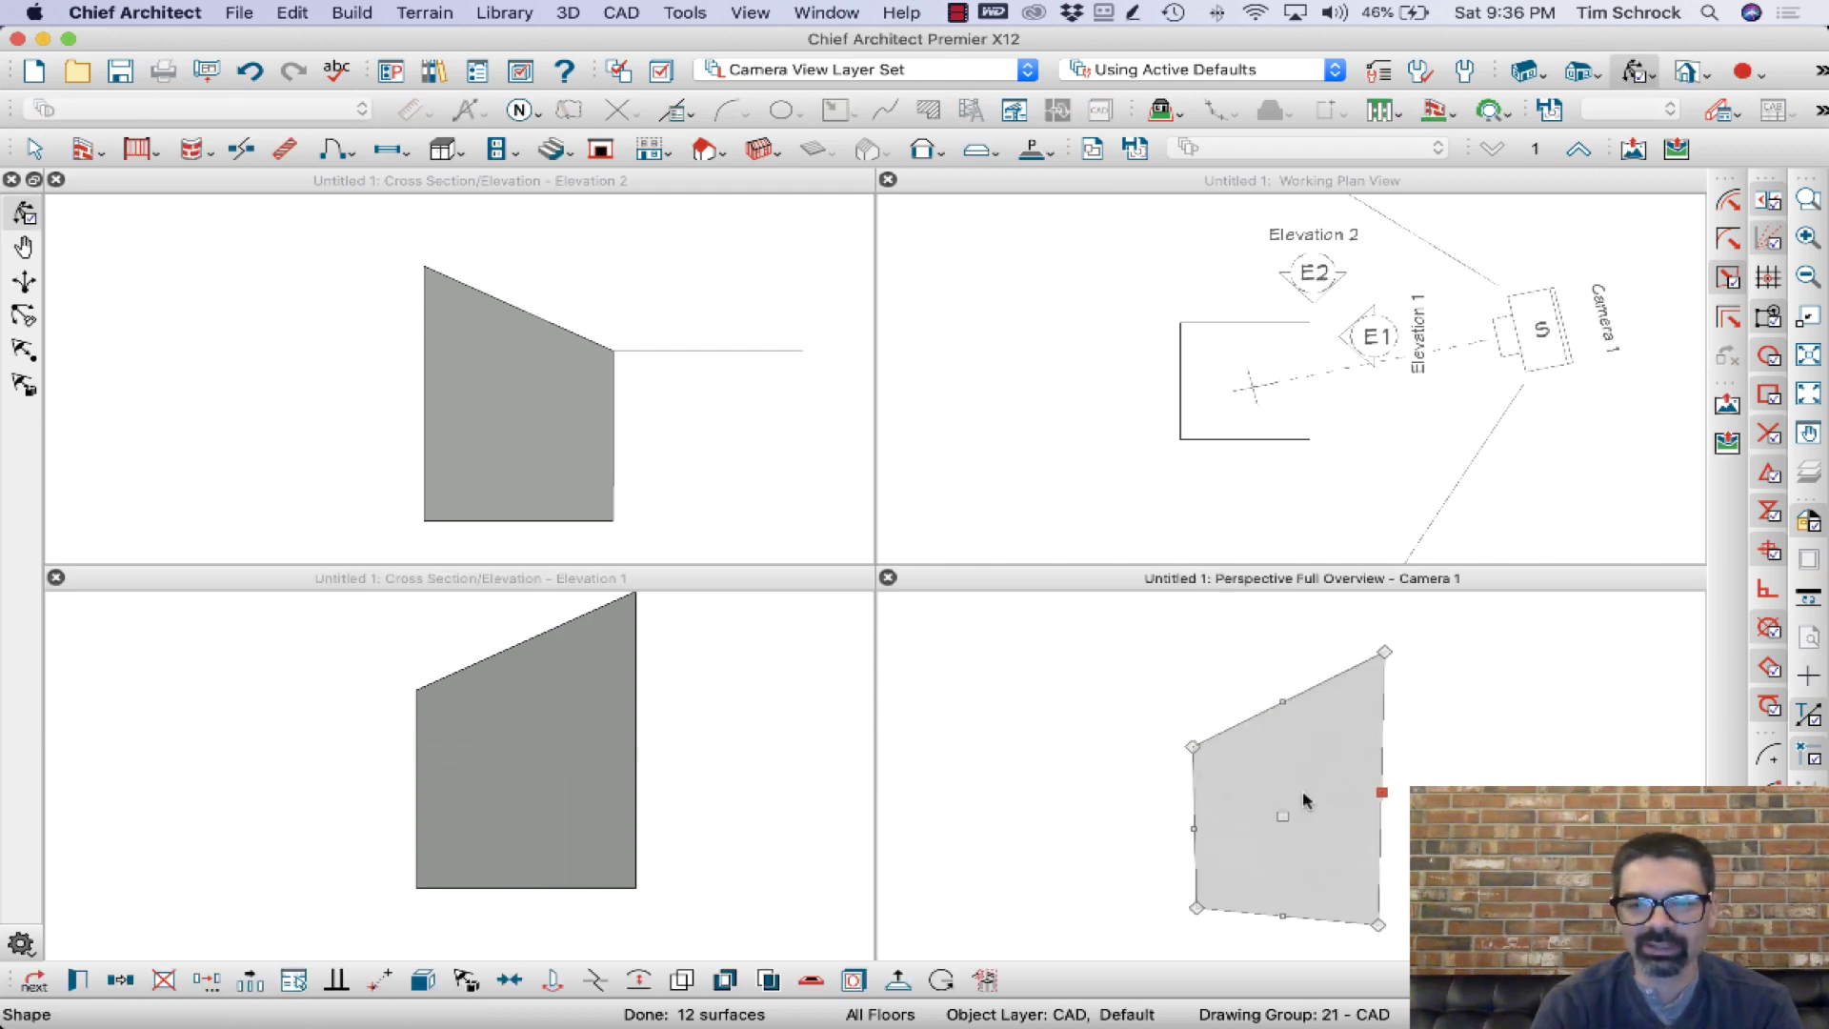
{"action": "left_click", "coordinate": [811, 981]}
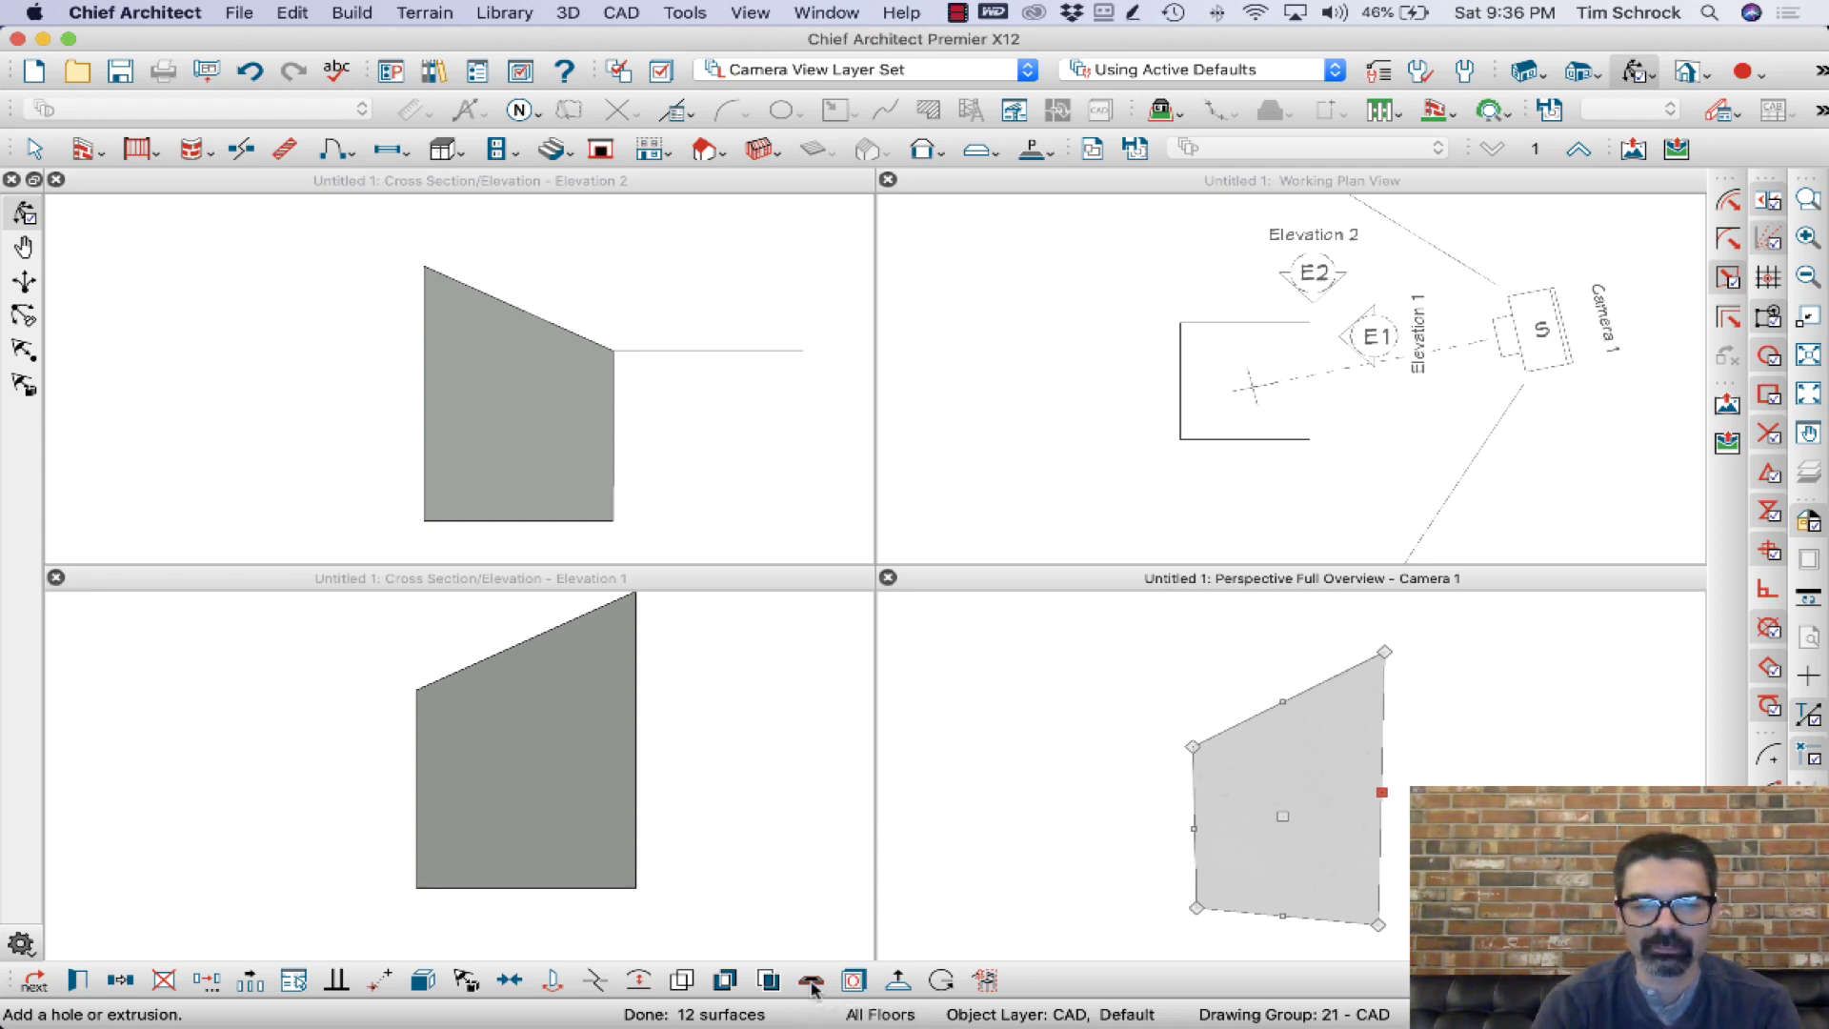
{"action": "left_click_drag", "start_coordinate": [1251, 841], "coordinate": [1326, 785]}
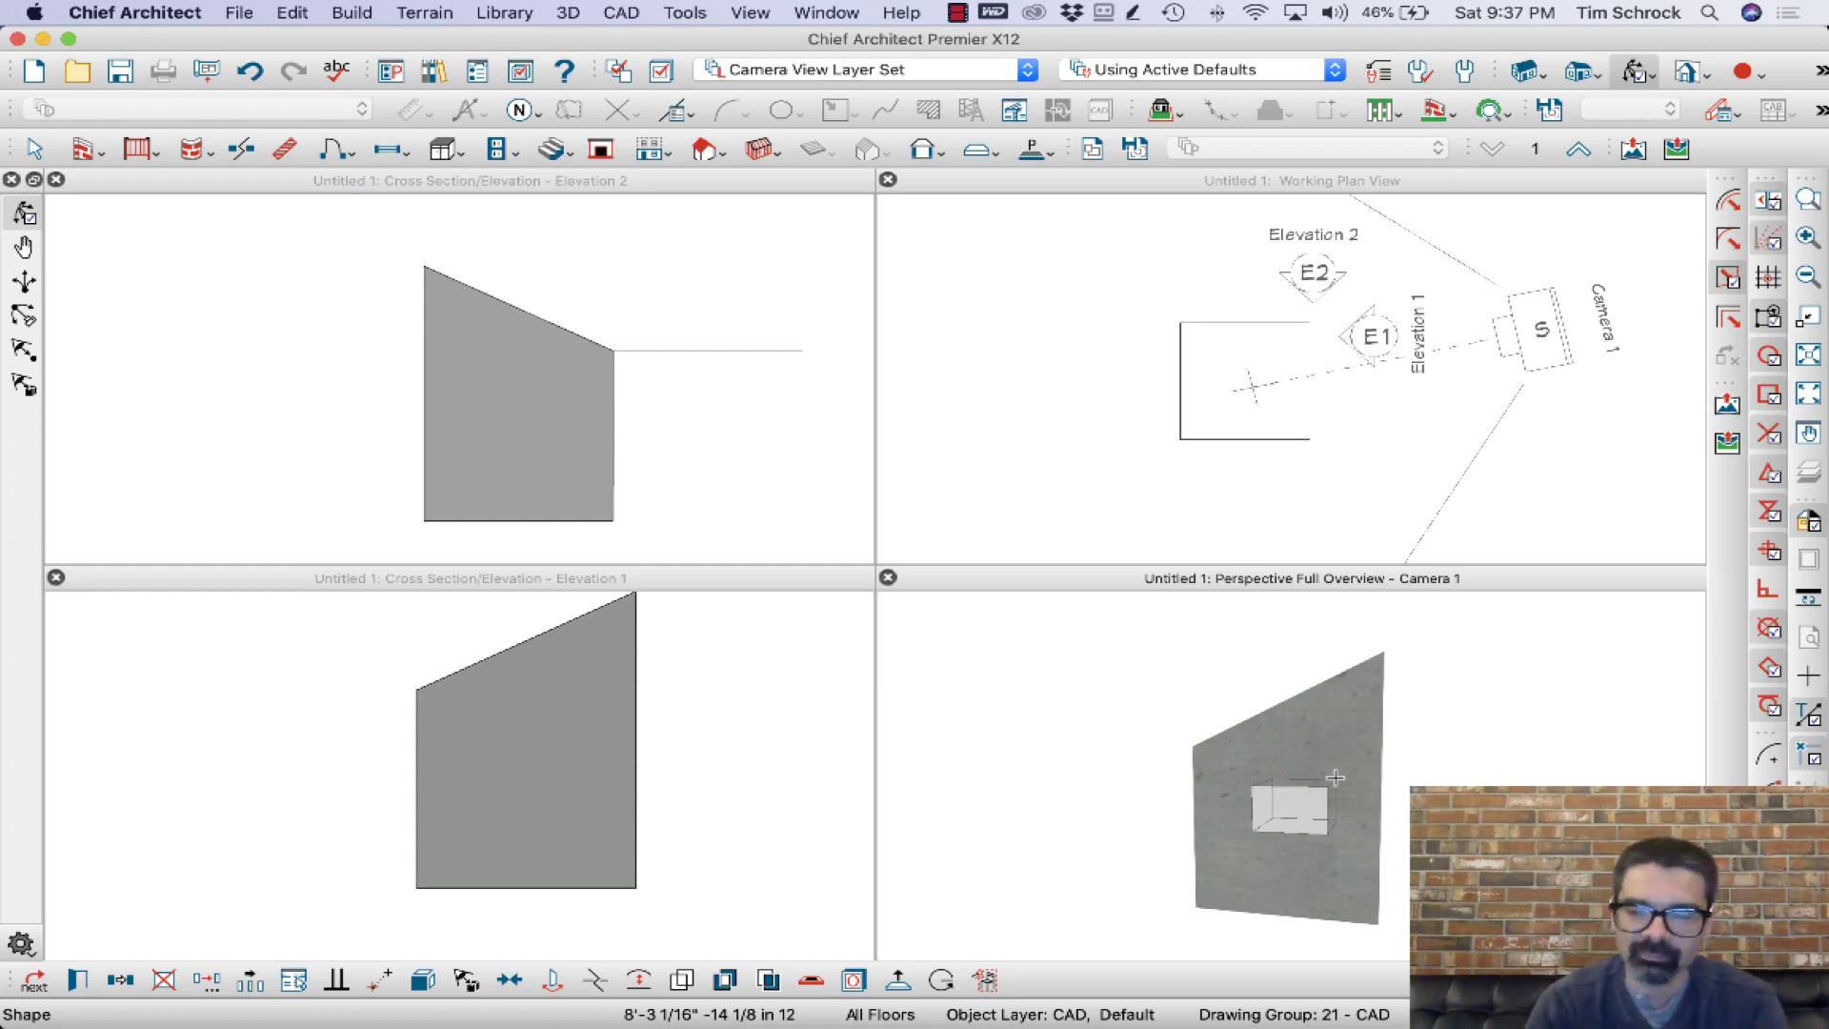
Complete the outlined hole as a recessed niche in the solid
{"action": "scroll", "coordinate": [1335, 777], "scroll_direction": "down", "scroll_amount": 5}
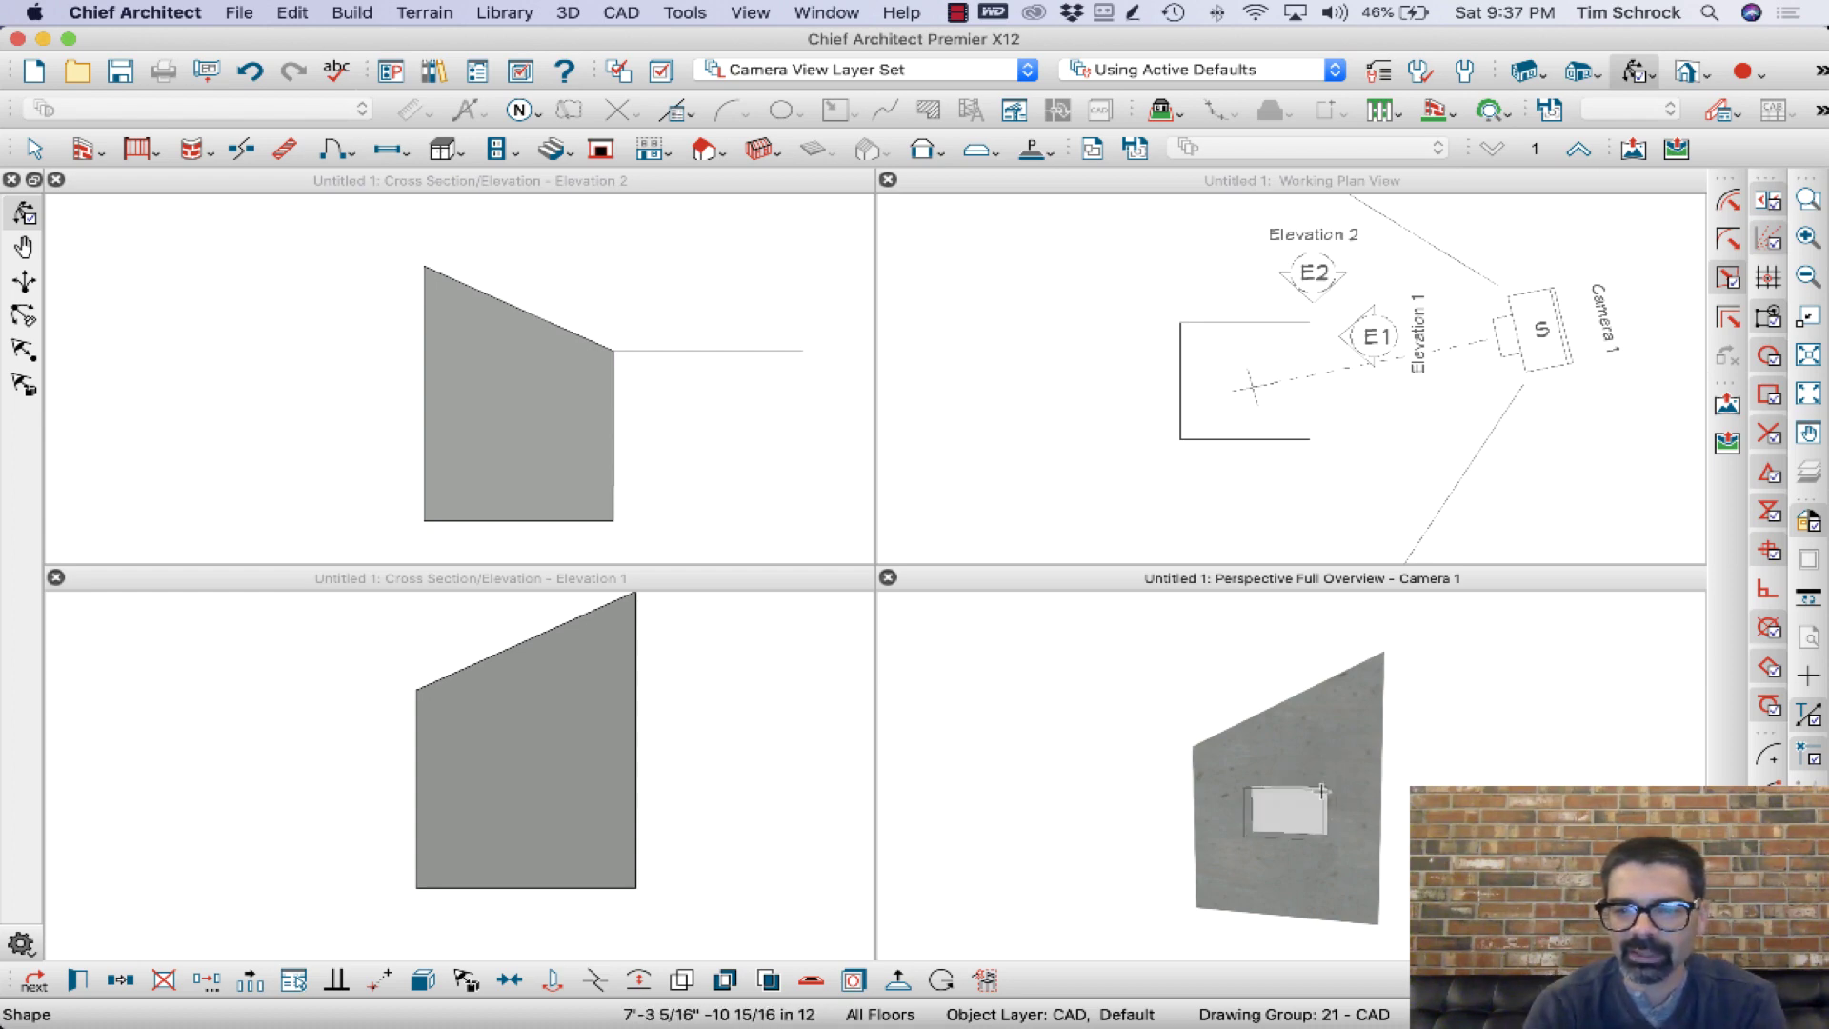
{"action": "scroll", "coordinate": [1328, 787], "scroll_direction": "up", "scroll_amount": 5}
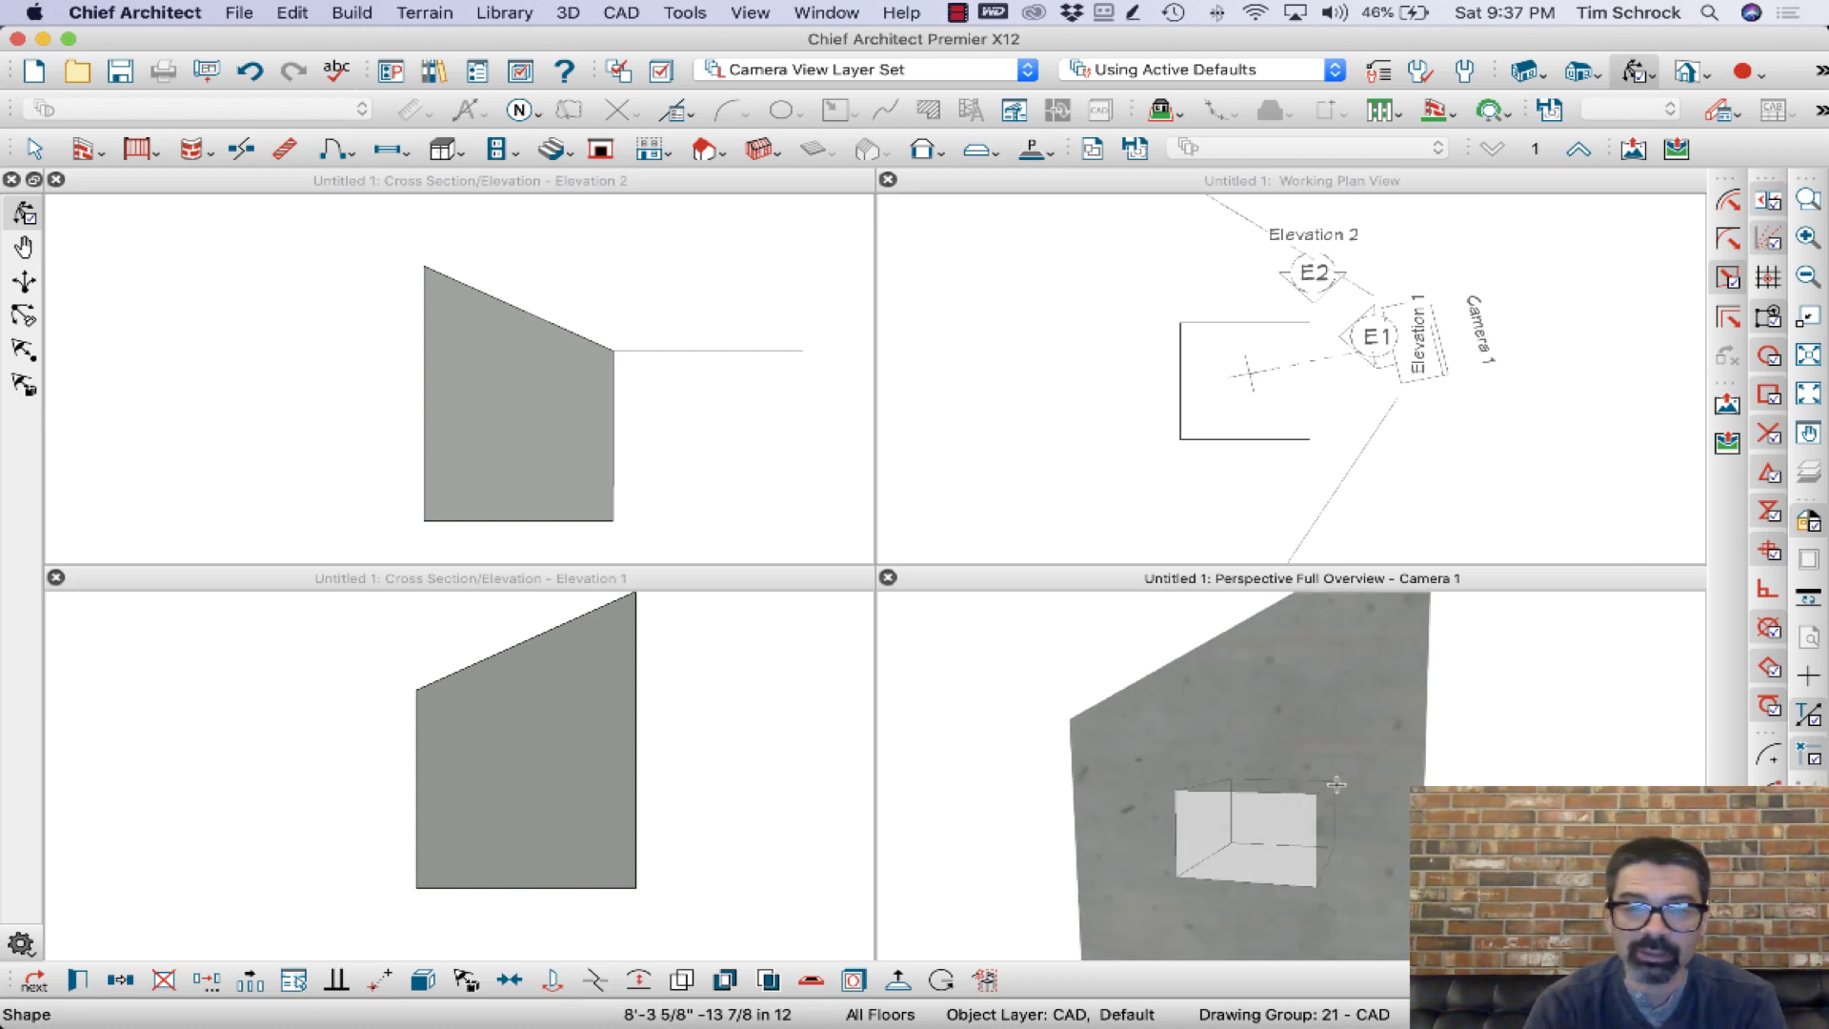
{"action": "left_click", "coordinate": [1333, 785]}
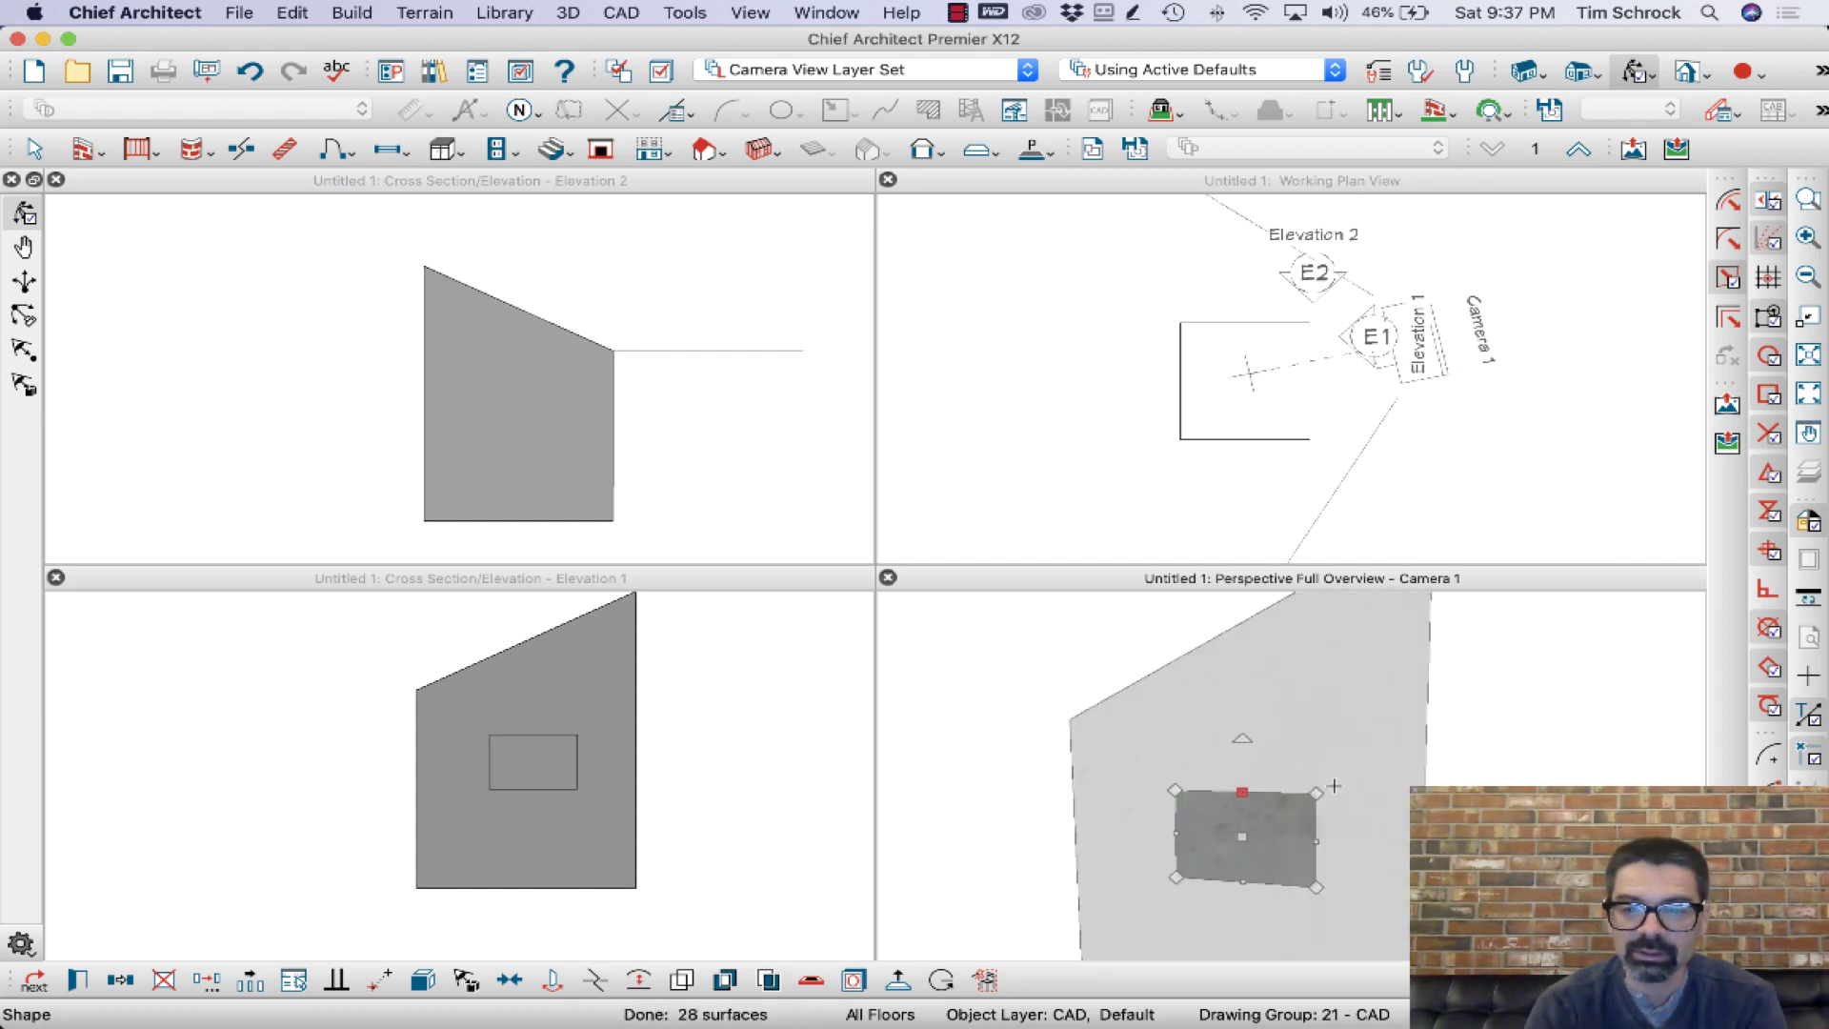
{"action": "left_click_drag", "start_coordinate": [1494, 764], "coordinate": [1292, 825]}
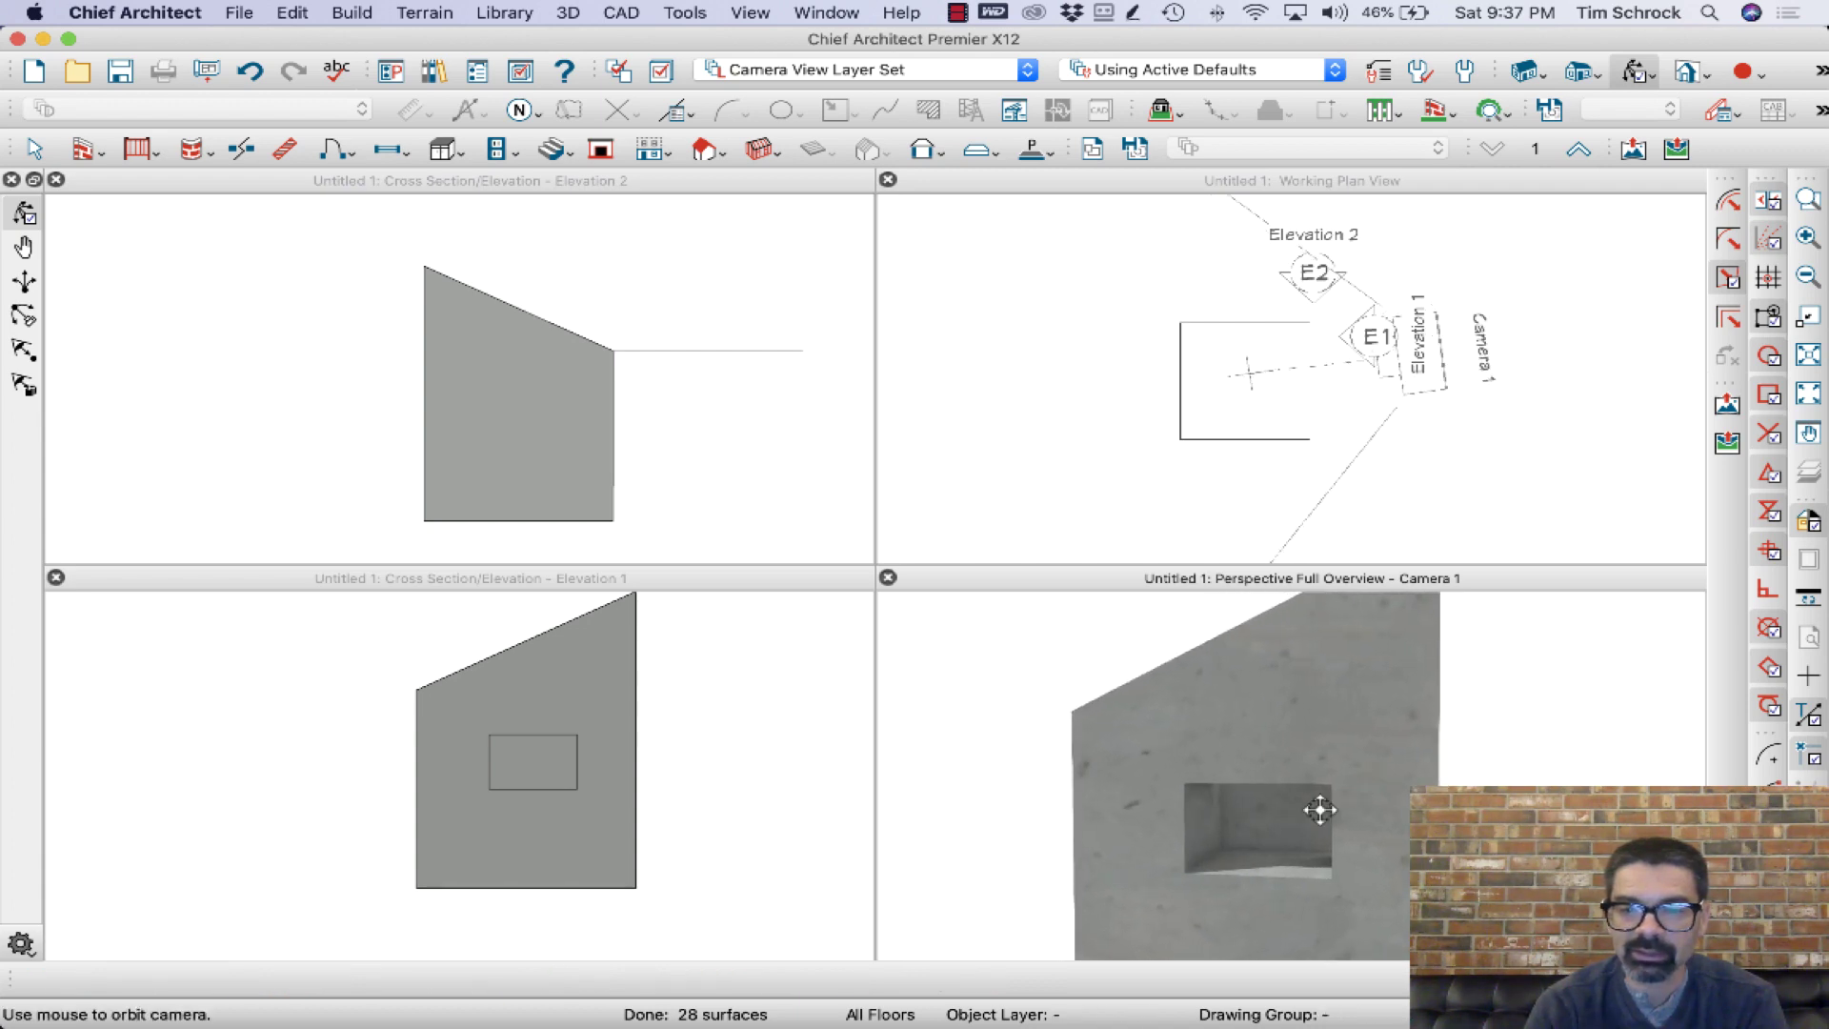
Slant the niche's back face upward and push it through the solid to open the hole
{"action": "left_click", "coordinate": [1292, 825]}
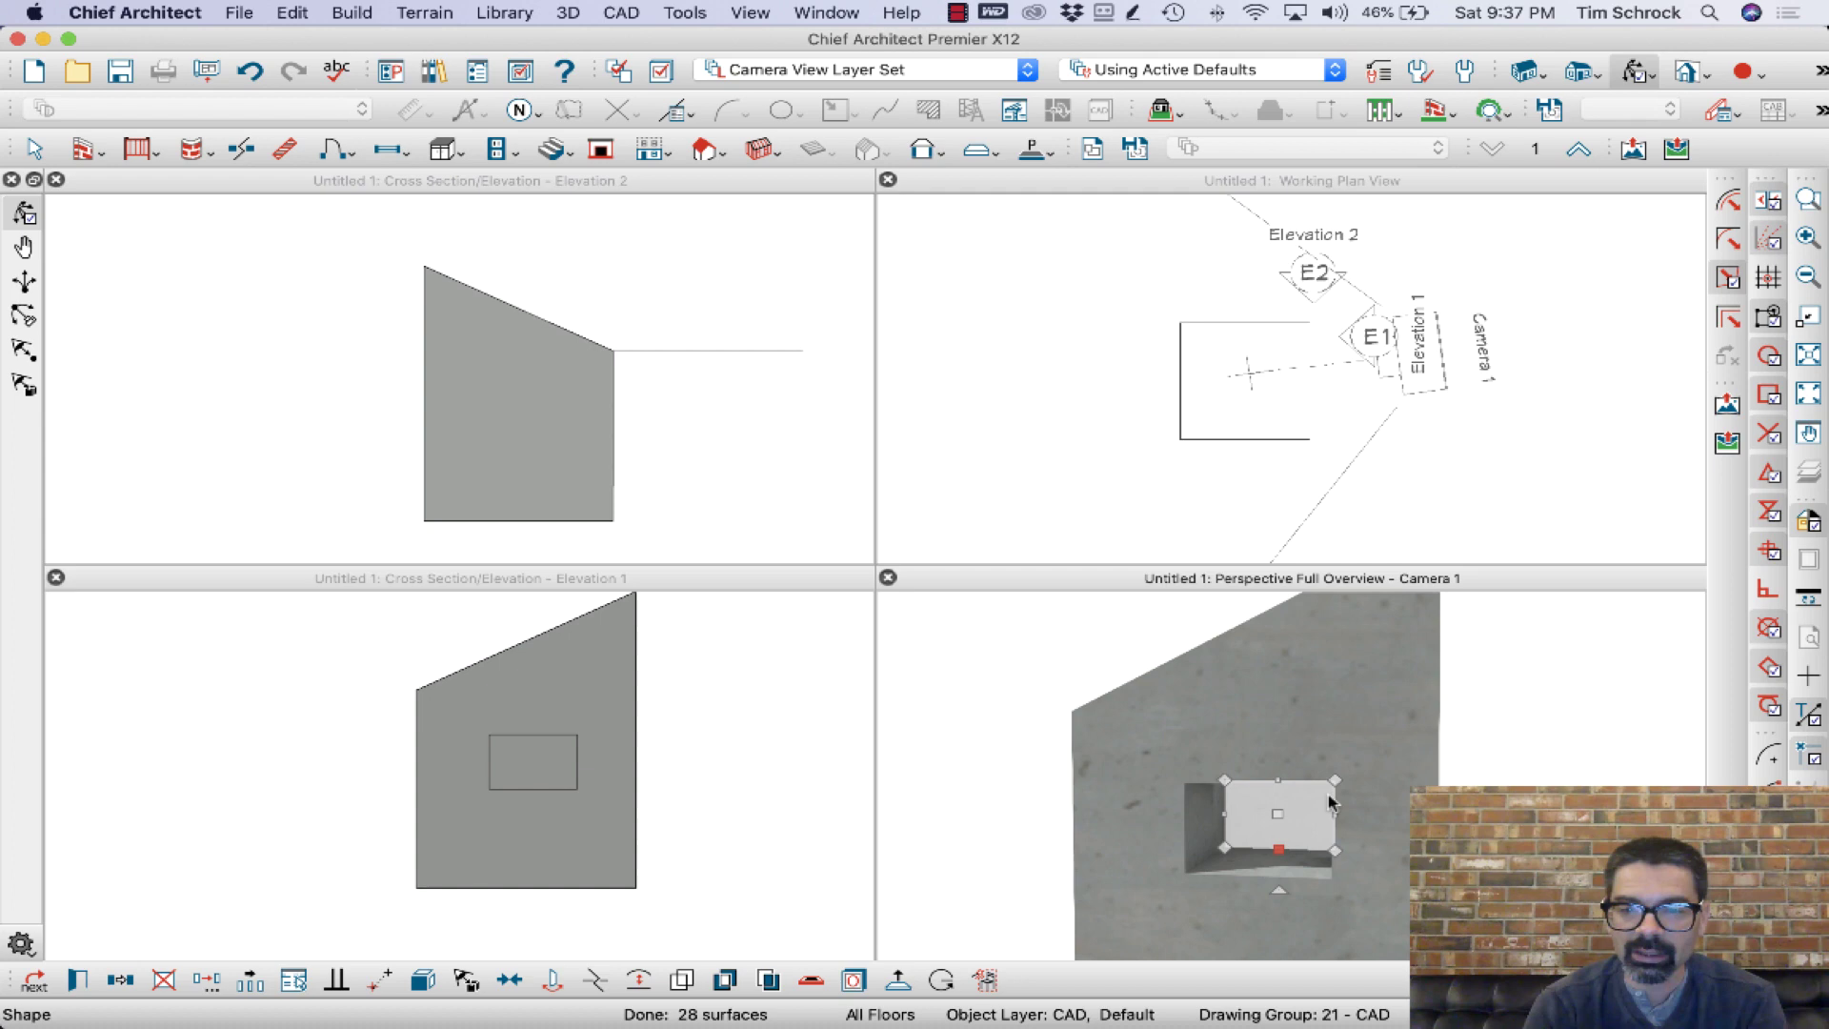
{"action": "left_click_drag", "start_coordinate": [1332, 781], "coordinate": [1335, 705]}
{"action": "mouse_move", "coordinate": [1314, 827]}
{"action": "left_mouse_down"}
{"action": "mouse_move", "coordinate": [1347, 832]}
{"action": "mouse_move", "coordinate": [1332, 812]}
{"action": "left_mouse_up"}
{"action": "left_click", "coordinate": [1332, 815]}
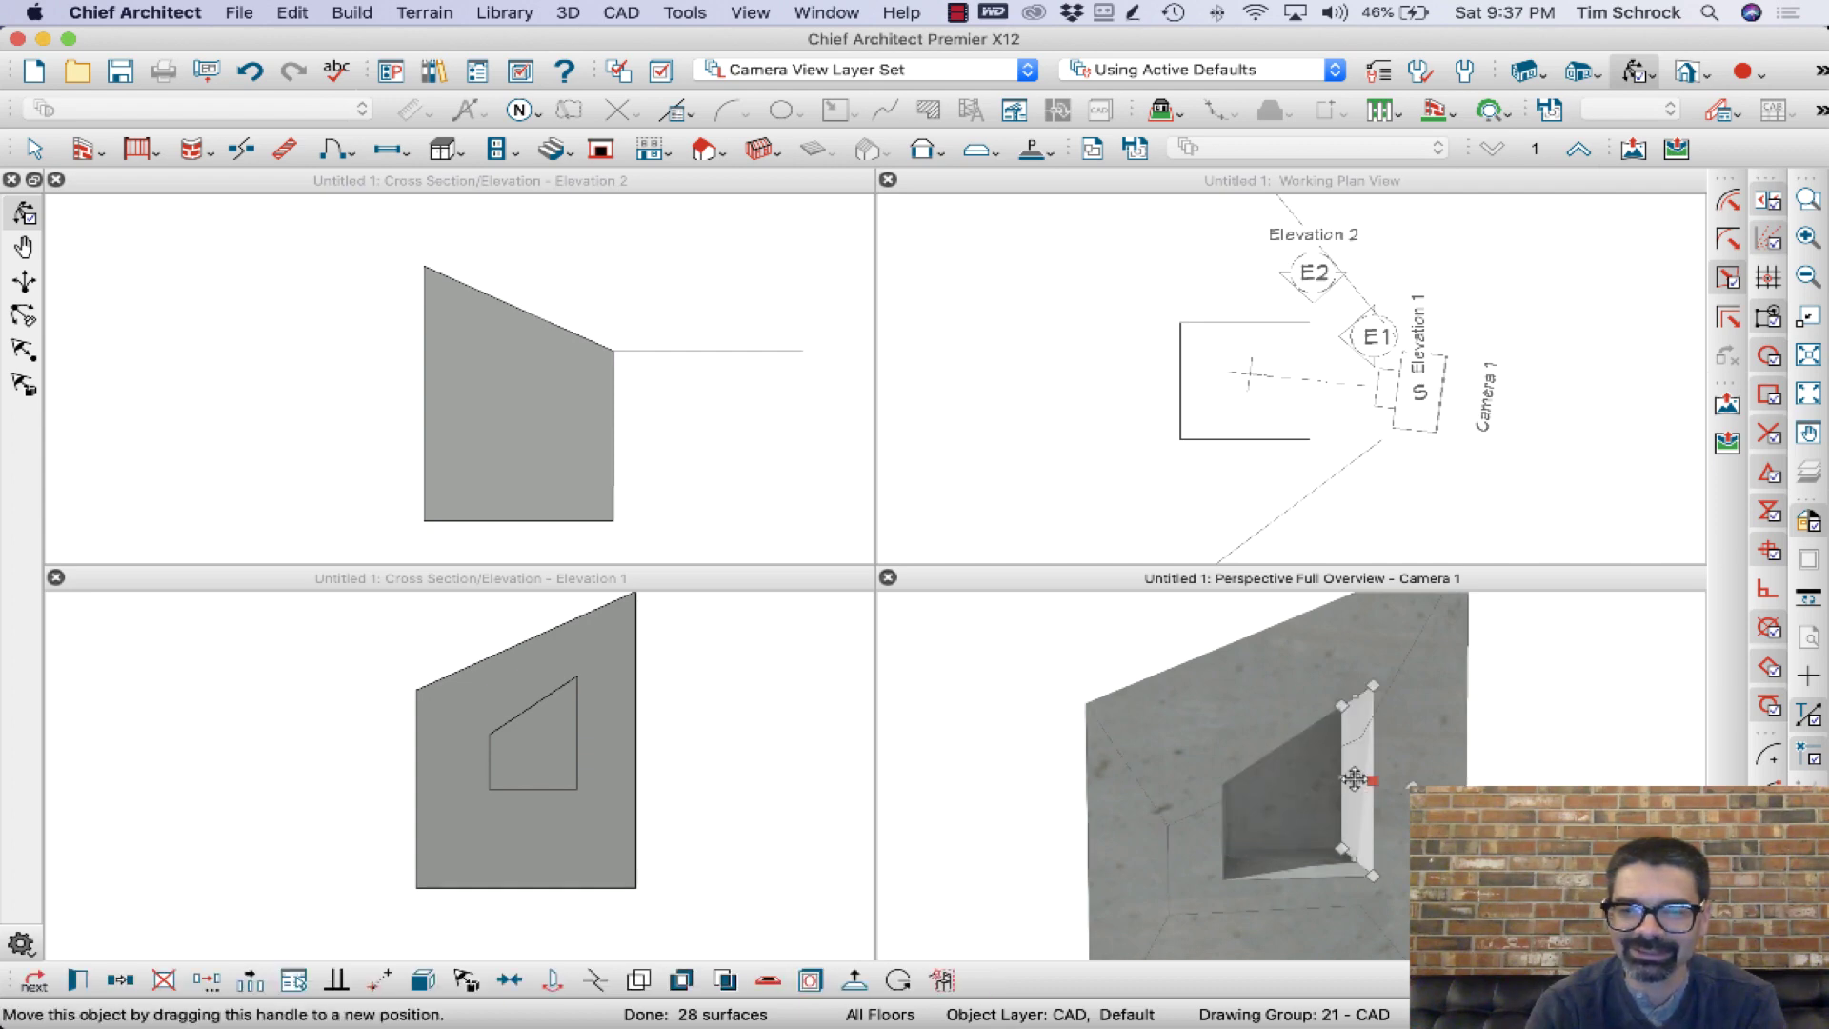
{"action": "left_click_drag", "start_coordinate": [1339, 777], "coordinate": [1306, 775]}
{"action": "left_click", "coordinate": [1520, 755]}
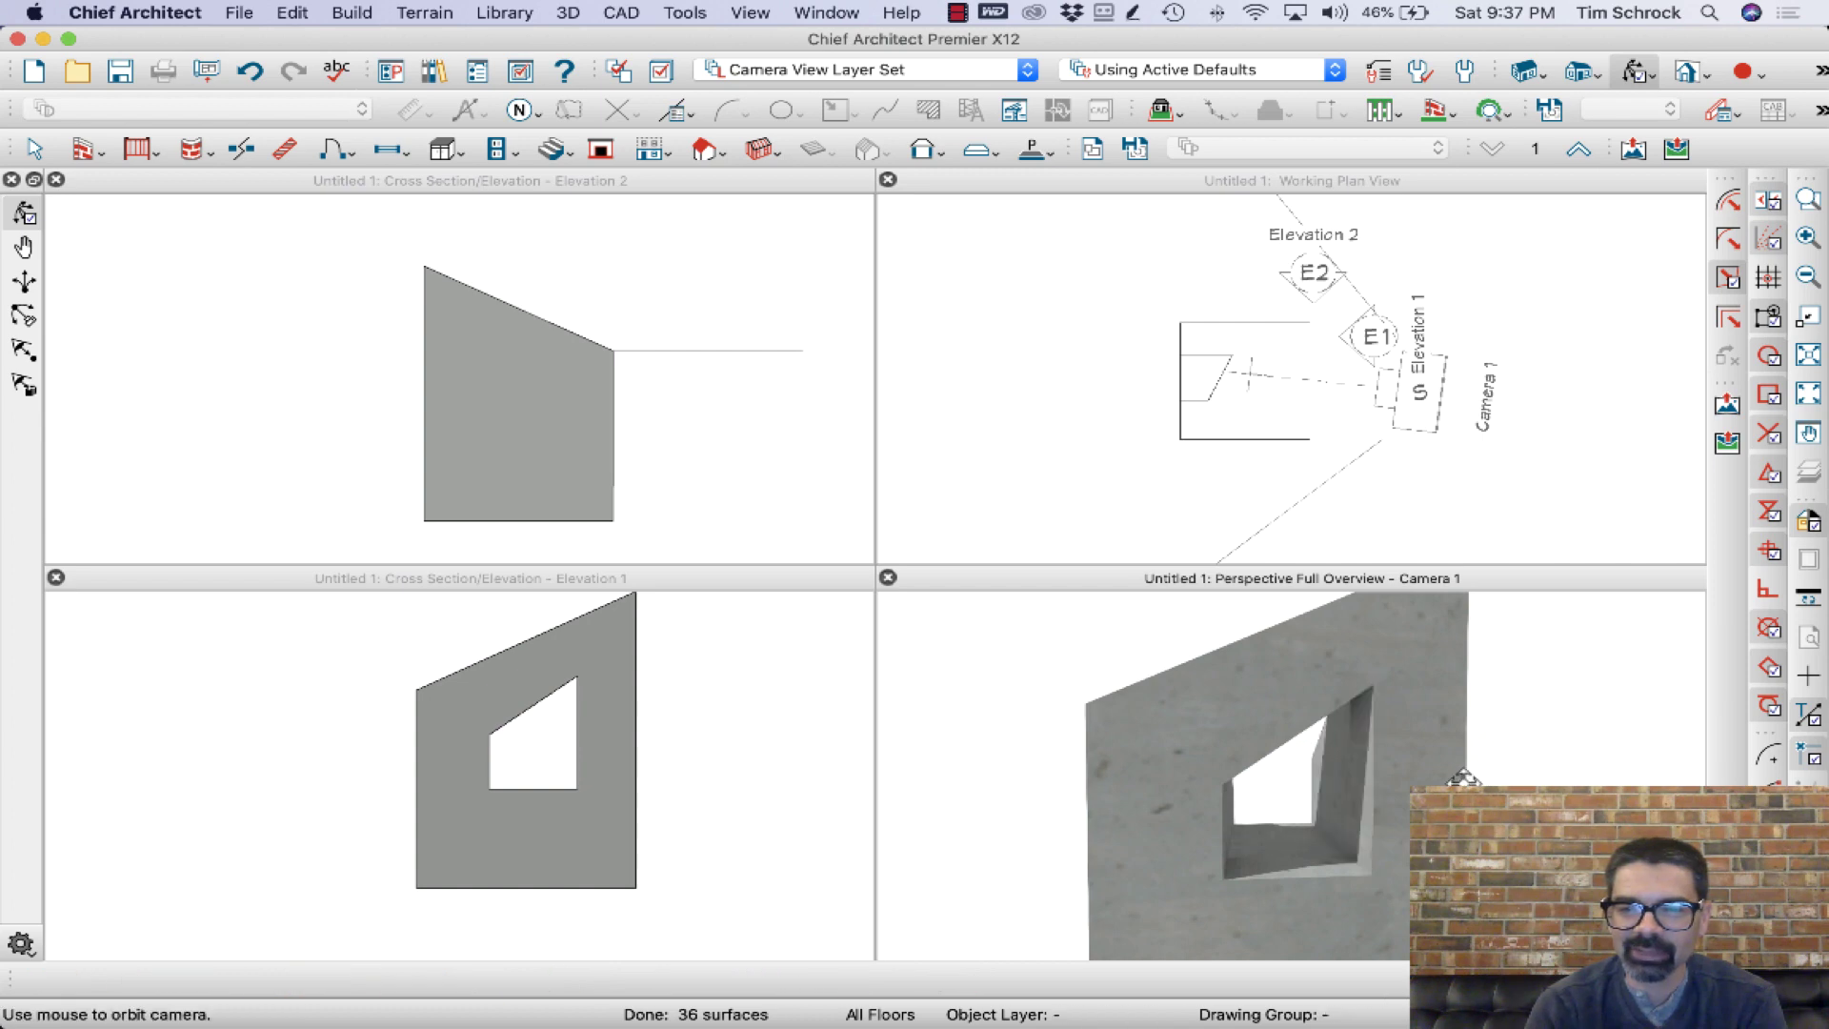
Select a side face of the opening, then activate the Elevation 2 view
{"action": "left_click_drag", "start_coordinate": [1457, 767], "coordinate": [1341, 787]}
{"action": "left_click", "coordinate": [1331, 819]}
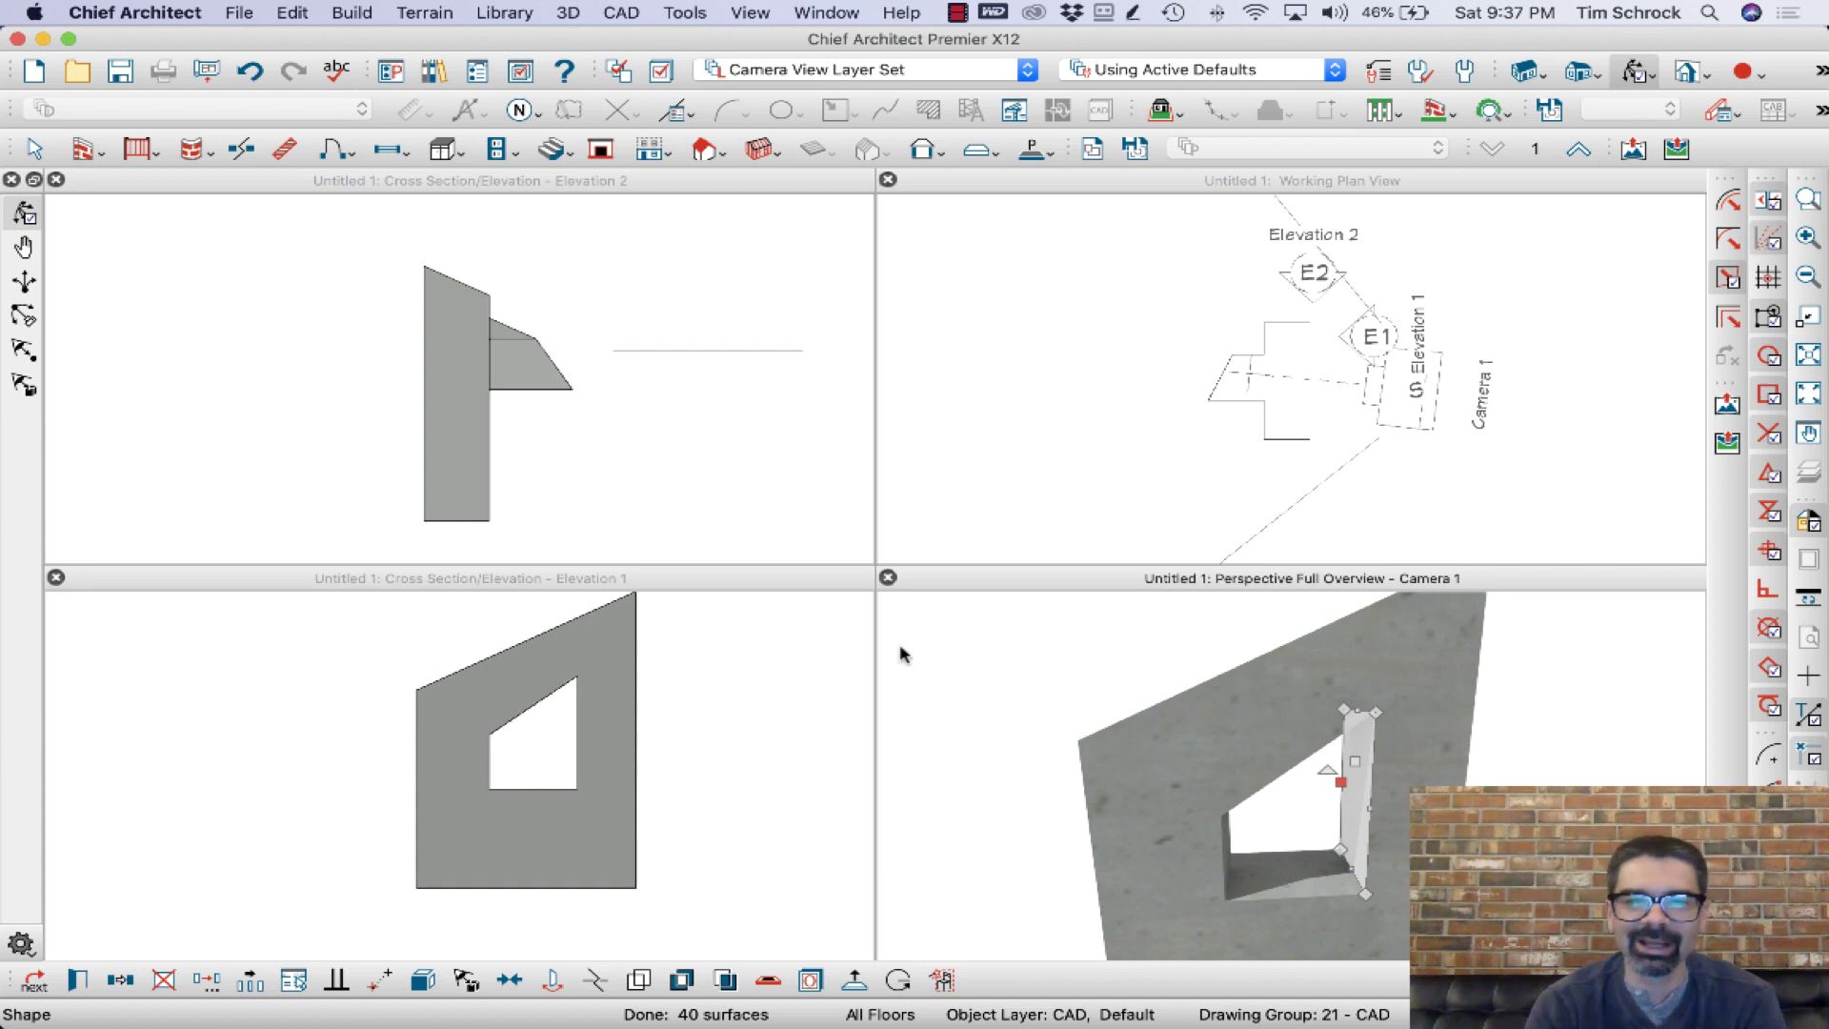
{"action": "left_click", "coordinate": [568, 387]}
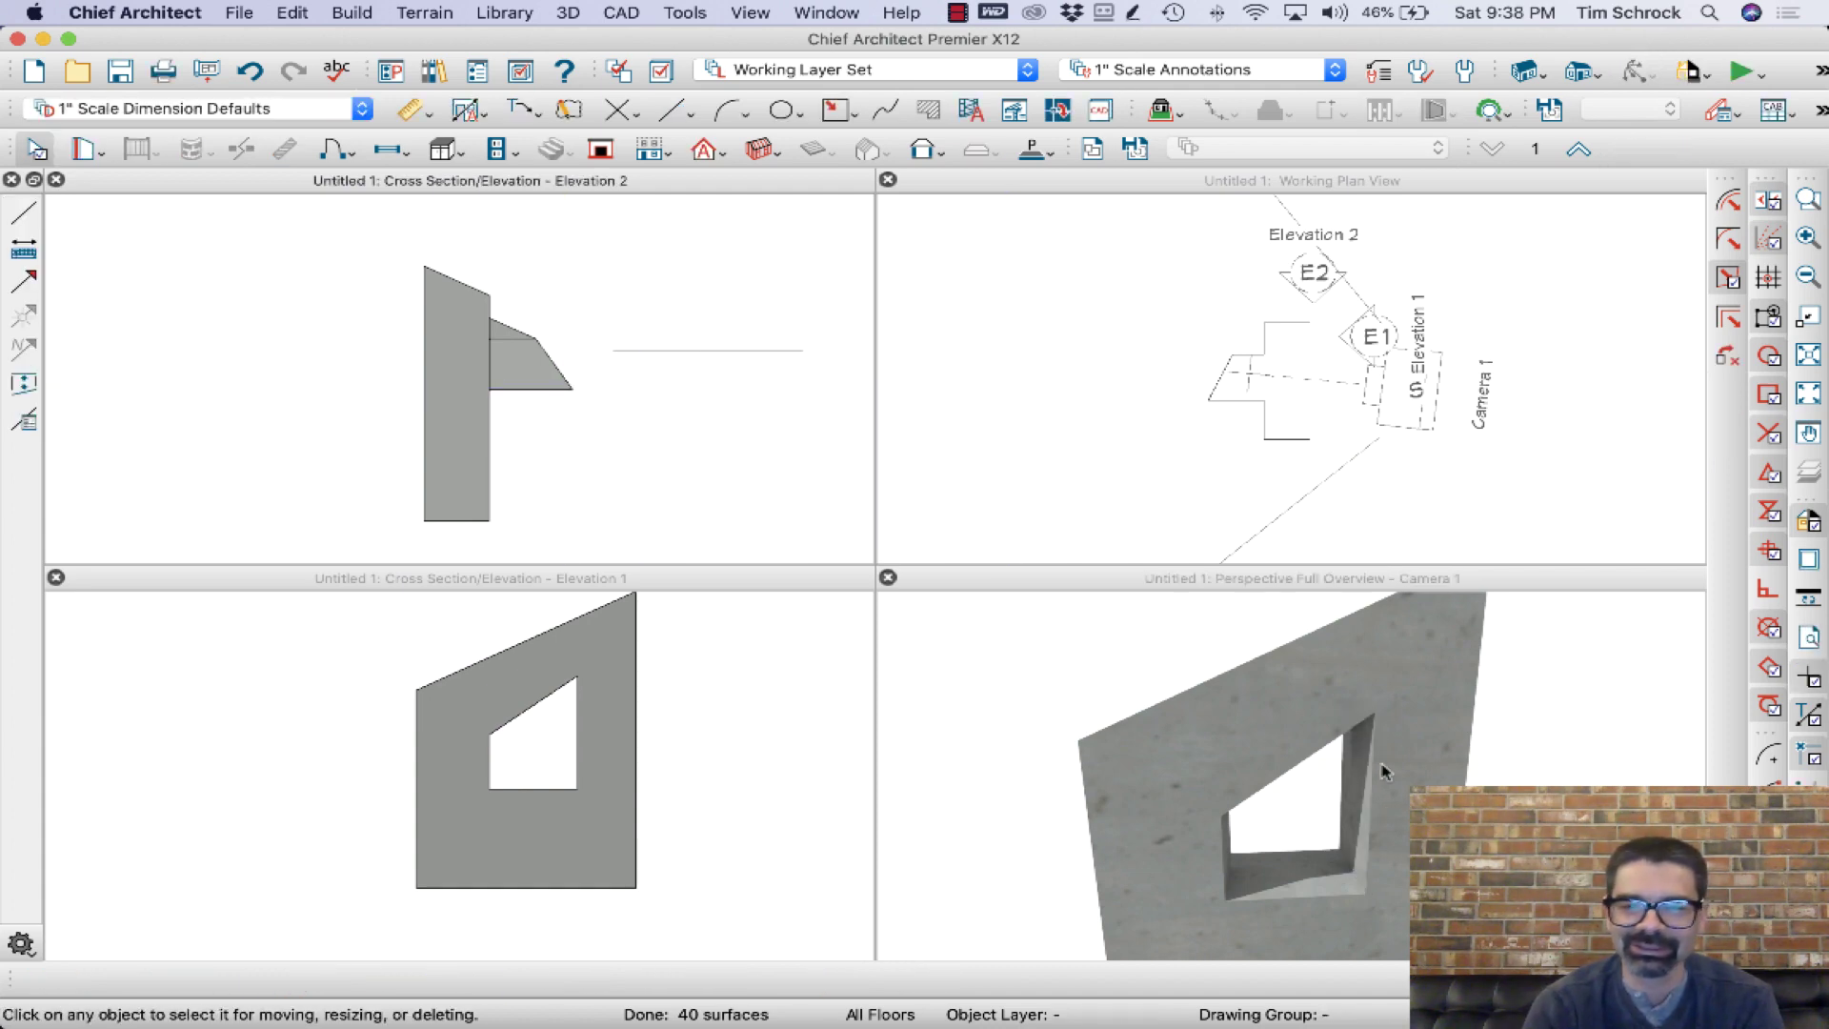
{"action": "left_click", "coordinate": [1520, 751]}
{"action": "left_click_drag", "start_coordinate": [1509, 759], "coordinate": [1135, 813]}
{"action": "key", "text": "super+z"}
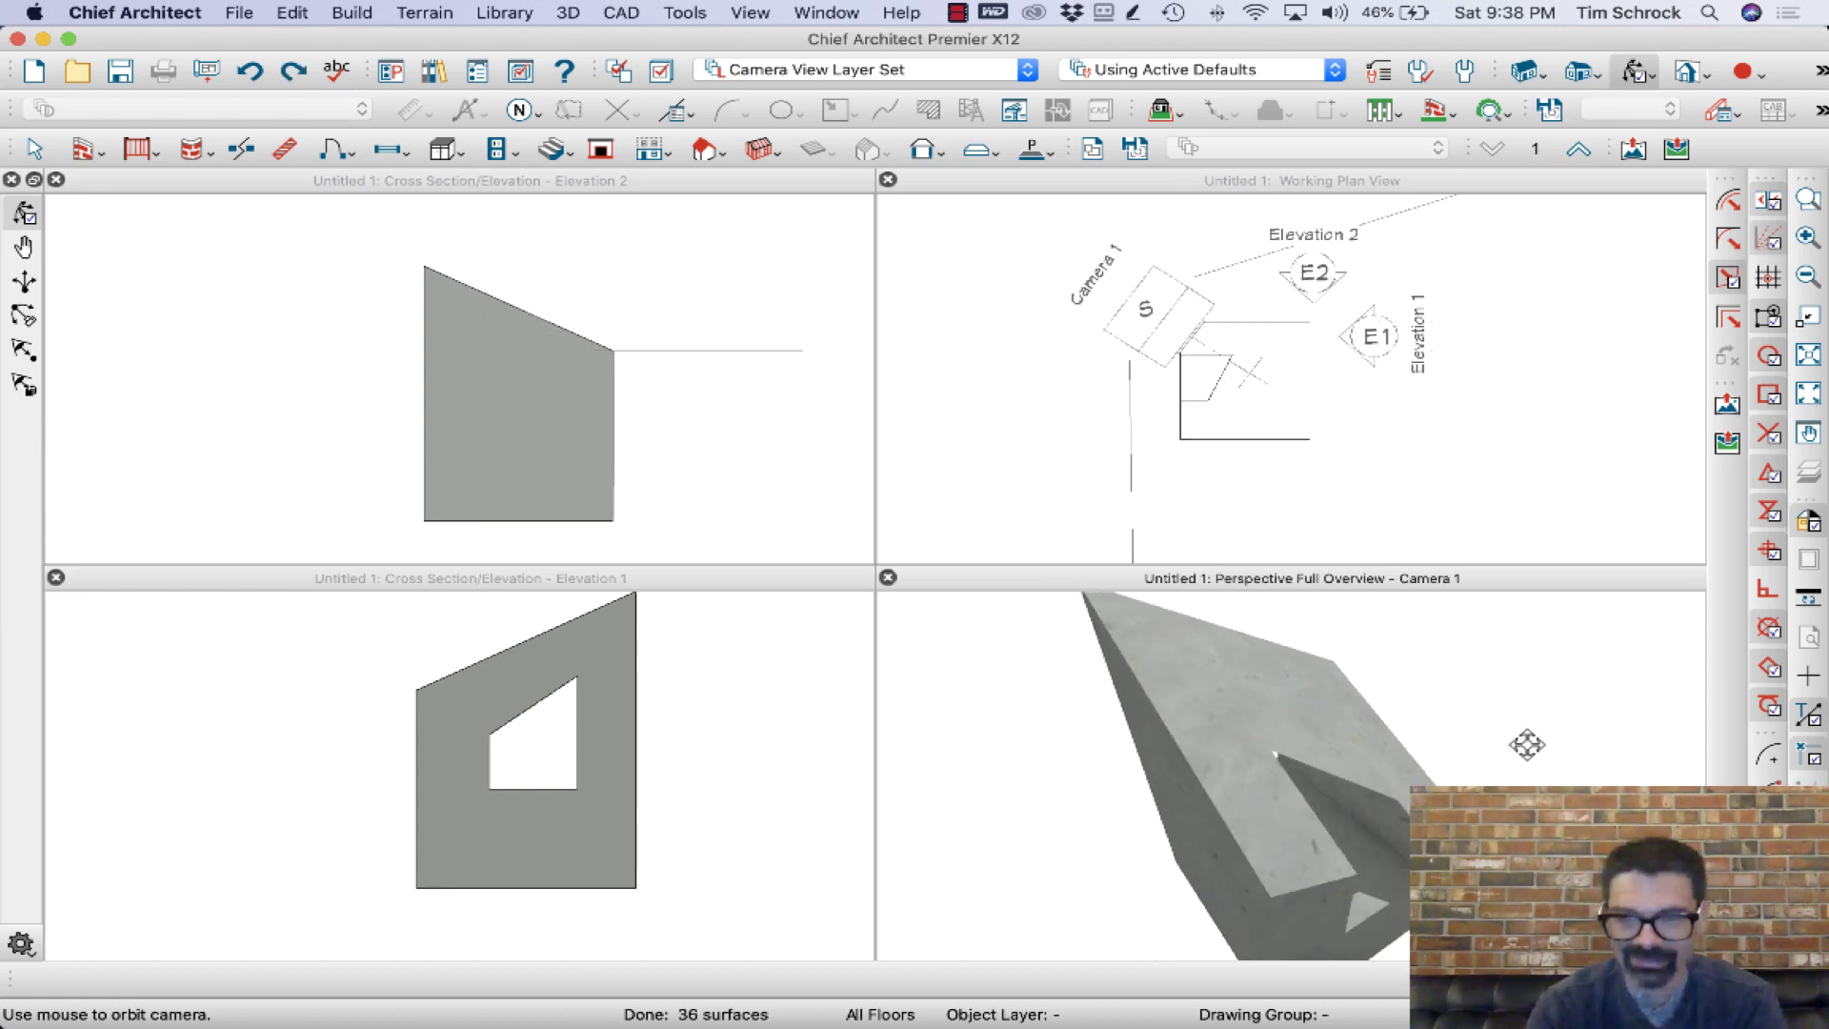
{"action": "key", "text": "super+z"}
{"action": "left_click_drag", "start_coordinate": [1274, 767], "coordinate": [1343, 759]}
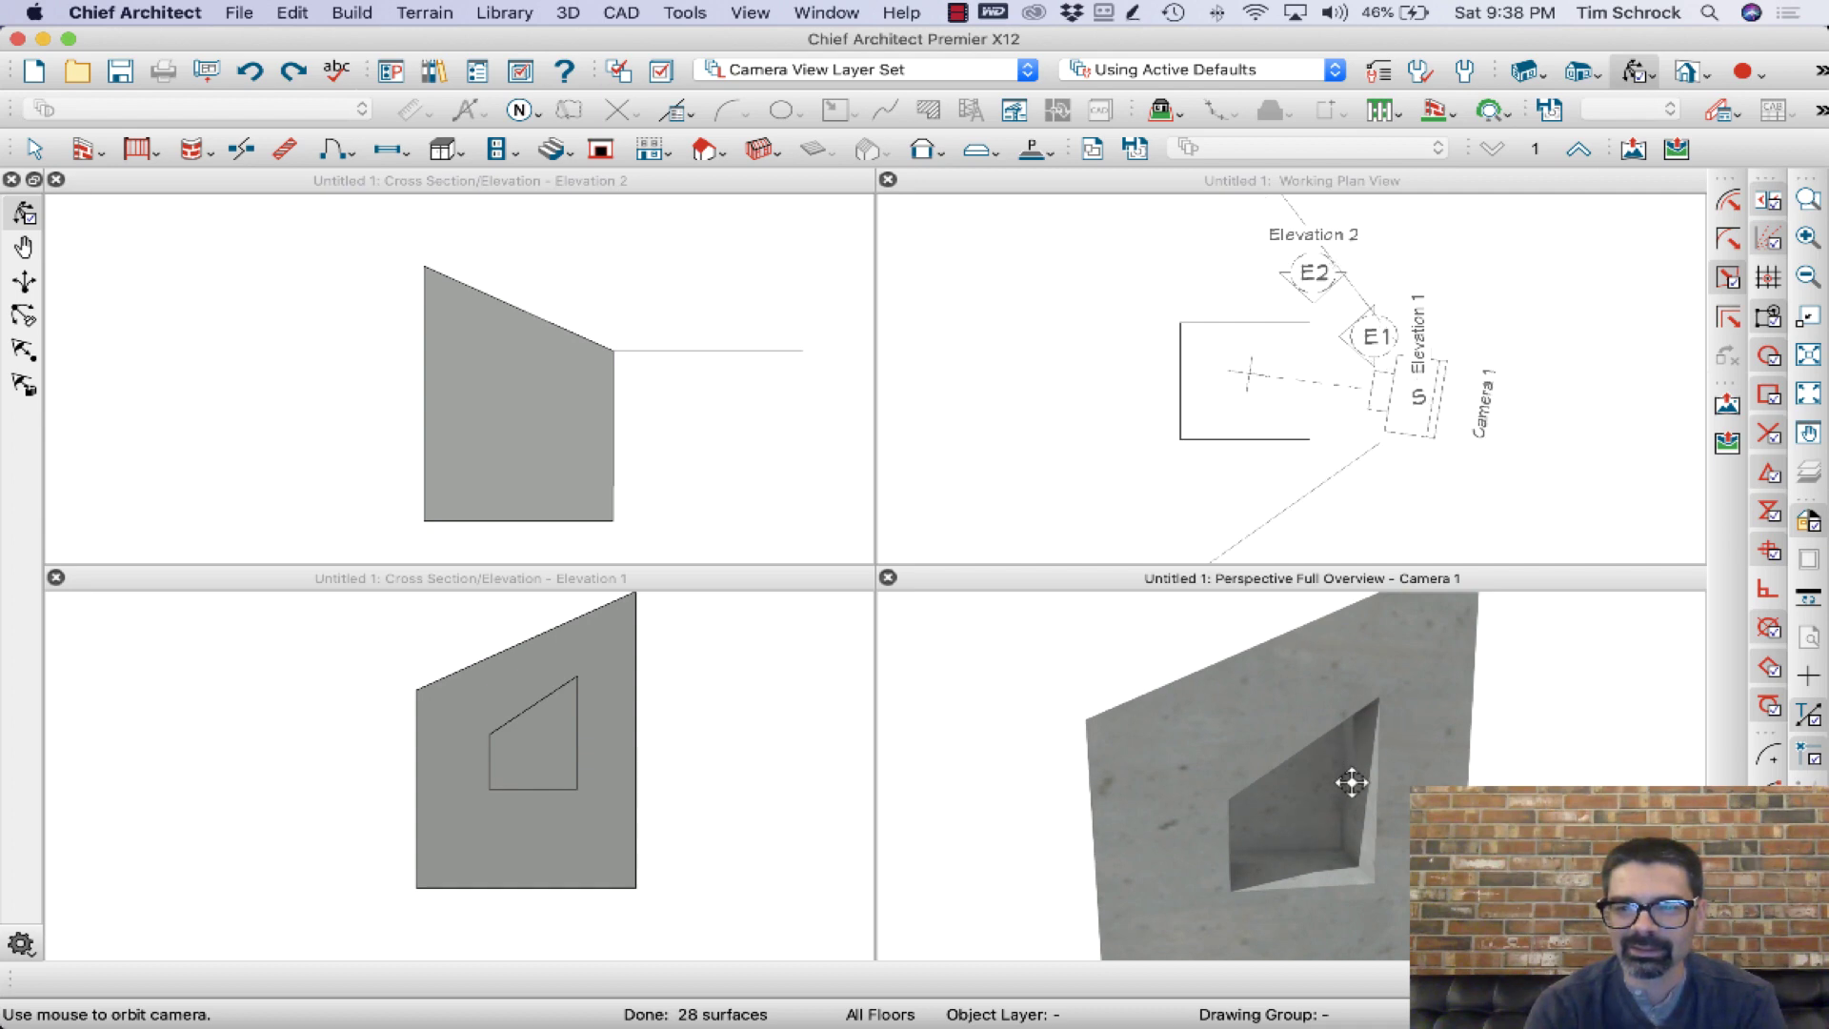
{"action": "left_click", "coordinate": [1351, 782]}
{"action": "key", "text": "Delete"}
{"action": "key", "text": "super+z"}
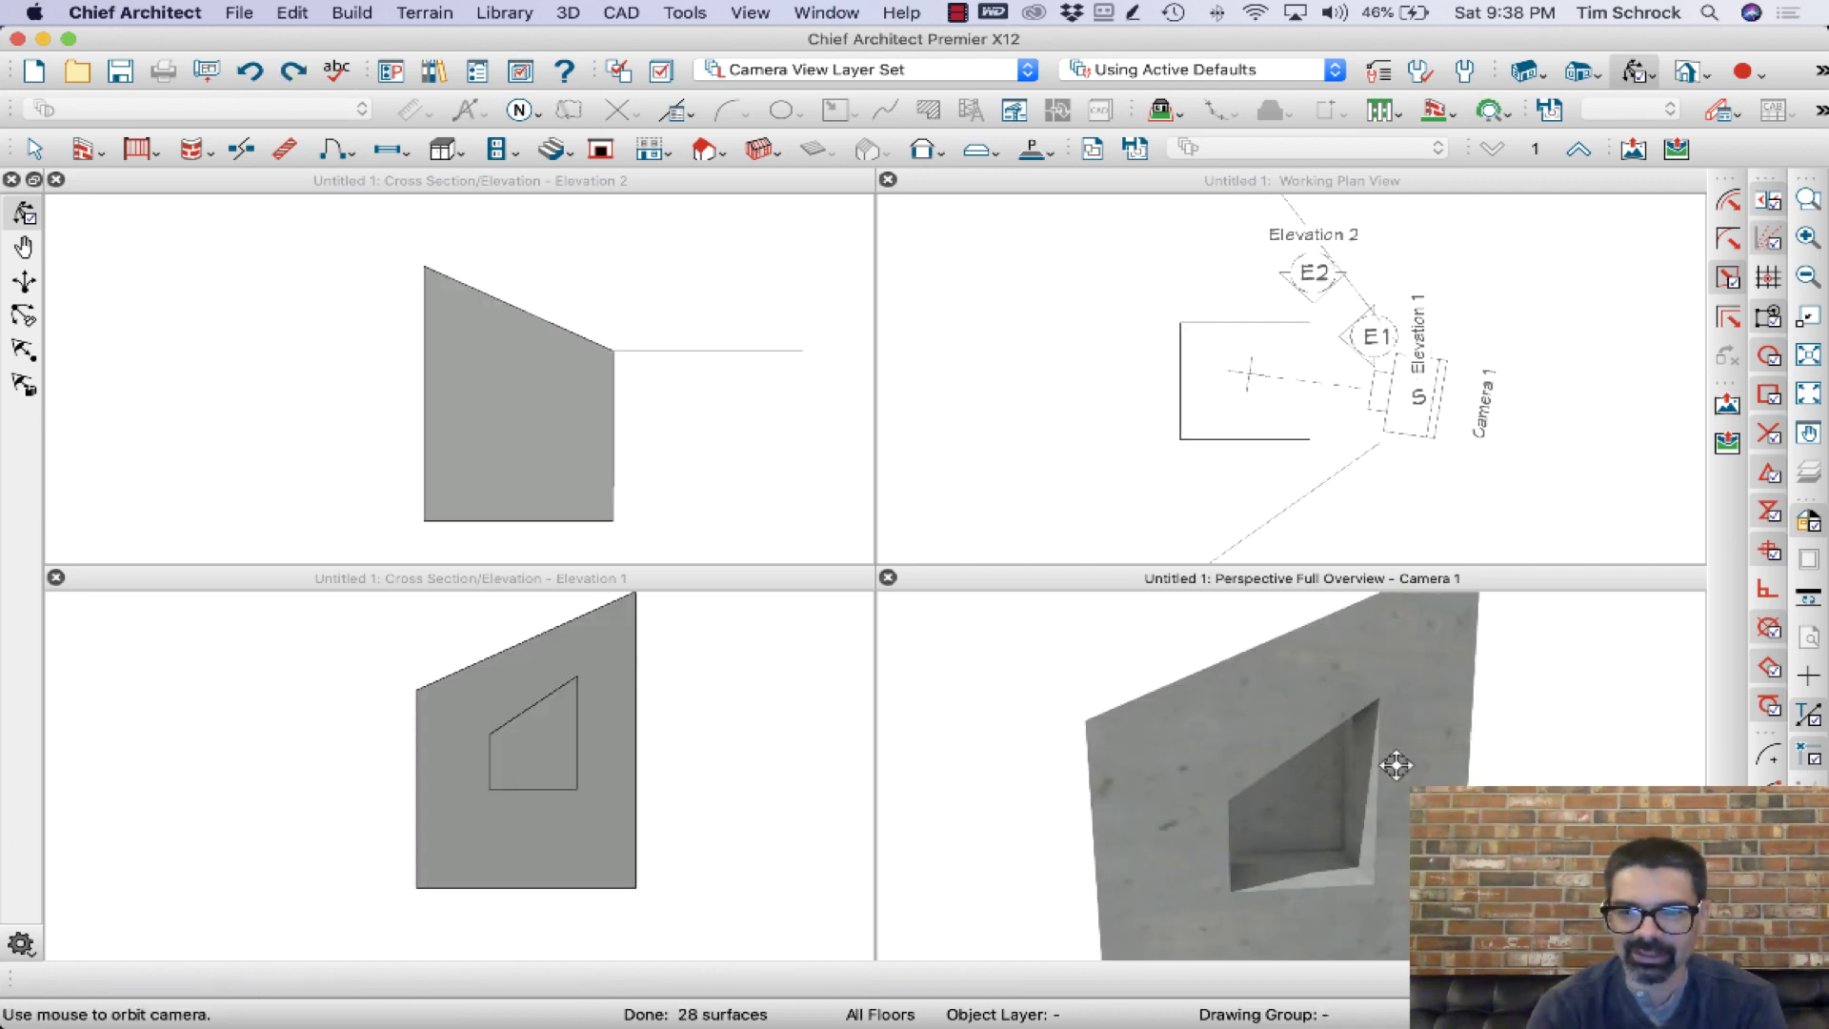
{"action": "left_click_drag", "start_coordinate": [1138, 773], "coordinate": [1009, 771]}
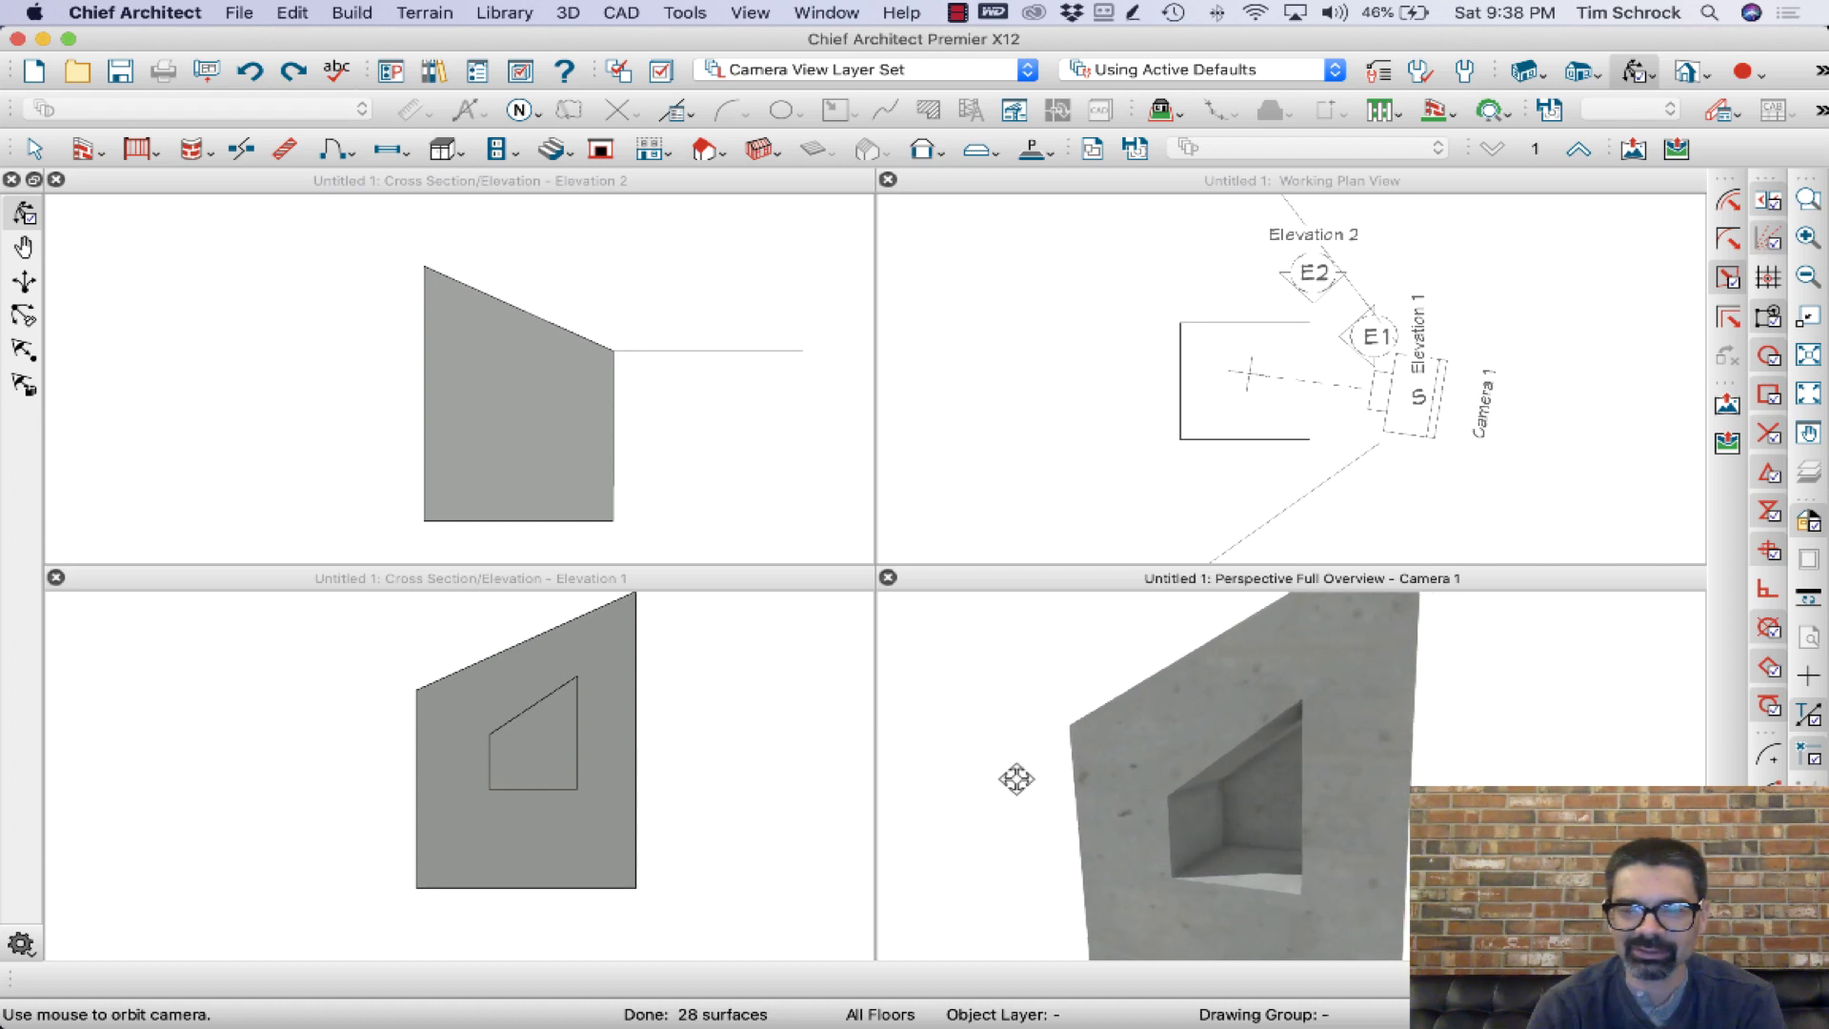
{"action": "left_click_drag", "start_coordinate": [1169, 735], "coordinate": [1136, 694]}
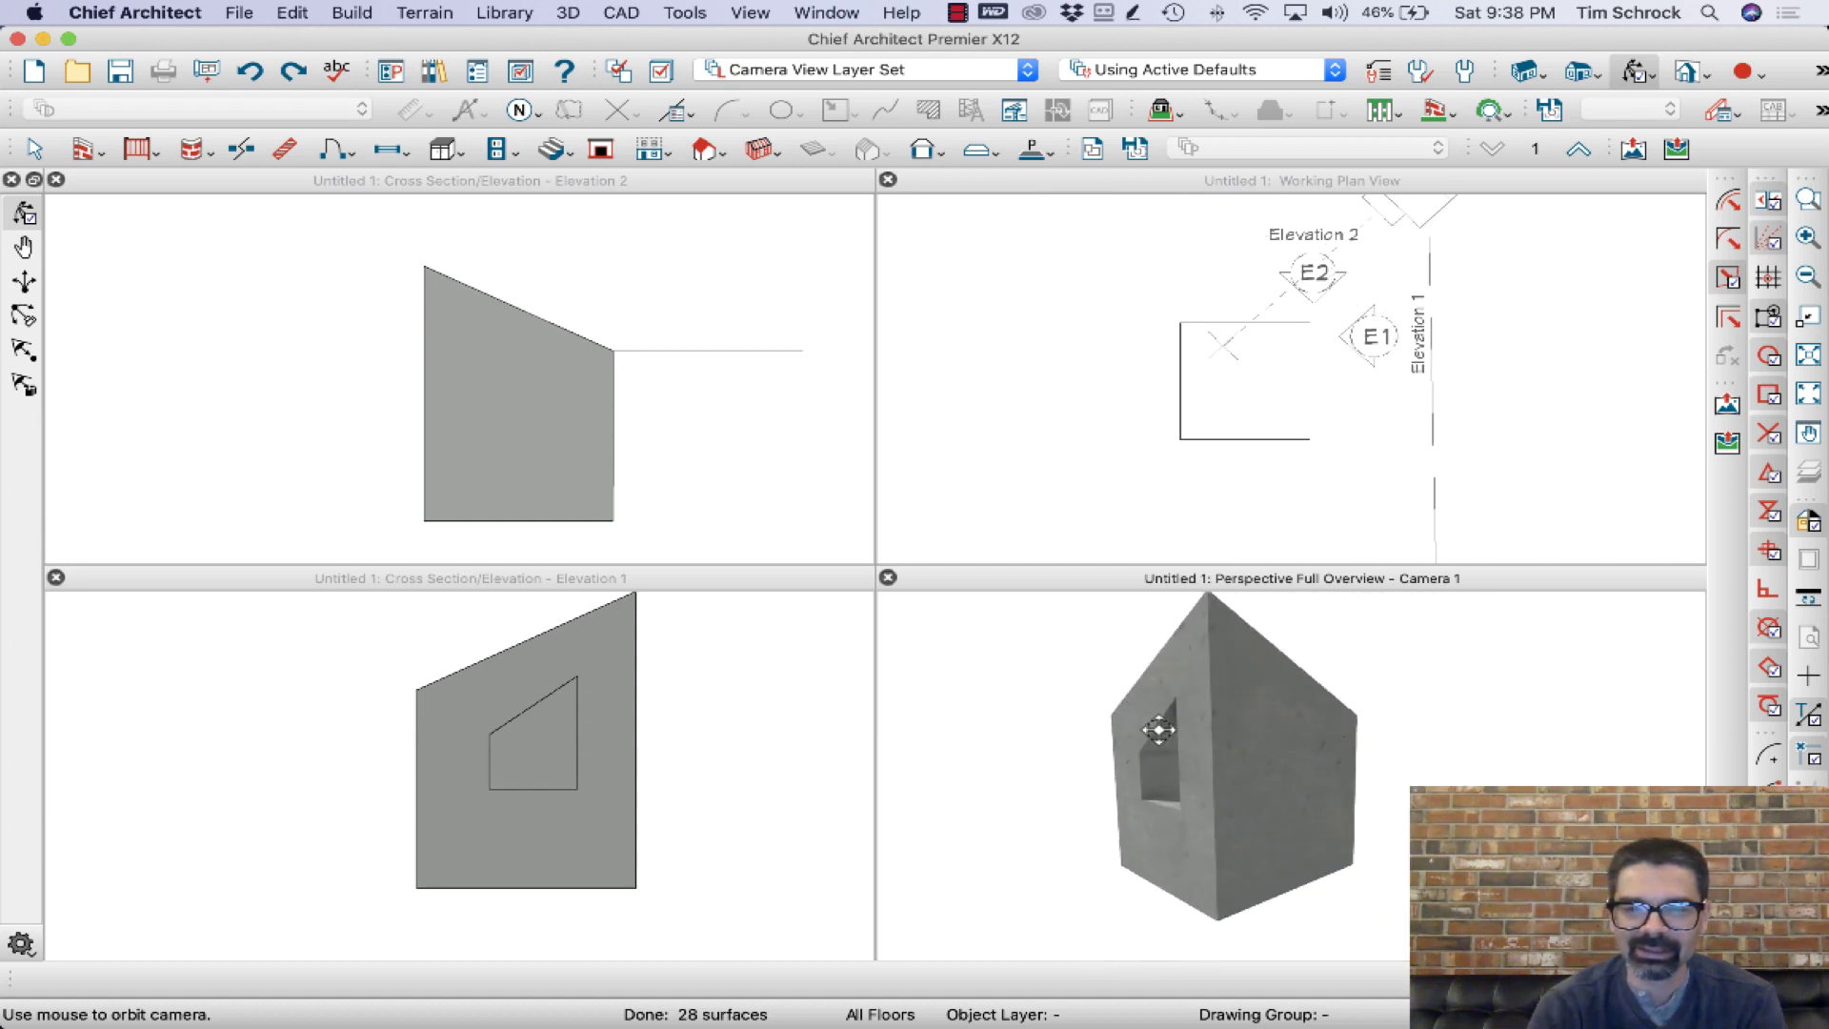
{"action": "left_click", "coordinate": [1252, 791]}
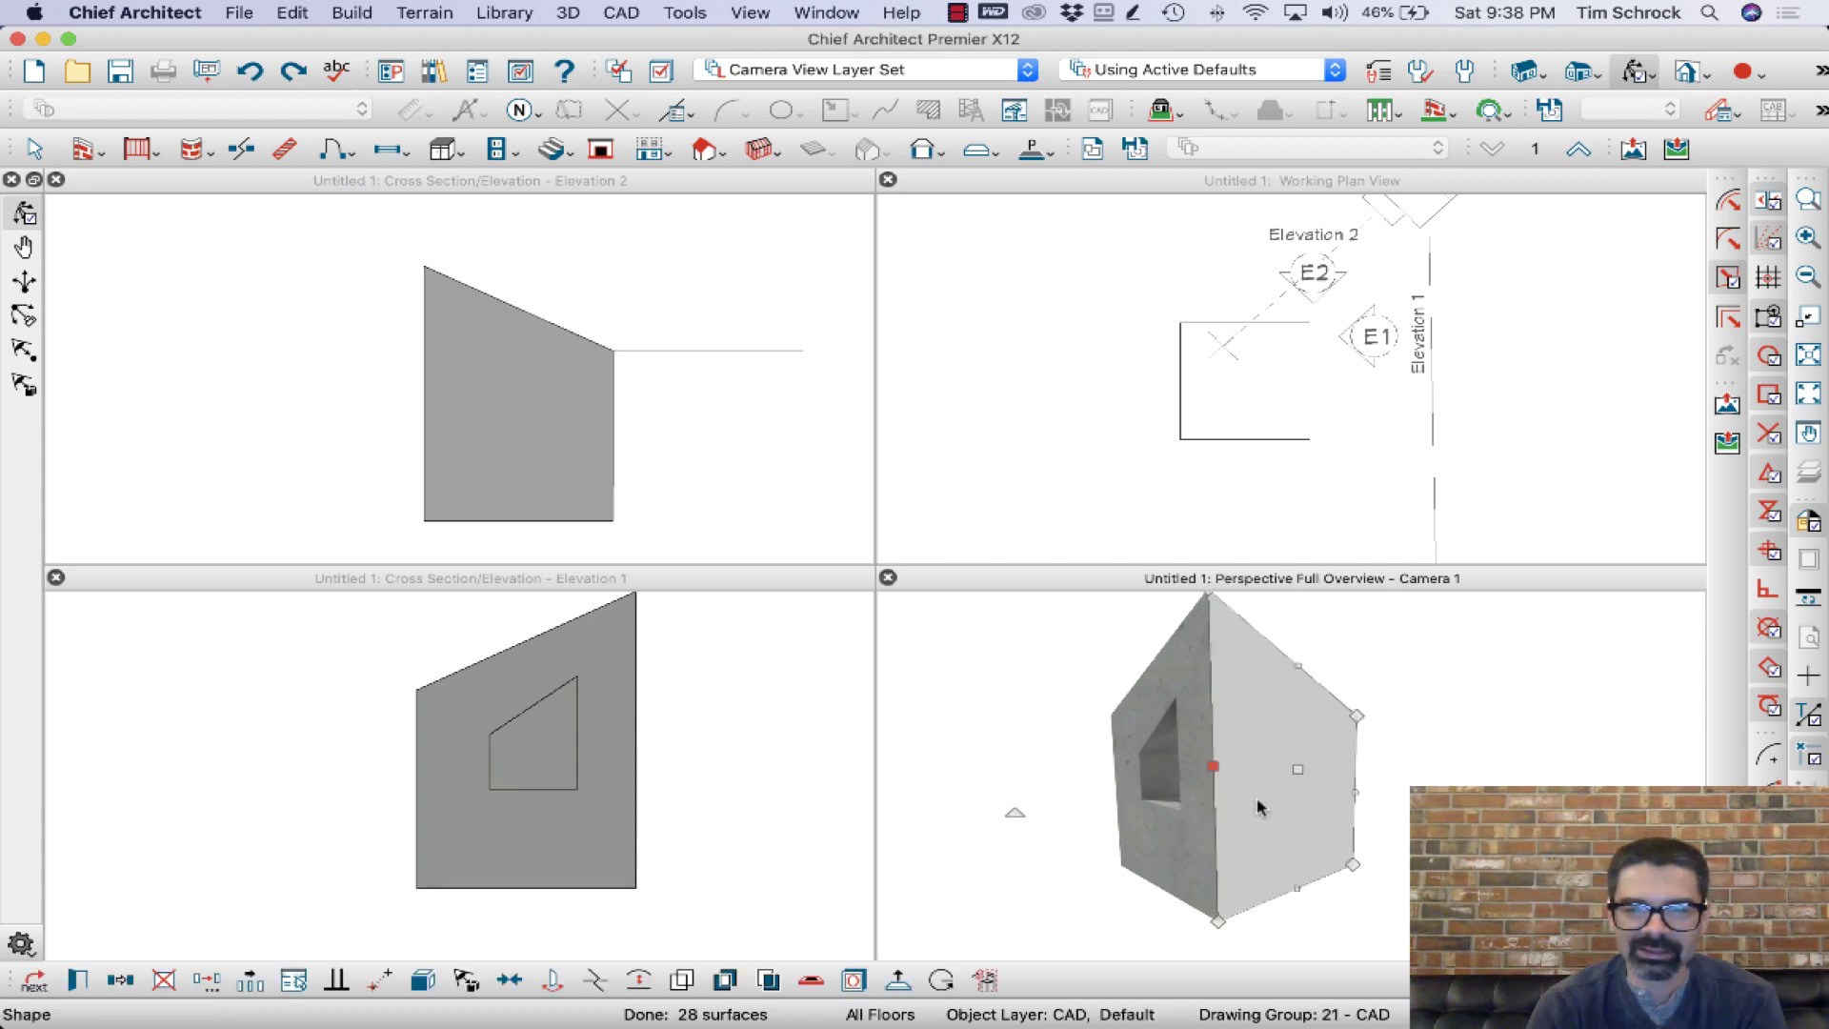
{"action": "left_click", "coordinate": [810, 979]}
{"action": "left_click_drag", "start_coordinate": [1177, 846], "coordinate": [1237, 810]}
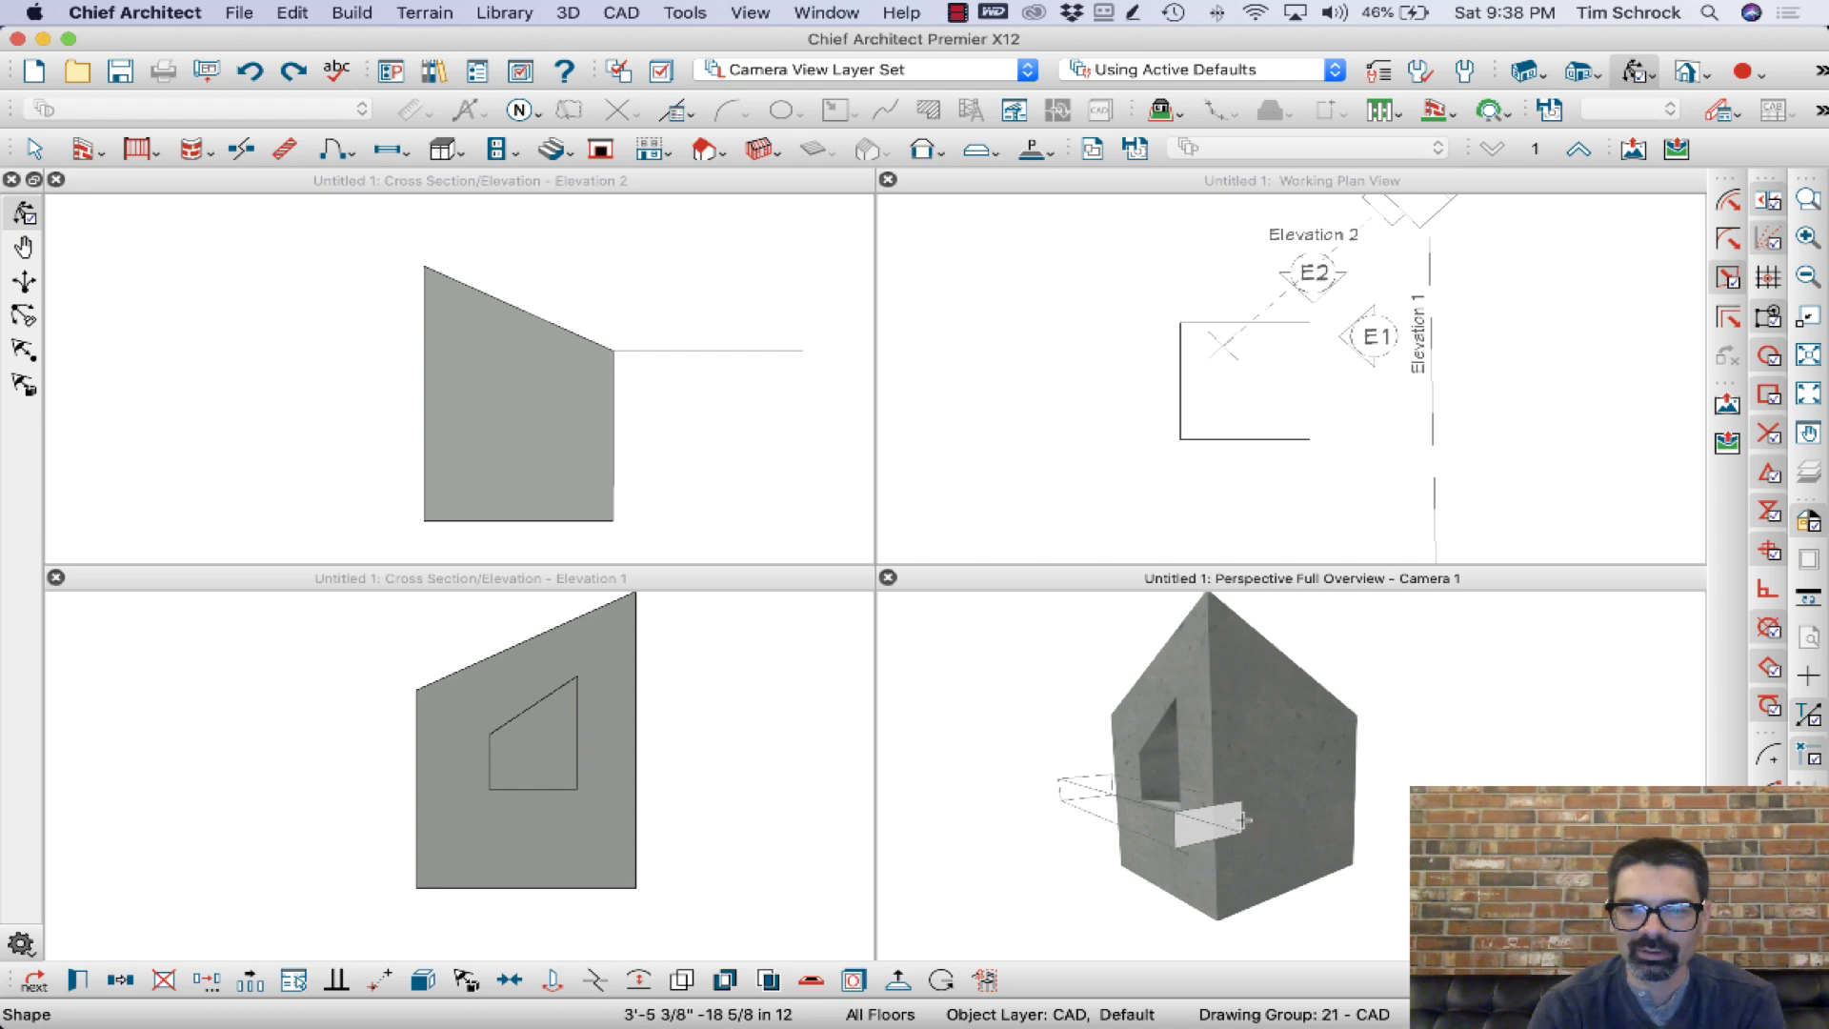
{"action": "left_click", "coordinate": [1081, 792]}
{"action": "left_click", "coordinate": [1324, 913]}
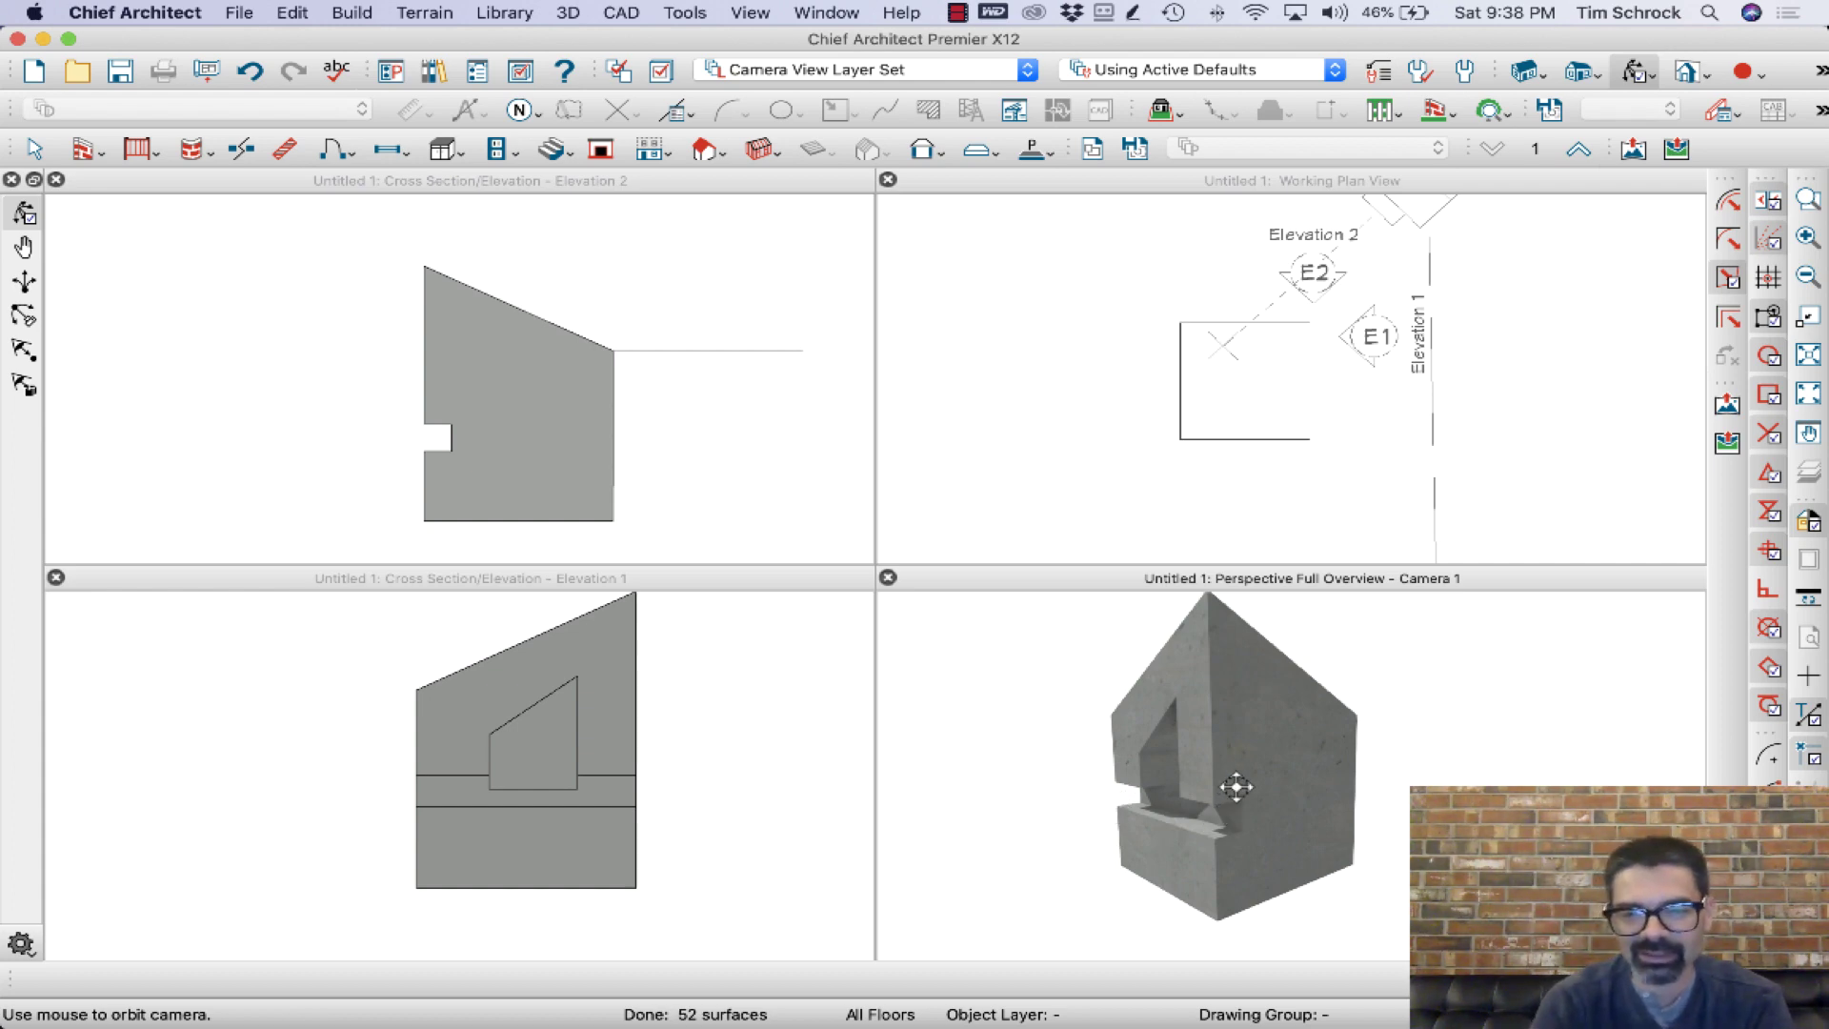
{"action": "key", "text": "super+z"}
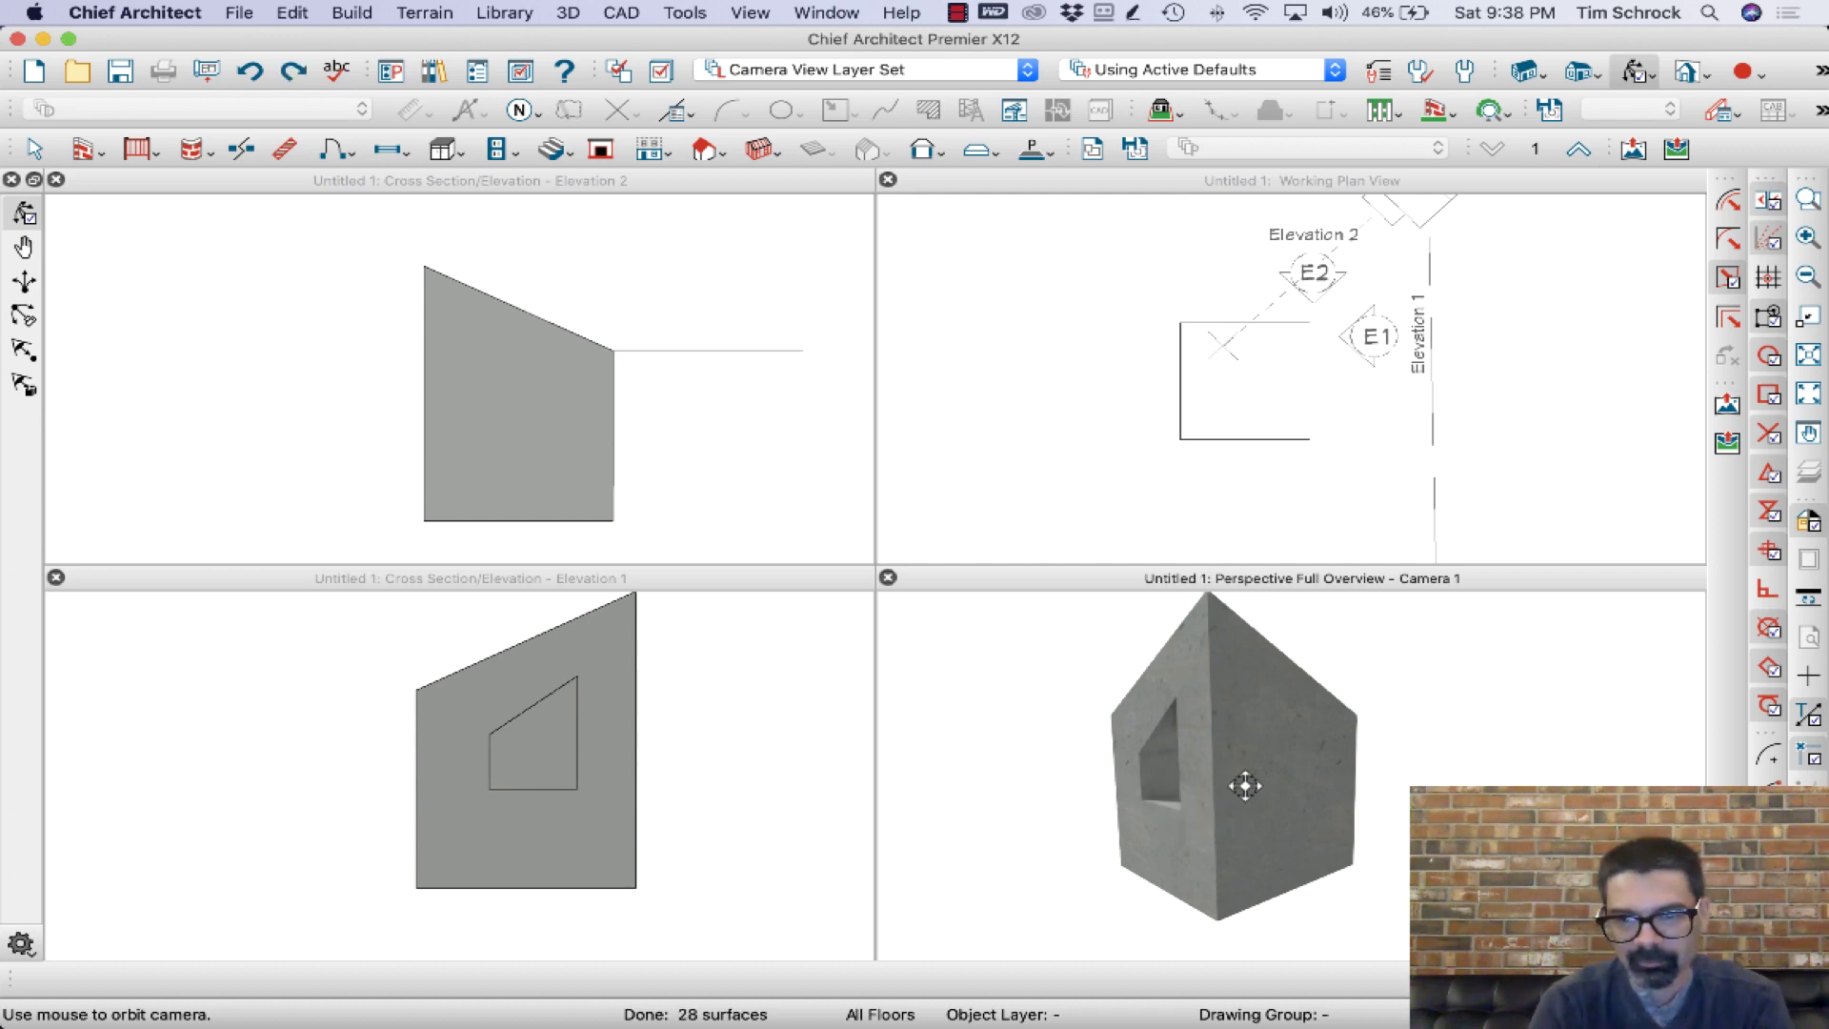
{"action": "left_click", "coordinate": [1254, 789]}
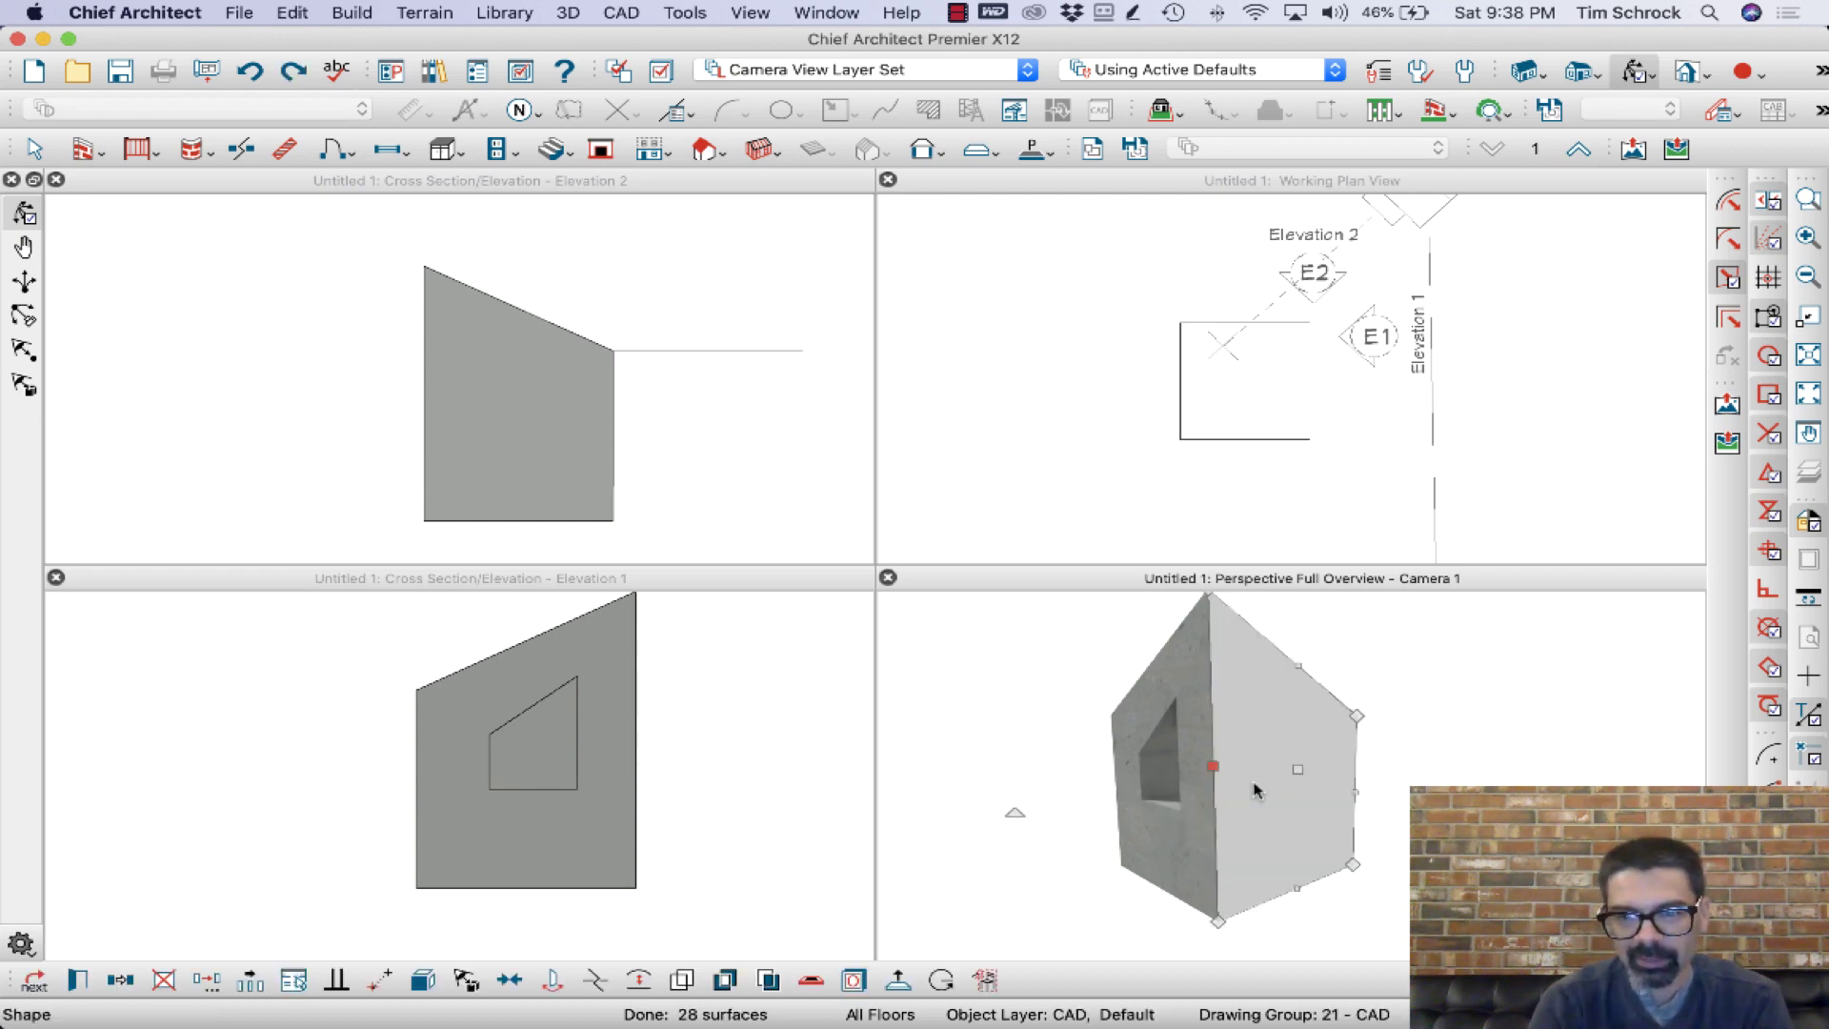
{"action": "left_click", "coordinate": [940, 984]}
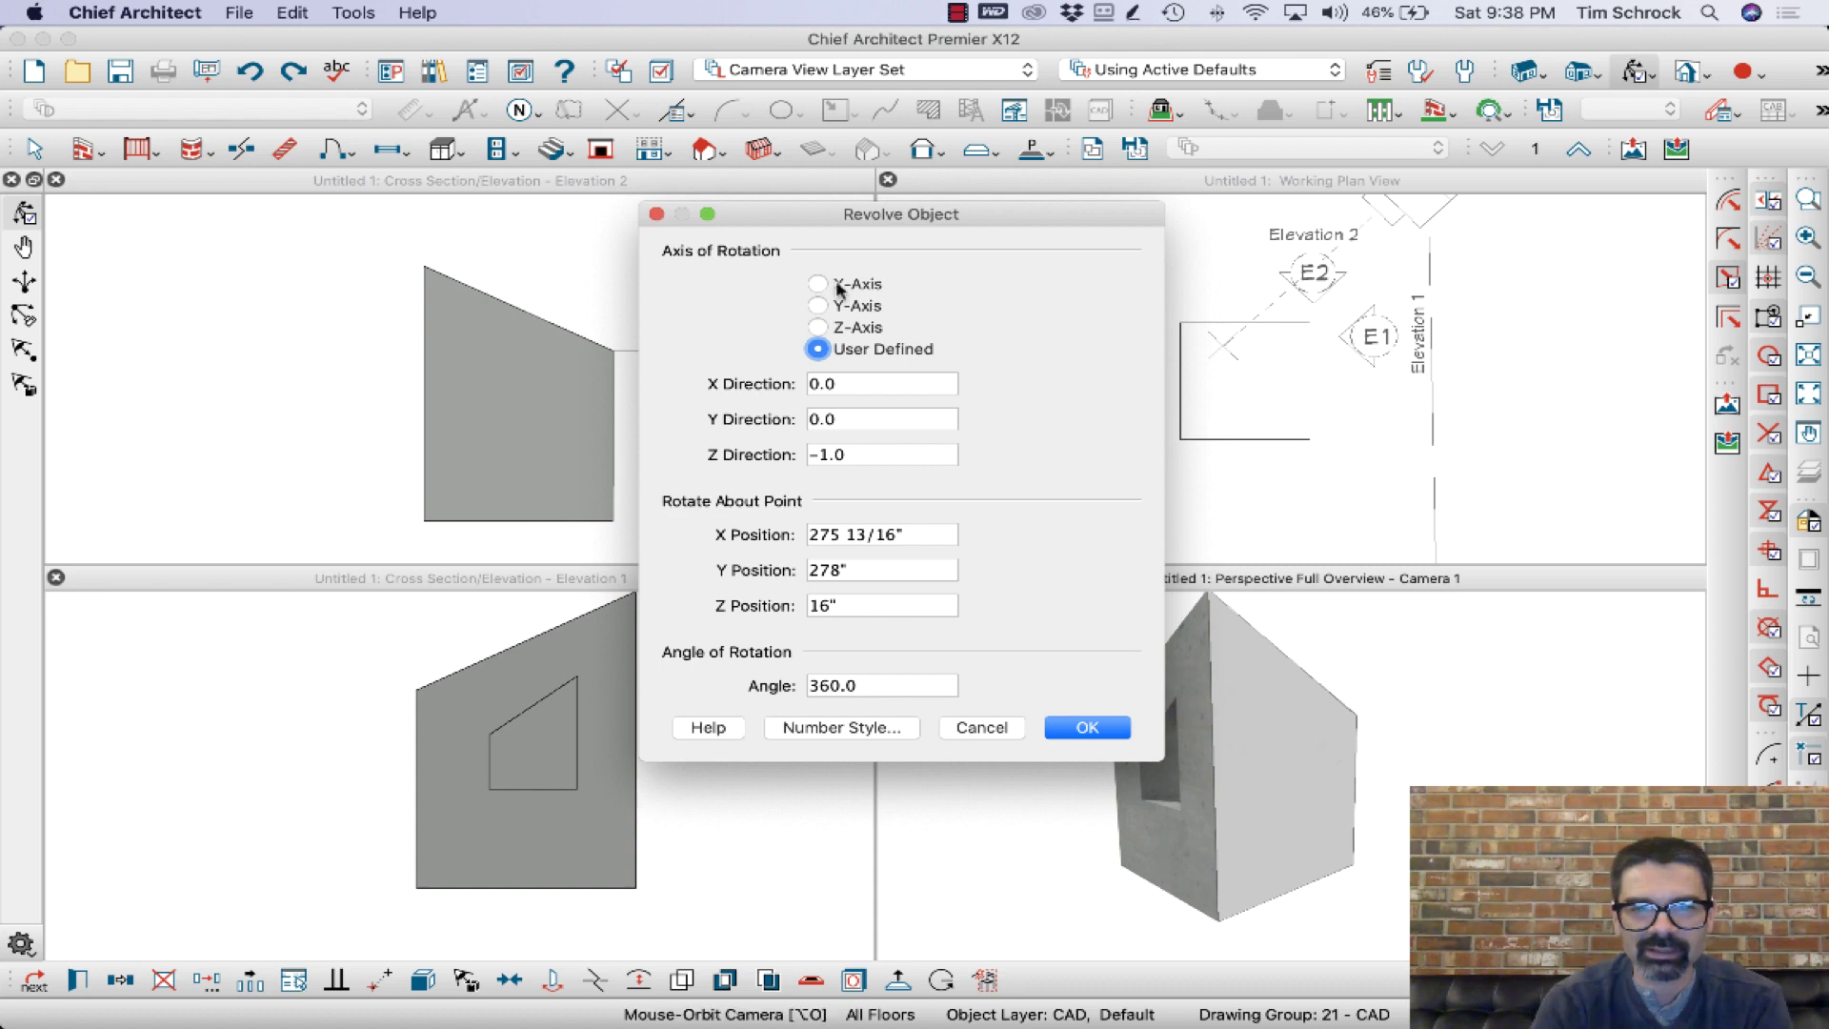
{"action": "left_click", "coordinate": [980, 733]}
{"action": "left_click", "coordinate": [897, 981]}
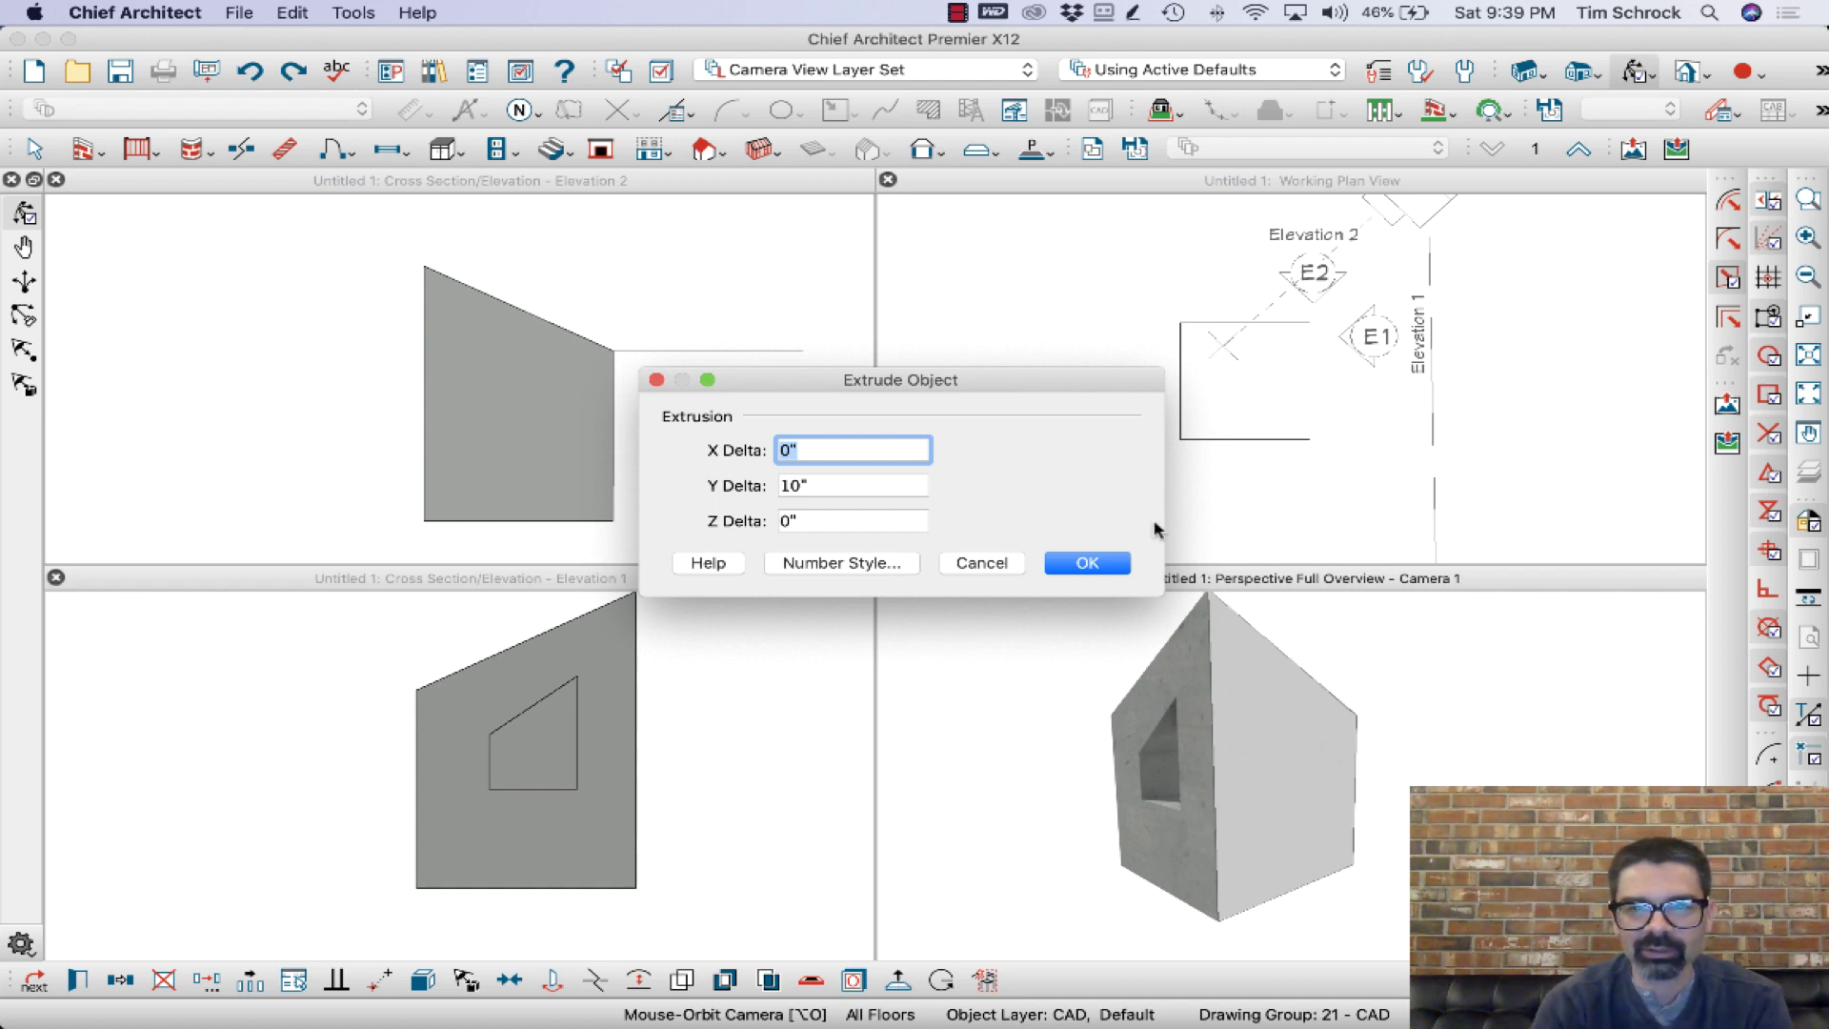
{"action": "left_click", "coordinate": [979, 563]}
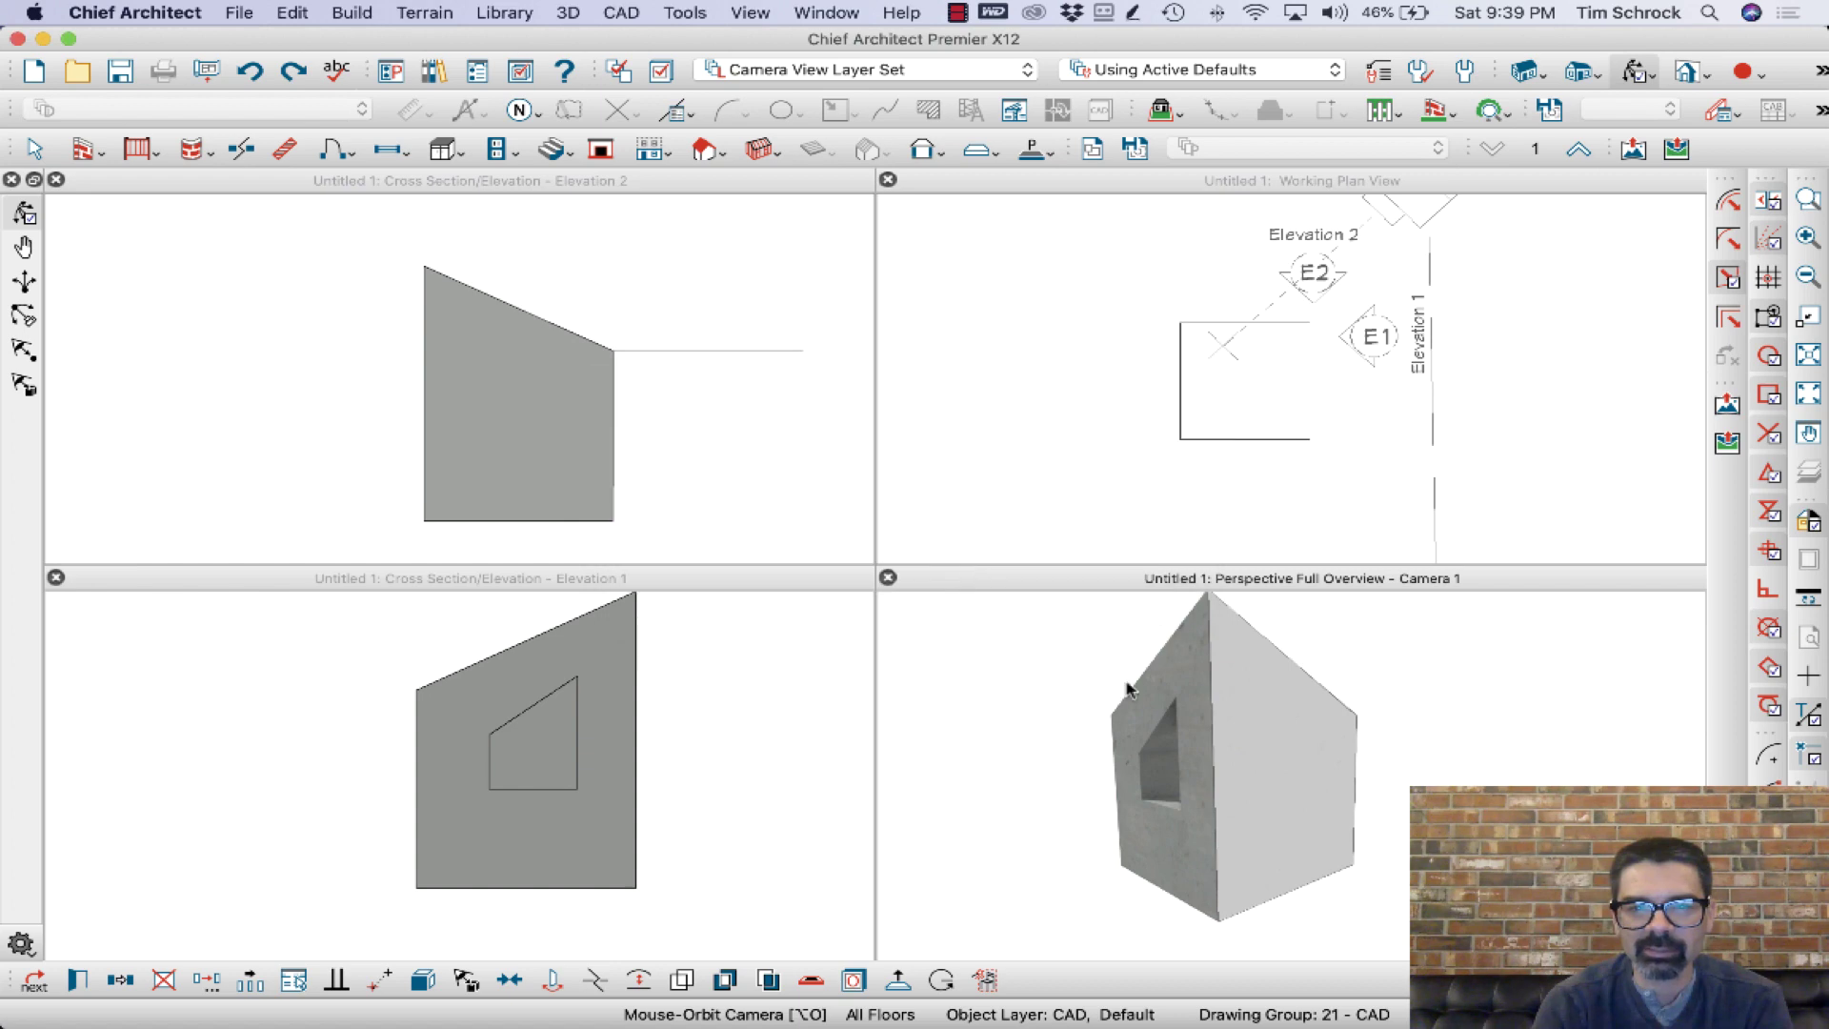
Extrude the solid's end face outward with an X Delta of 30"
{"action": "left_click_drag", "start_coordinate": [1032, 735], "coordinate": [1721, 747]}
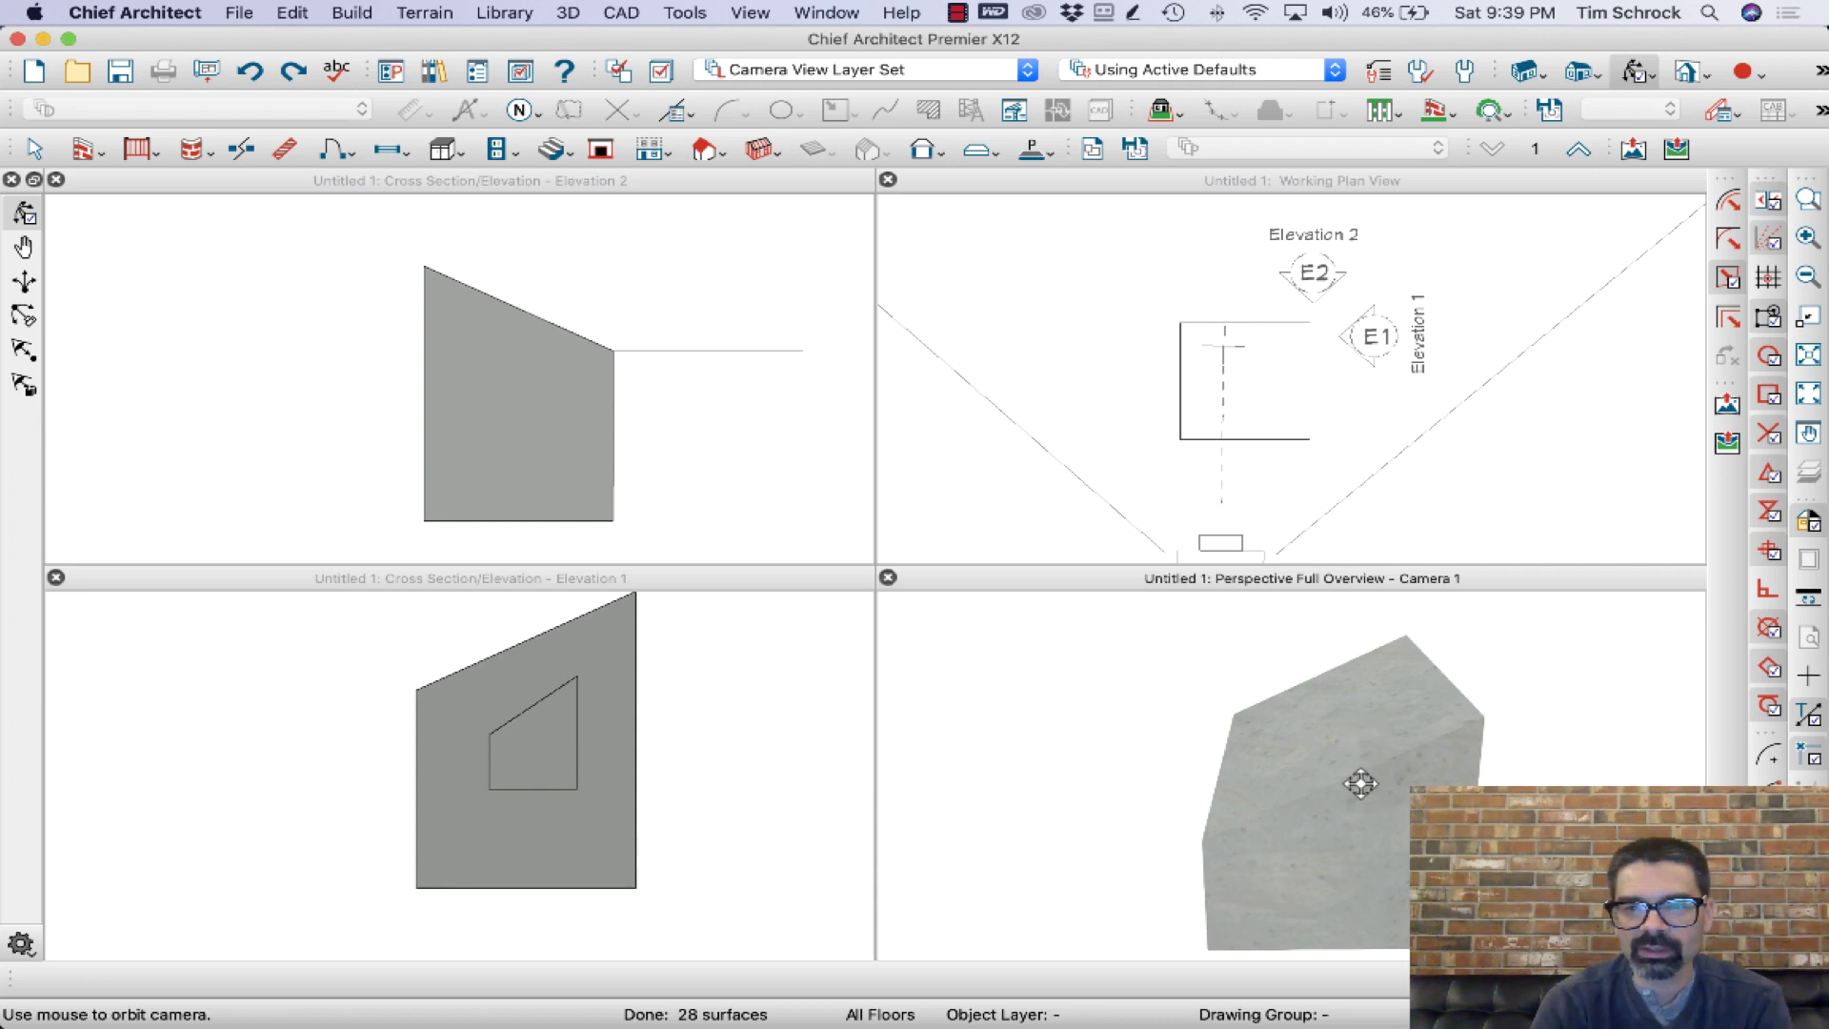
{"action": "middle_click_drag", "start_coordinate": [1357, 776], "coordinate": [1155, 718]}
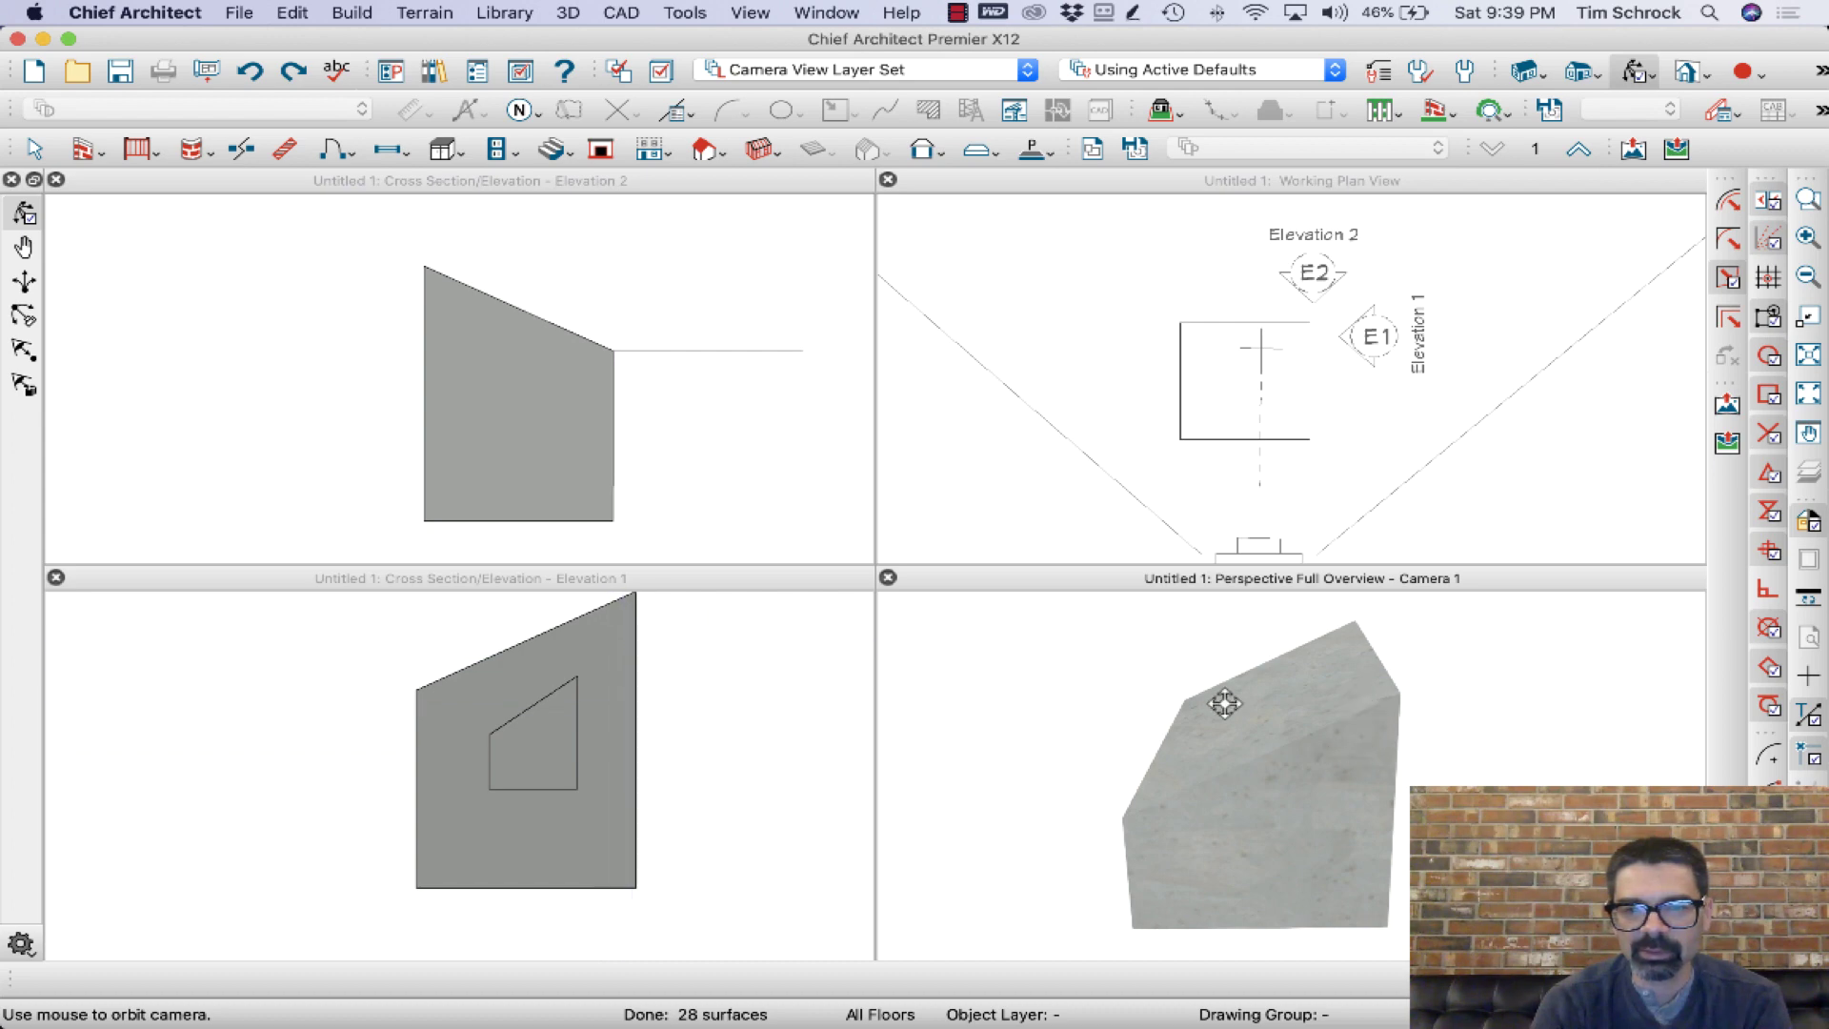
{"action": "mouse_move", "coordinate": [1318, 747]}
{"action": "left_mouse_down"}
{"action": "mouse_move", "coordinate": [1326, 728]}
{"action": "mouse_move", "coordinate": [1326, 759]}
{"action": "left_mouse_up"}
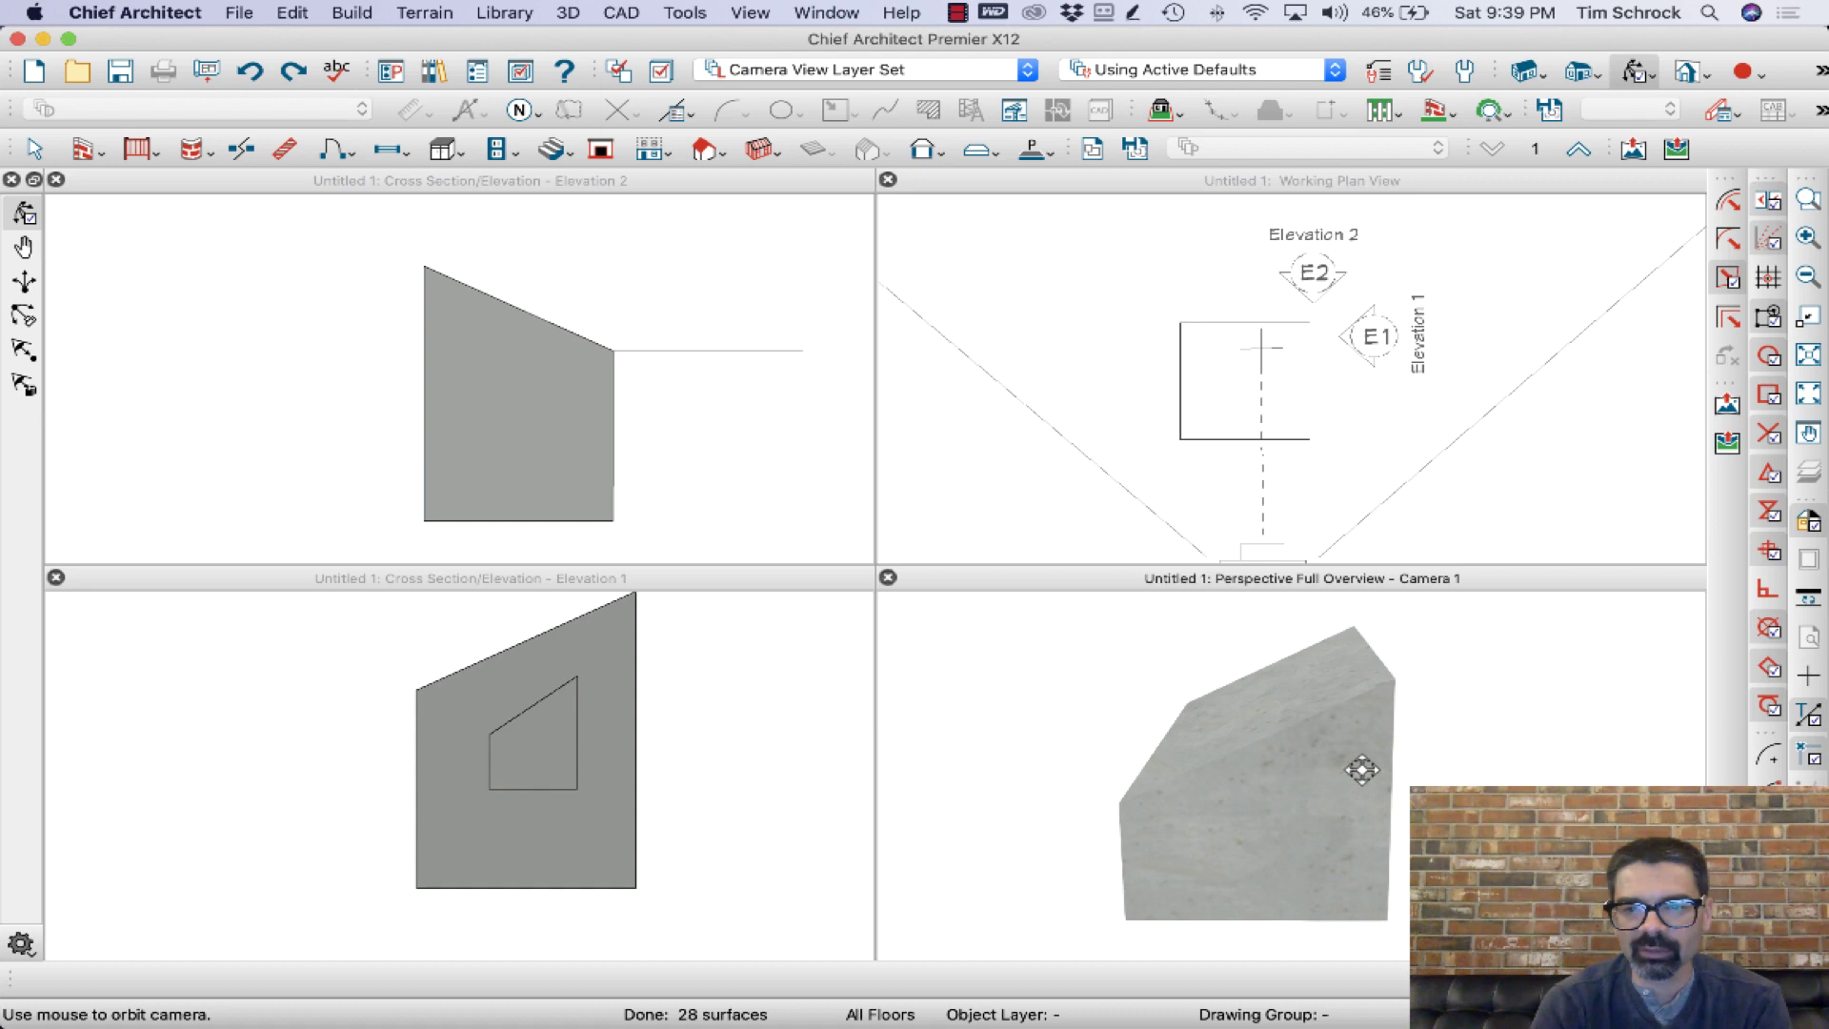
{"action": "left_click", "coordinate": [1366, 774]}
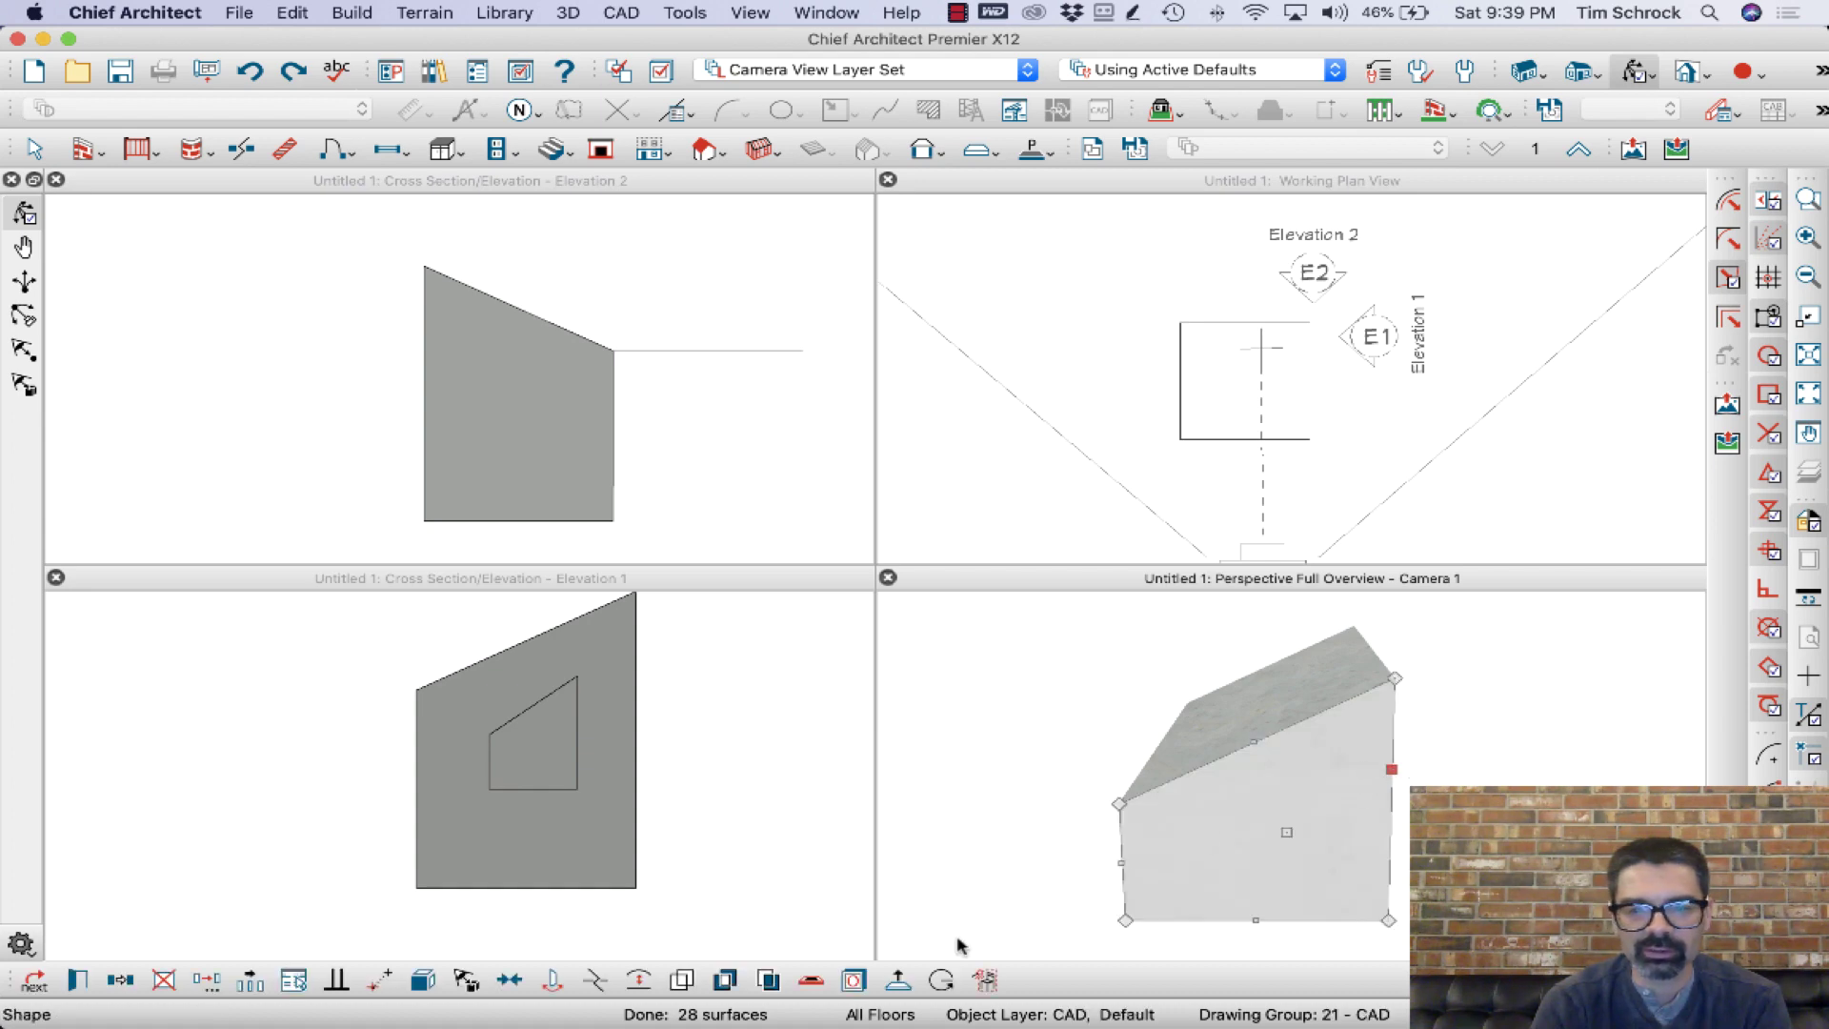
{"action": "left_click_drag", "start_coordinate": [1419, 784], "coordinate": [1337, 713]}
{"action": "left_click", "coordinate": [1338, 710]}
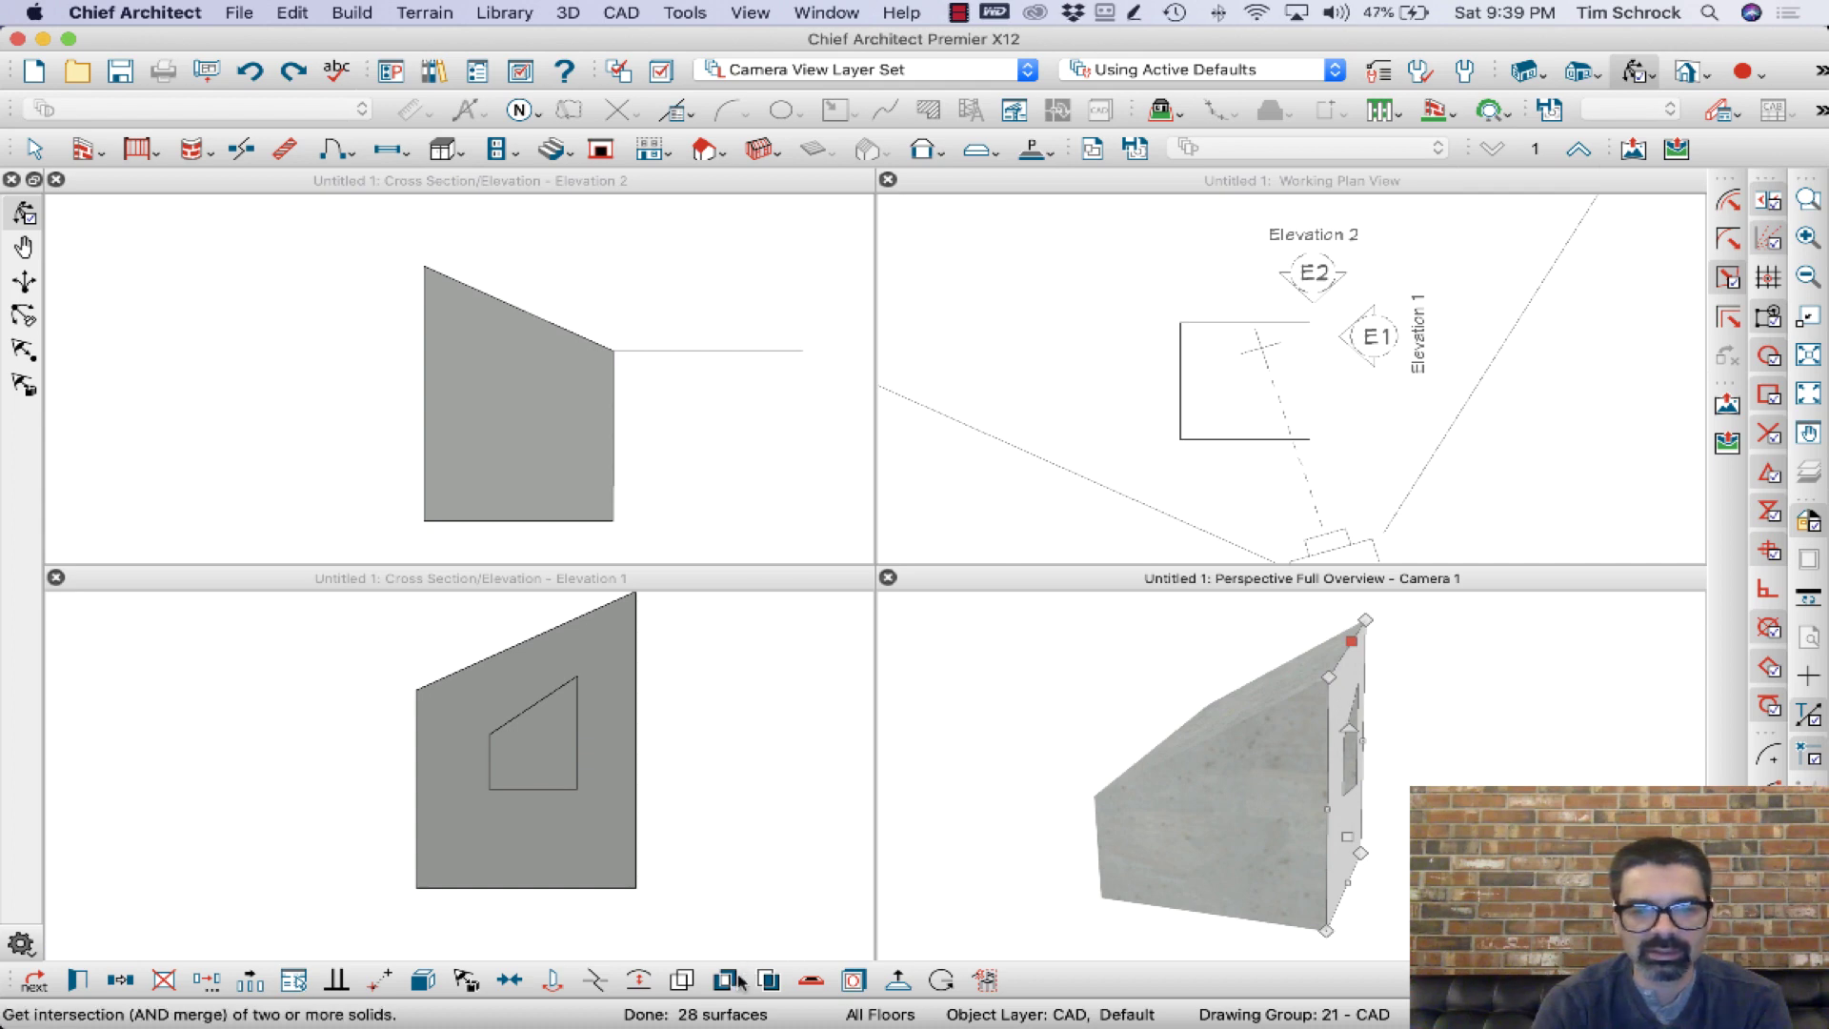
{"action": "left_click", "coordinate": [897, 981]}
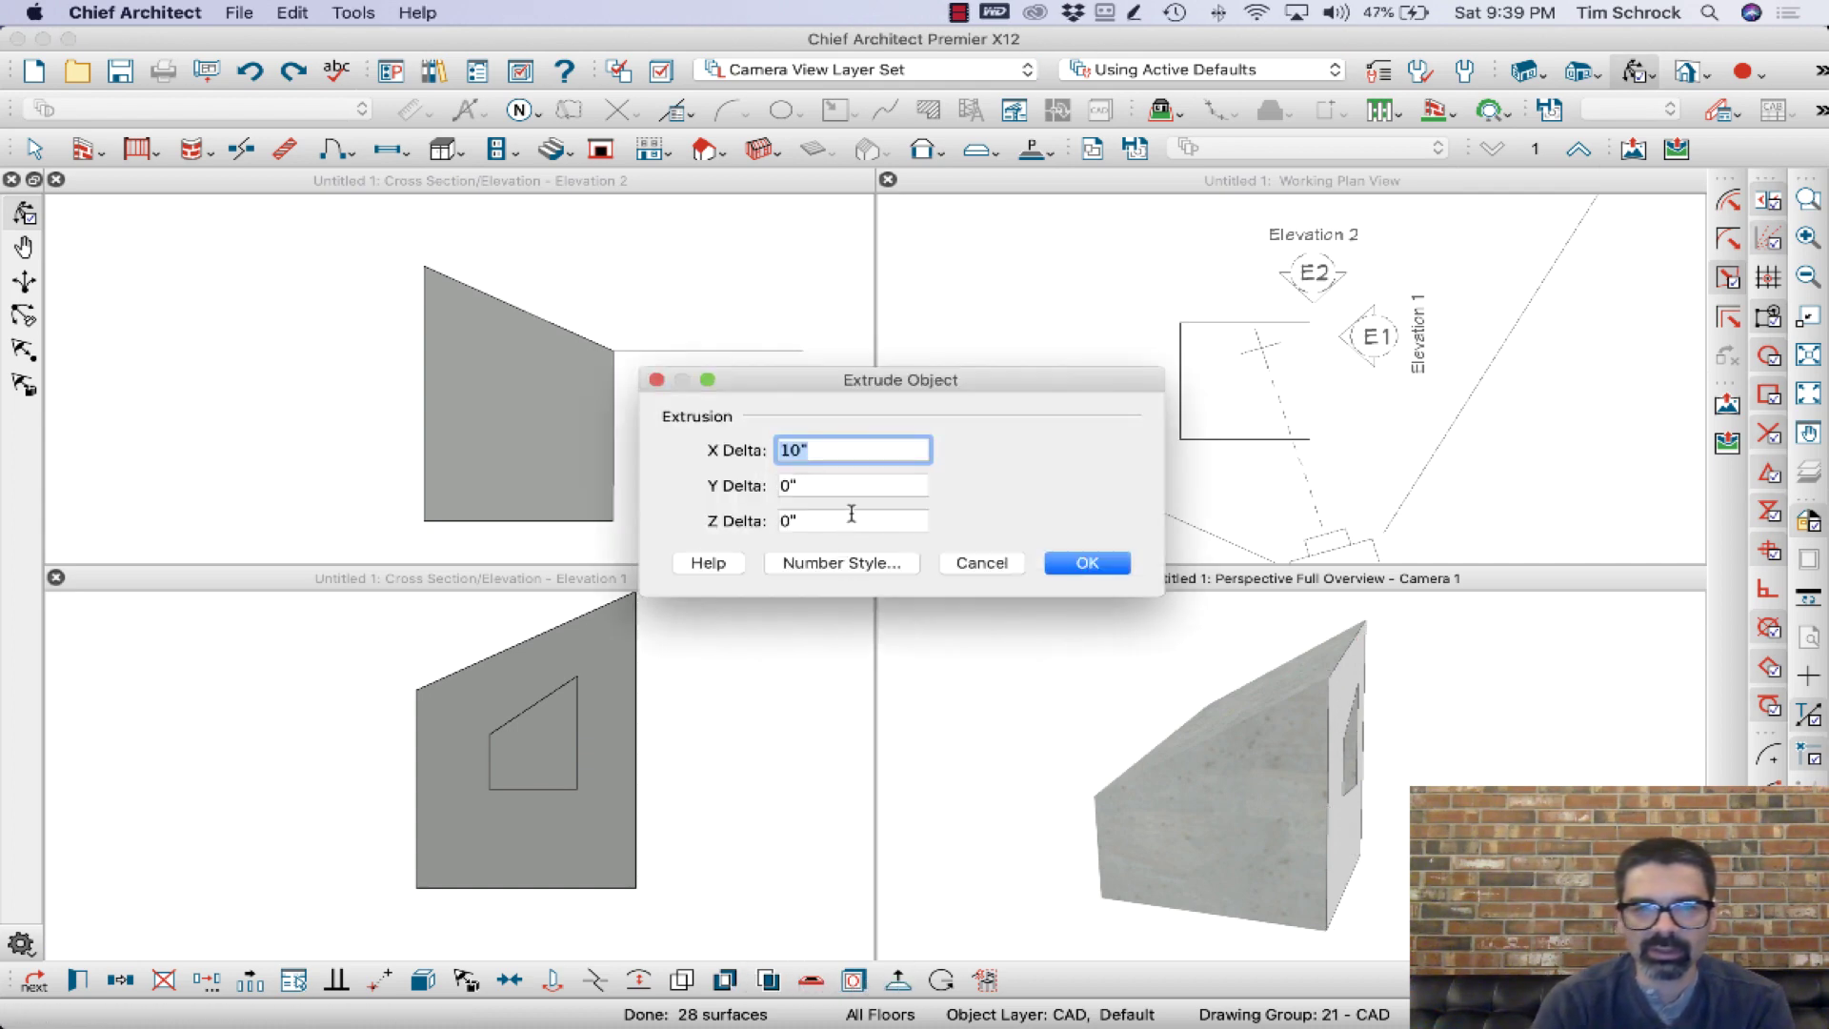
{"action": "type", "text": "30"}
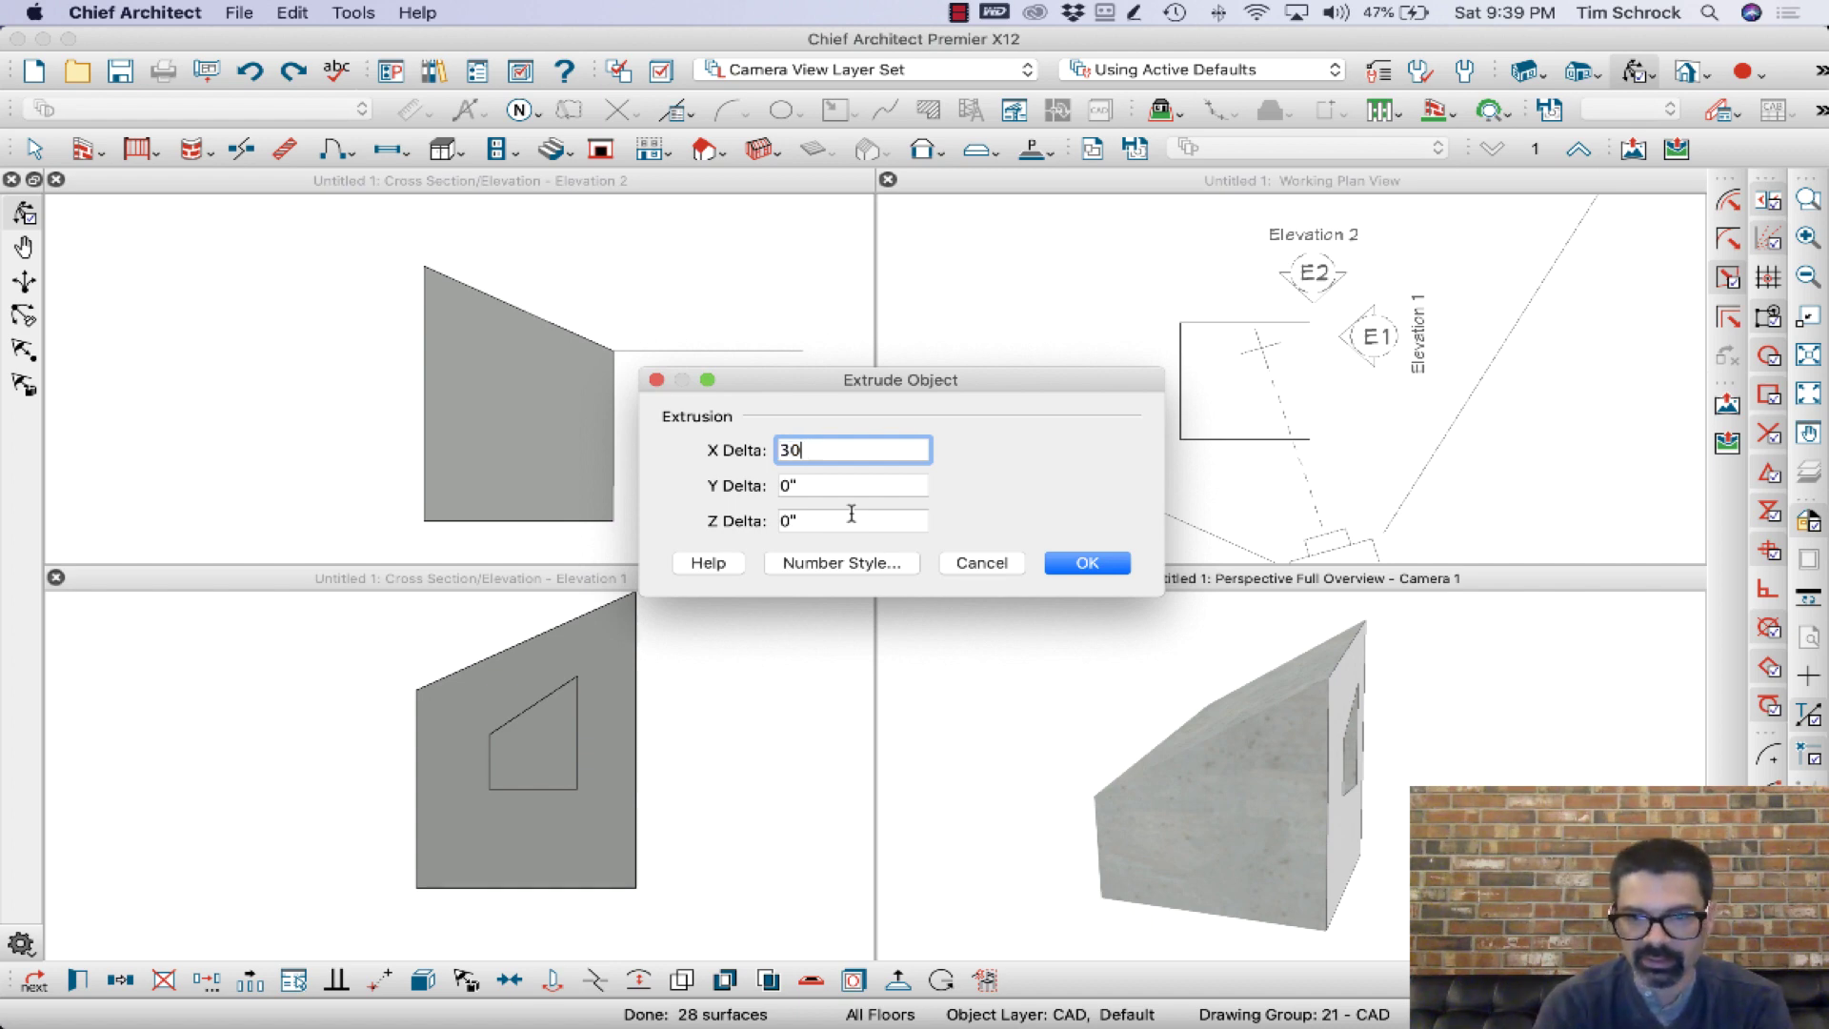
{"action": "key", "text": "Return"}
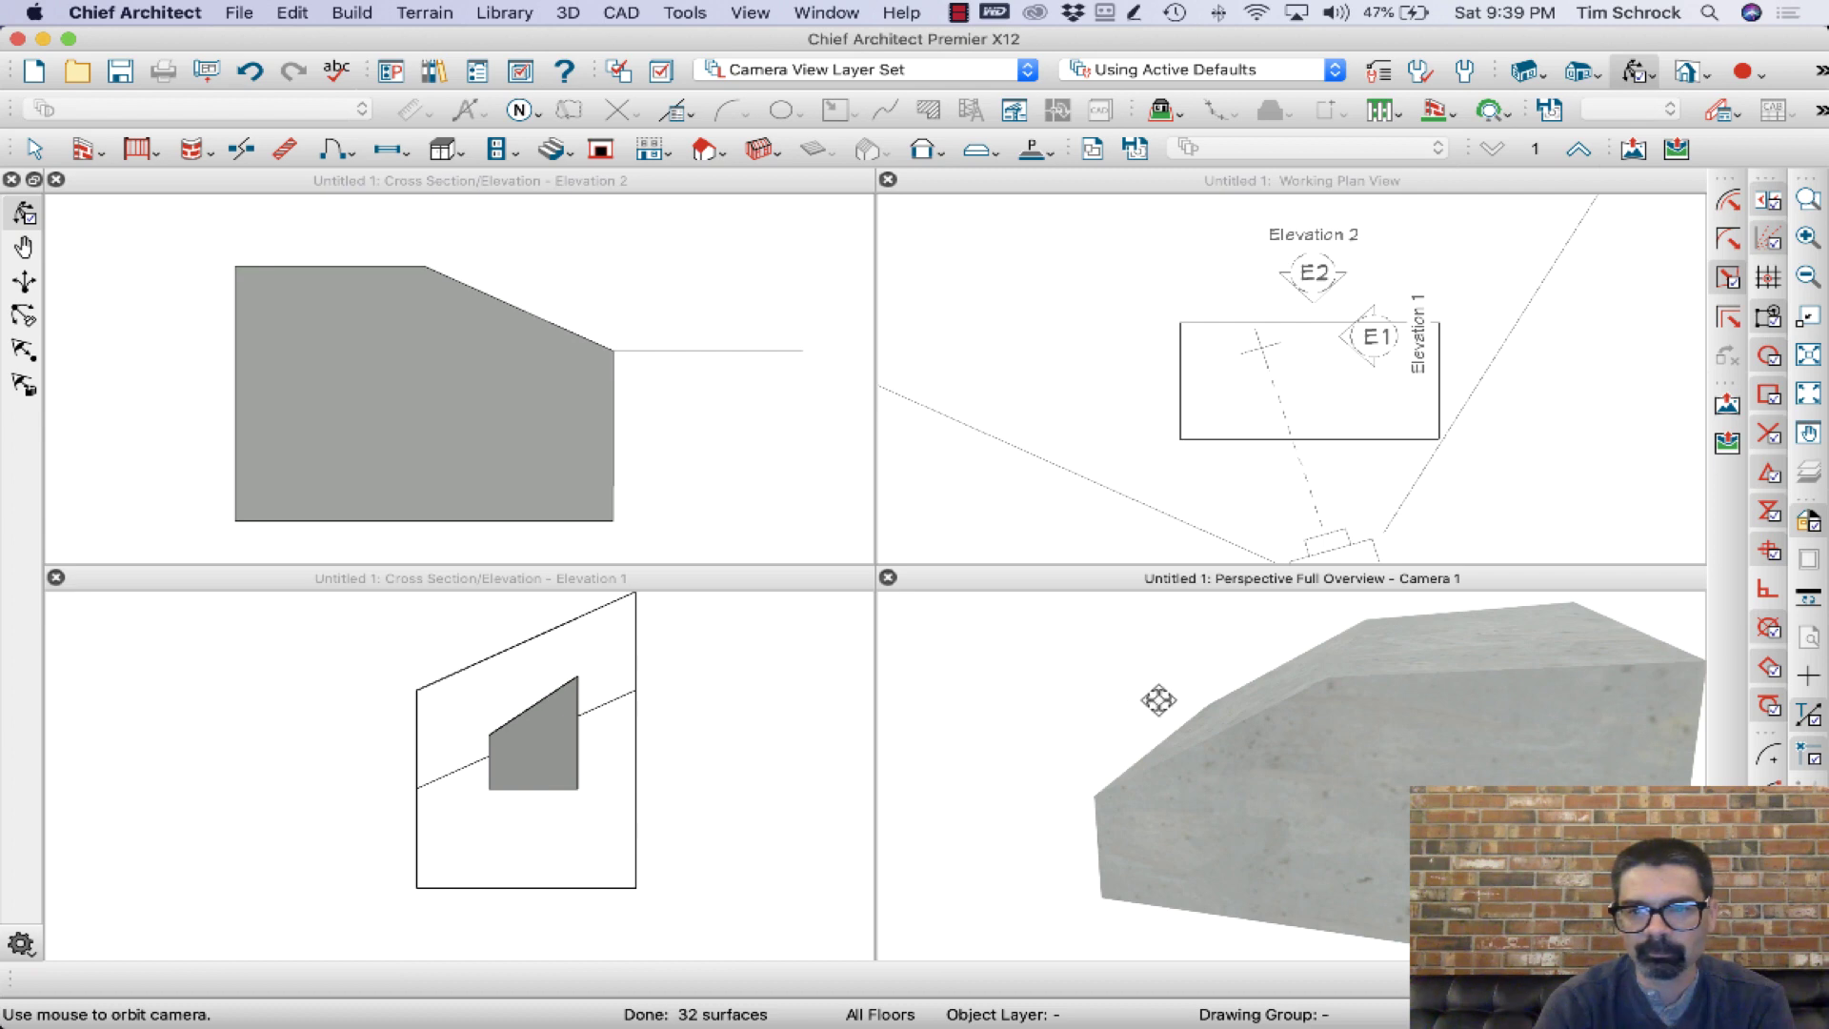
Extrude the sloped top face upward with a Z Delta of 100
{"action": "left_click_drag", "start_coordinate": [1158, 700], "coordinate": [1225, 683]}
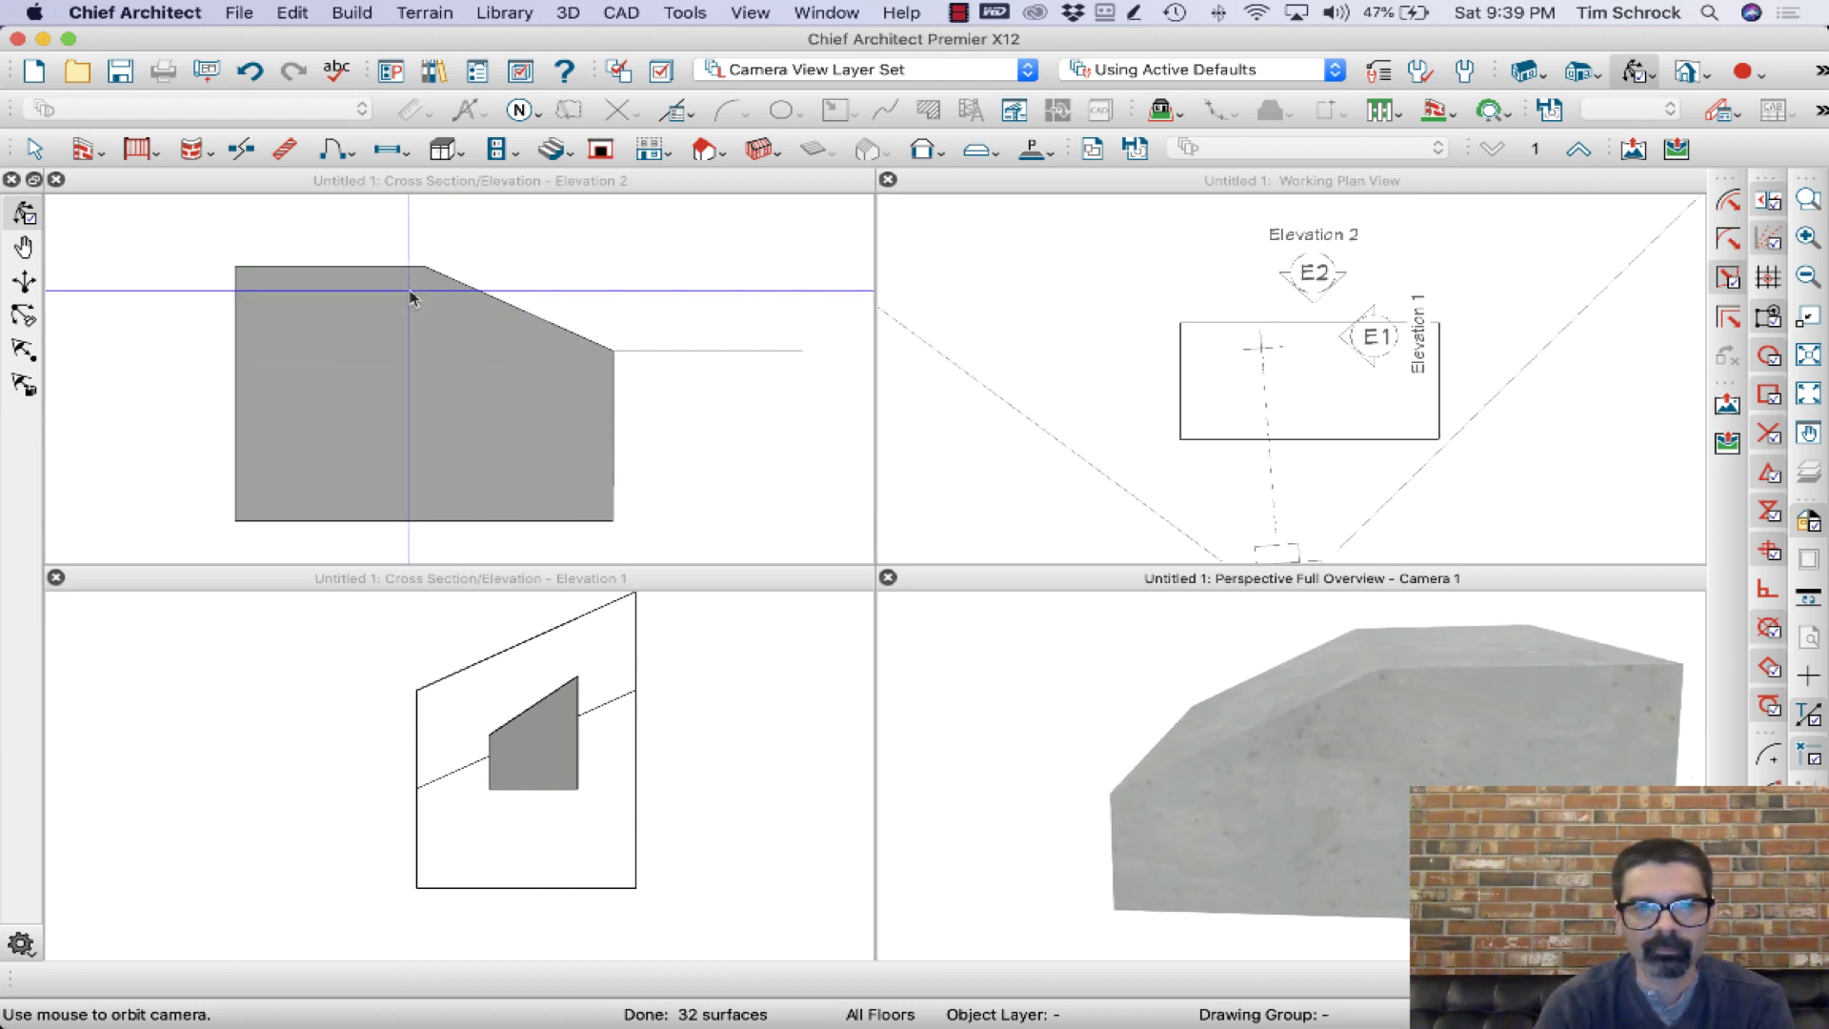
{"action": "left_click_drag", "start_coordinate": [1402, 709], "coordinate": [1400, 747]}
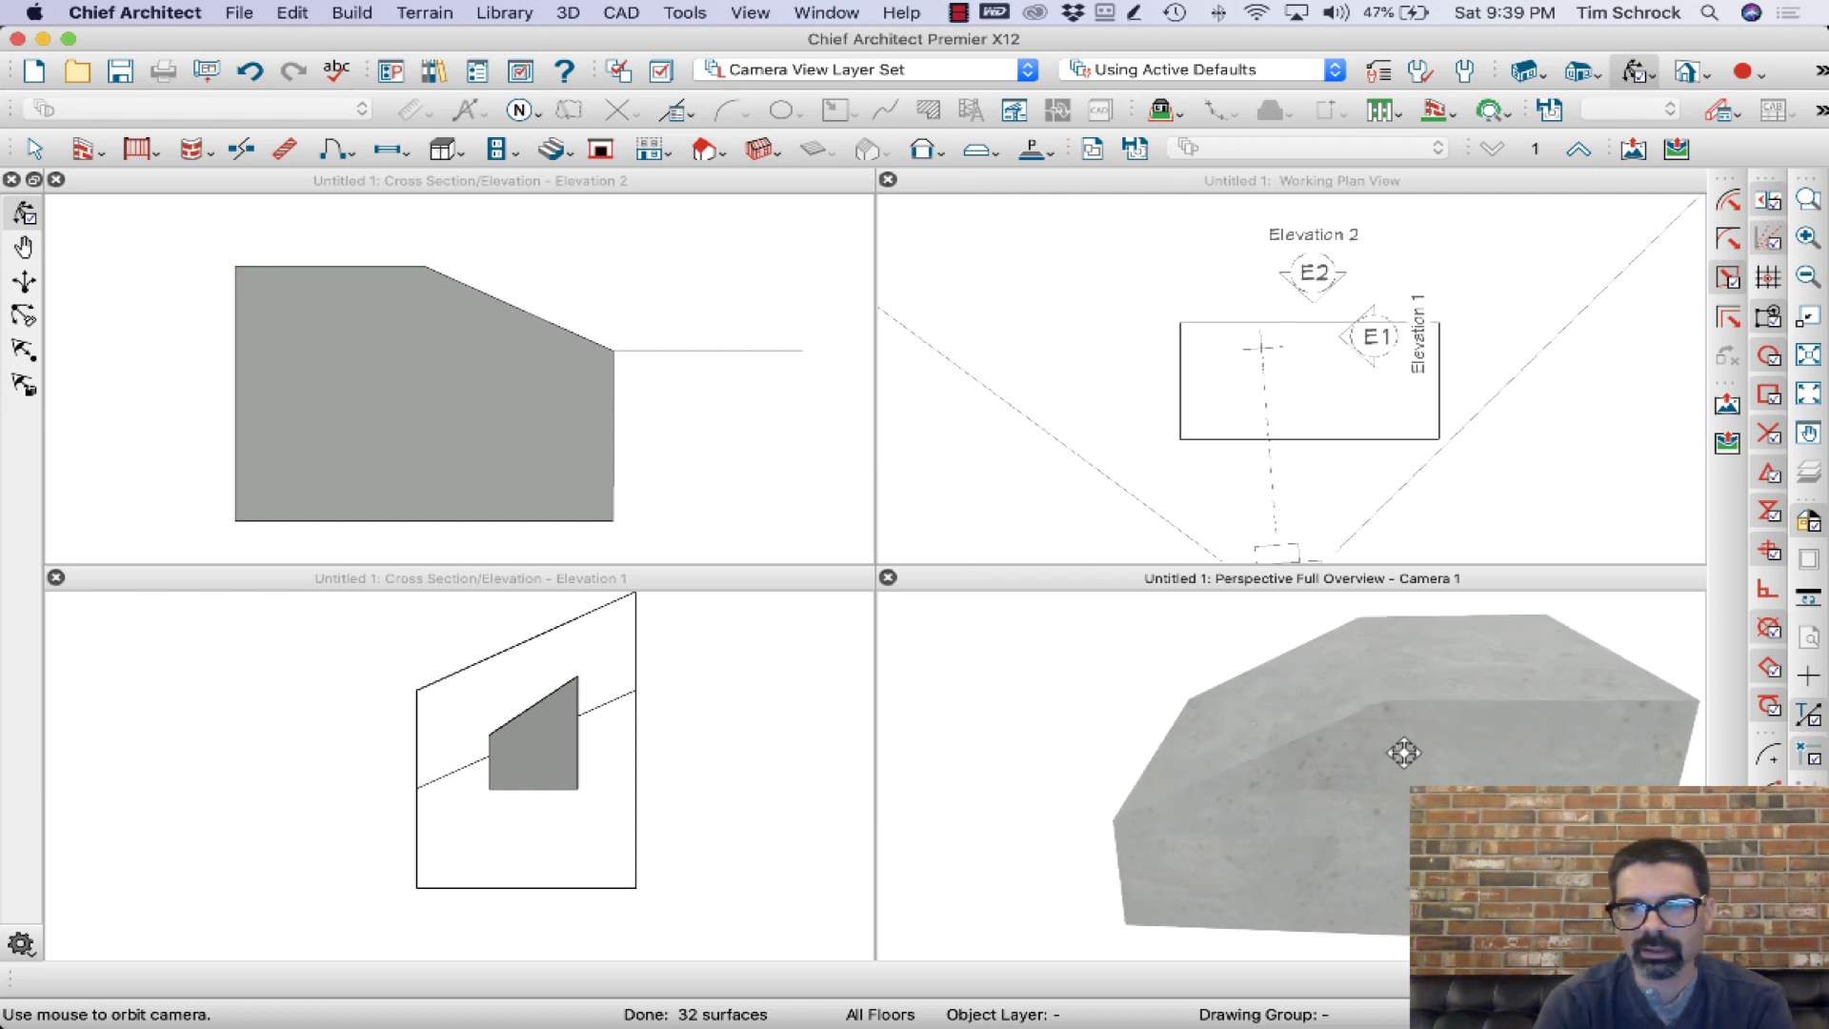
{"action": "left_click", "coordinate": [1257, 716]}
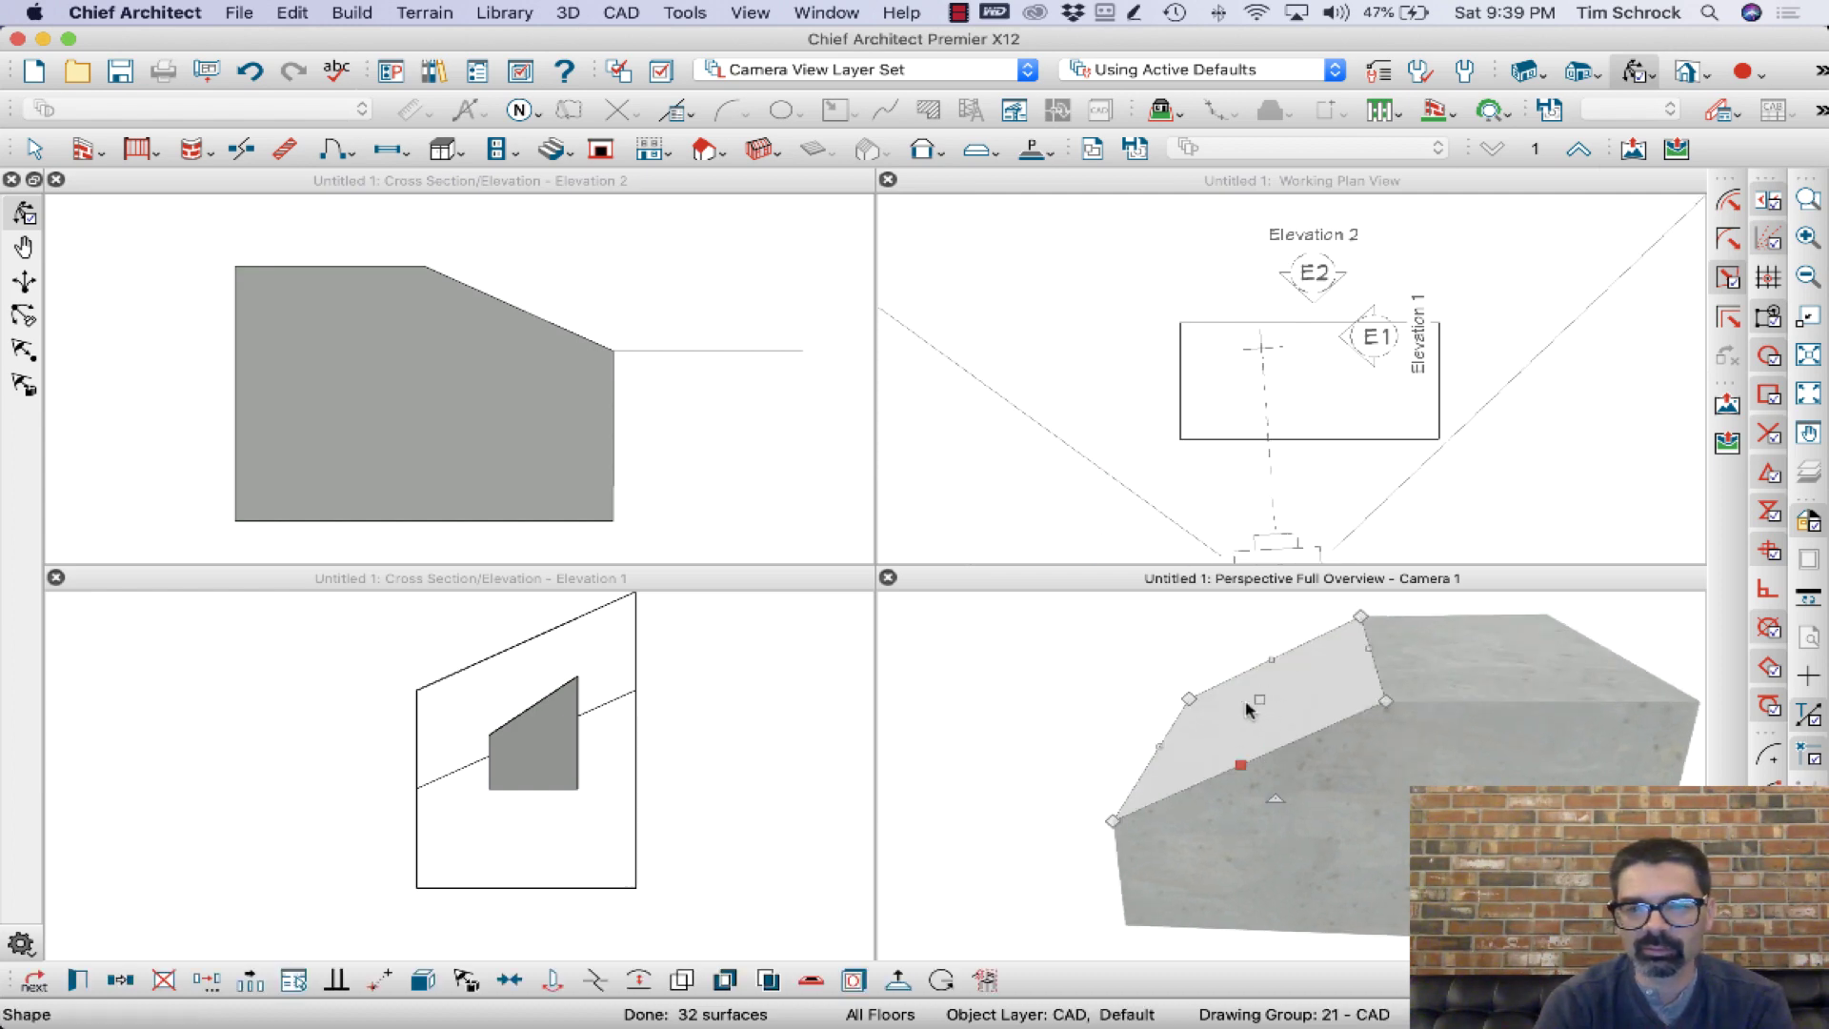
{"action": "left_click", "coordinate": [896, 981]}
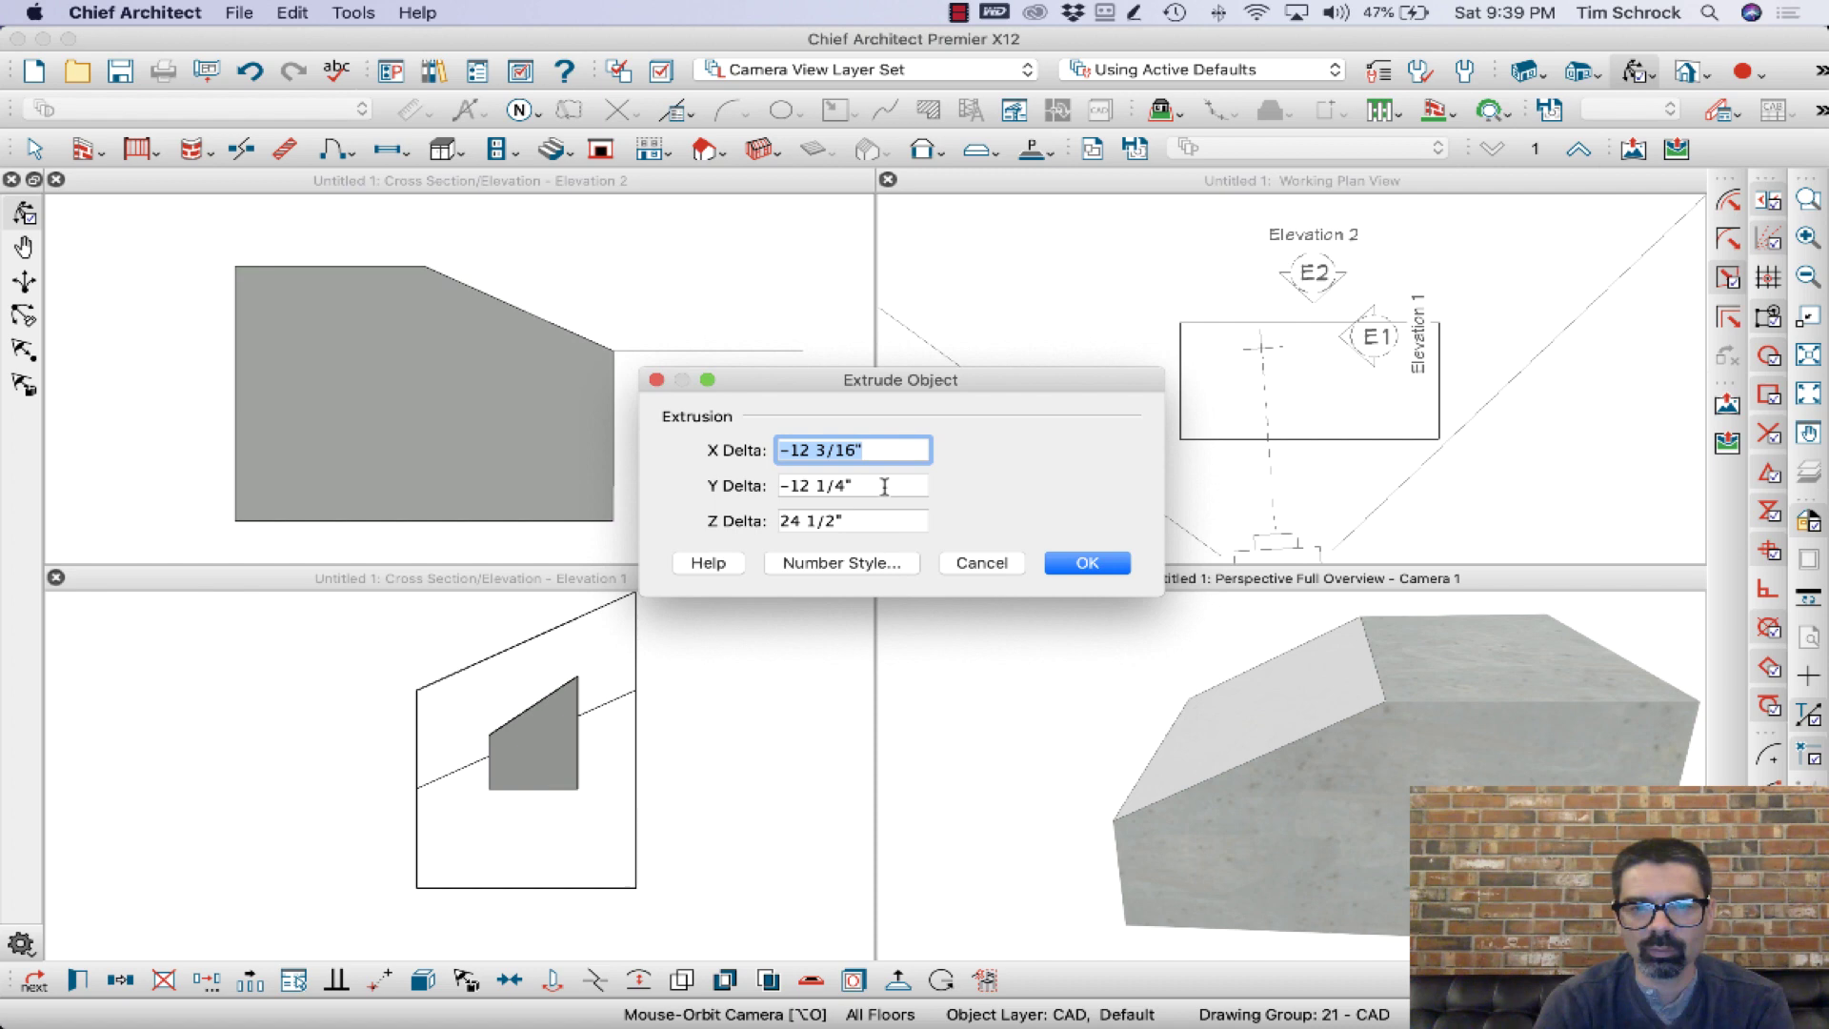
{"action": "left_click", "coordinate": [868, 521]}
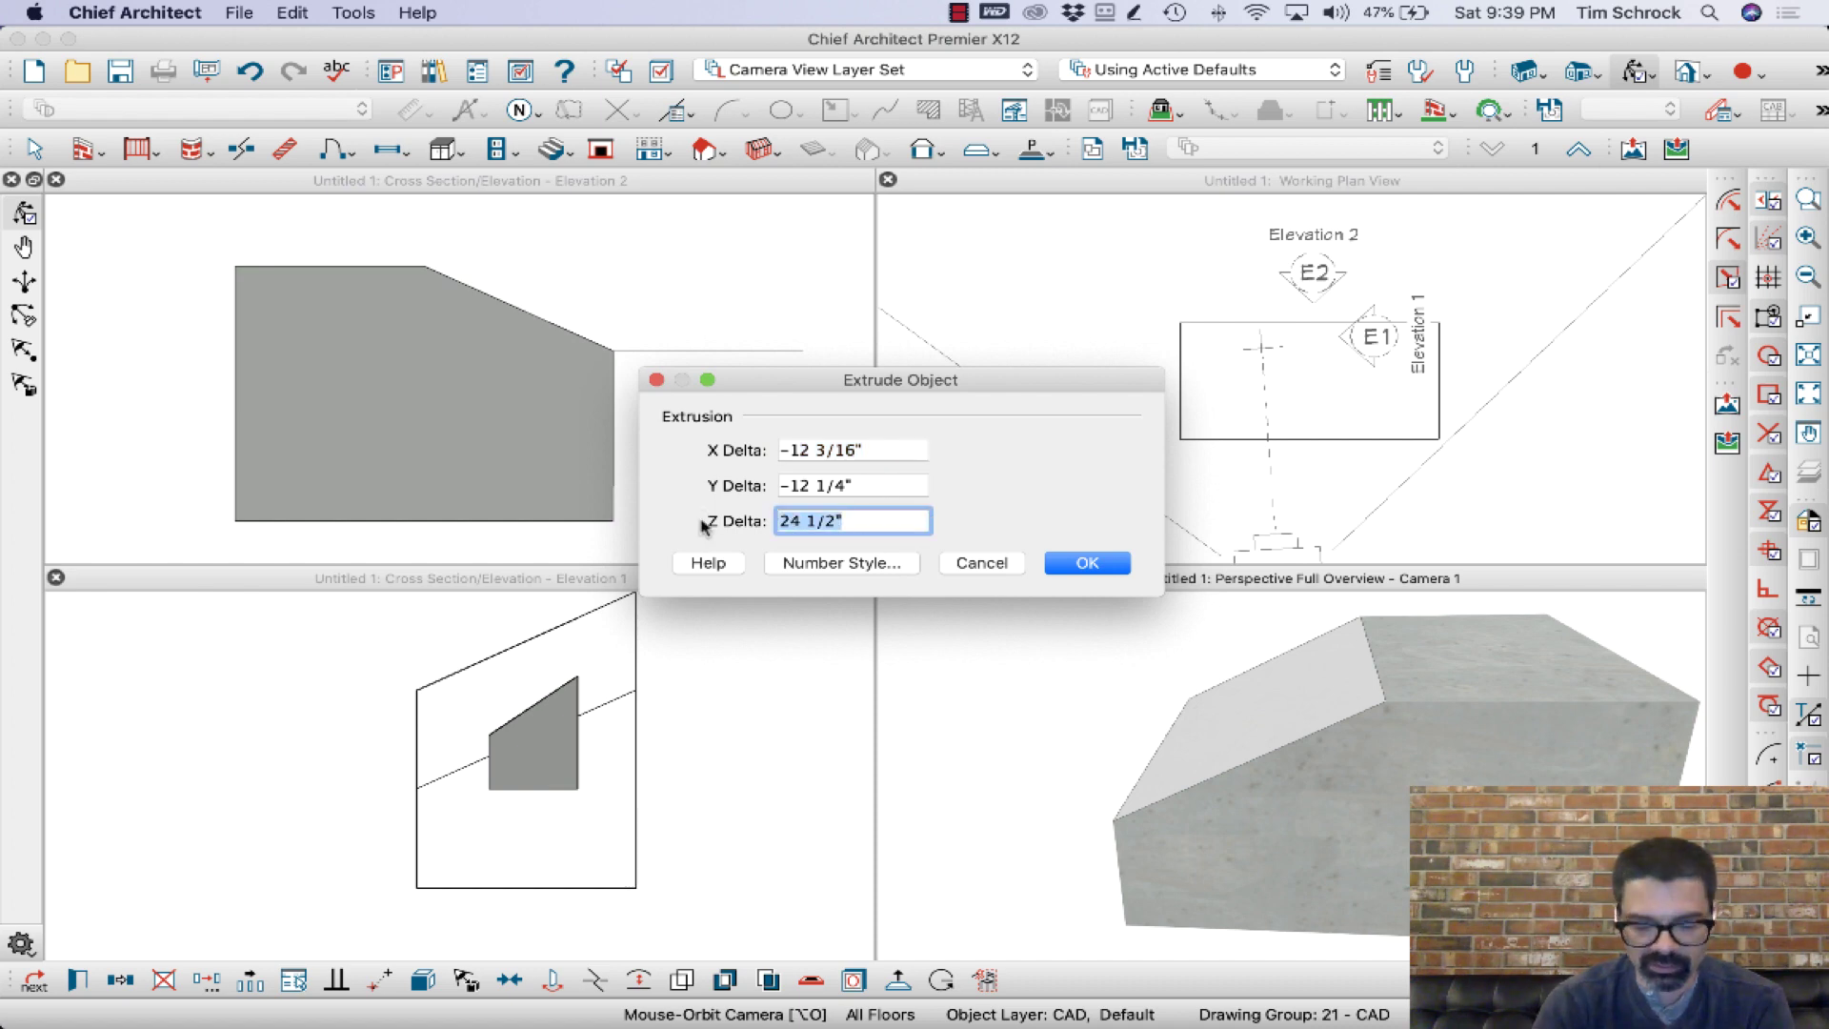
{"action": "type", "text": "100"}
{"action": "key", "text": "Return"}
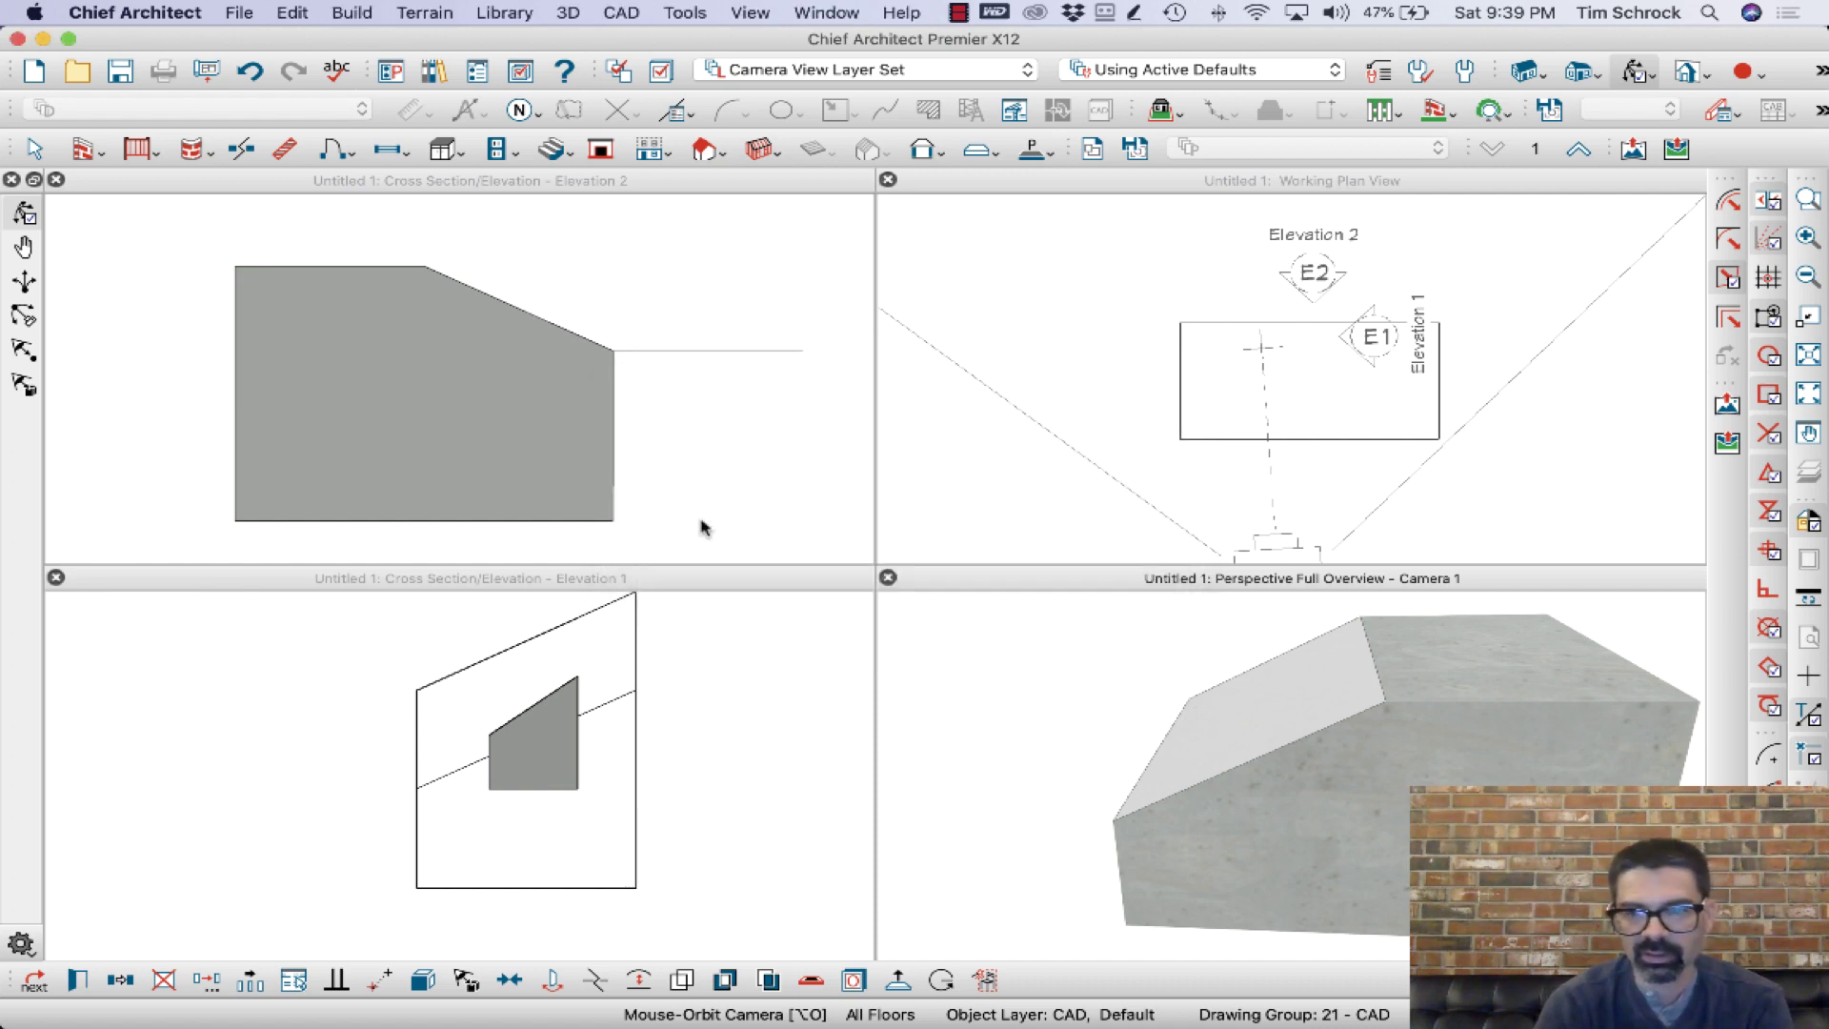
{"action": "key", "text": "Escape"}
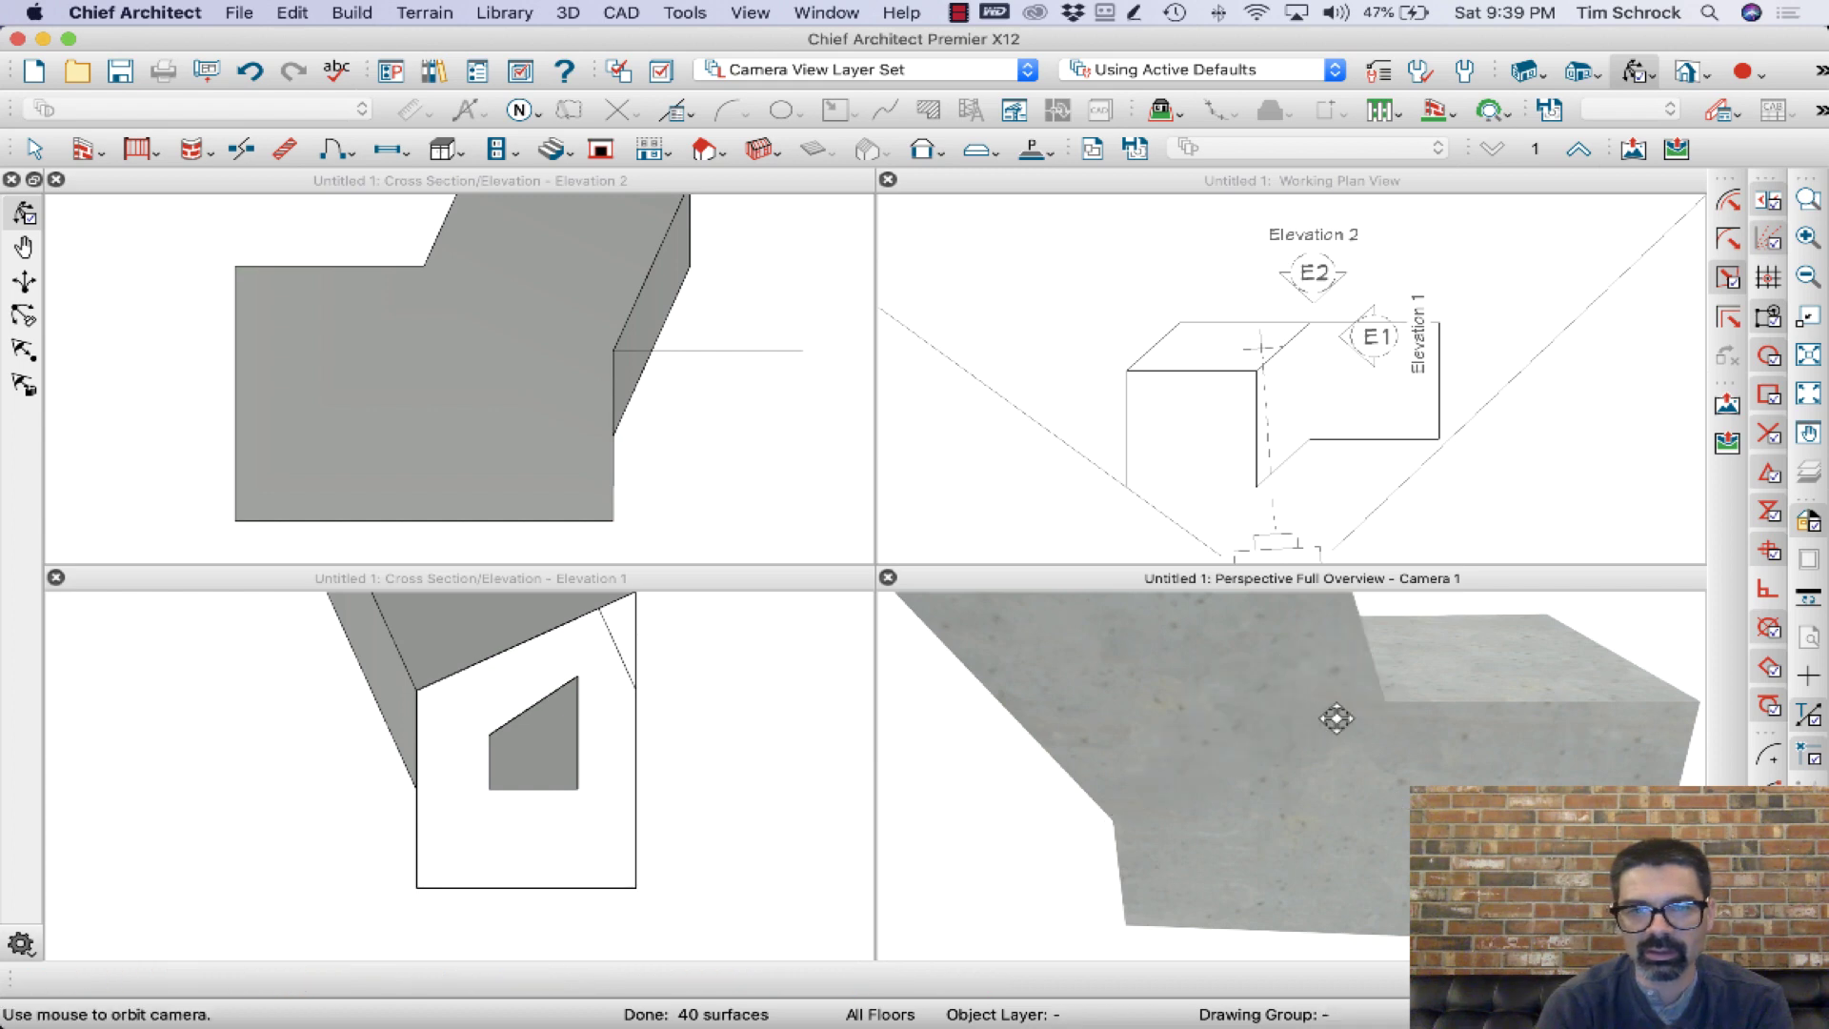
{"action": "left_click_drag", "start_coordinate": [1404, 775], "coordinate": [1380, 718]}
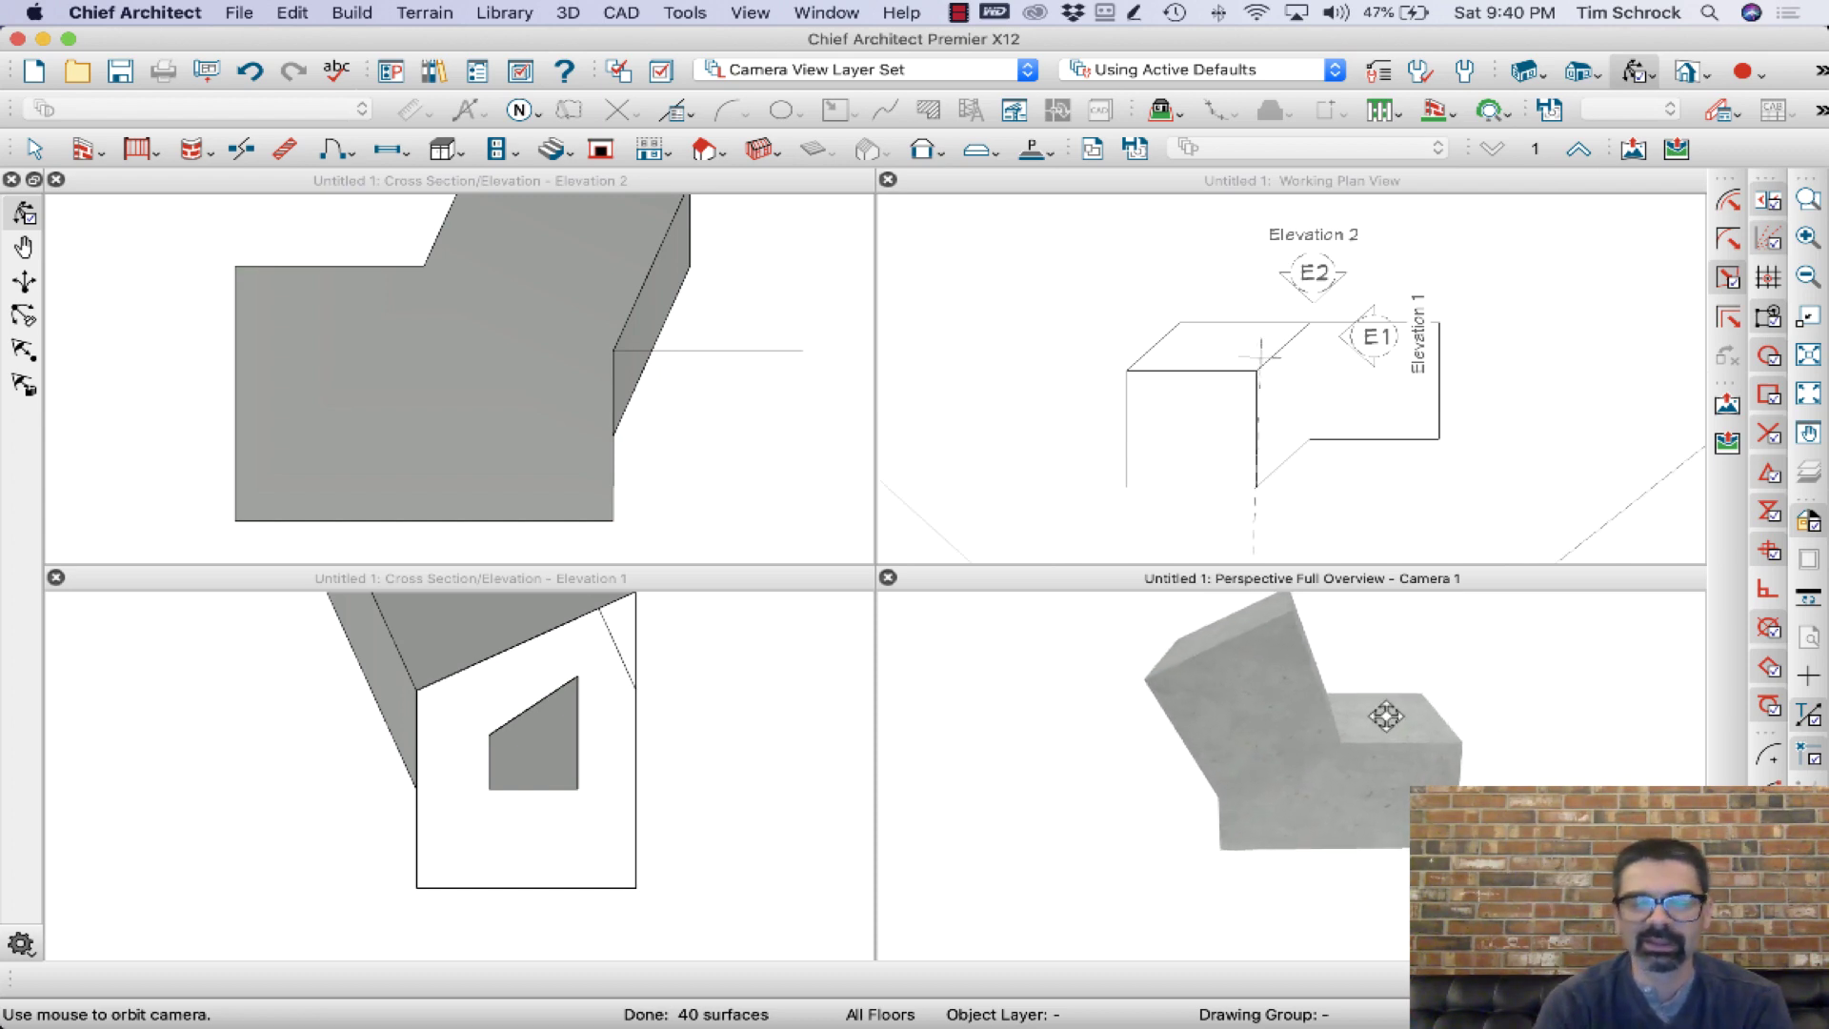